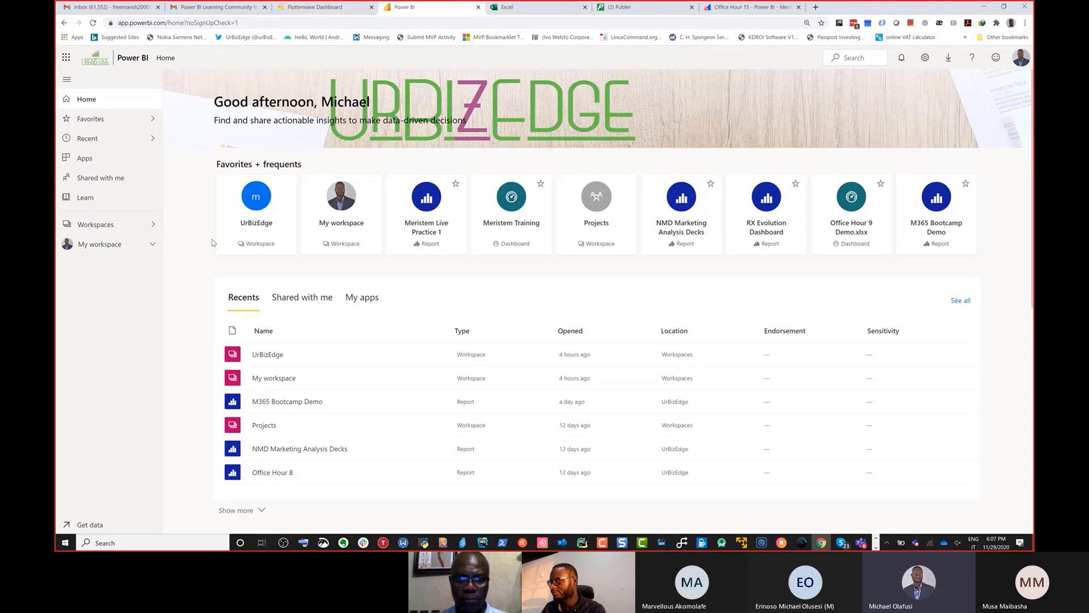
Step: Enlarge the page view, open My workspace, and look at the types of new items it can create
key("ctrl+plus")
key("ctrl+plus")
key("ctrl+plus")
key("ctrl+plus")
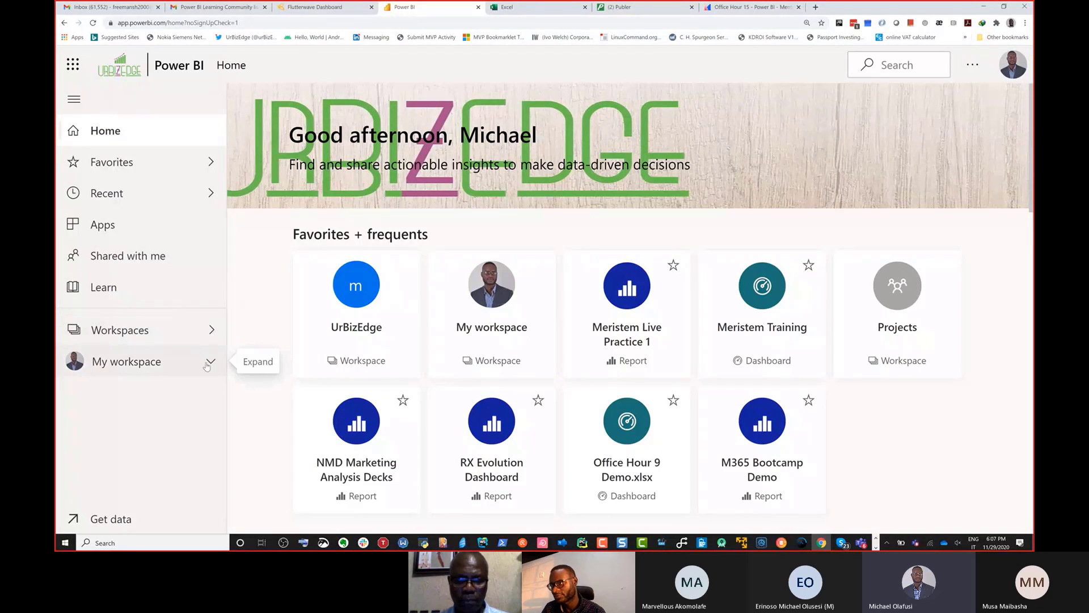
left_click(152, 365)
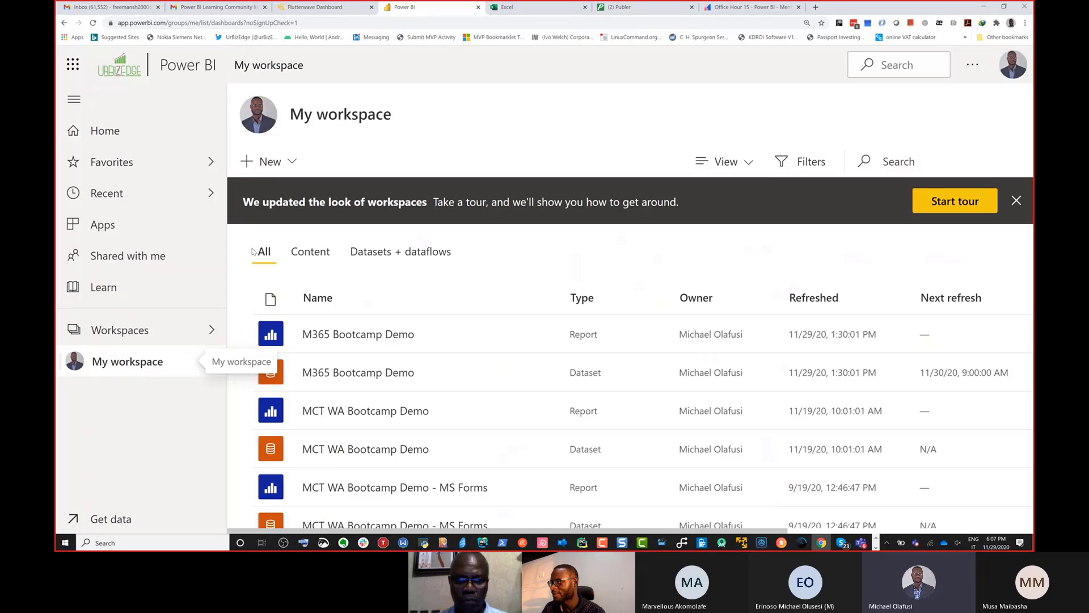
left_click(290, 169)
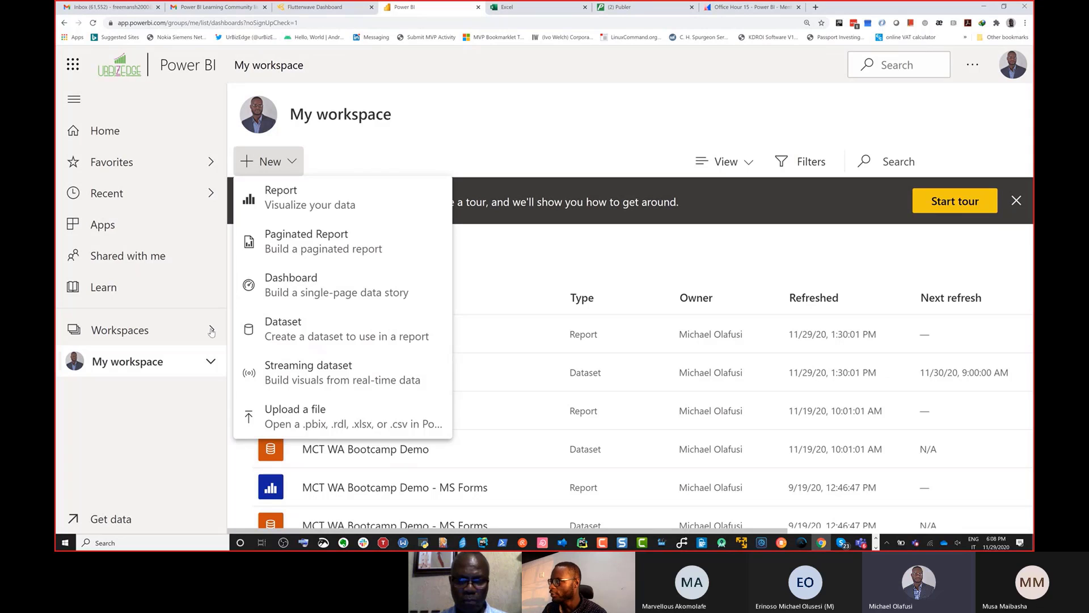
key("Escape")
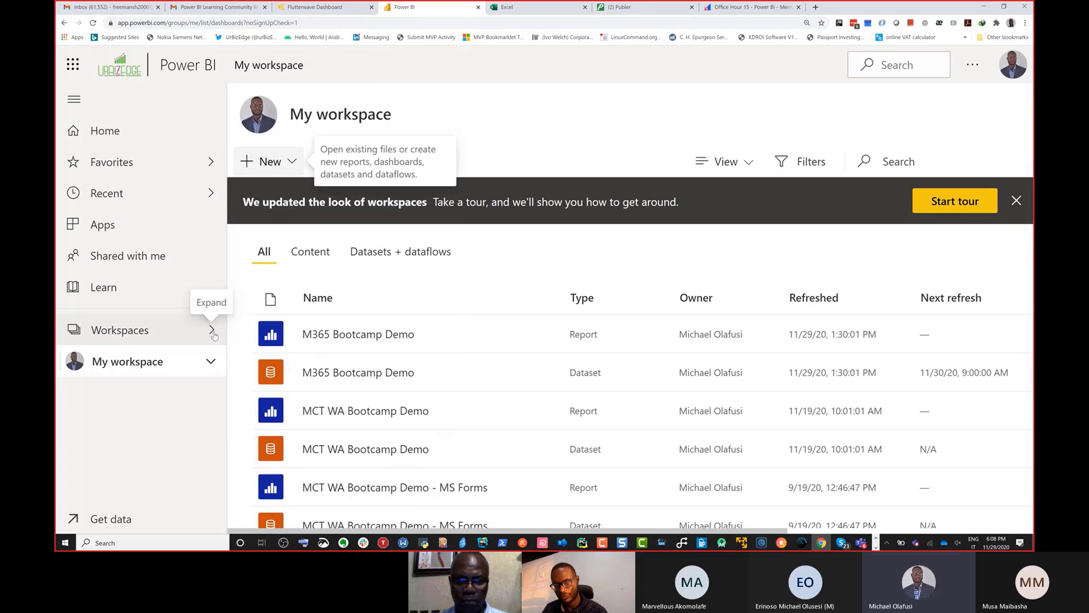
Step: Switch to the UrBizEdge workspace and start a new dataflow without recovering the cached one
left_click(214, 335)
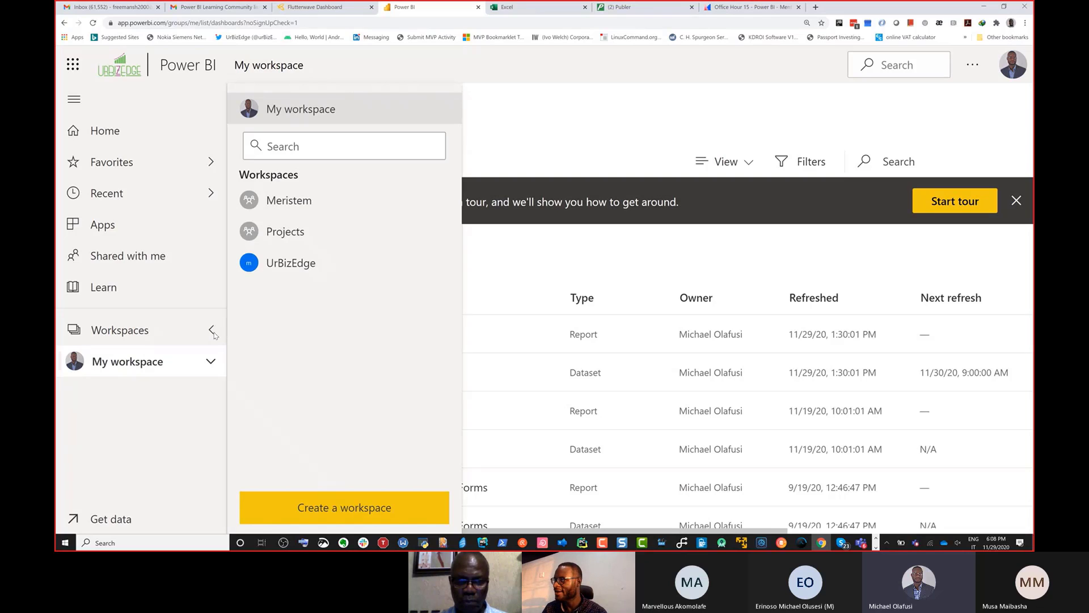
left_click(302, 264)
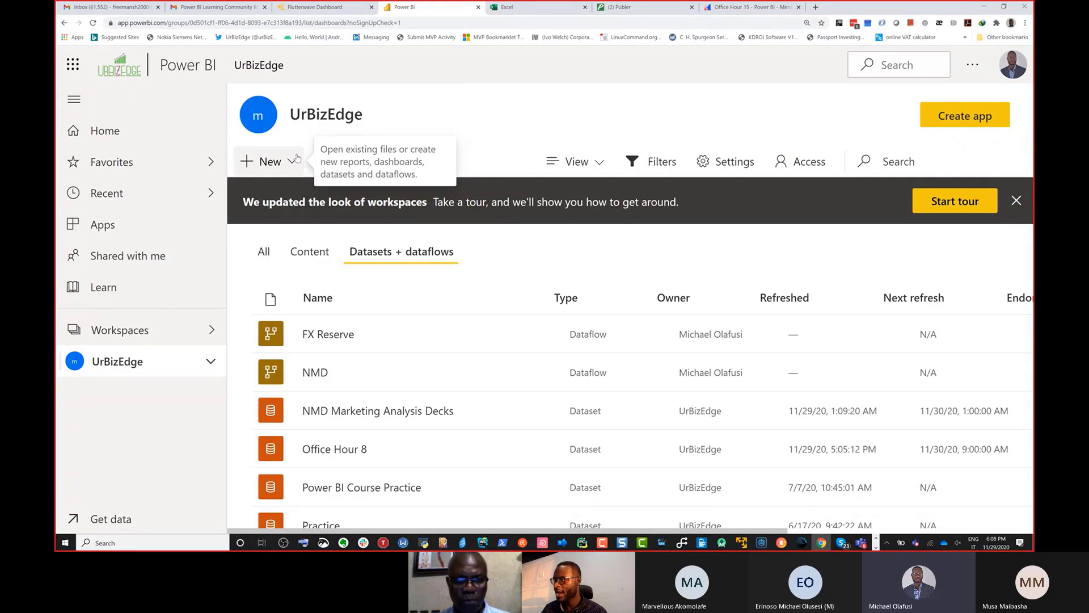
left_click(293, 161)
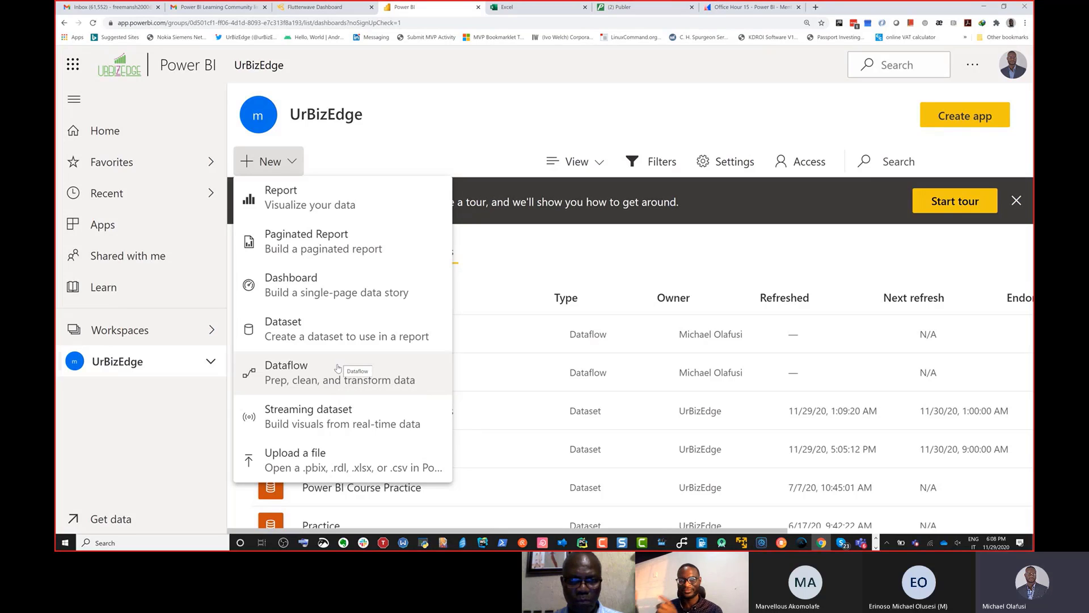
left_click(307, 377)
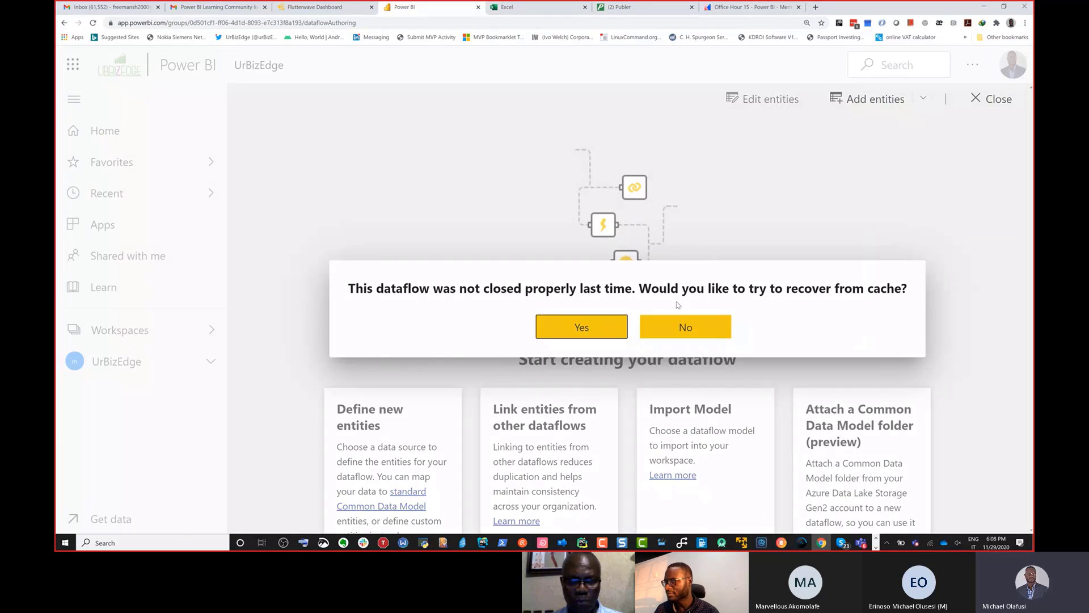
left_click(685, 325)
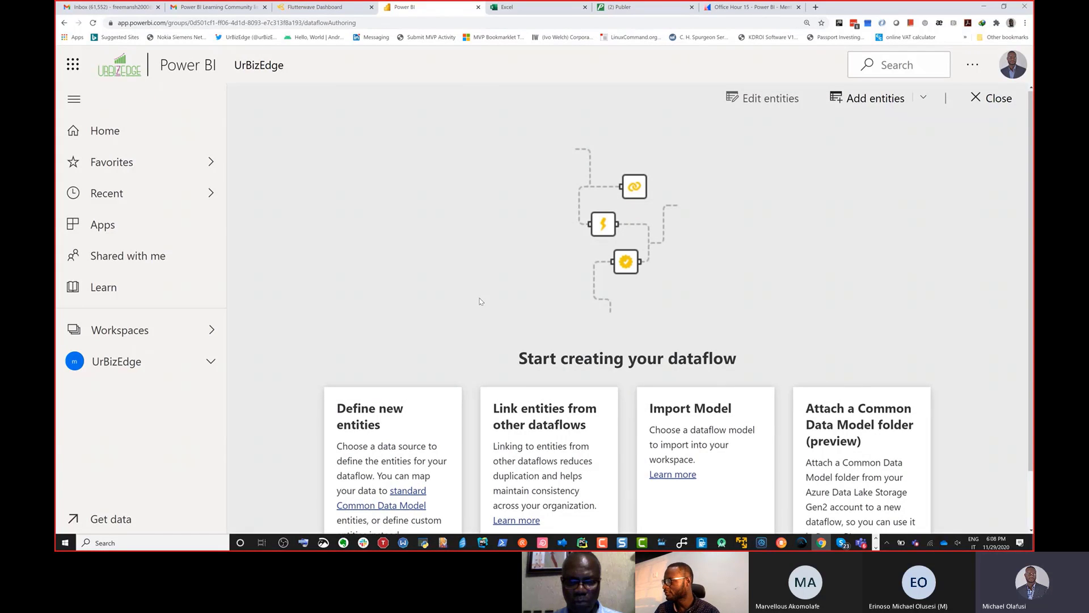
Step: Choose to define the dataflow by adding new entities
scroll(478, 302, "down", 1)
scroll(478, 302, "down", 1)
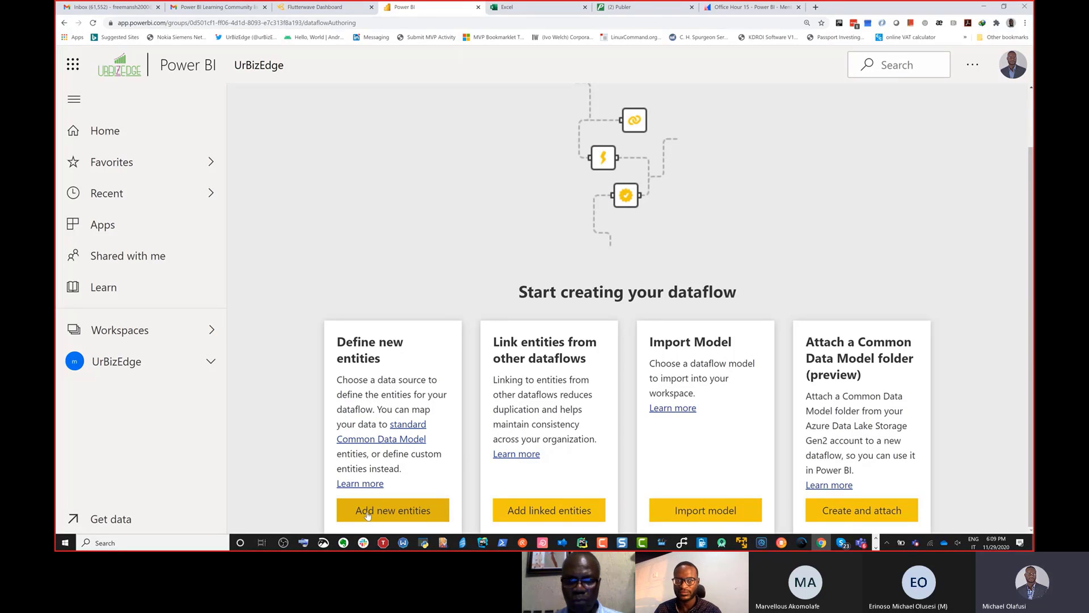
left_click(401, 518)
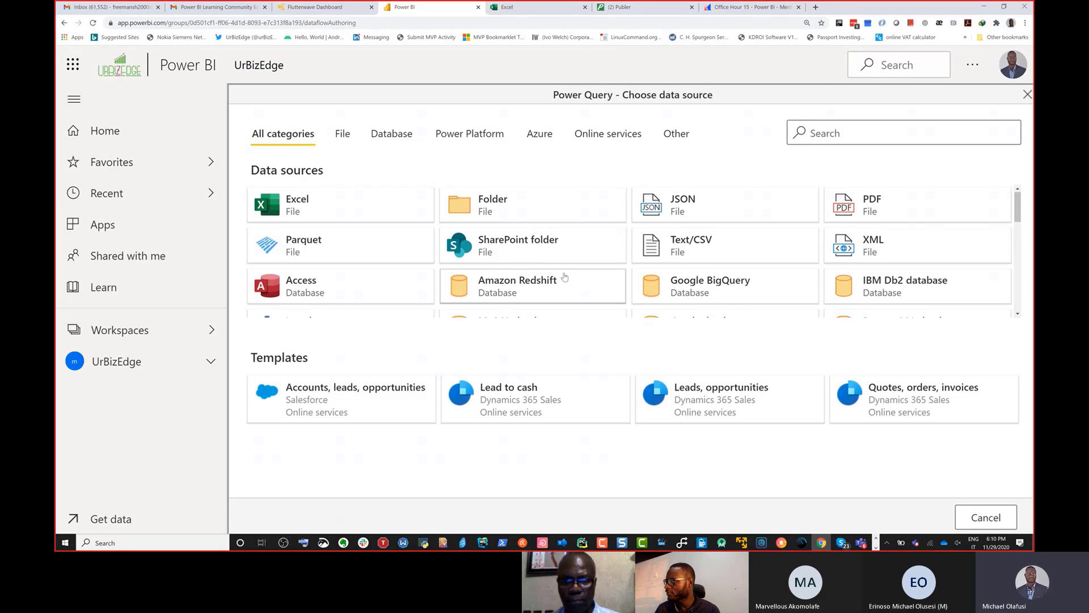
Step: Look through all the data sources available for the dataflow's new entities
scroll(565, 276, "down", 5)
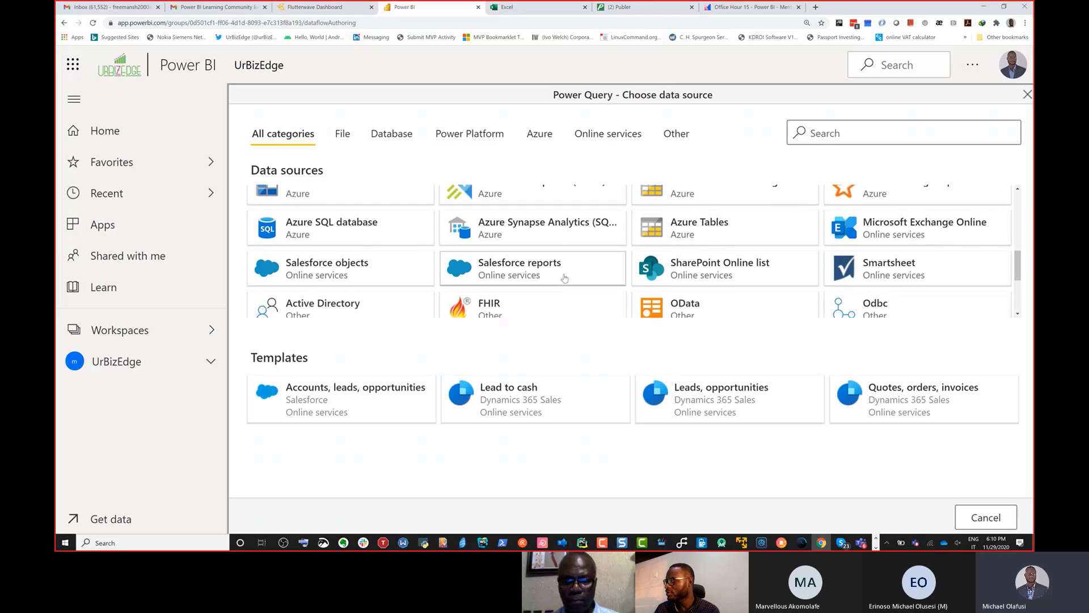
scroll(564, 277, "down", 1)
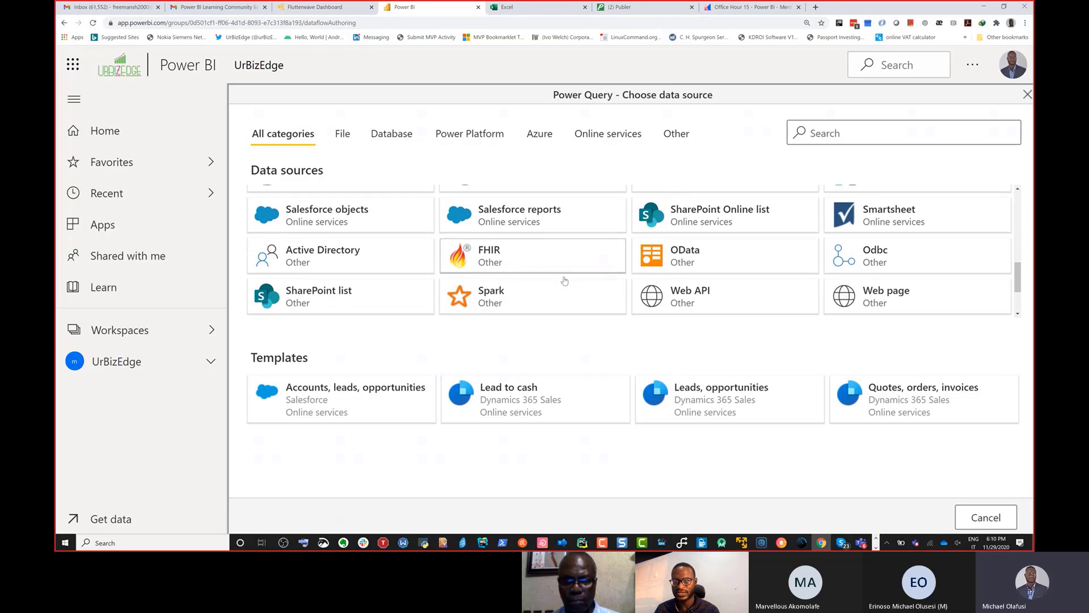
scroll(564, 280, "down", 1)
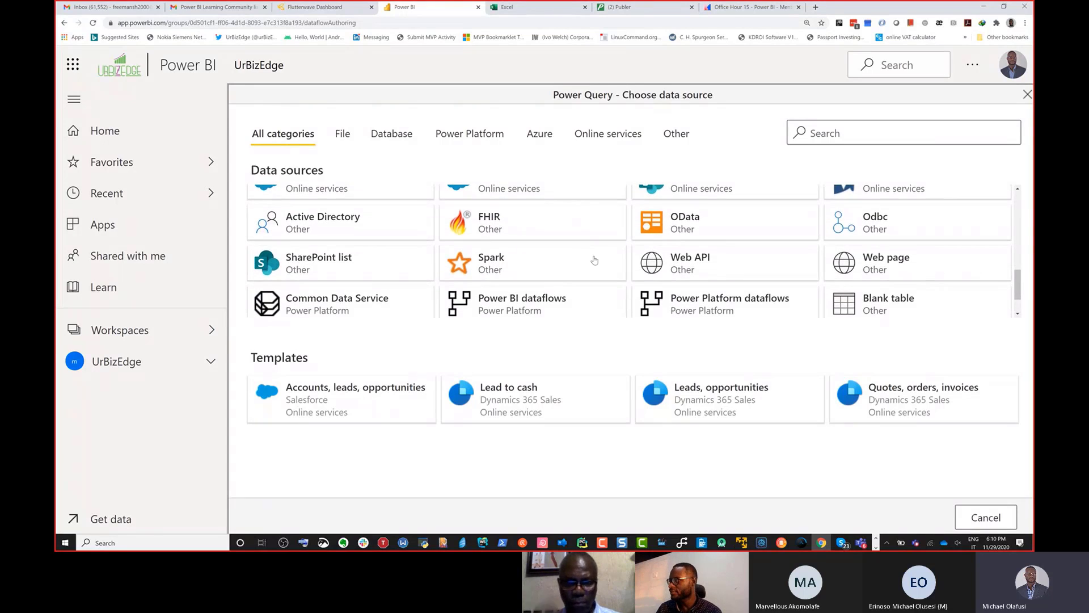
scroll(594, 261, "down", 1)
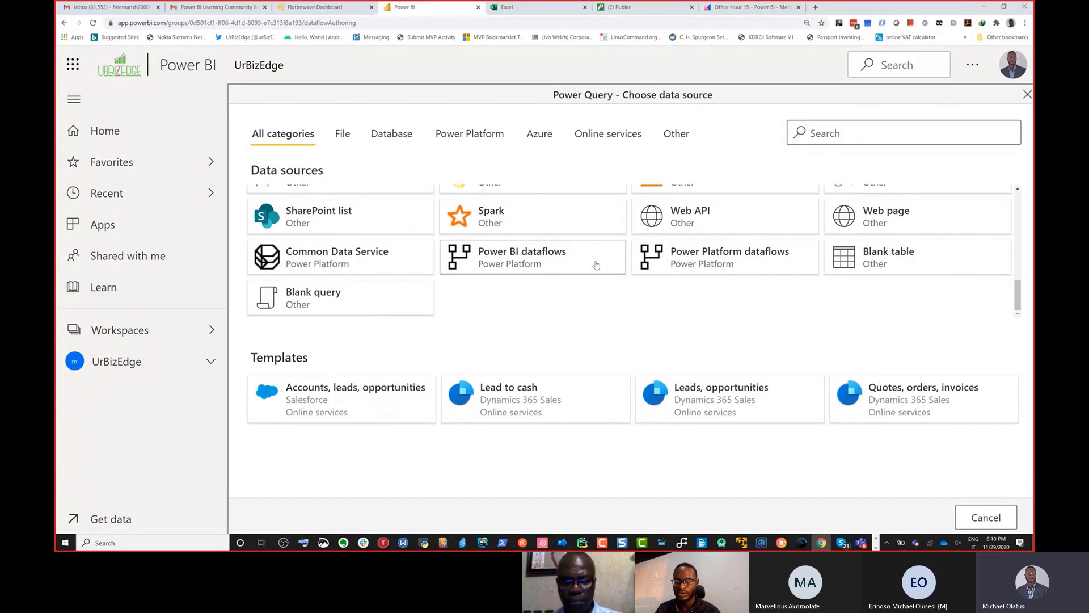
scroll(595, 265, "up", 10)
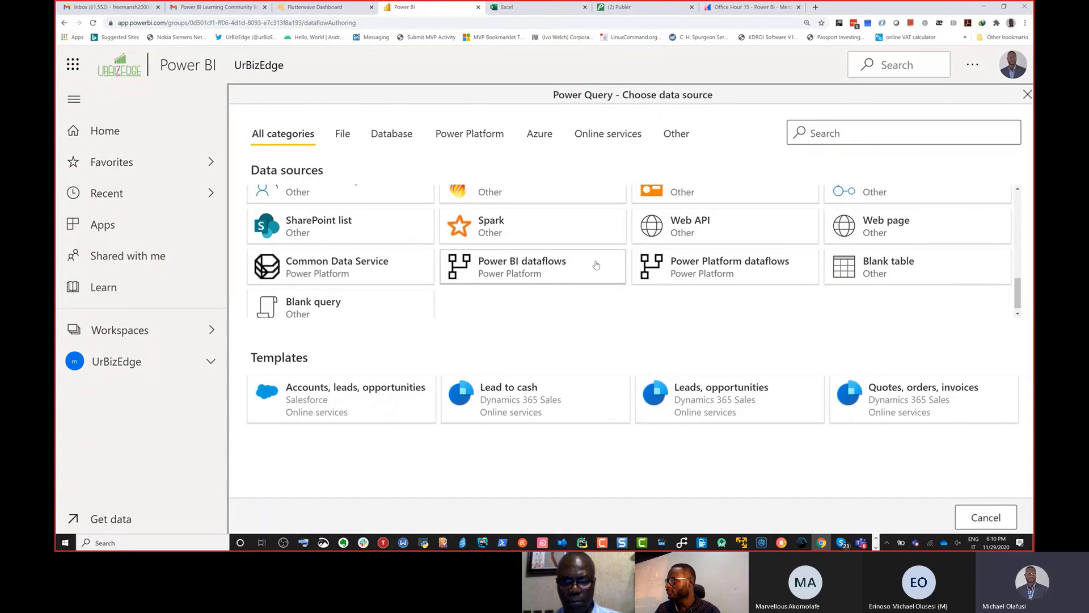
scroll(595, 265, "down", 5)
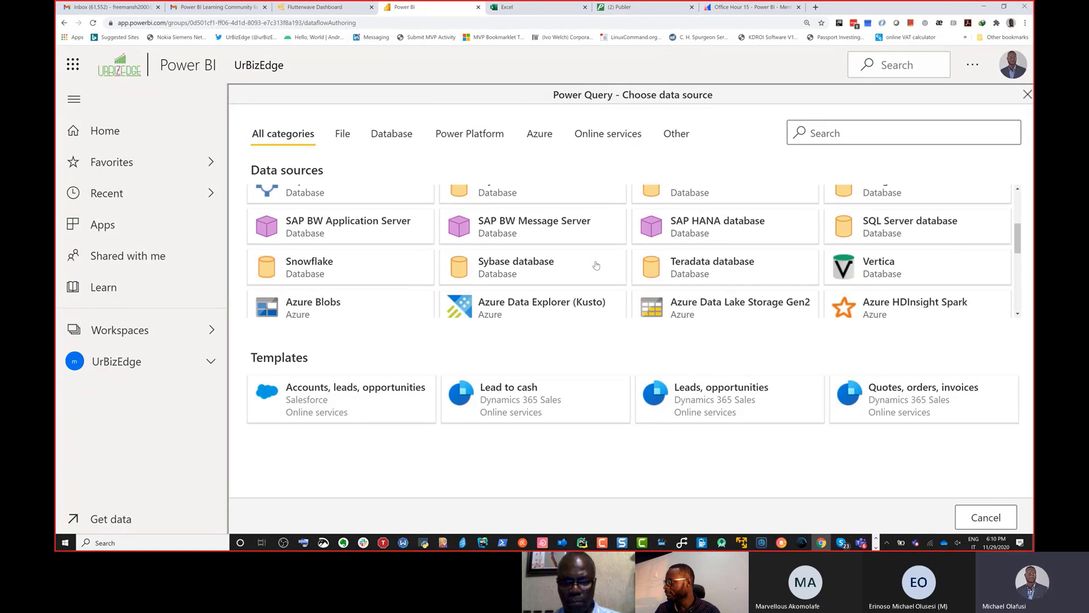
scroll(596, 265, "up", 5)
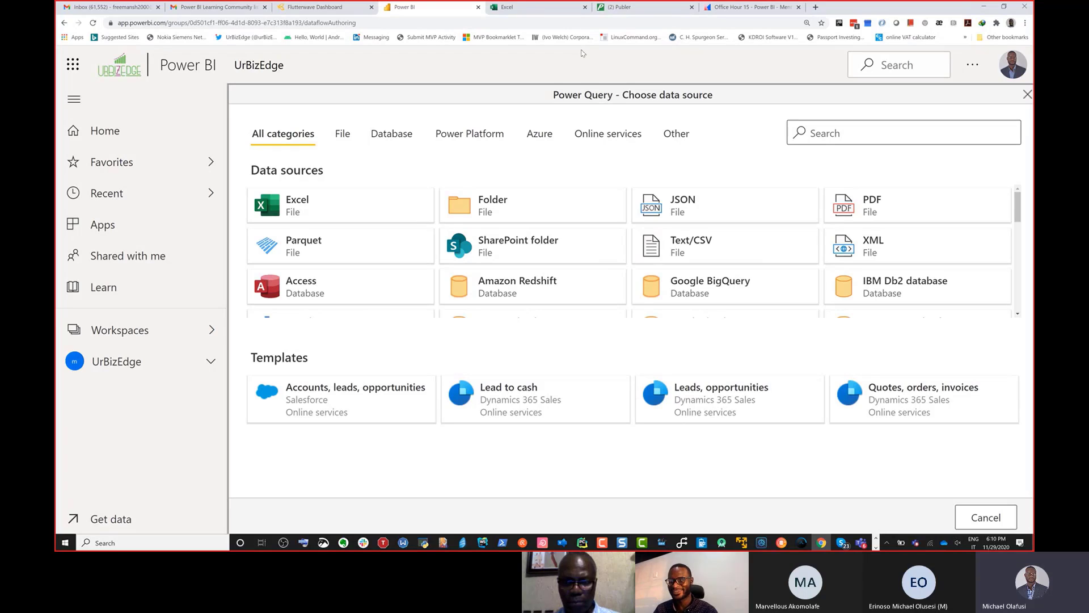
Step: Open the MSFT 365 Developer Bootcamp Demo Data workbook in Excel online and review its Dangote Cement sheet
left_click(539, 13)
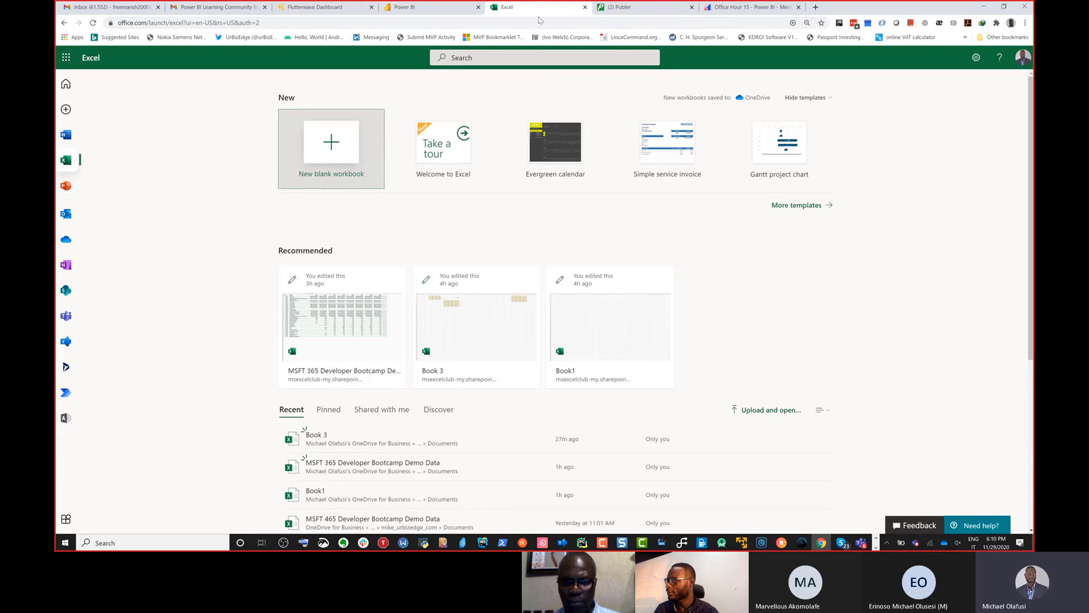
left_click(343, 316)
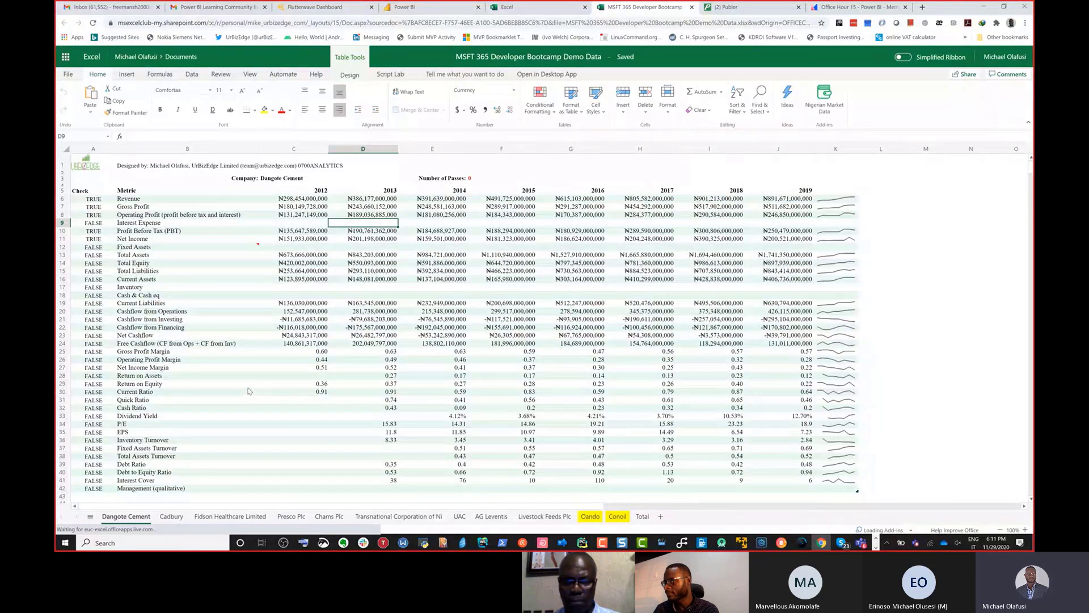
scroll(248, 391, "up", 12)
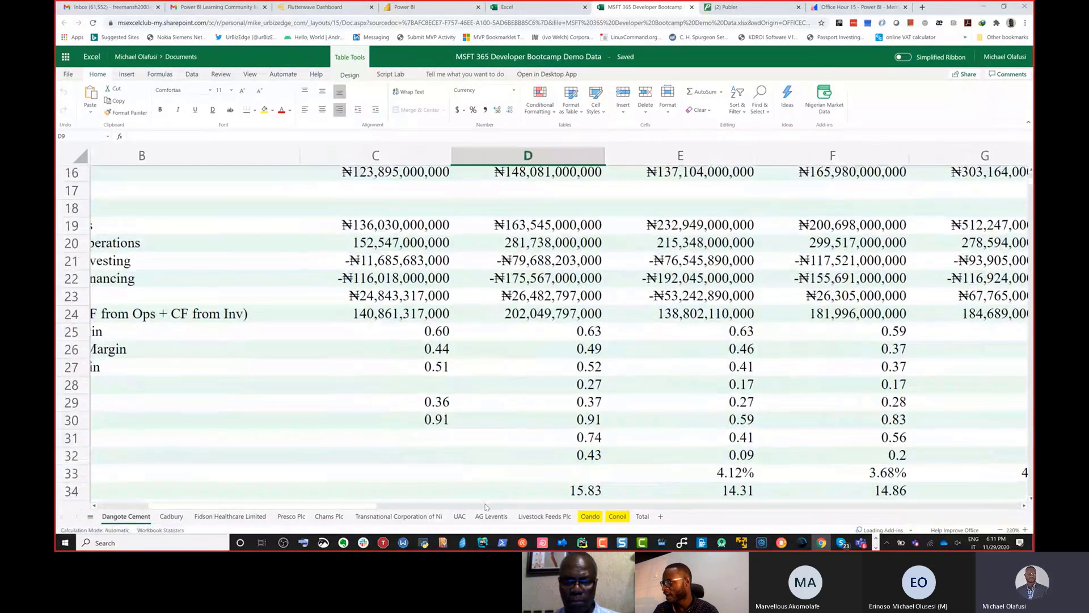
scroll(409, 510, "right", 5)
scroll(363, 508, "up", 5)
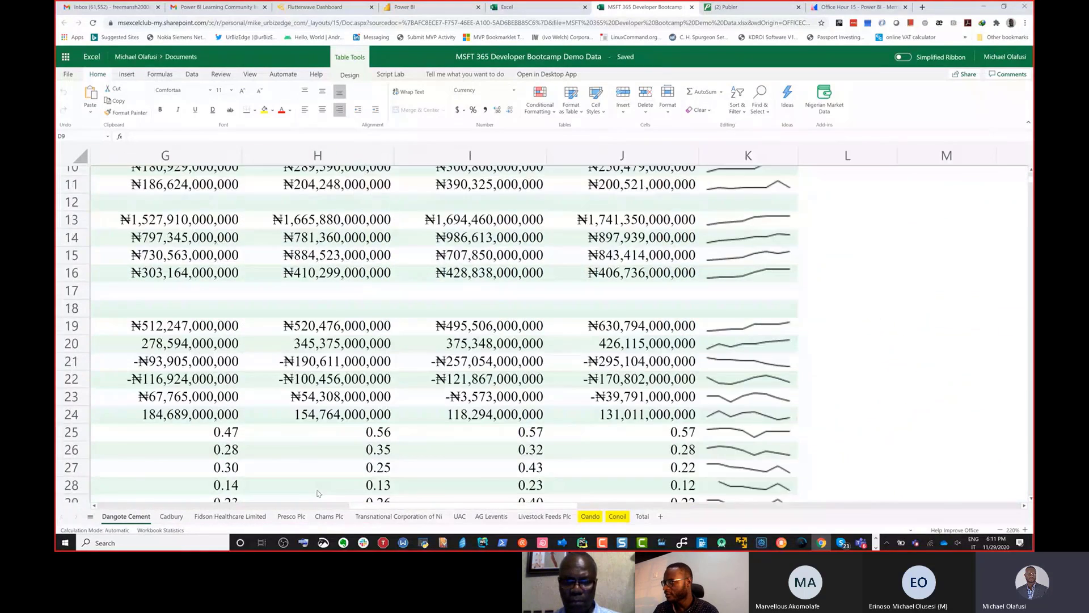
left_click_drag(357, 506, 96, 498)
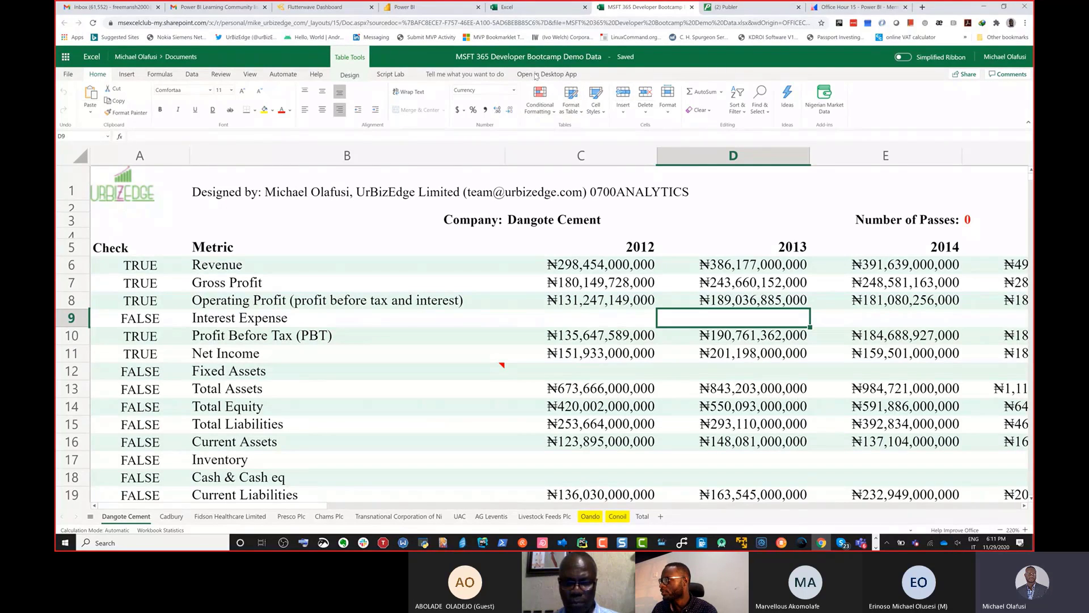
Step: Open the workbook in the desktop version of Excel and copy its file path from the workbook information
left_click(536, 75)
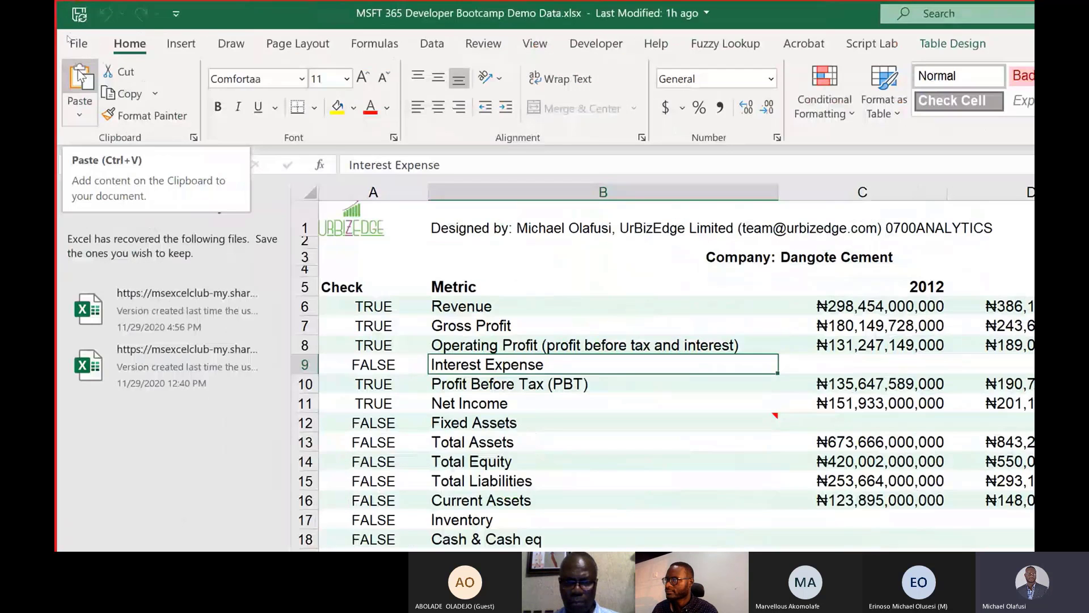
left_click(78, 39)
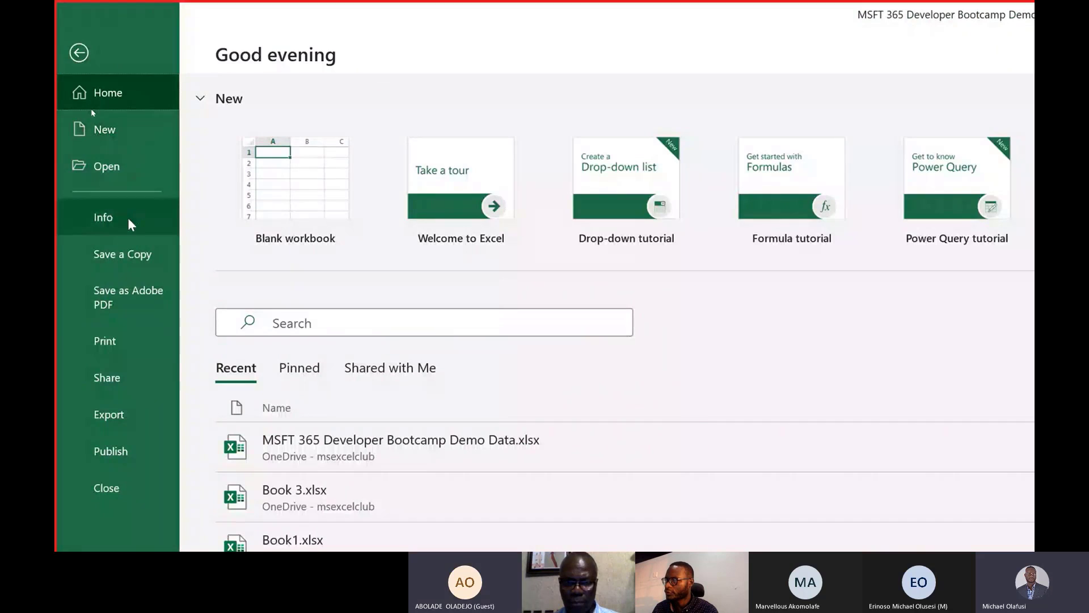
left_click(129, 222)
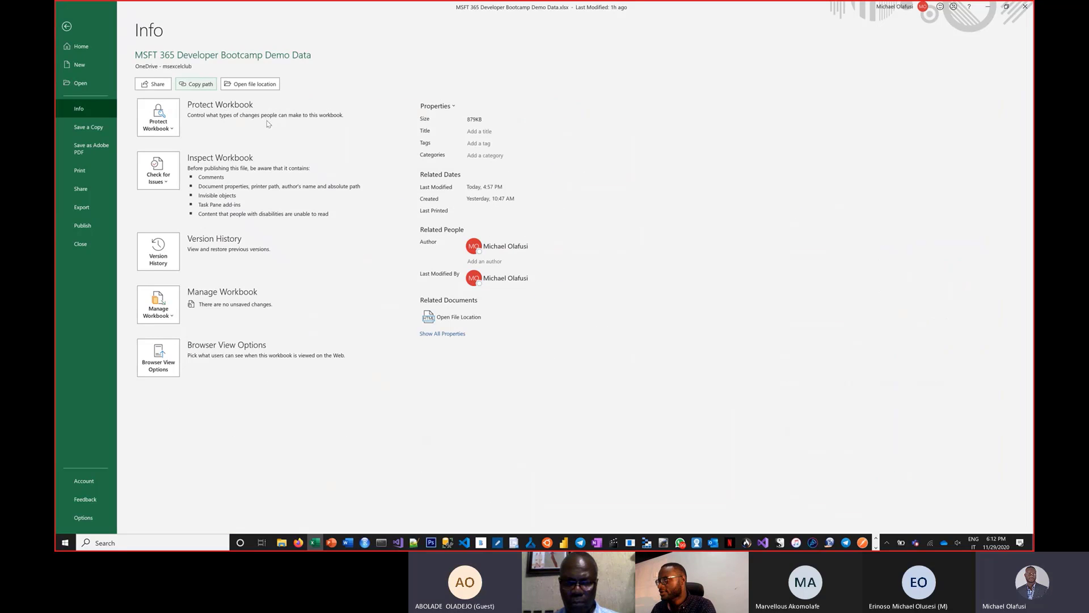
Step: Return to Power BI in the browser, choose Excel as the data source, and paste the copied workbook path as its URL
key("super+Tab")
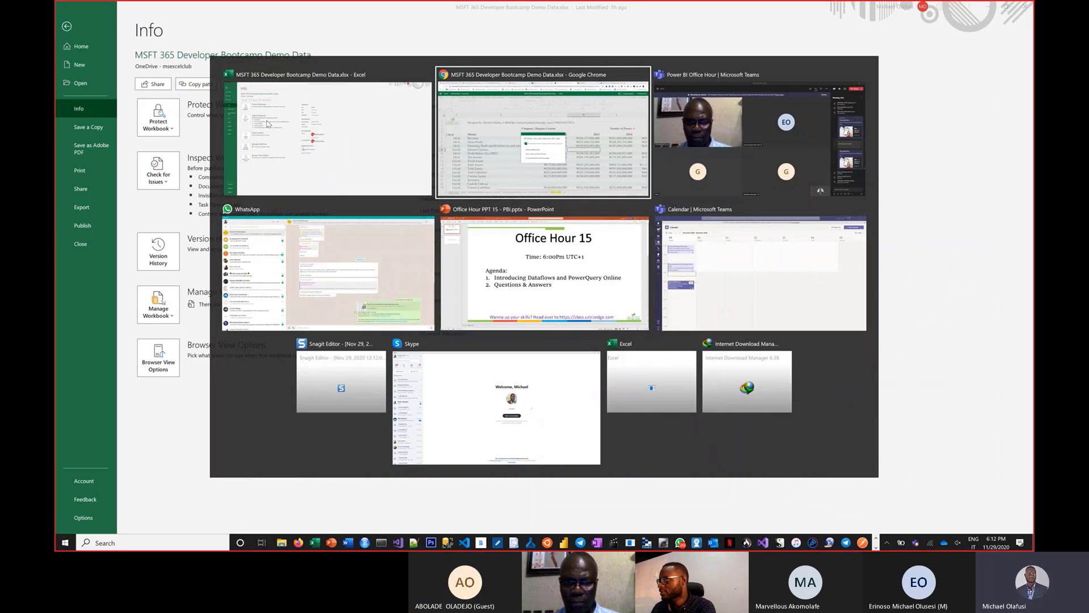
key("alt+shift+Tab")
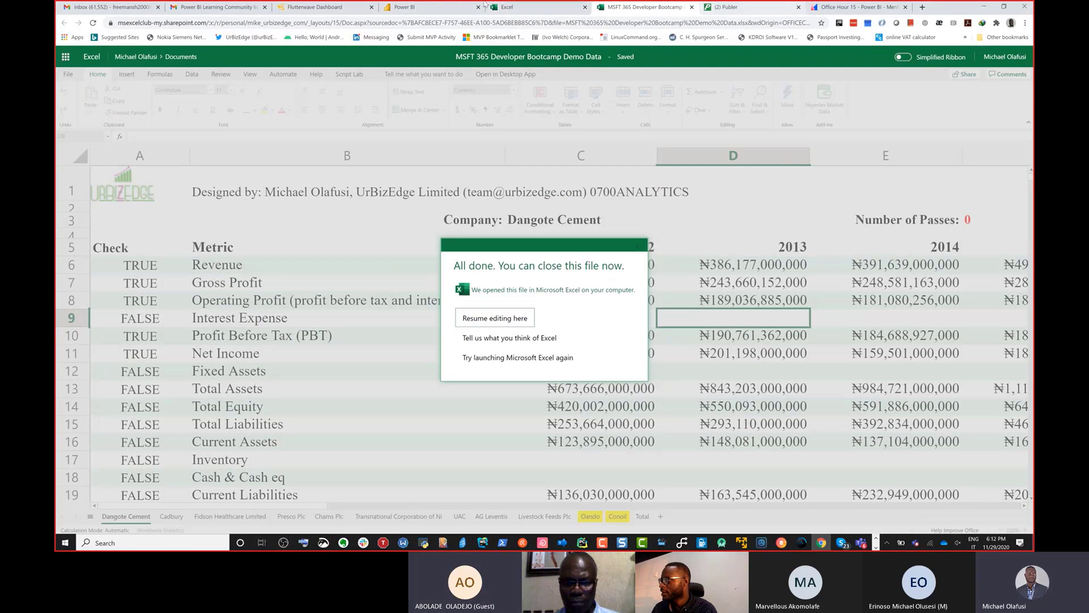
left_click(431, 7)
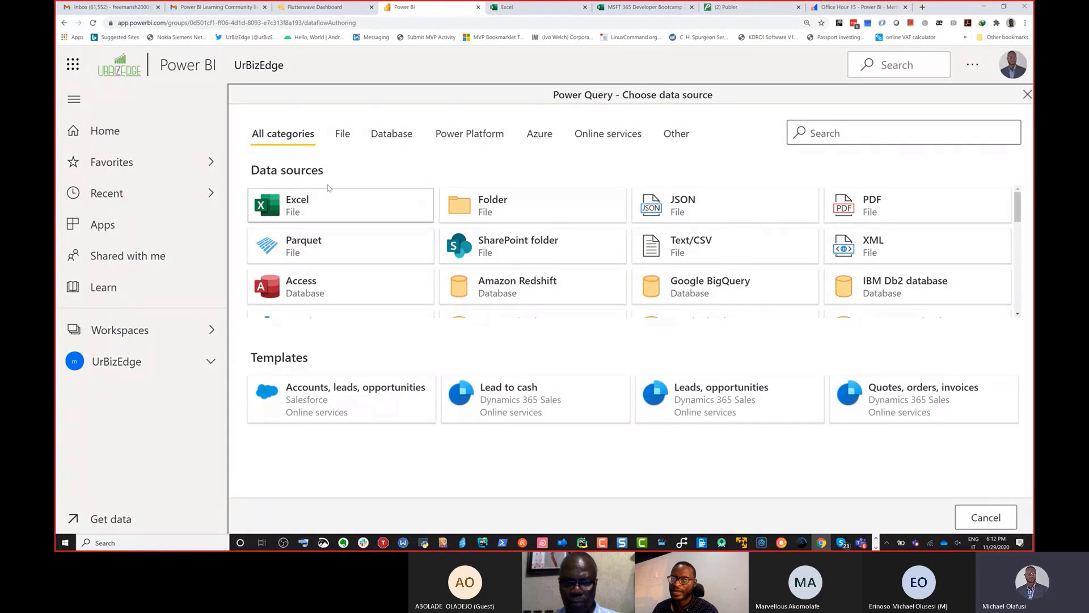
left_click(293, 203)
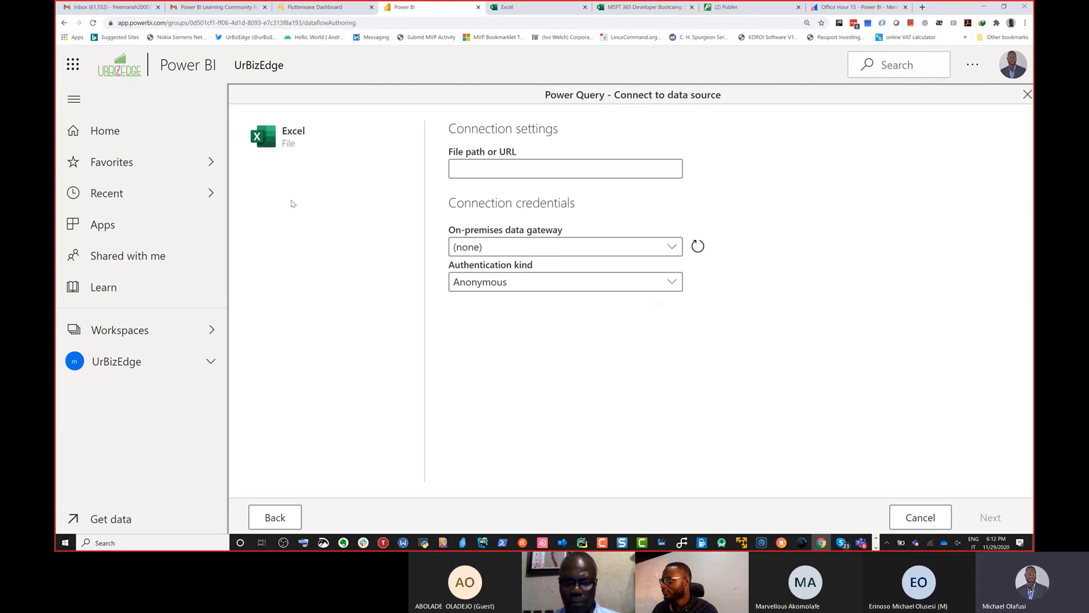
left_click(474, 172)
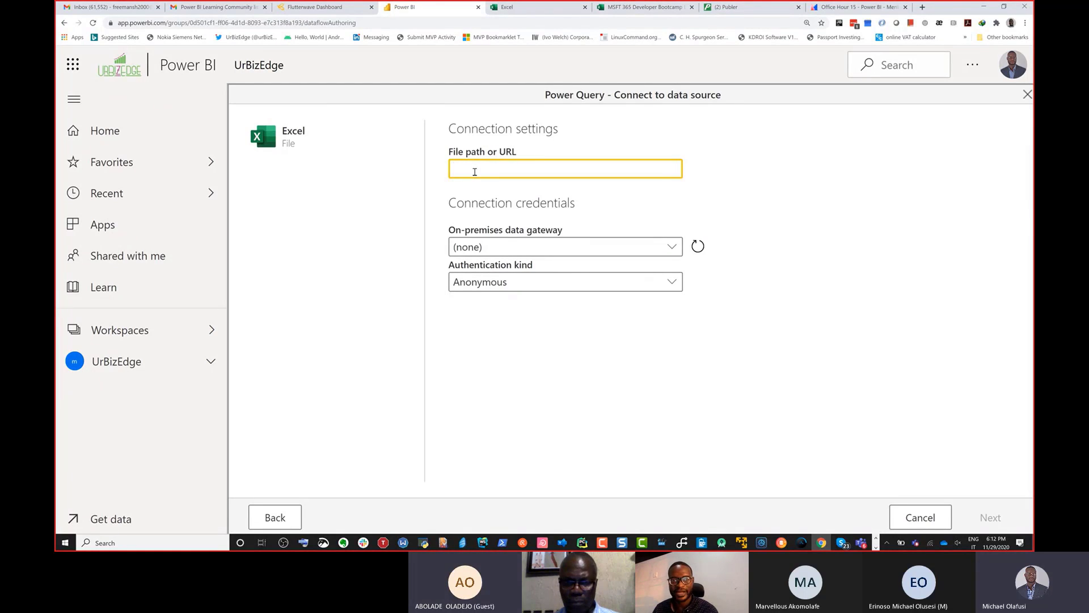
key("ctrl+v")
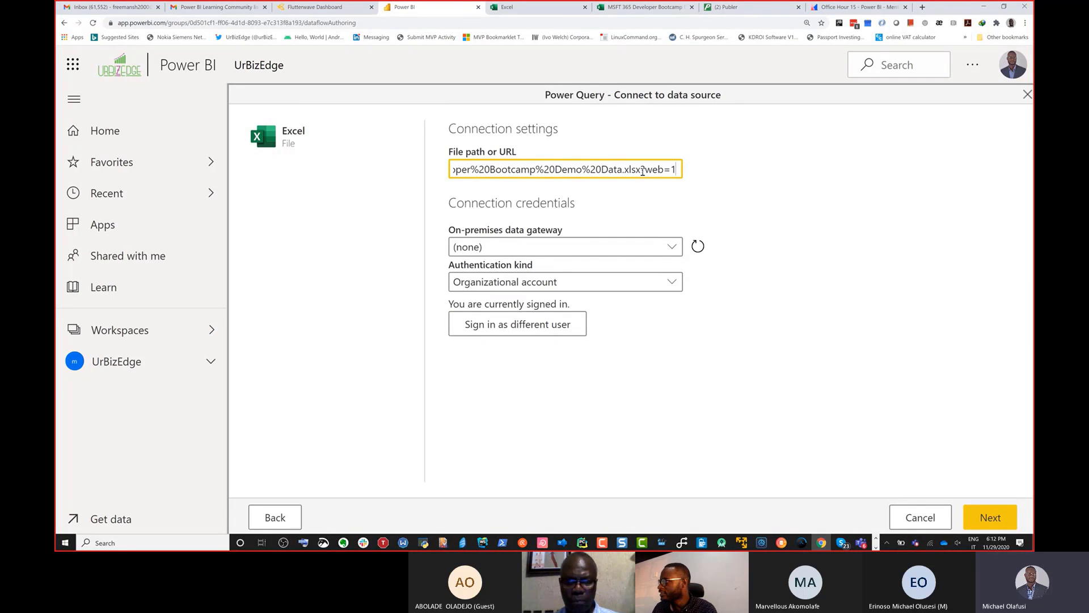
Step: Remove the ?web=1 ending from the file URL and continue to the data selection
left_click_drag(643, 170, 692, 177)
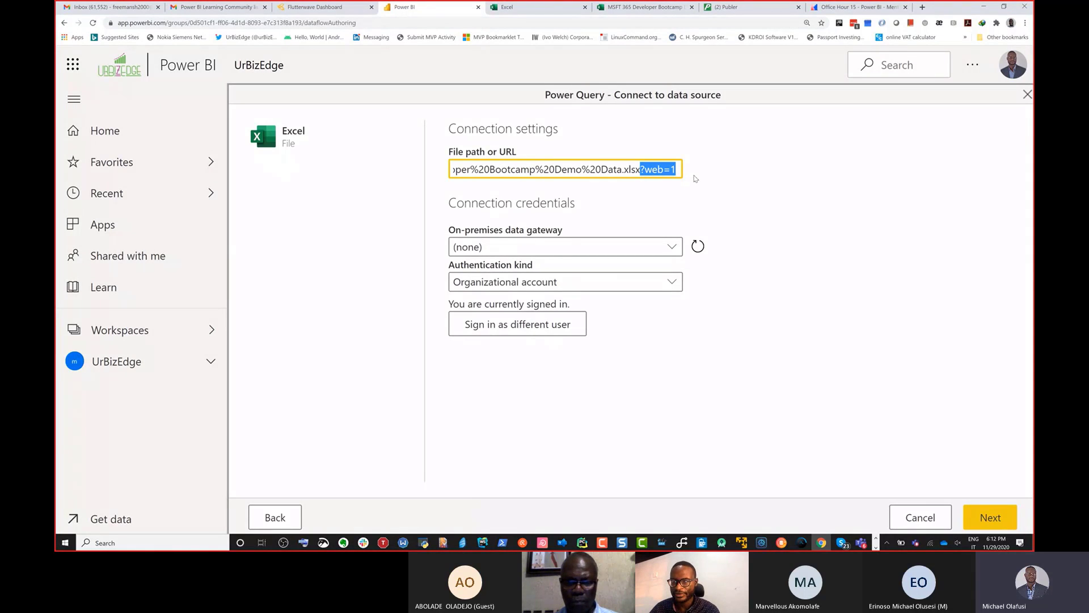
key("BackSpace")
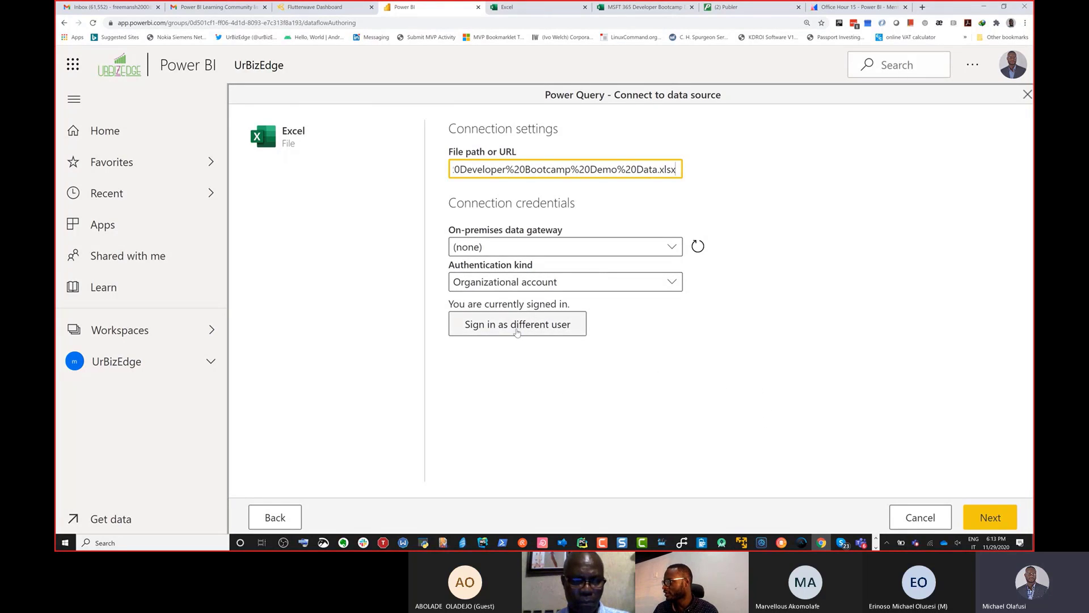
left_click(985, 518)
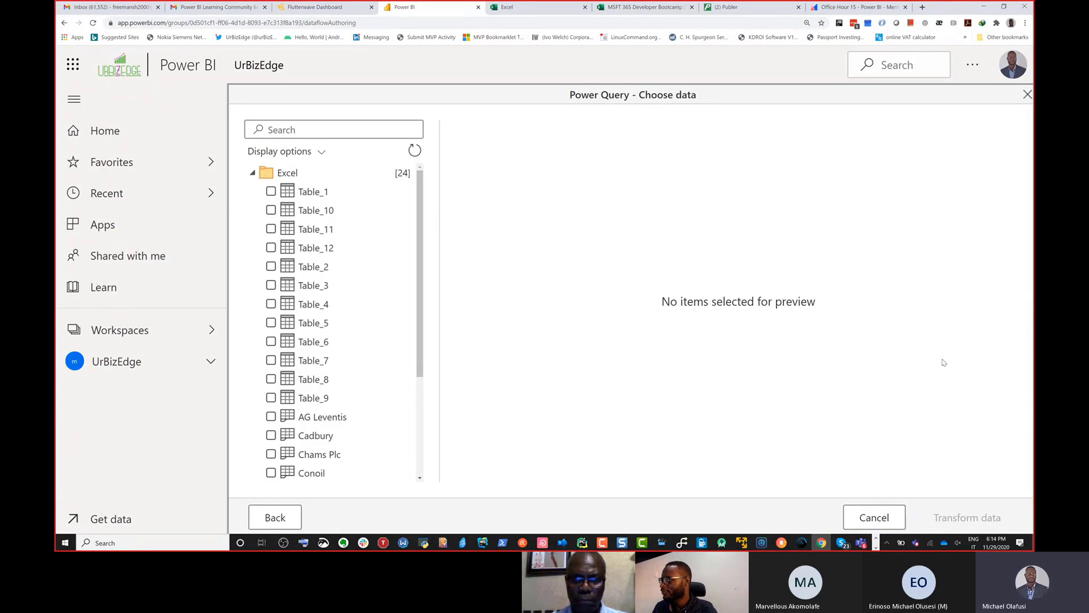
Step: Select all twelve company sheets from AG Leventis through UAC and load them into the query editor for transformation
left_click(307, 322)
scroll(306, 321, "down", 3)
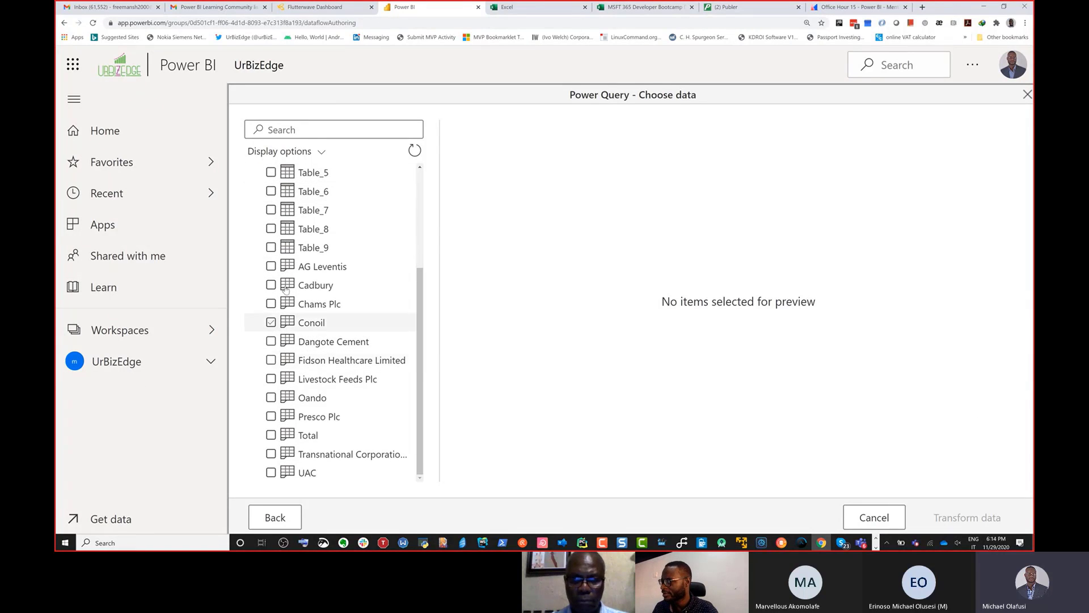
left_click(272, 267)
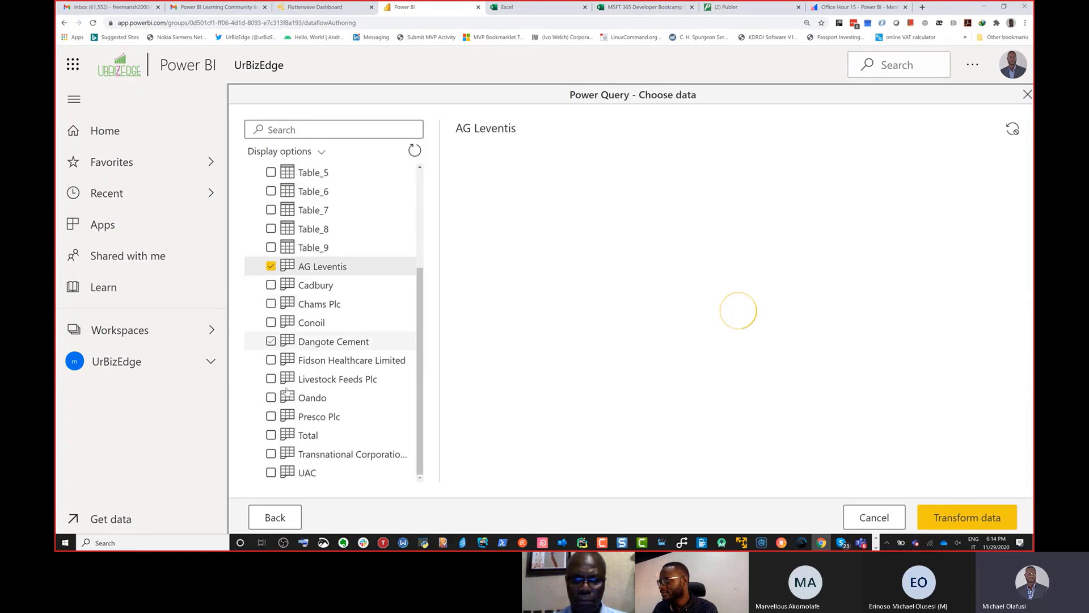
left_click(271, 473, "shift")
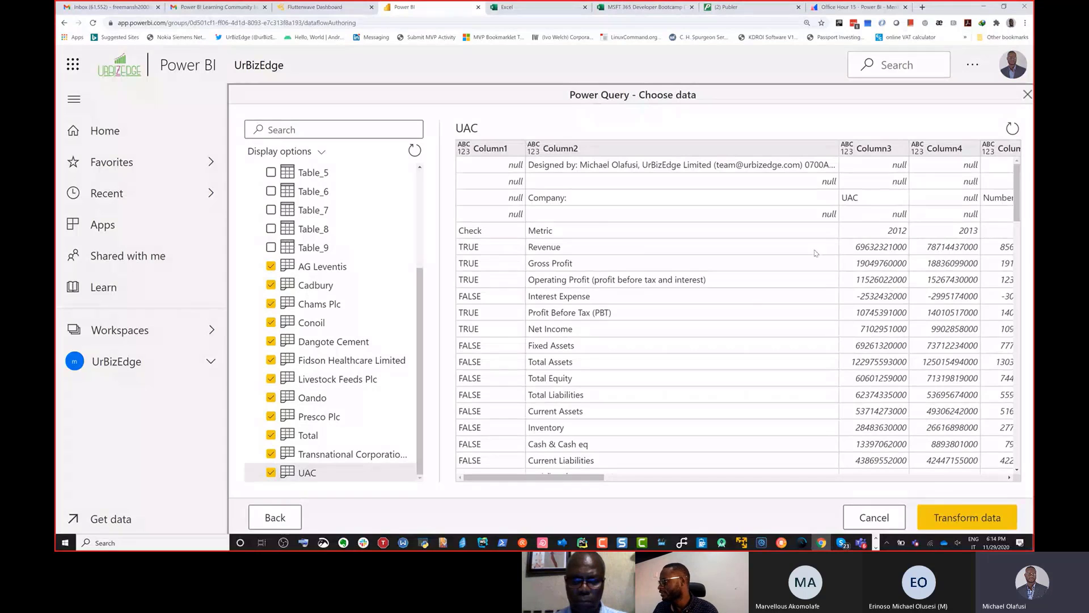
left_click(956, 519)
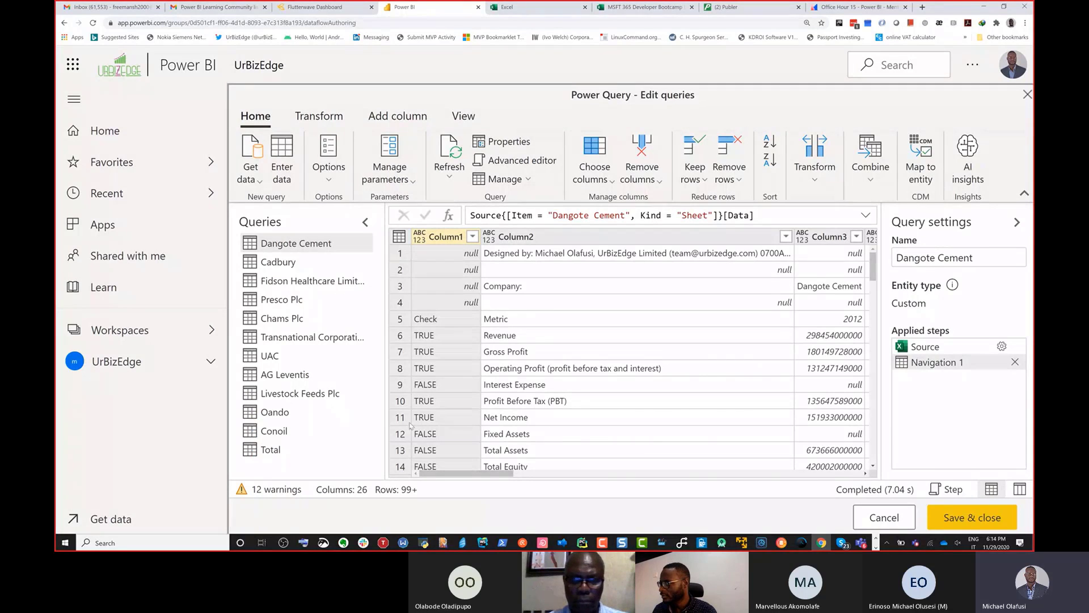
Step: Review the list of query warnings and collapse the navigation pane to widen the query editor
left_click(277, 490)
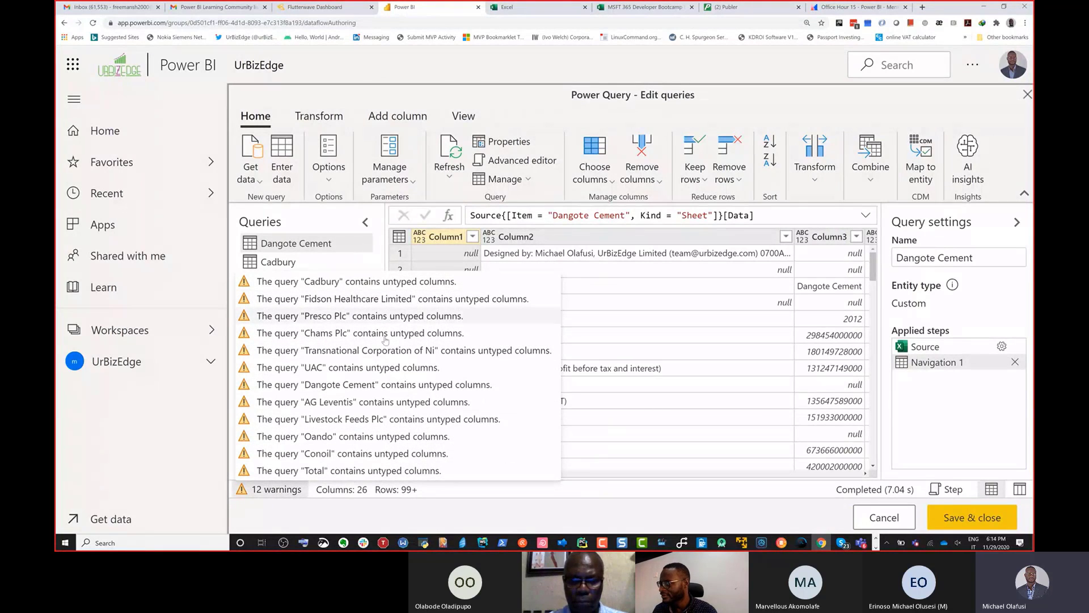
left_click(372, 513)
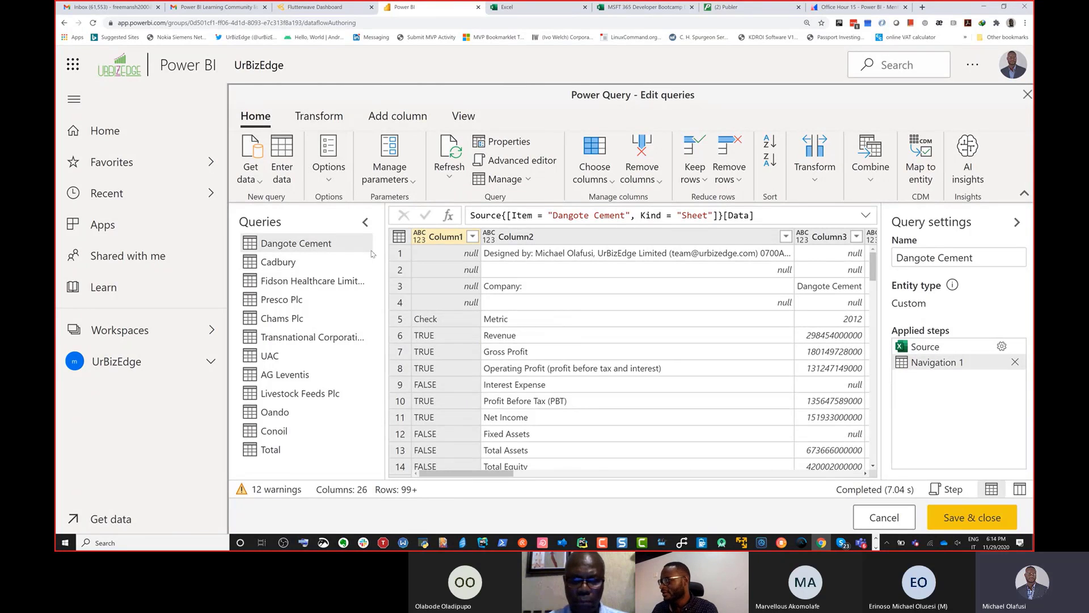
key("ctrl+minus")
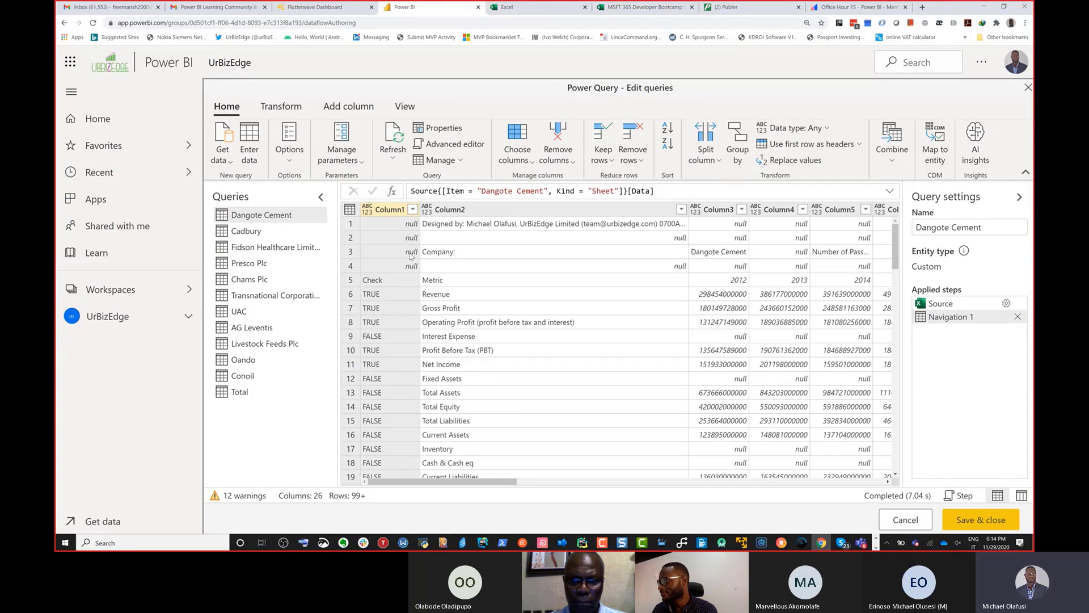
key("ctrl+plus")
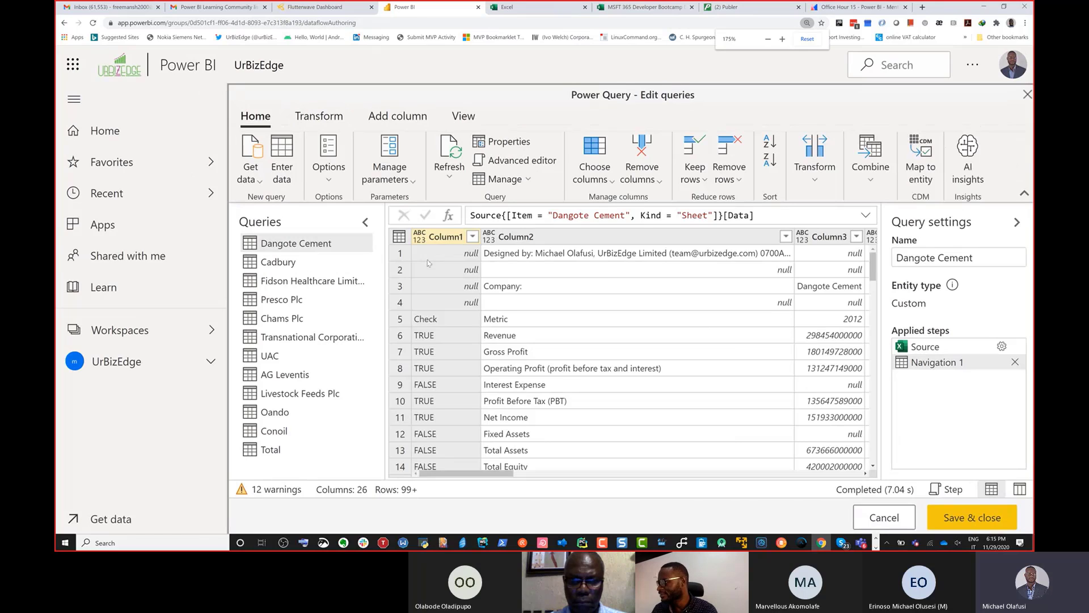
left_click(75, 100)
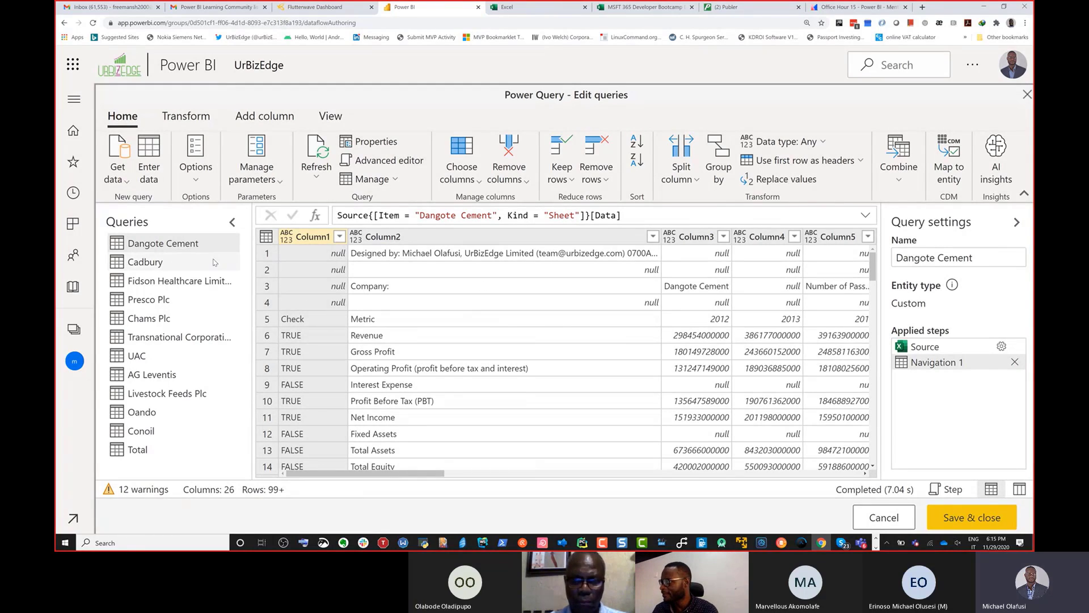
Step: Add the company name cell in row 3 of Column3 as a new query and copy its formula
left_click(679, 286)
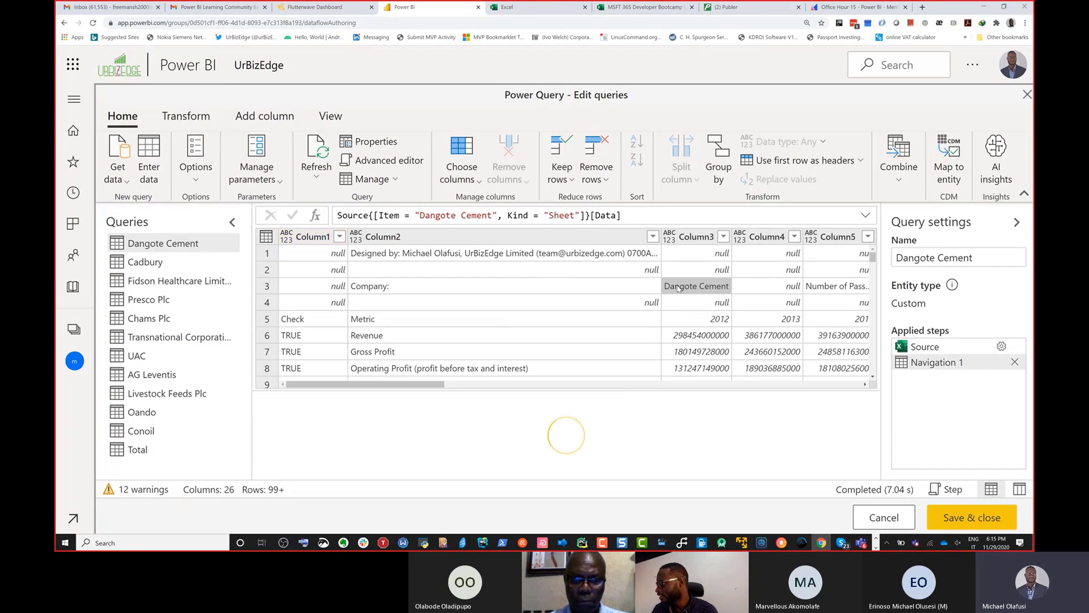
right_click(679, 287)
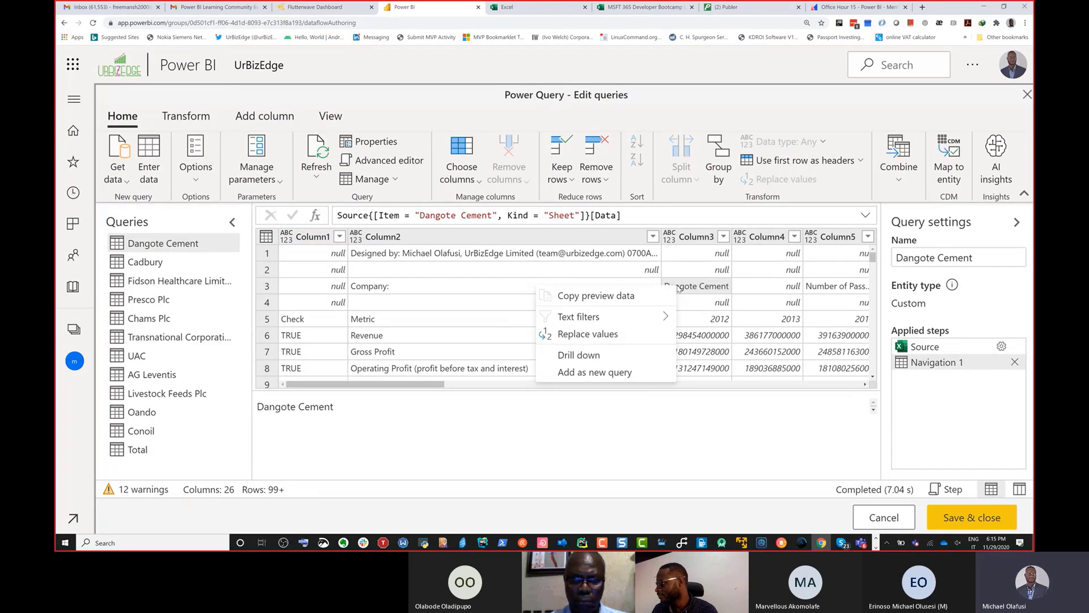
left_click(628, 373)
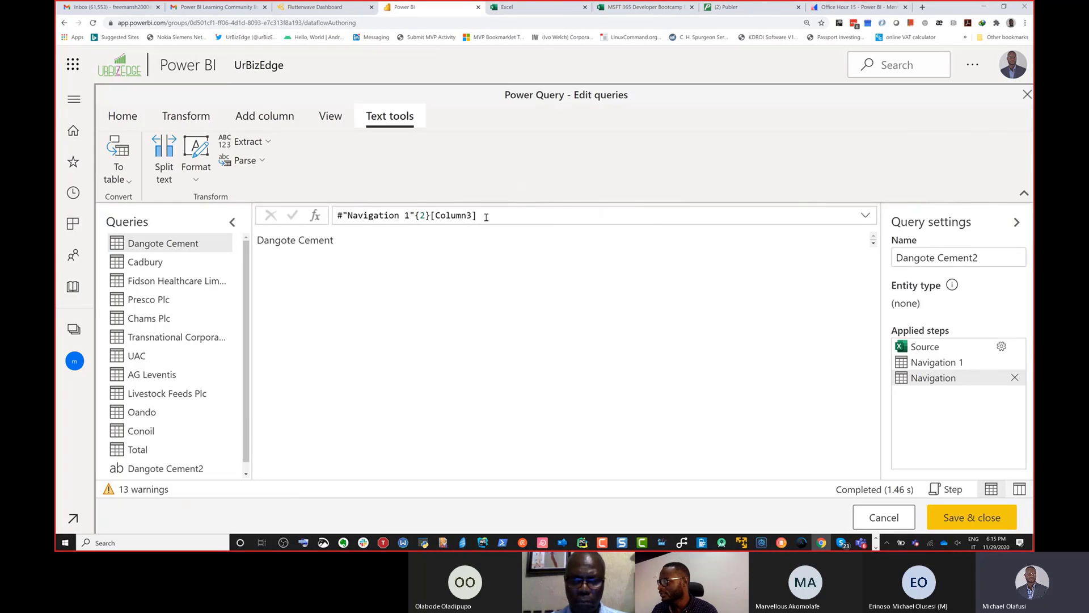
left_click_drag(487, 217, 338, 215)
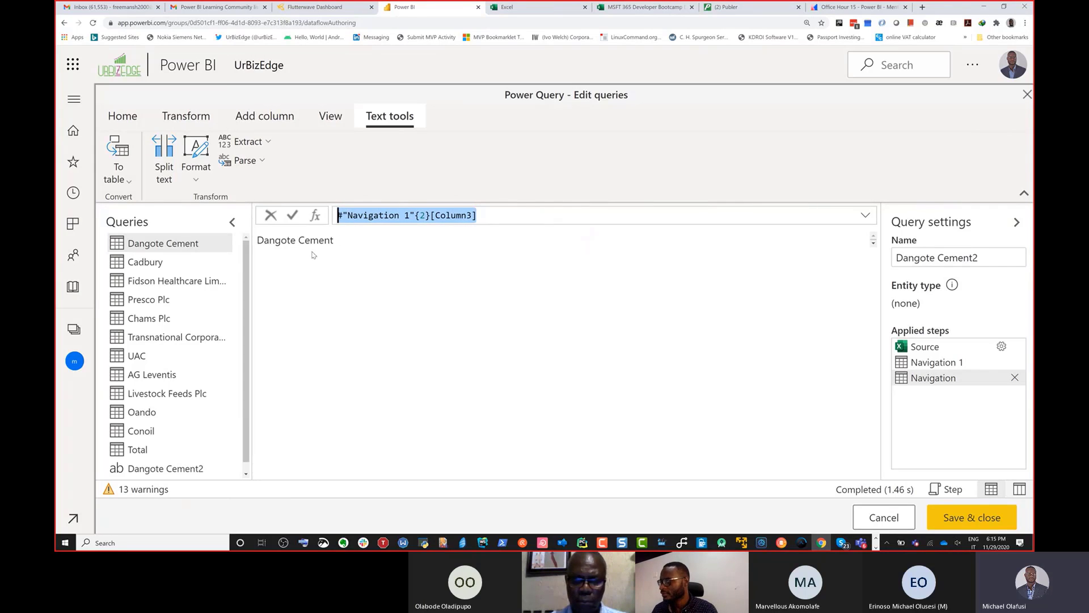
Step: Return to the Dangote Cement query and remove its top 3 rows
left_click(186, 250)
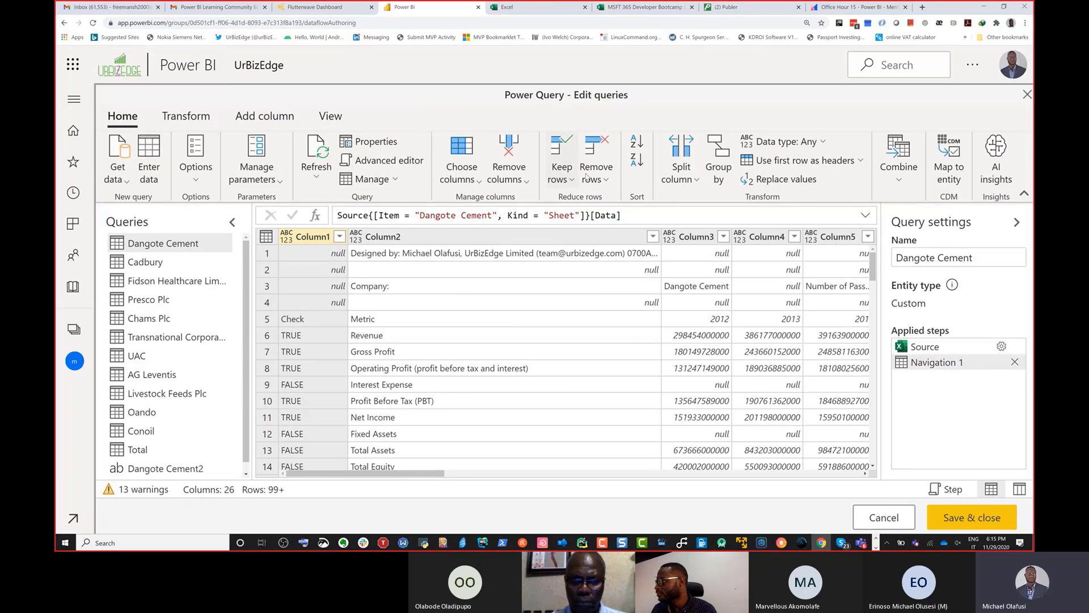
left_click(595, 180)
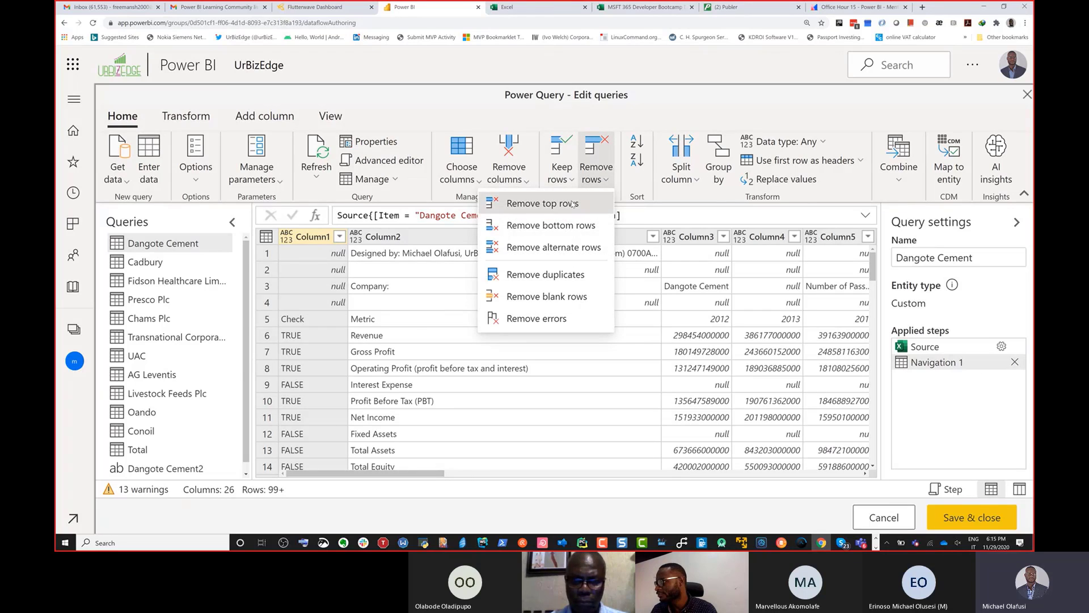
left_click(539, 202)
type("3")
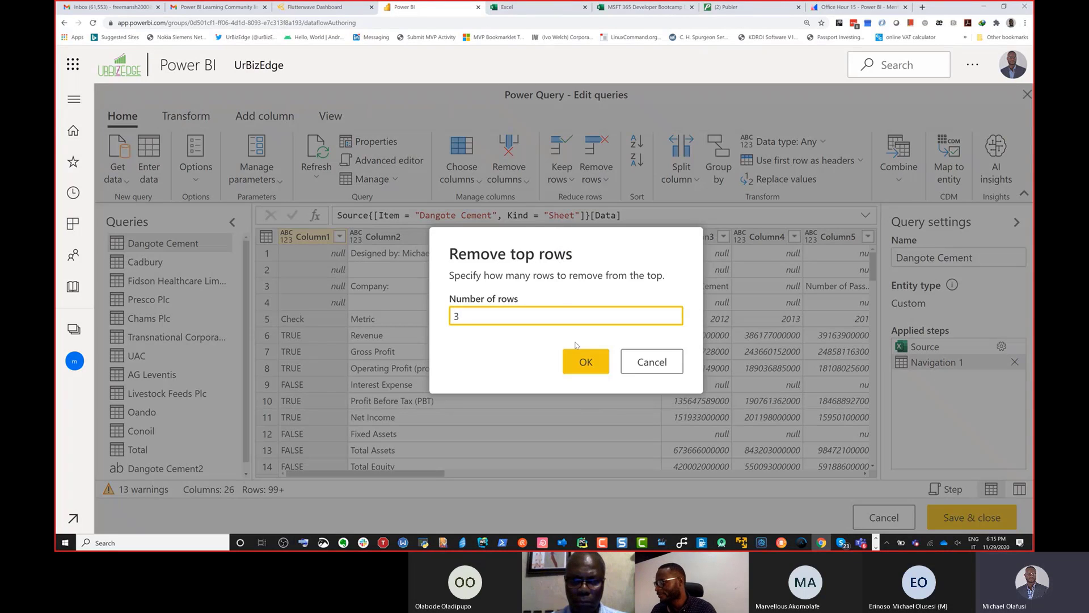
left_click(582, 363)
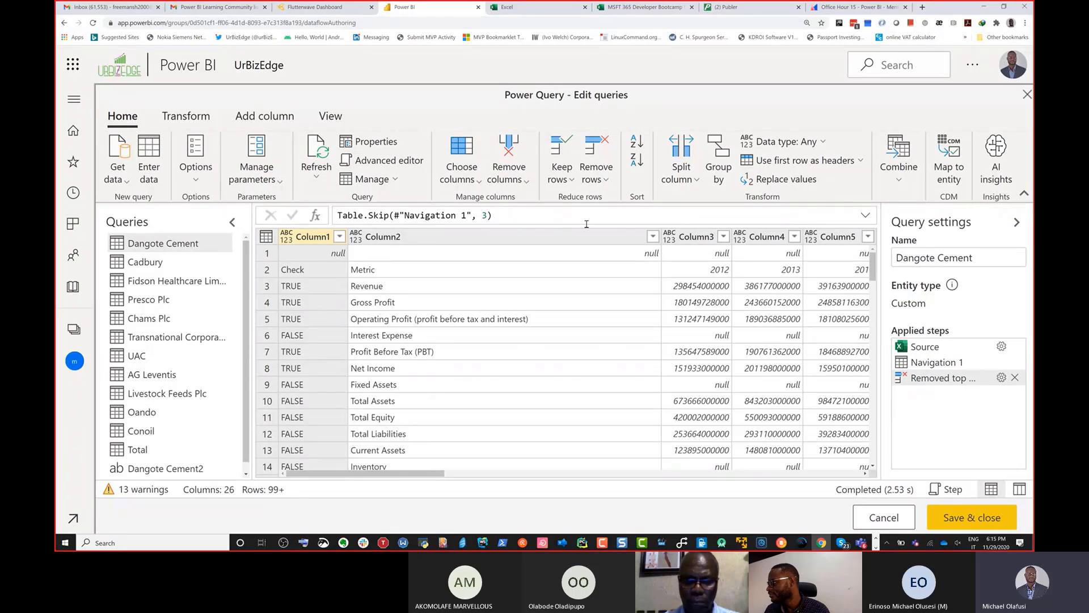
Step: Edit the applied top-row removal so that it removes 4 rows
left_click(1002, 378)
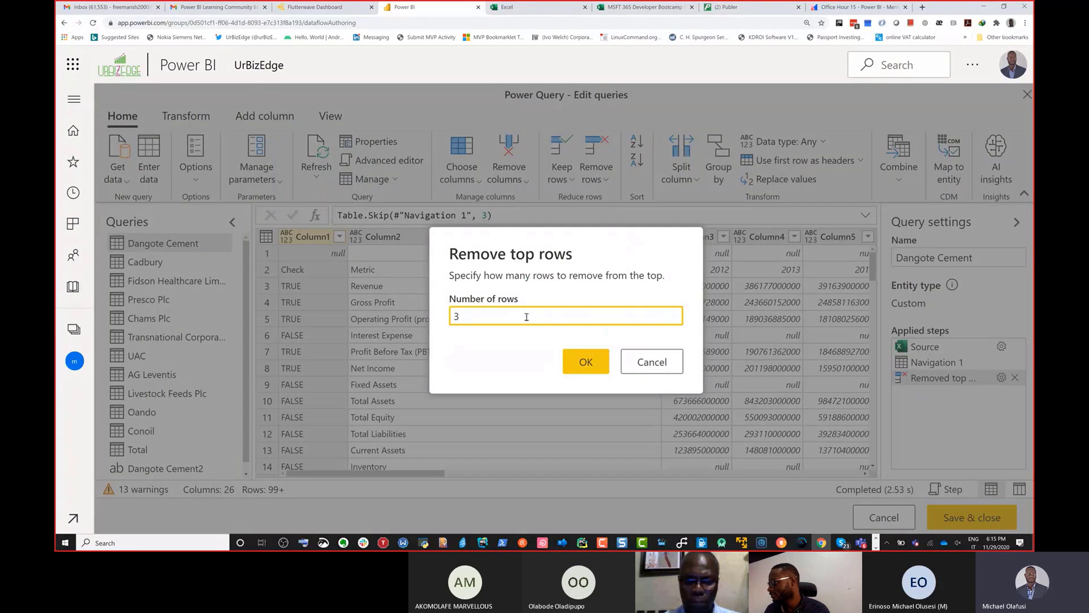
key("BackSpace")
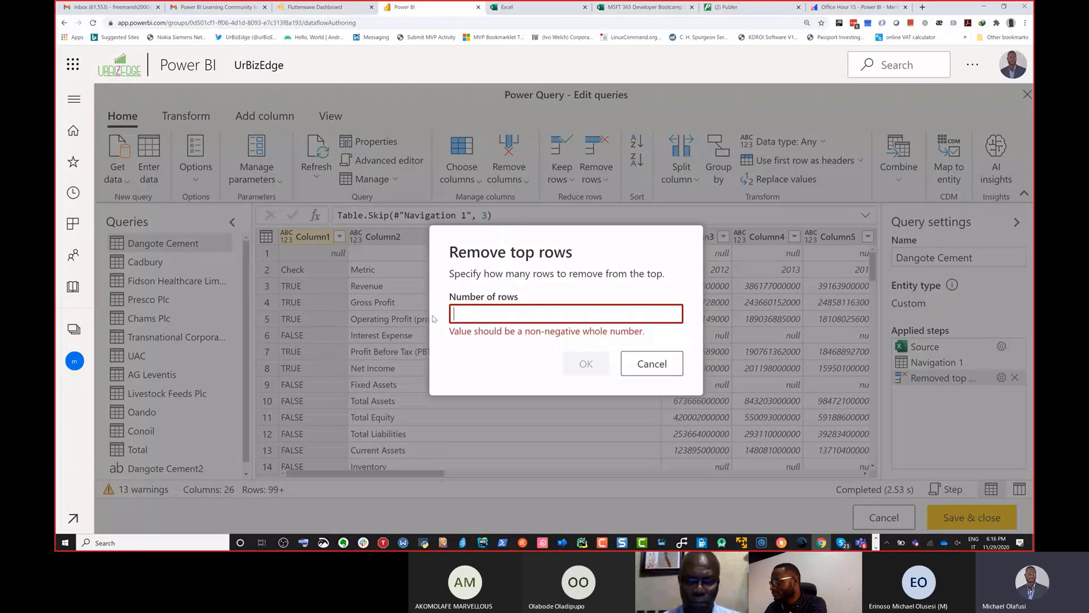
type("4")
left_click(573, 364)
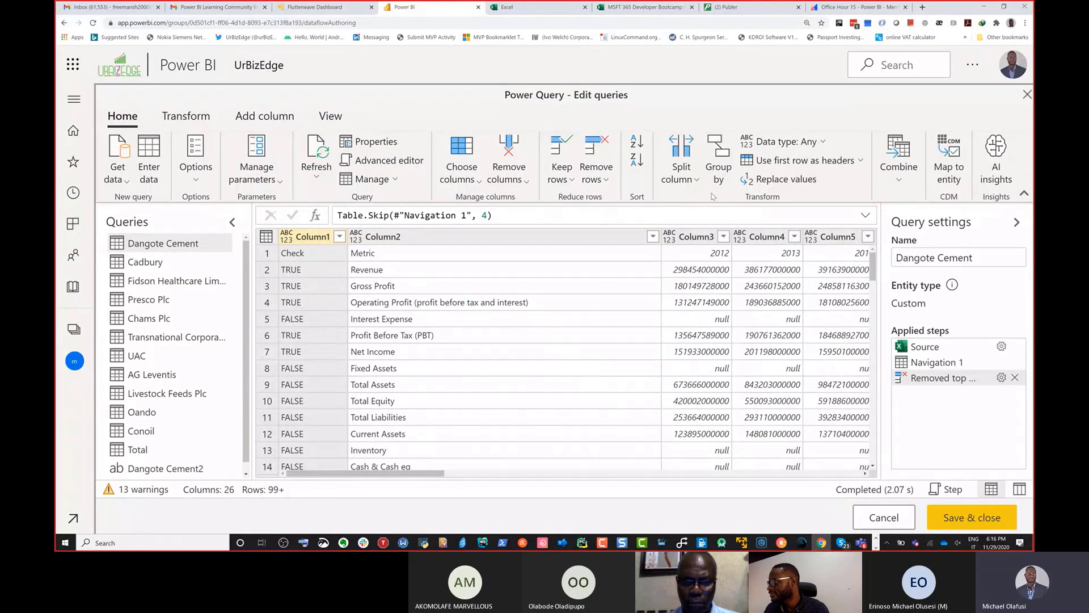
Step: Promote the first row of the Dangote Cement table to column headers and look over the resulting columns
left_click(782, 163)
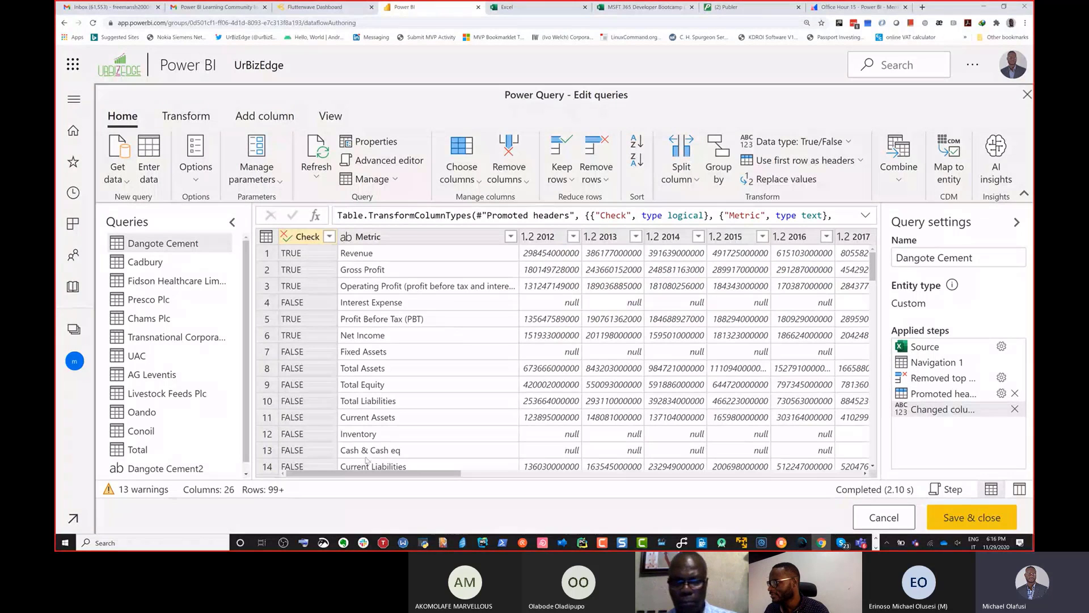
left_click_drag(375, 475, 498, 514)
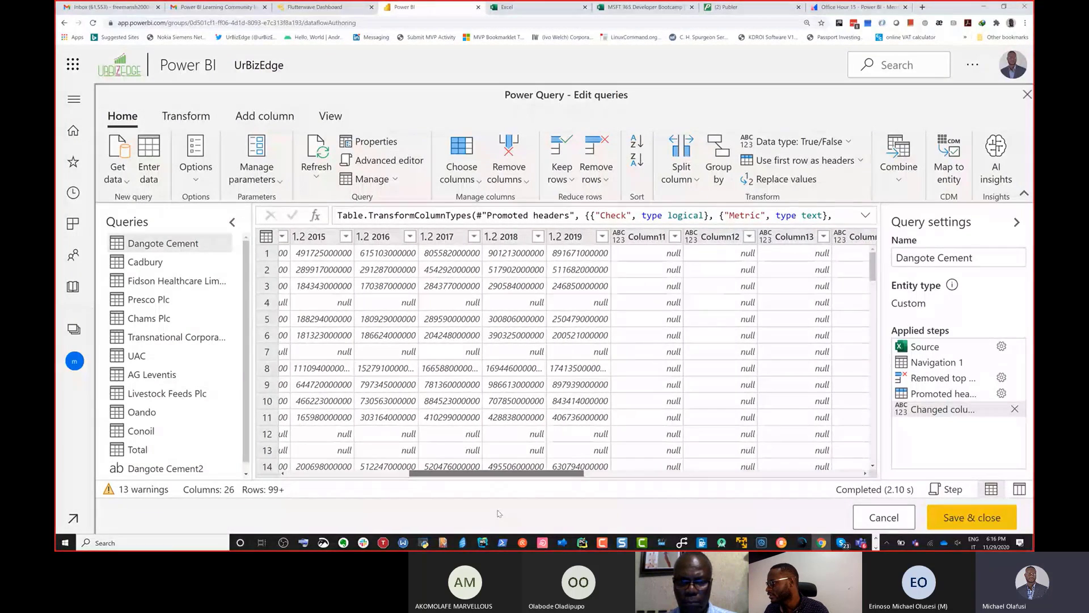
left_click_drag(499, 513, 345, 496)
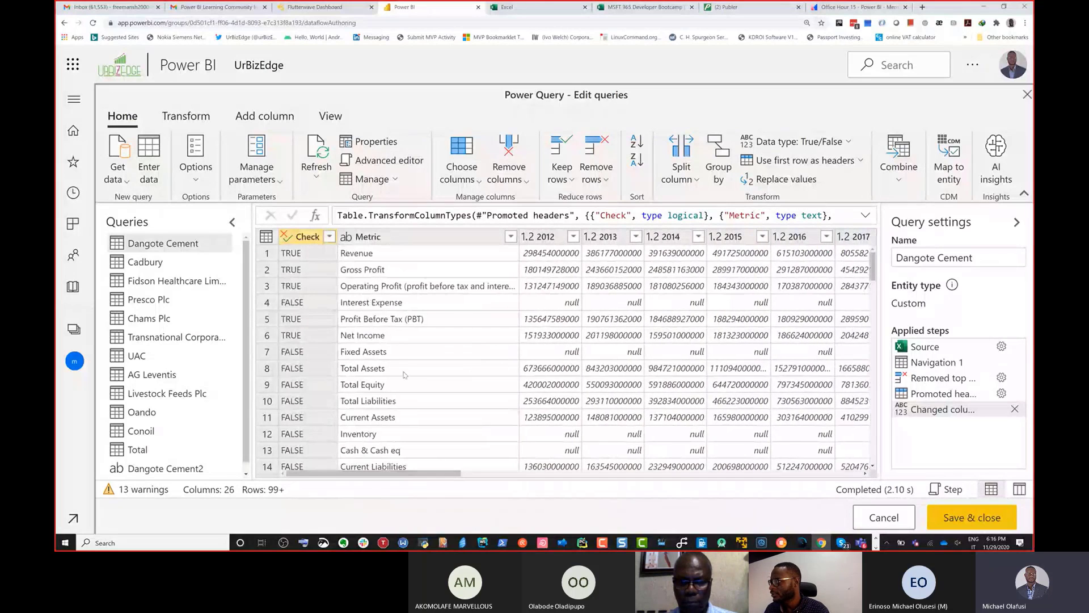
Step: Add a custom column named Company with the copied formula #"Navigation 1"{2}[Column3]
left_click(259, 121)
left_click(179, 164)
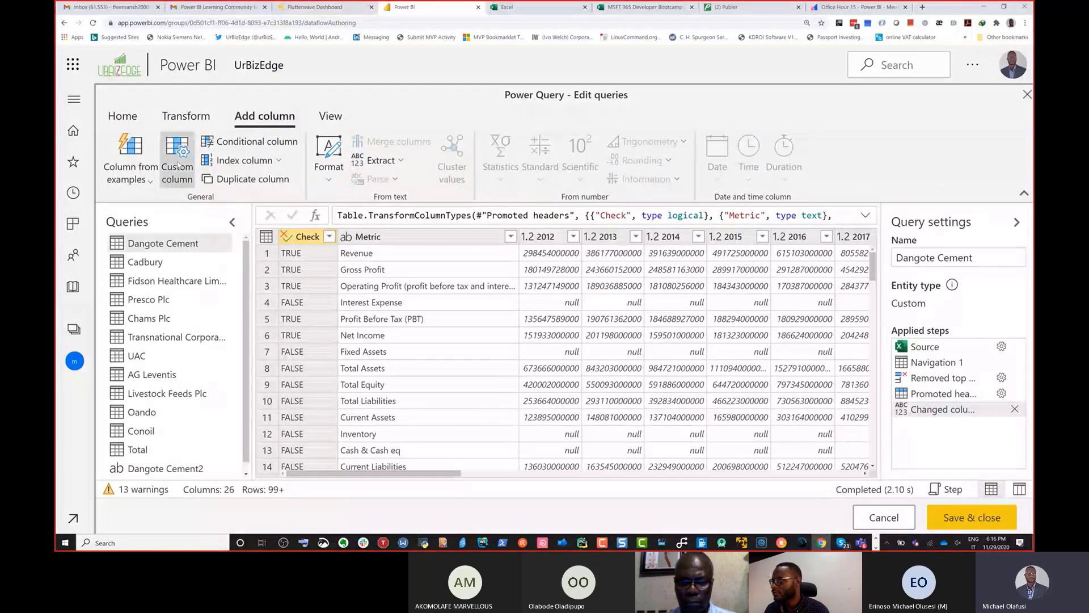
left_click_drag(417, 222, 284, 221)
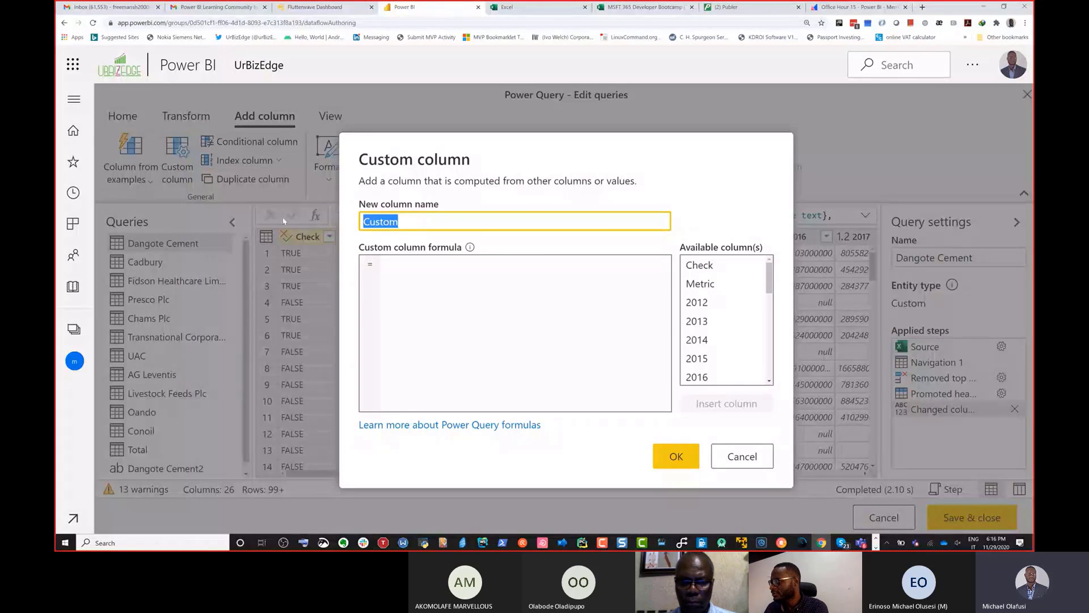
type("Coma")
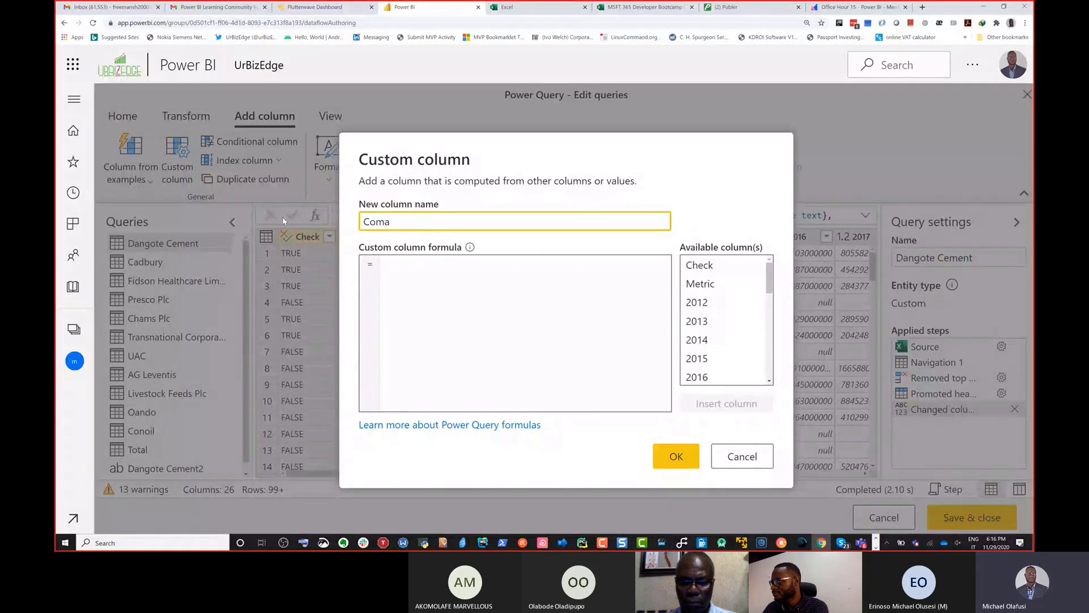
key("BackSpace")
type("pany")
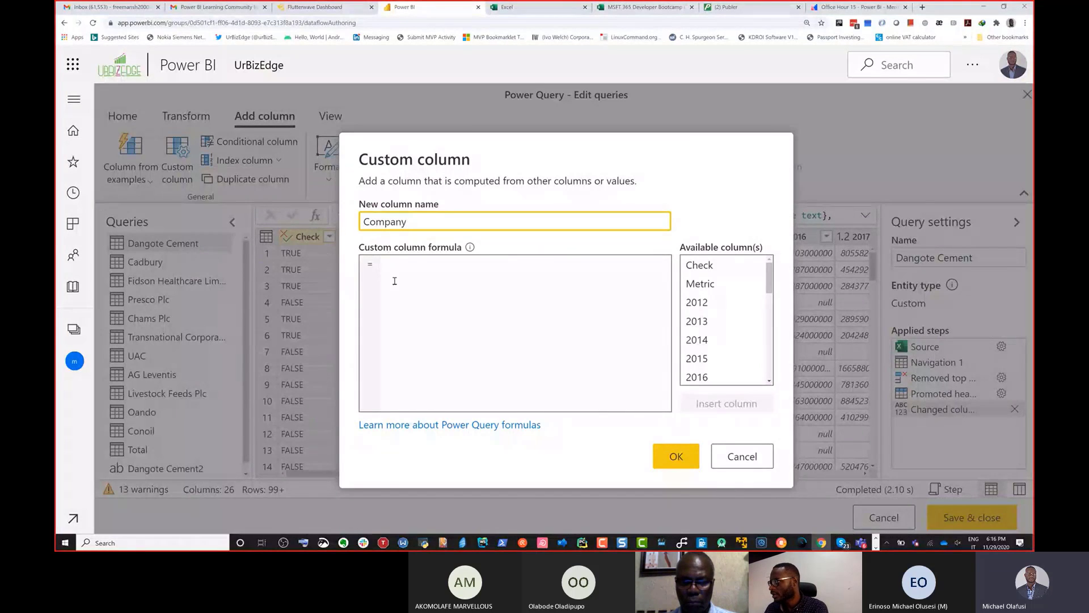
left_click(405, 278)
type("#\"Navigation 1\"{2}[Column3]")
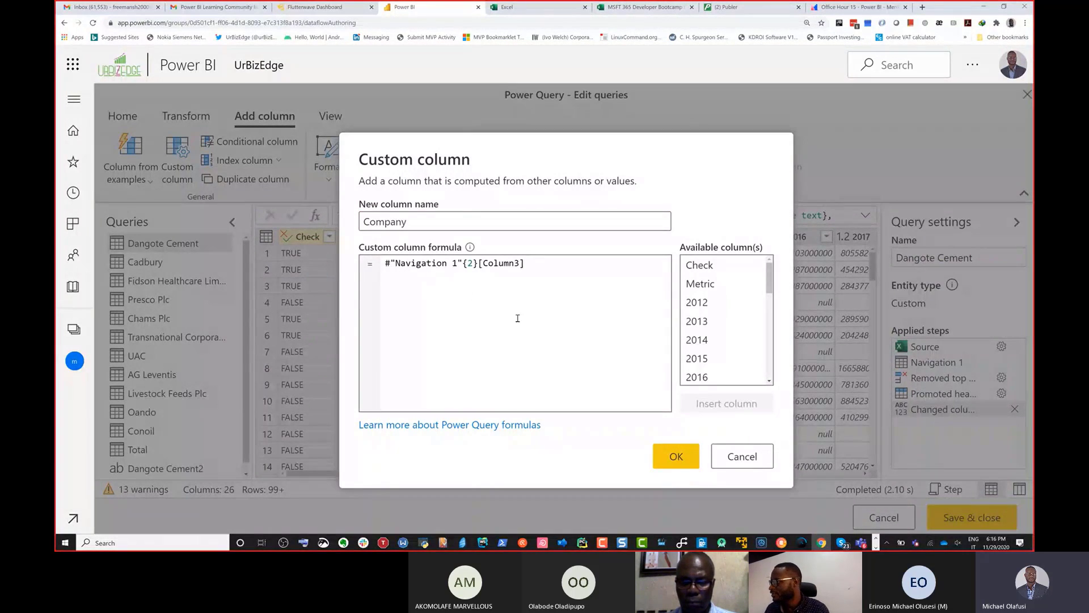
left_click(676, 456)
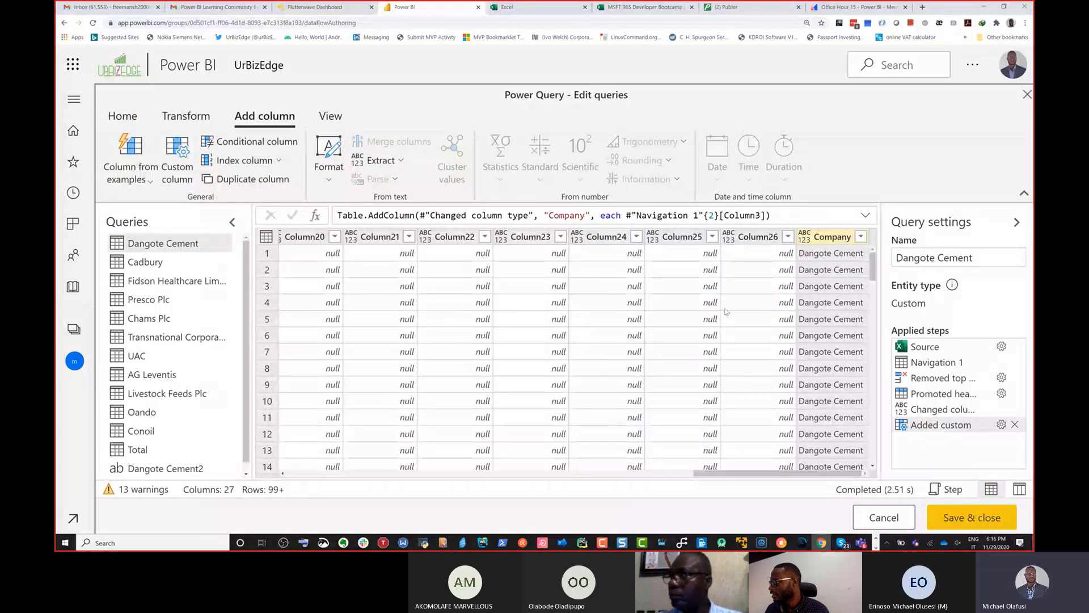
Step: Move the Company column to the beginning of the table
right_click(846, 239)
mouse_move(915, 481)
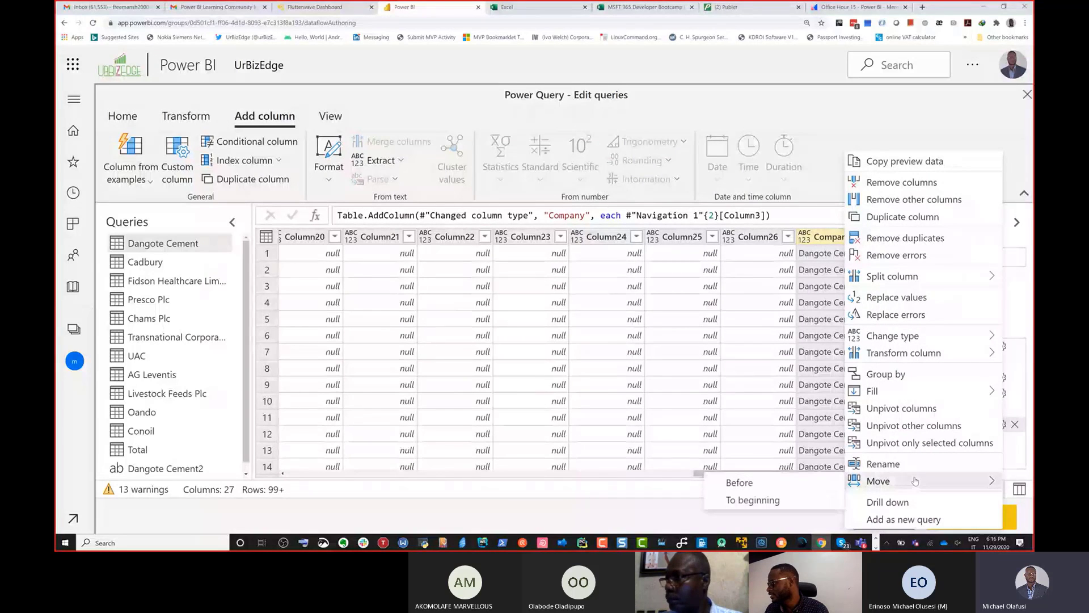
left_click(796, 496)
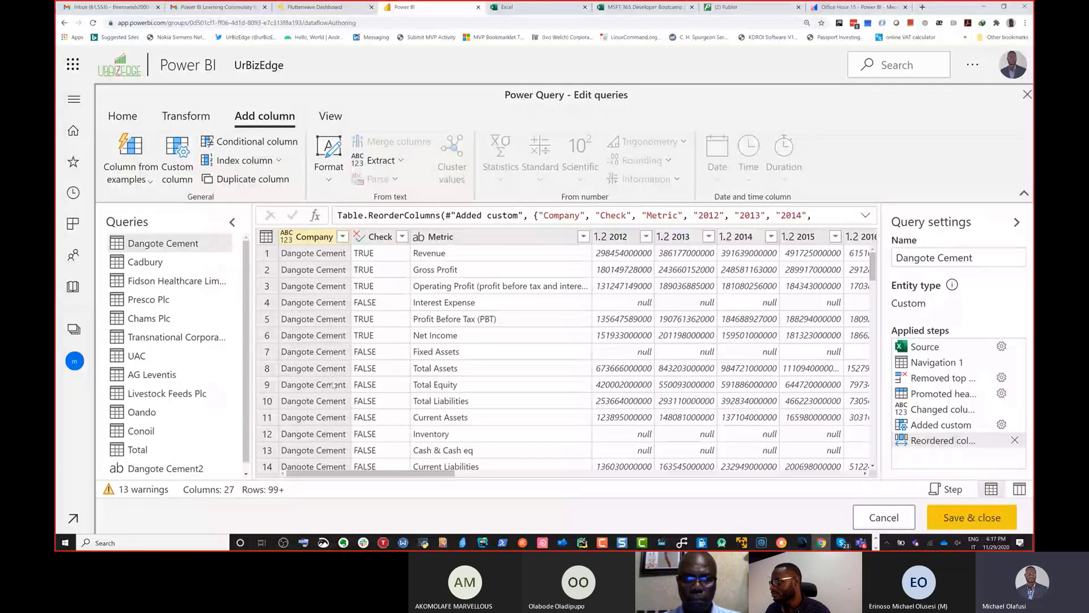
Step: Set the data type of the Company column to Text
left_click_drag(363, 470, 301, 479)
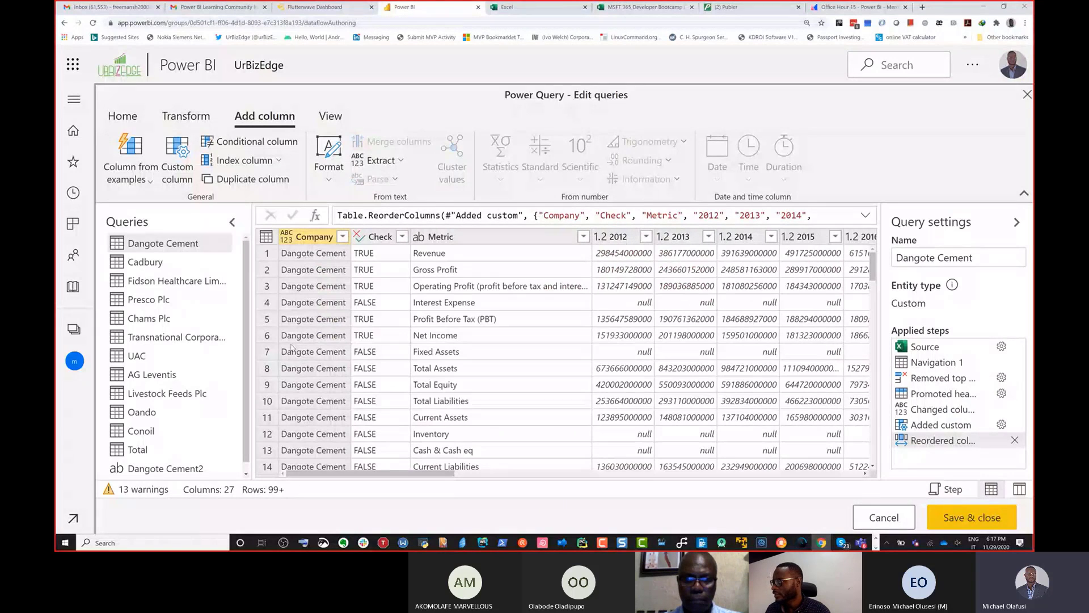
left_click(286, 237)
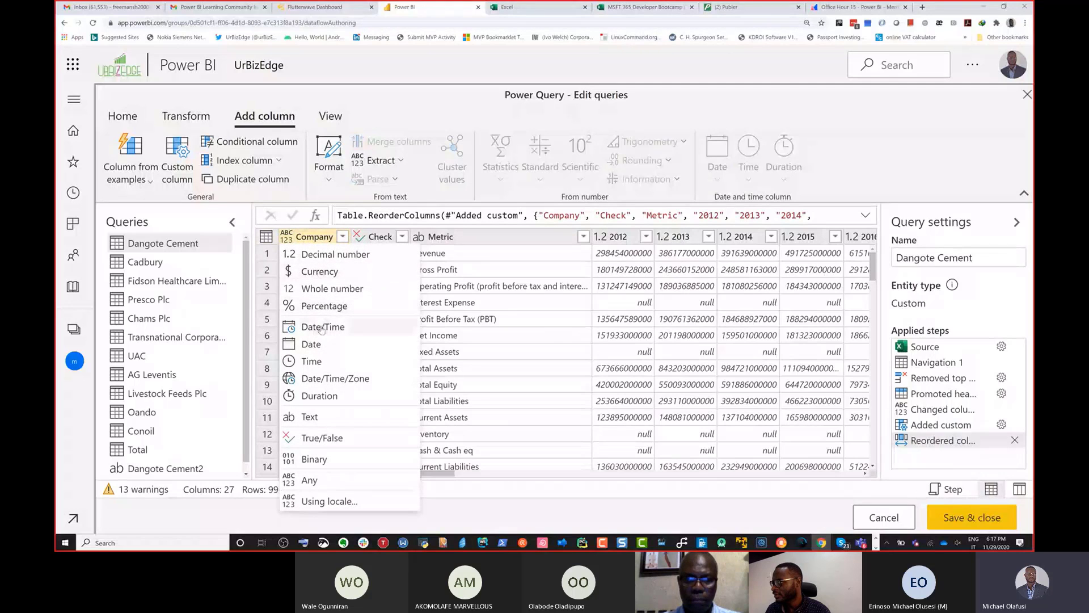
left_click(309, 417)
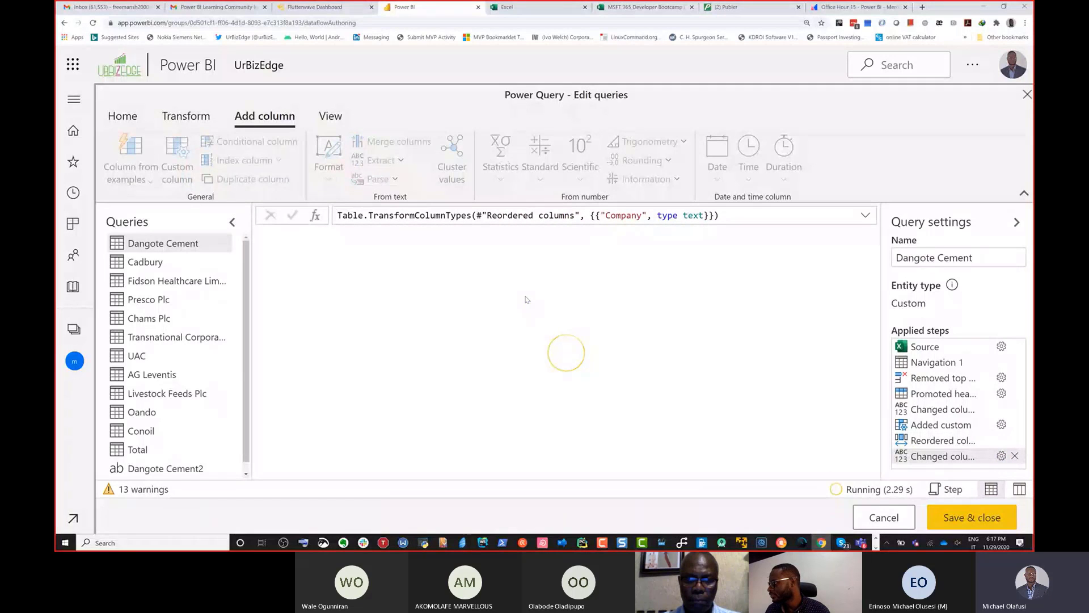
mouse_move(427, 473)
left_mouse_down()
mouse_move(856, 454)
mouse_move(393, 468)
mouse_move(440, 468)
left_mouse_up()
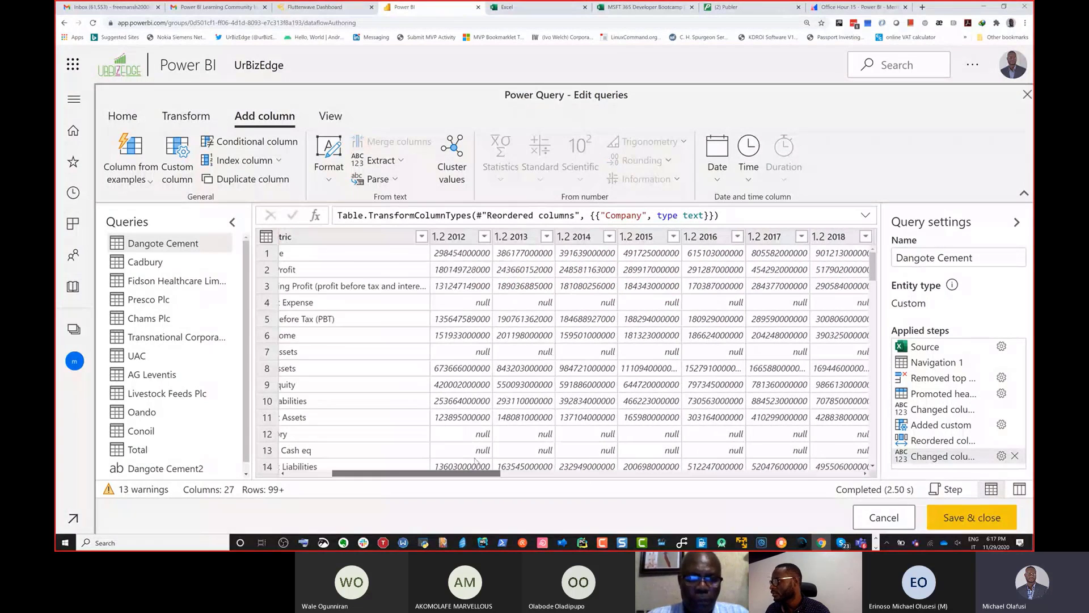
Step: Unpivot all columns from 2012 through Column26 in the Dangote Cement table into attribute-value rows
left_click(462, 239)
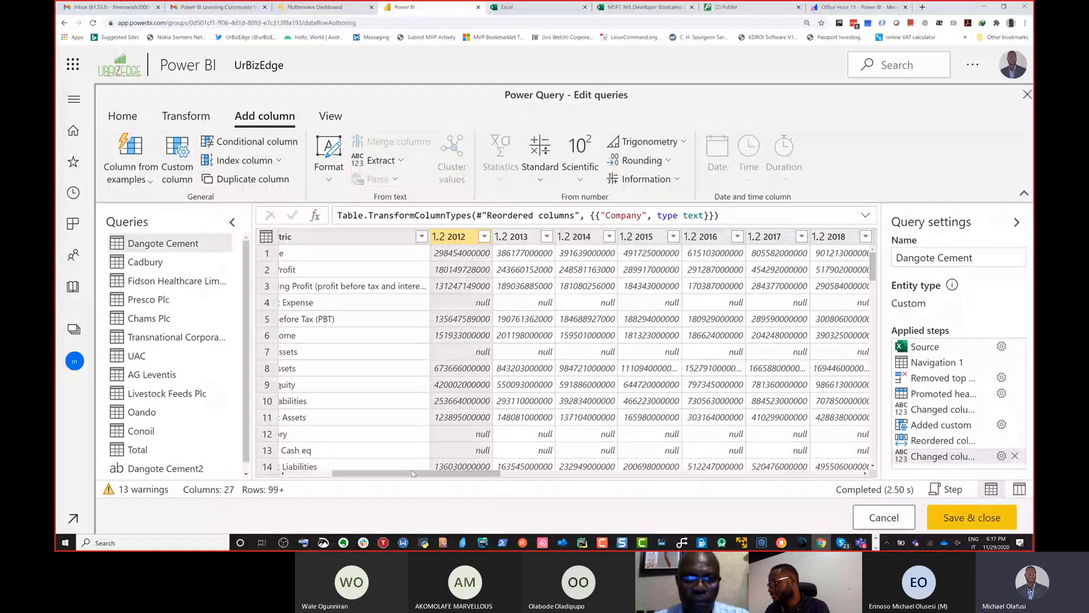
left_click_drag(413, 472, 772, 473)
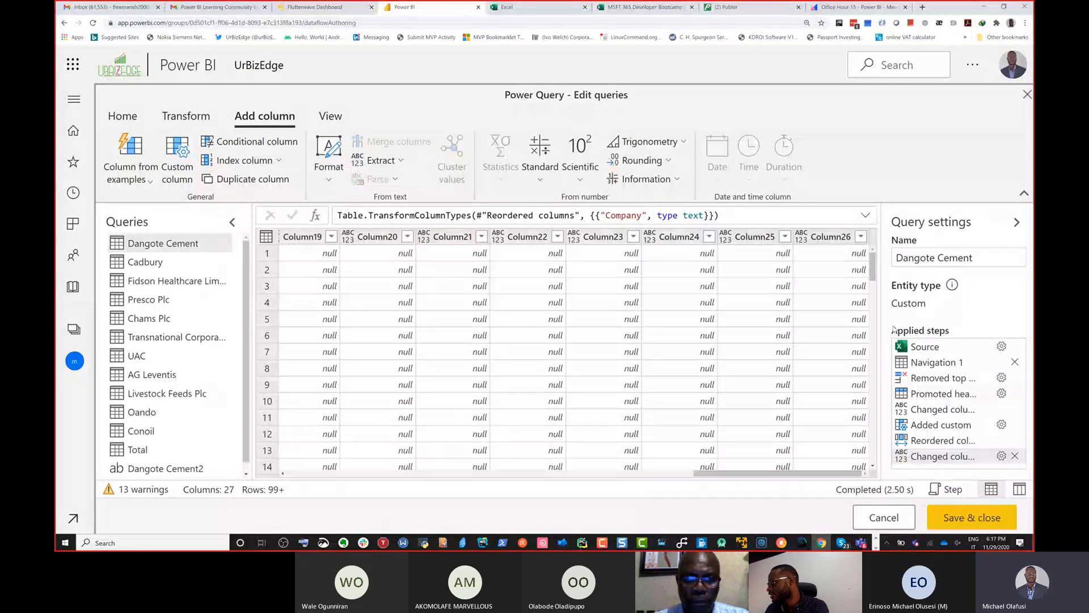
left_click(828, 236, "shift")
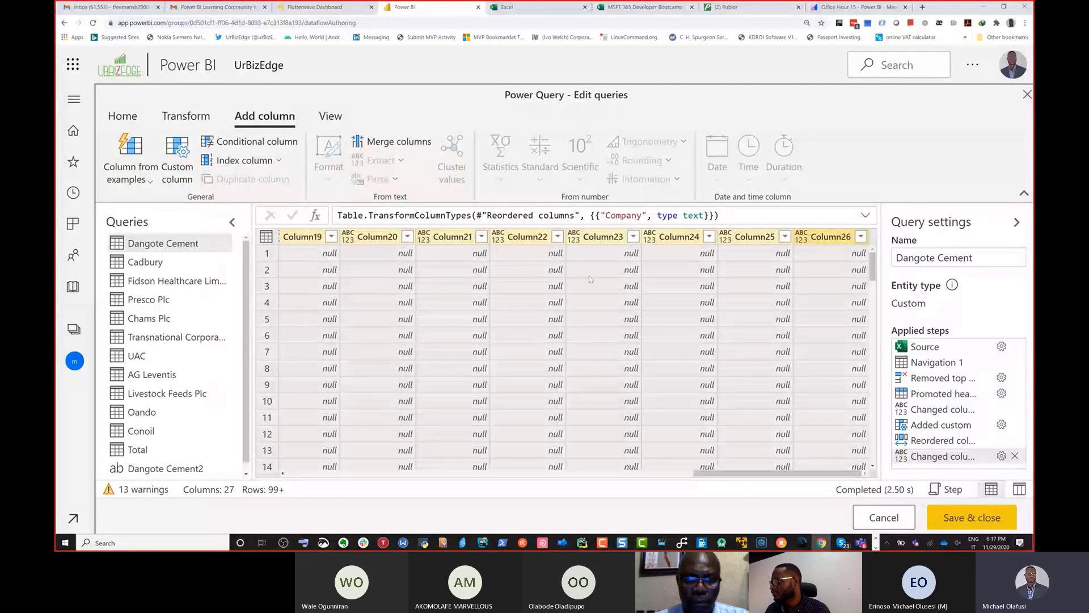
left_click_drag(712, 466, 333, 463)
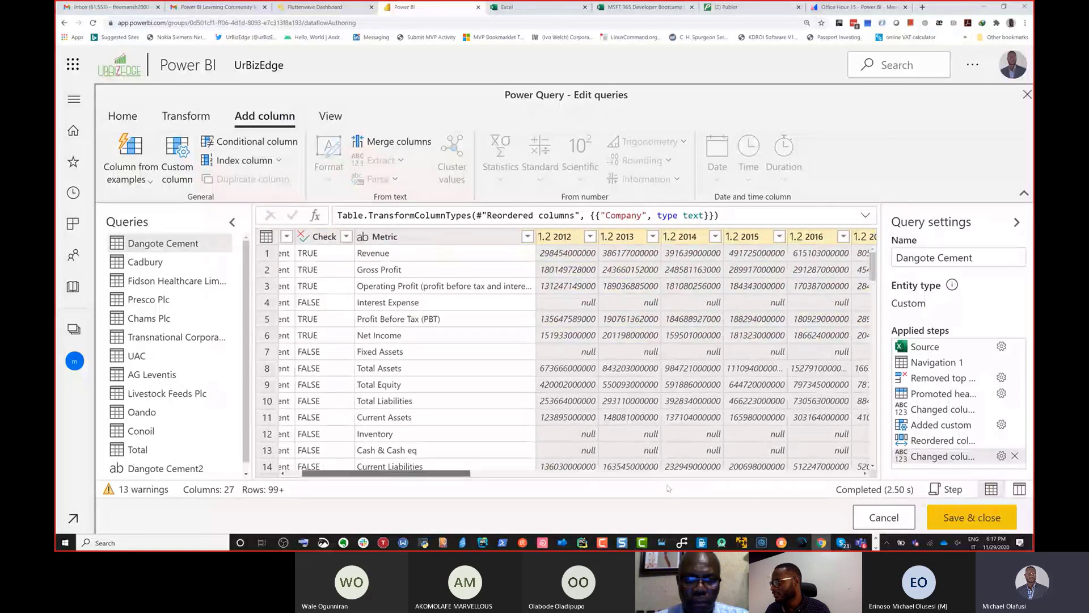
left_click_drag(668, 487, 849, 460)
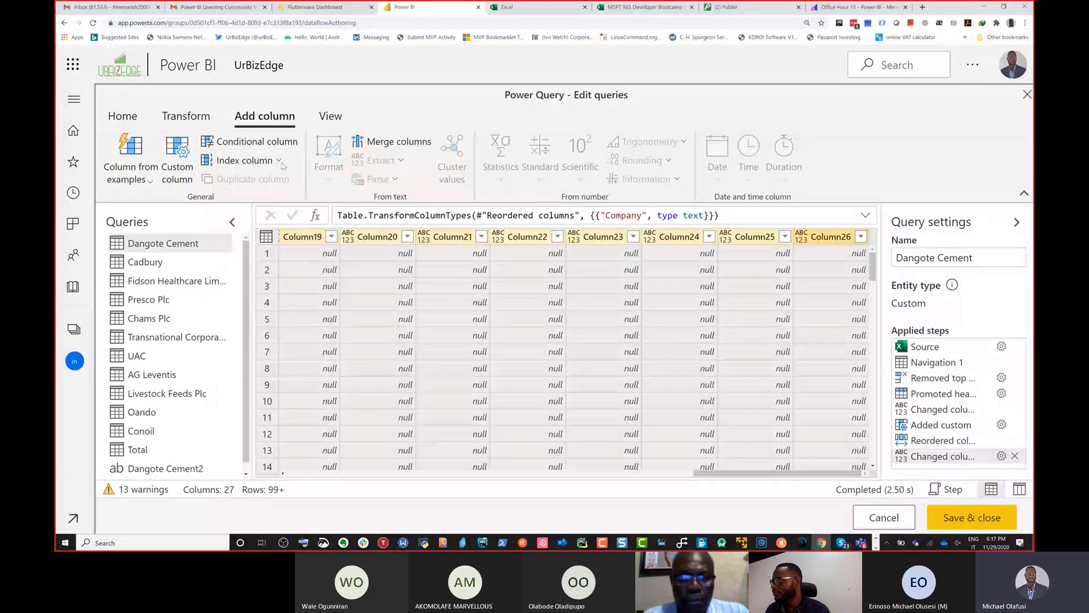
left_click(199, 117)
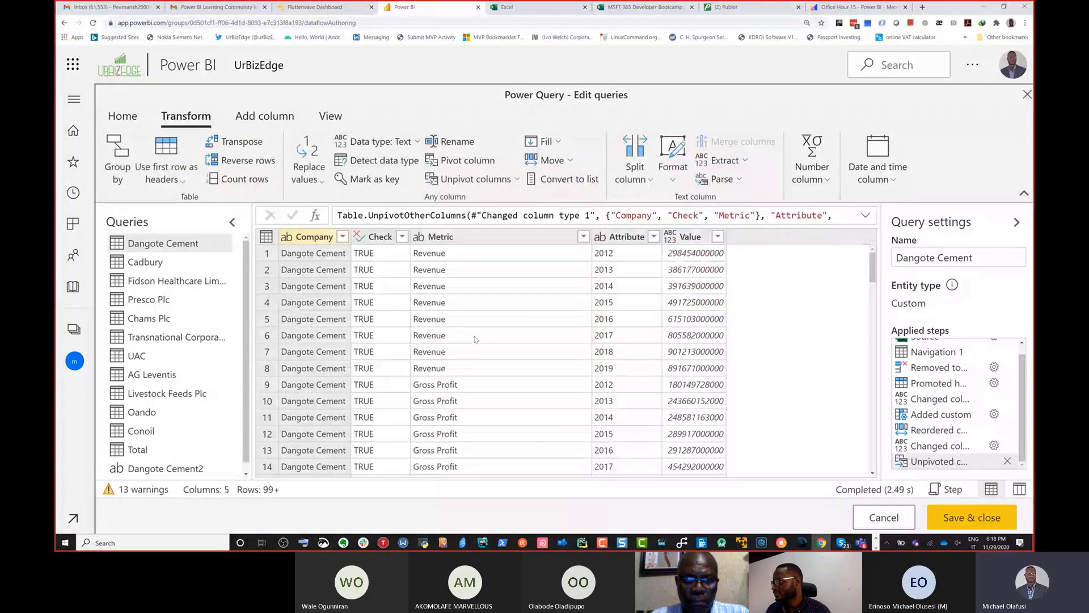
Step: Rename the Attribute column to Year
left_click(632, 240)
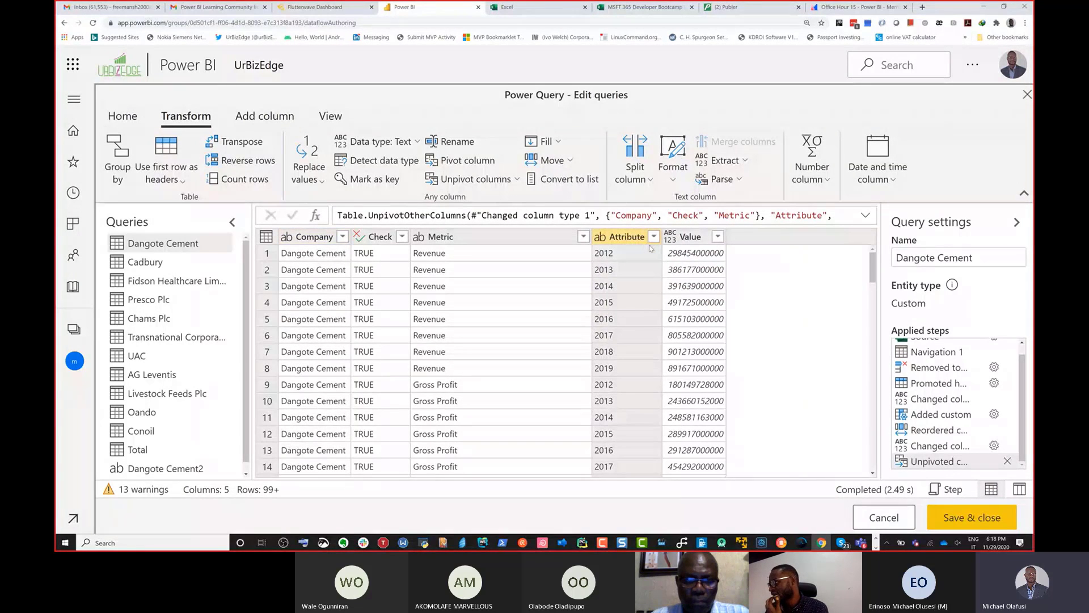
double_click(632, 237)
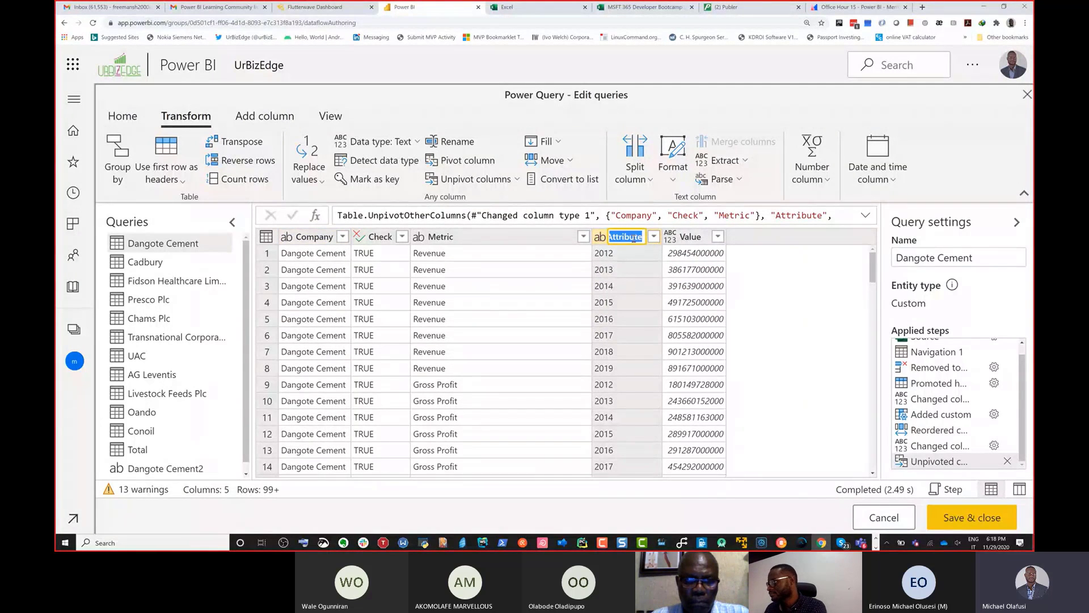
type("Year")
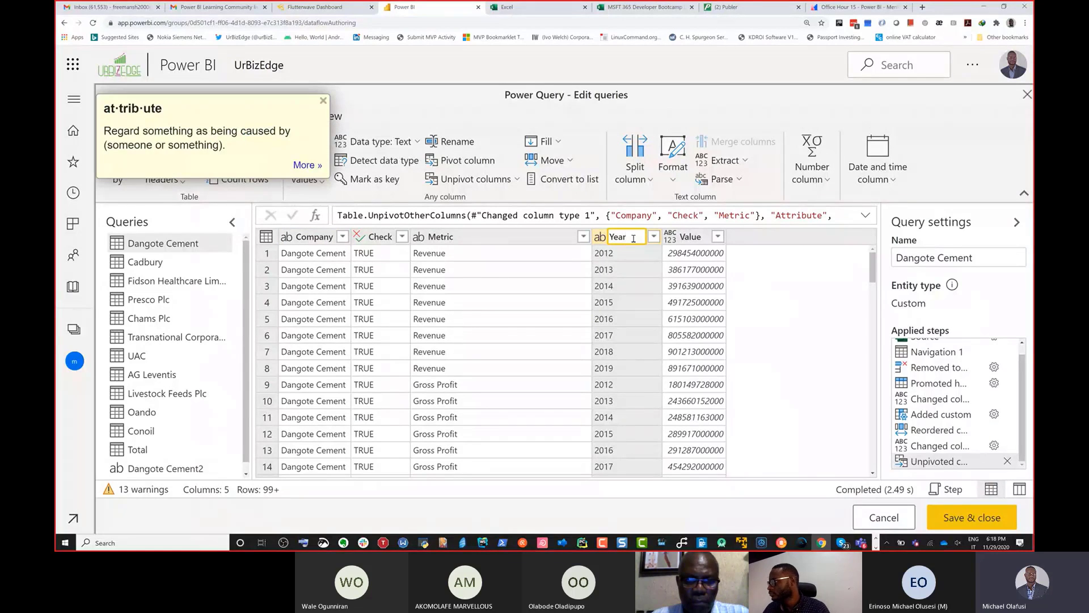
key("Return")
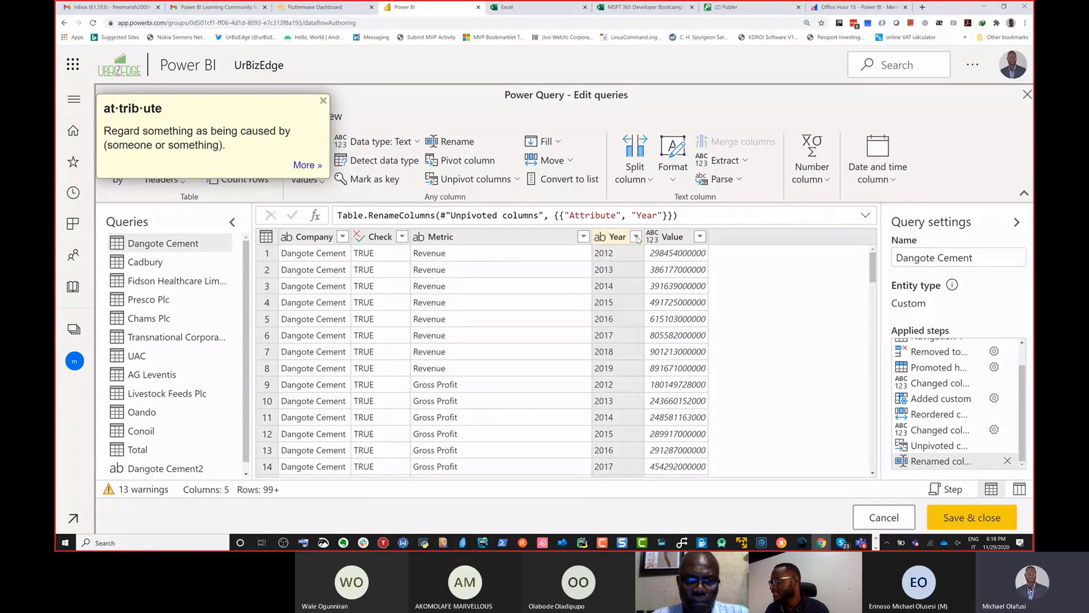
left_click(635, 236)
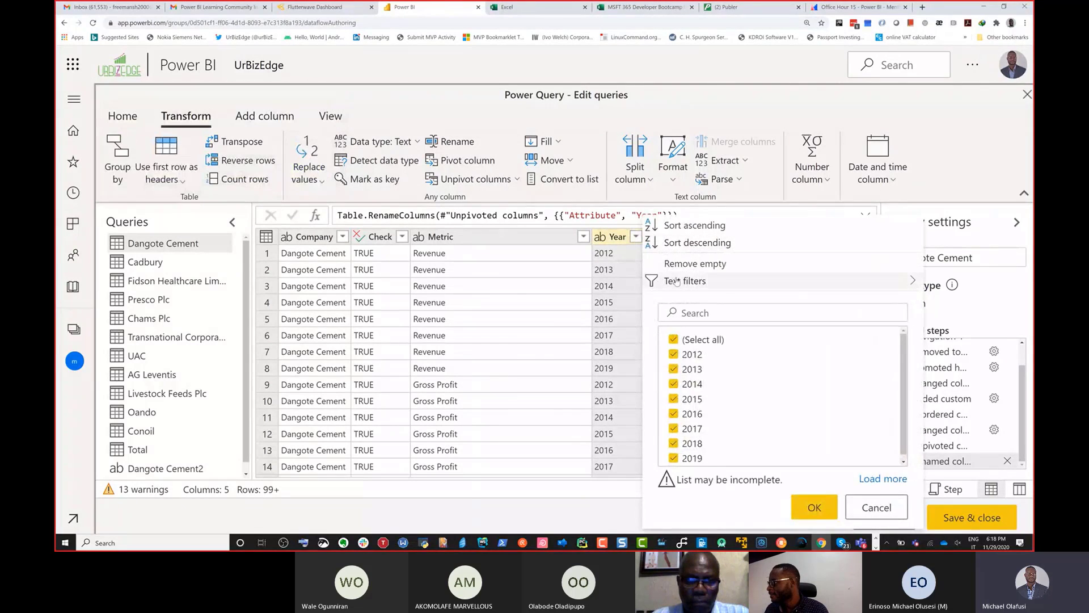
mouse_move(731, 282)
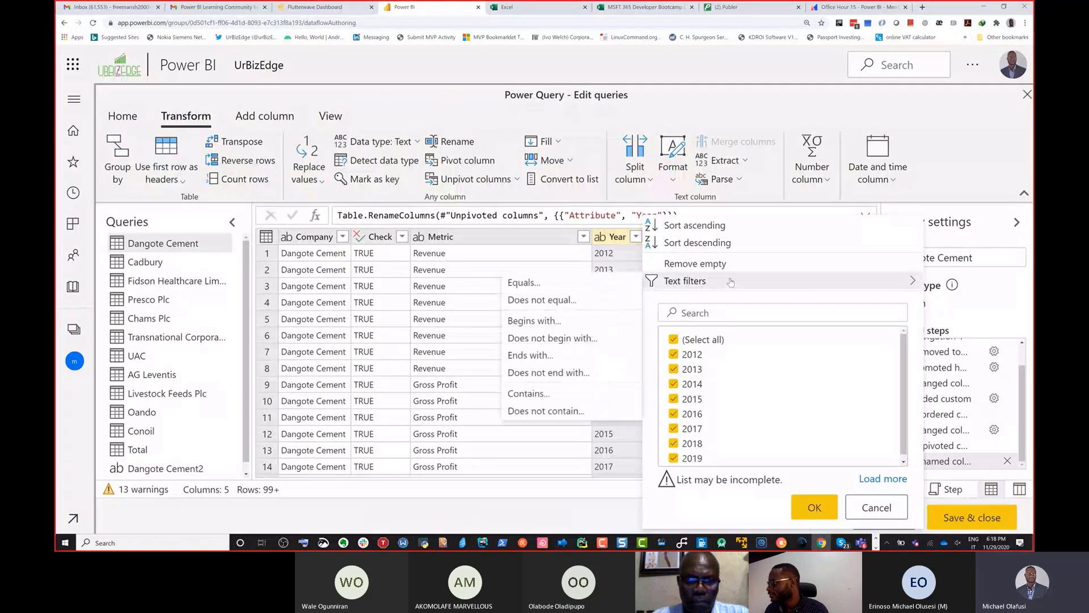
left_click(553, 339)
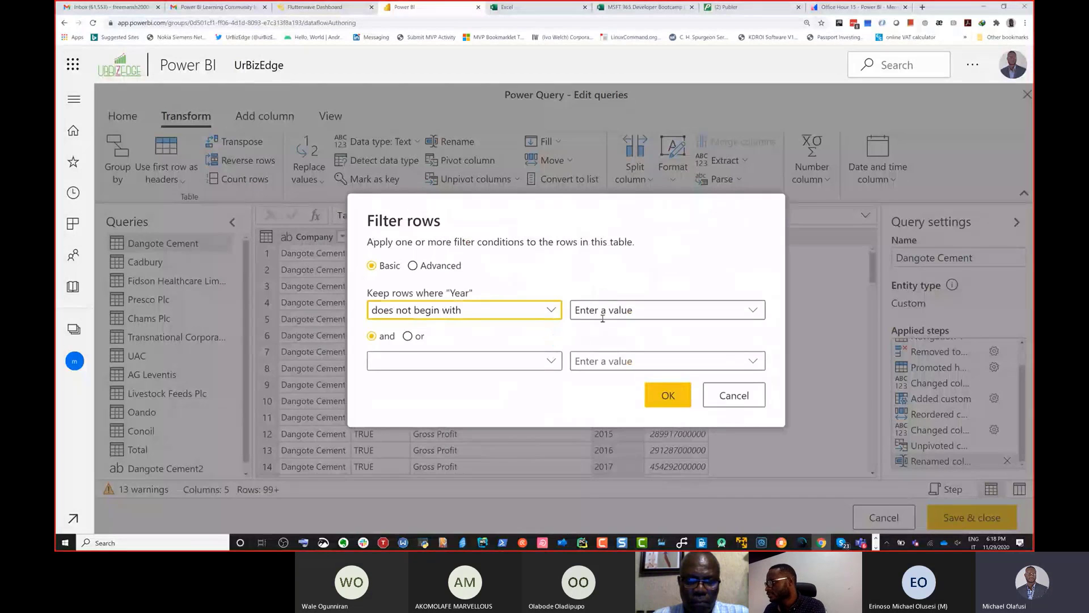
left_click(602, 317)
type("COlumn")
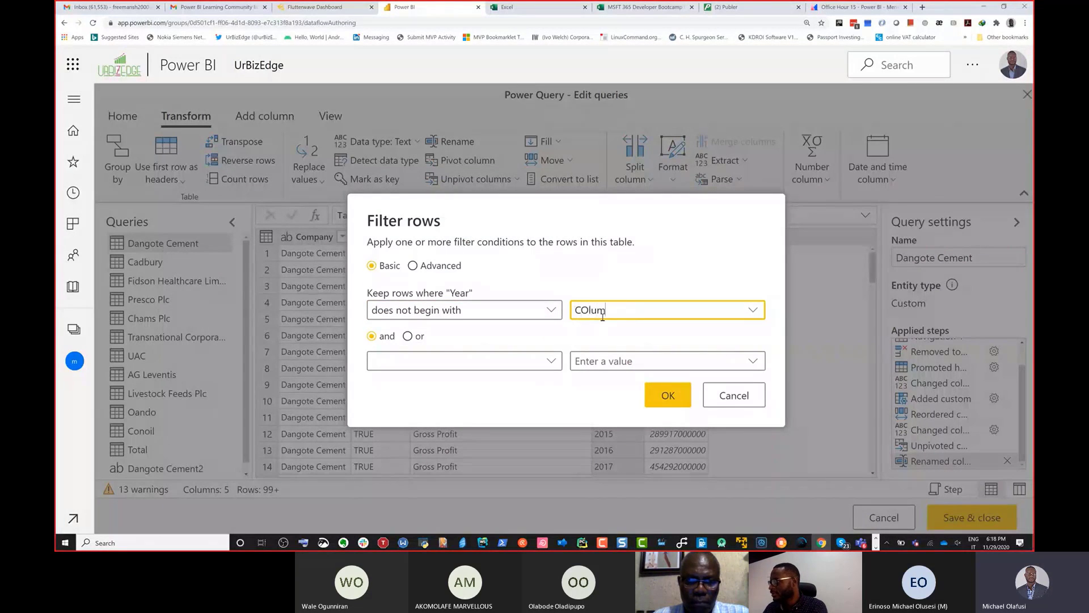
key("BackSpace")
key("BackSpace")
key("BackSpace")
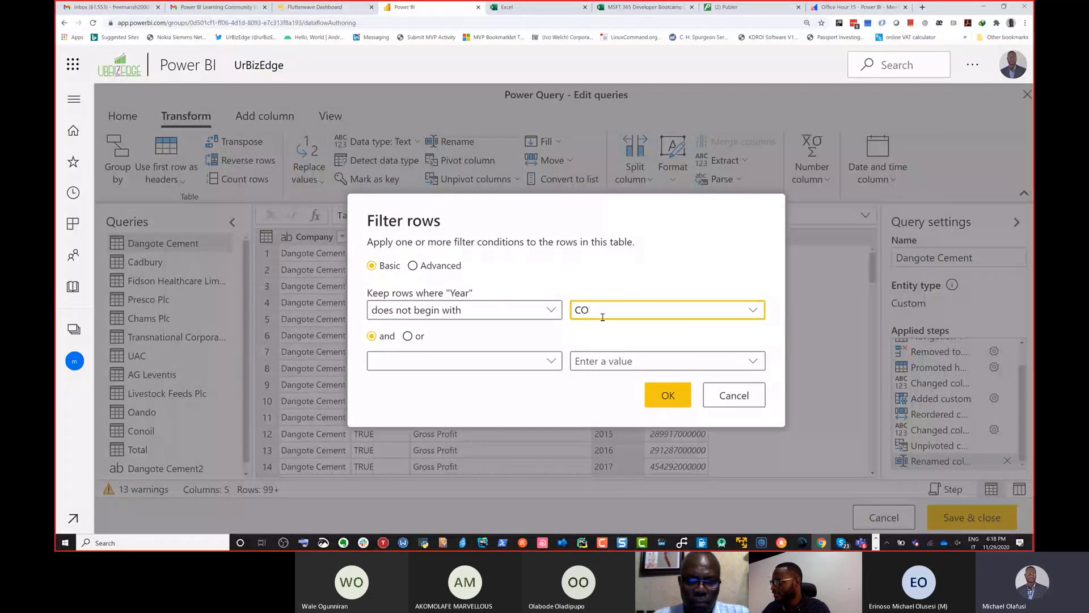
key("BackSpace")
type("olumn")
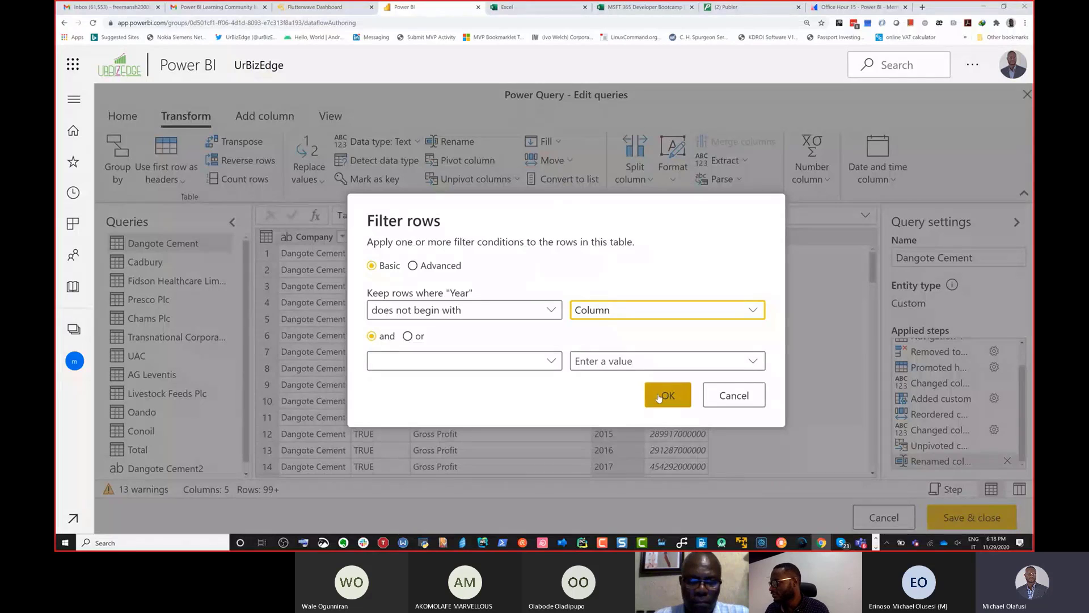
left_click(734, 396)
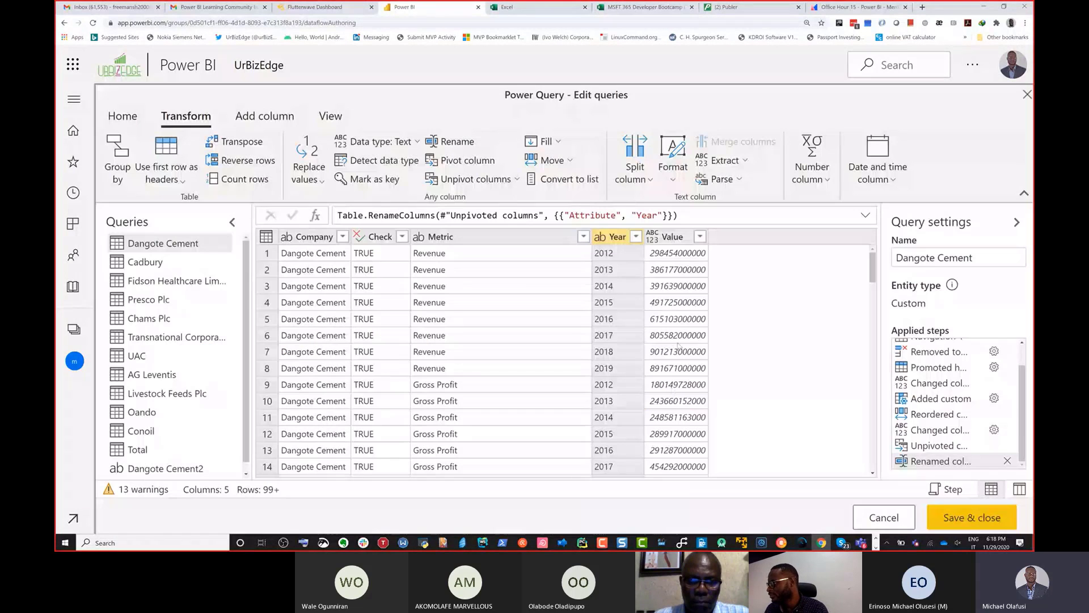
Step: Examine the unpivoted rows and load the full list of Year values to check for leftover column names
left_click_drag(878, 267, 890, 457)
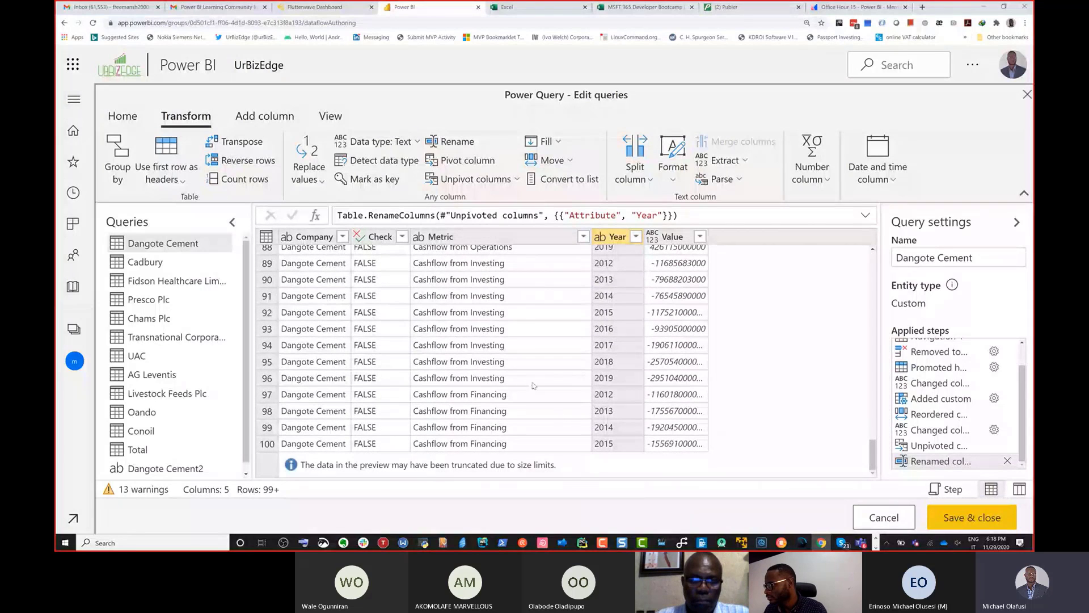
scroll(627, 372, "up", 3)
scroll(627, 372, "down", 3)
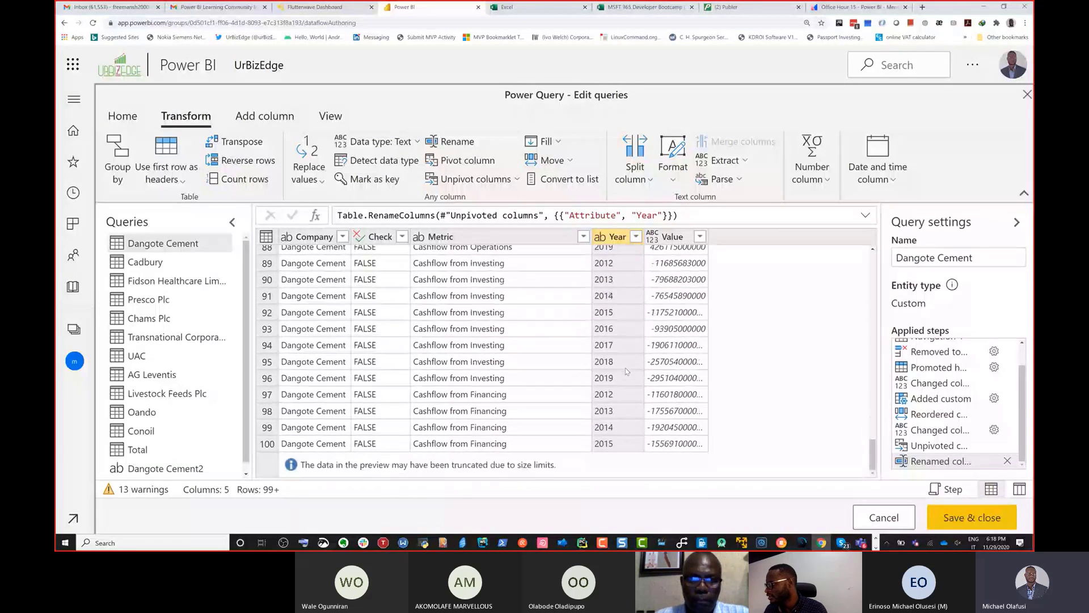
scroll(628, 371, "up", 1)
left_click_drag(873, 445, 873, 266)
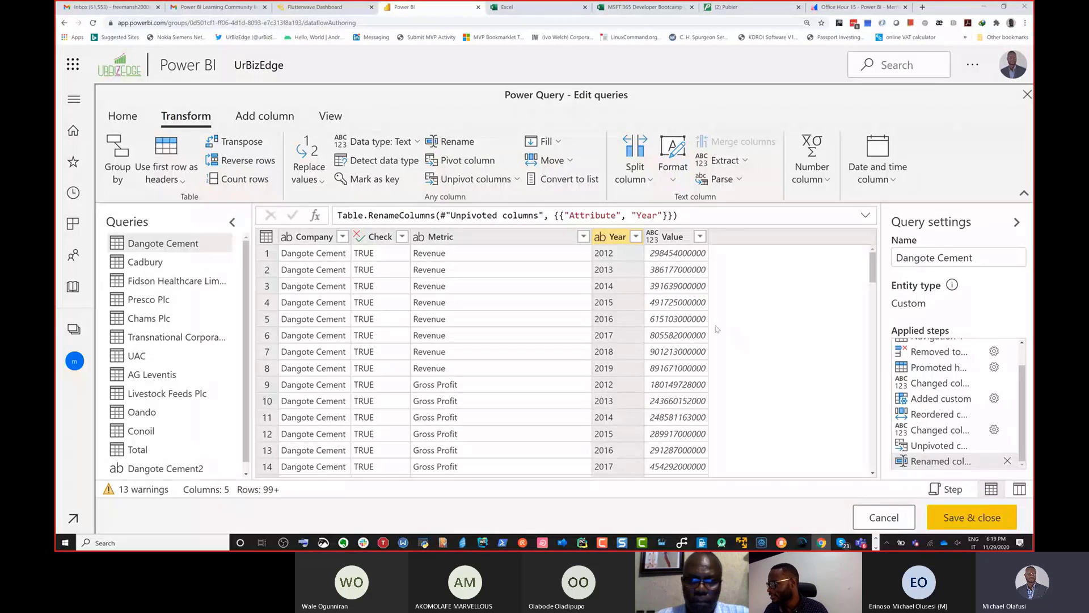
left_click(636, 236)
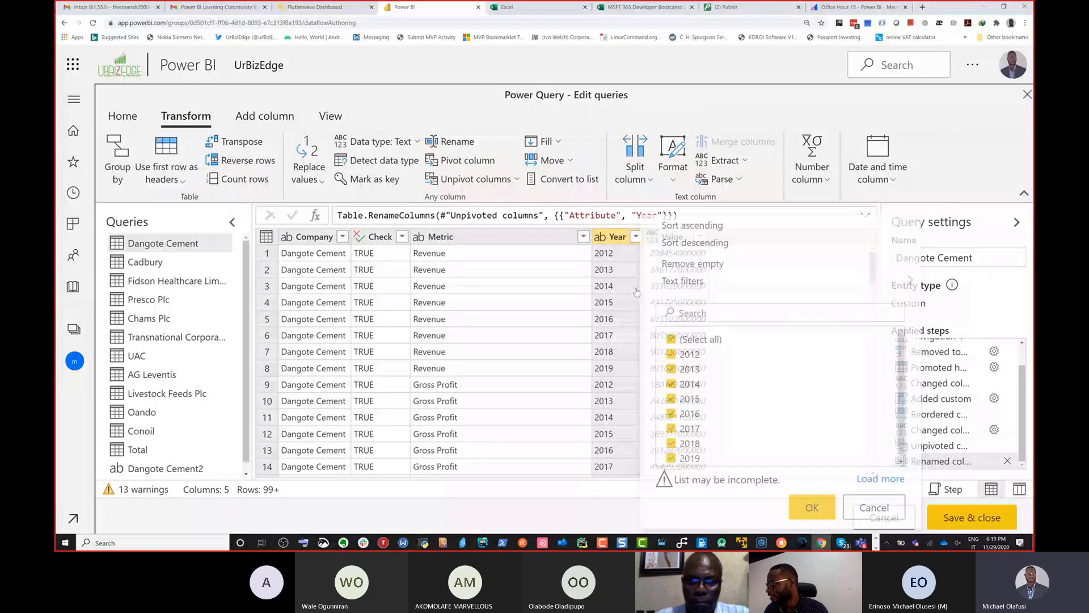
left_click(880, 479)
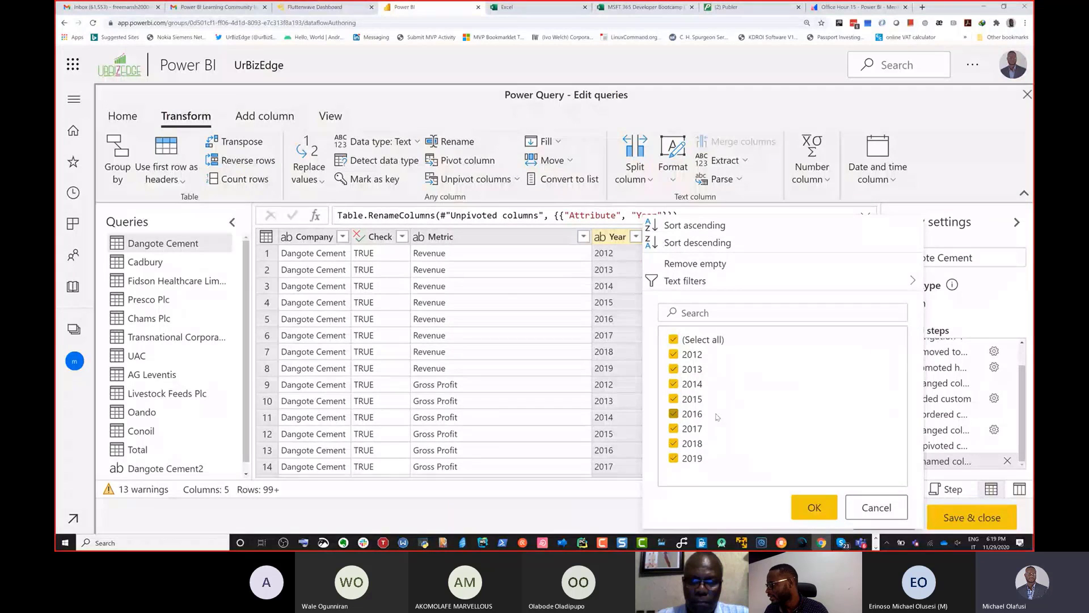
left_click(637, 305)
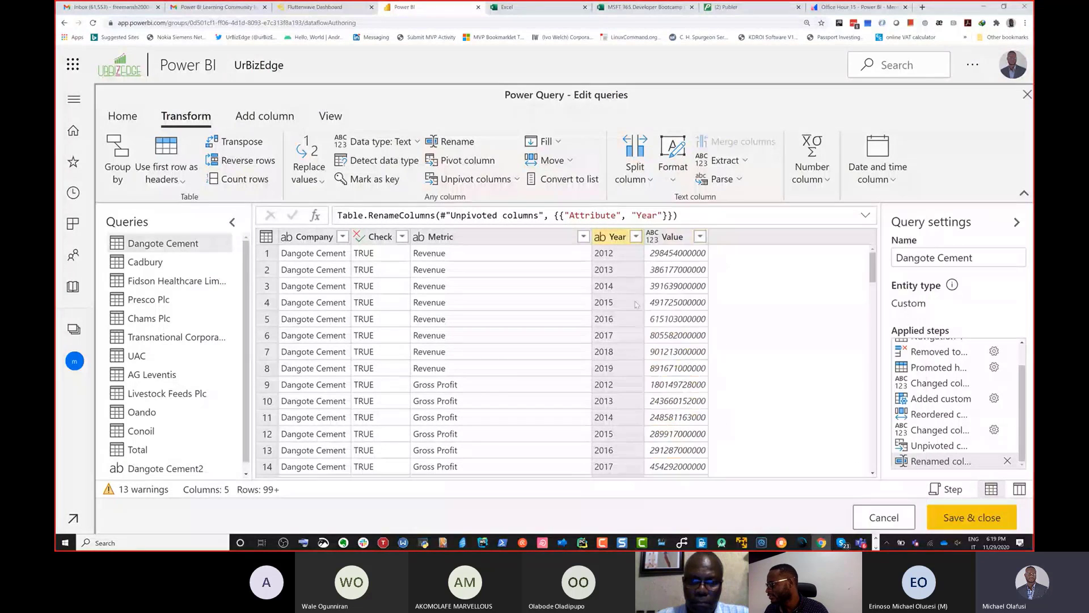
Step: Filter the Year column to keep only rows whose value does not begin with "Column"
left_click(636, 236)
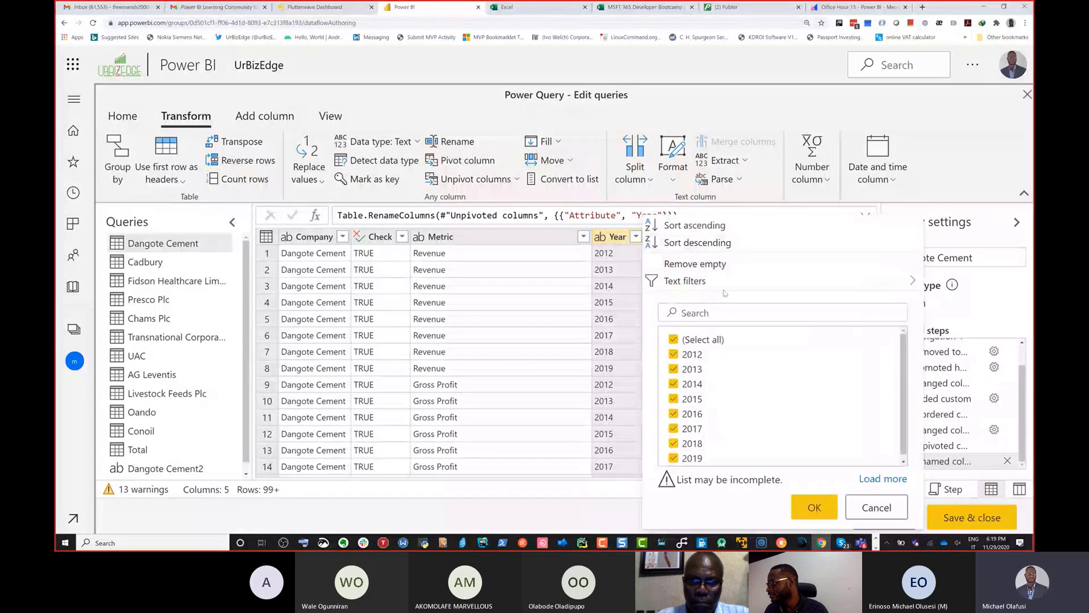
mouse_move(686, 281)
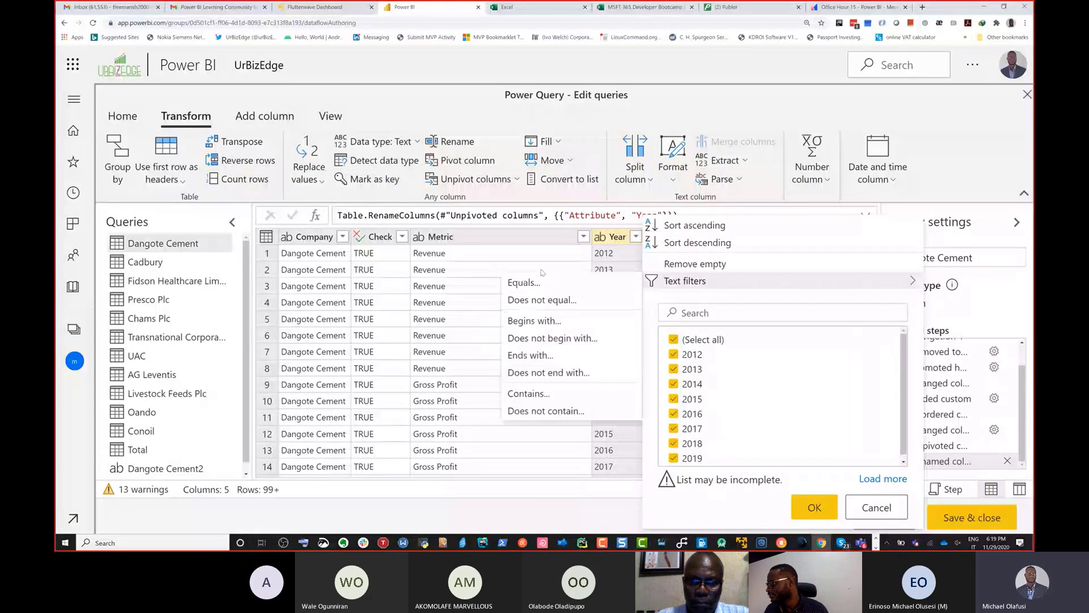
left_click(554, 339)
left_click(622, 307)
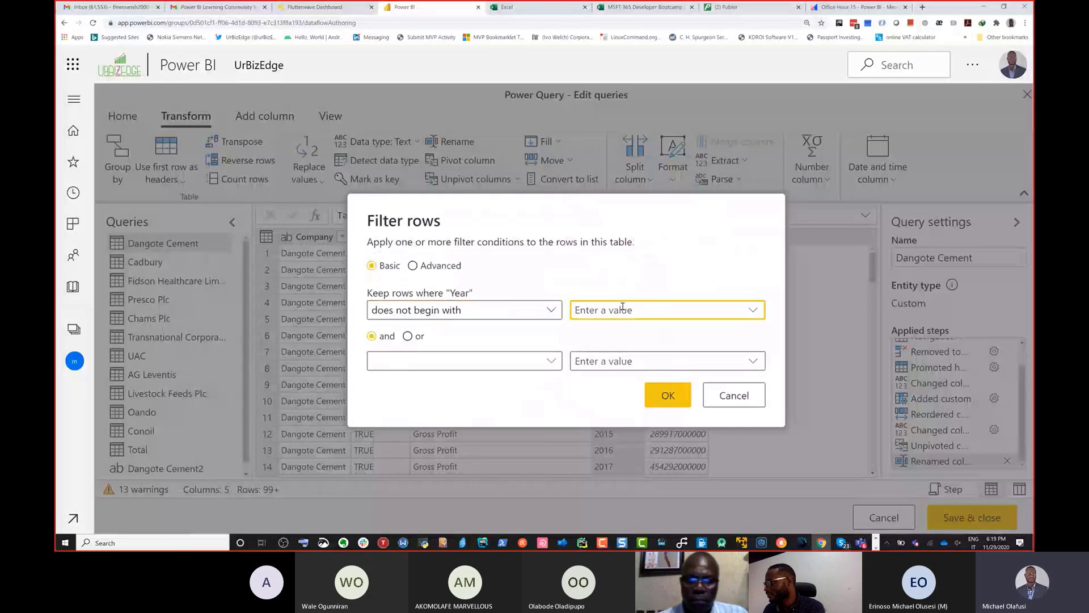
type("Cod")
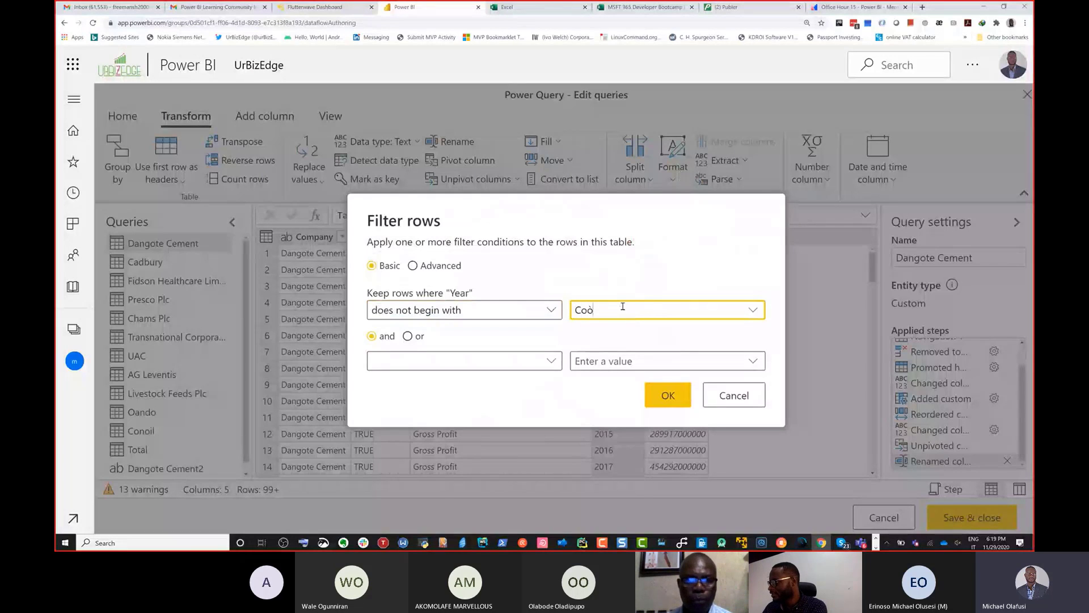
key("BackSpace")
type("u")
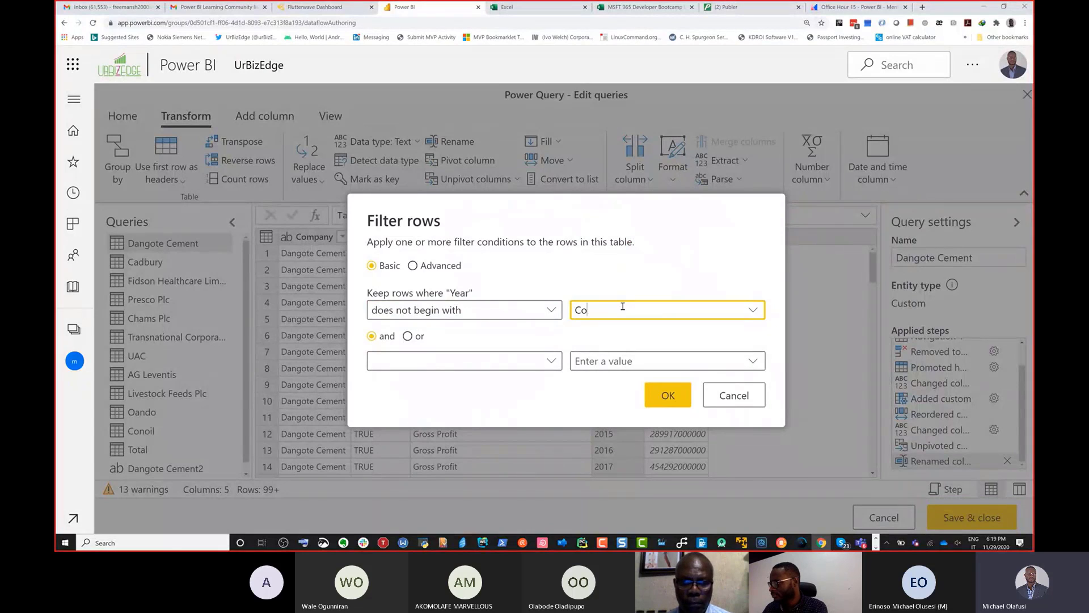
type("lumn")
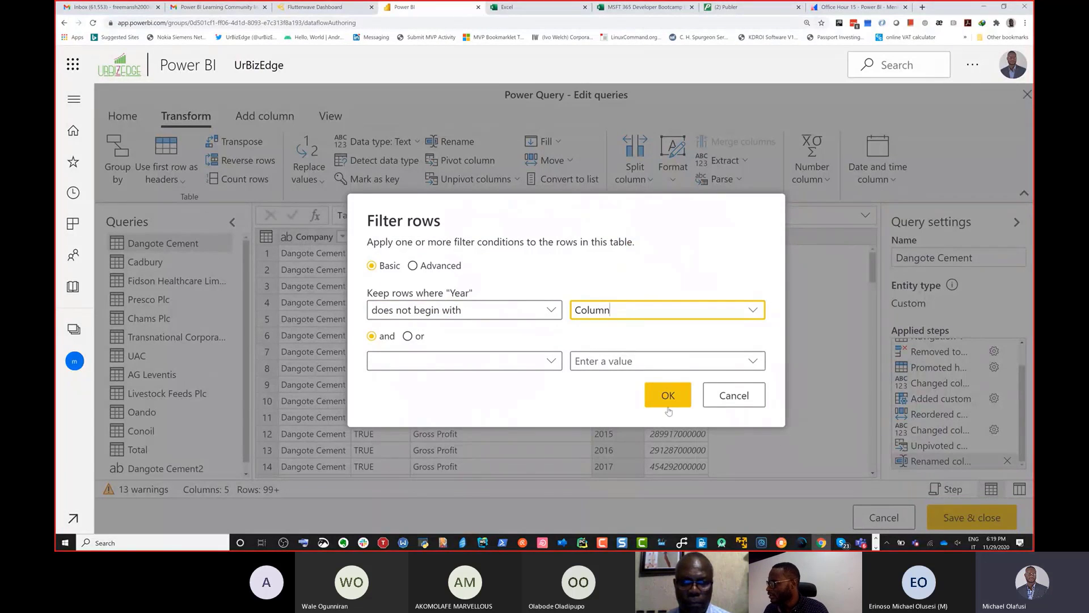
left_click(669, 397)
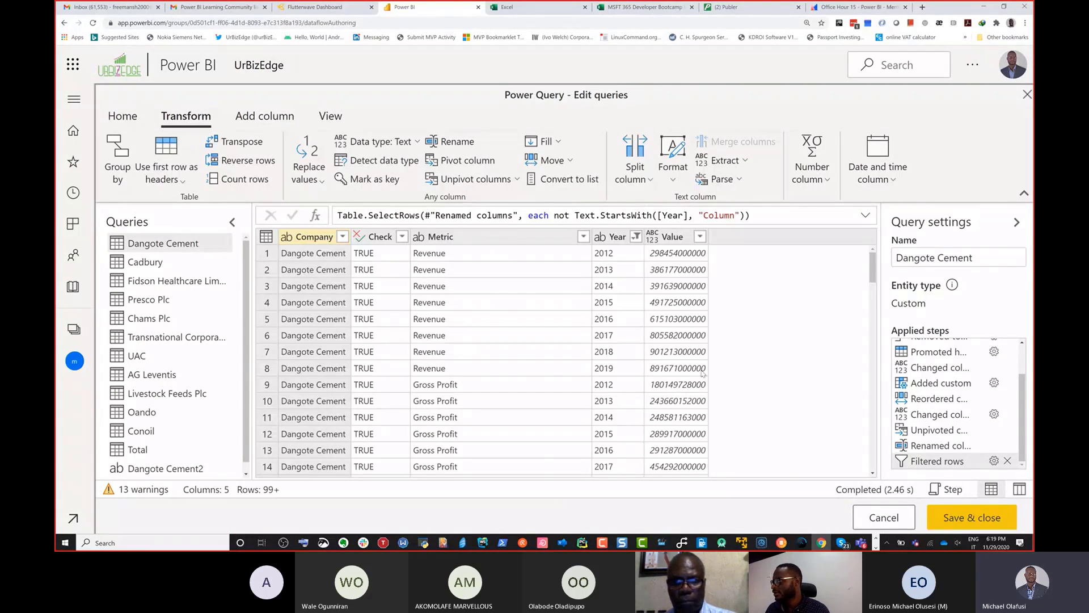
Step: Look over the filtered Dangote Cement rows and open the Cadbury query
scroll(621, 291, "down", 15)
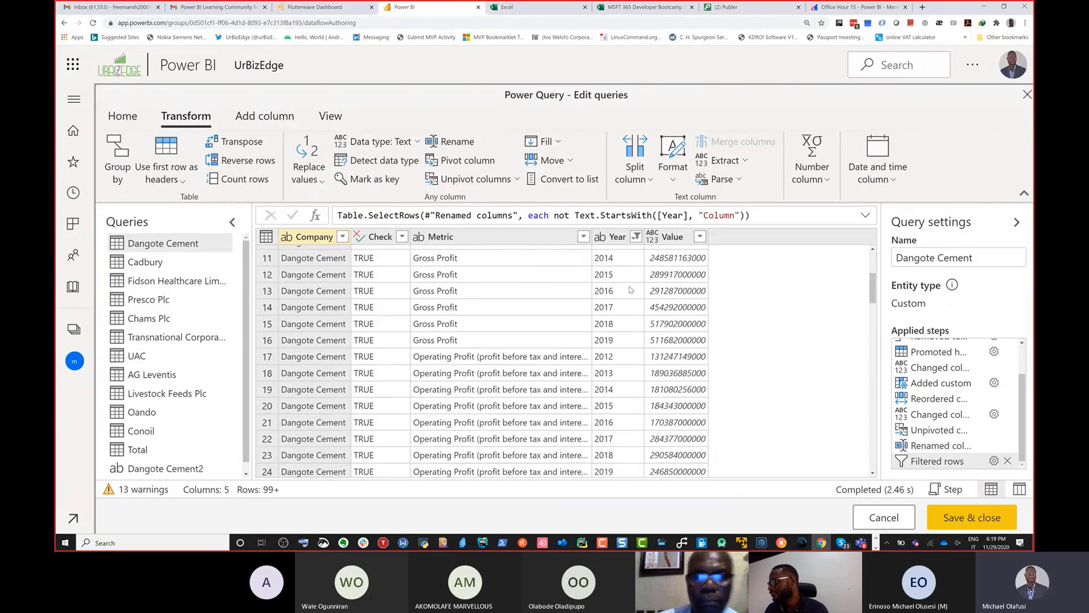
scroll(631, 290, "down", 2)
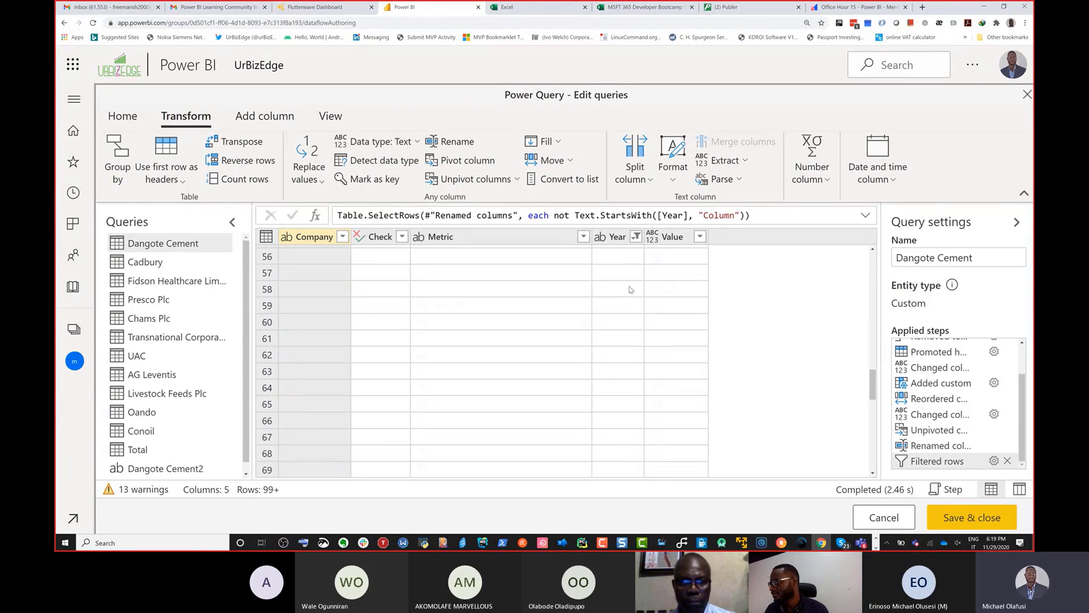
scroll(631, 290, "up", 10)
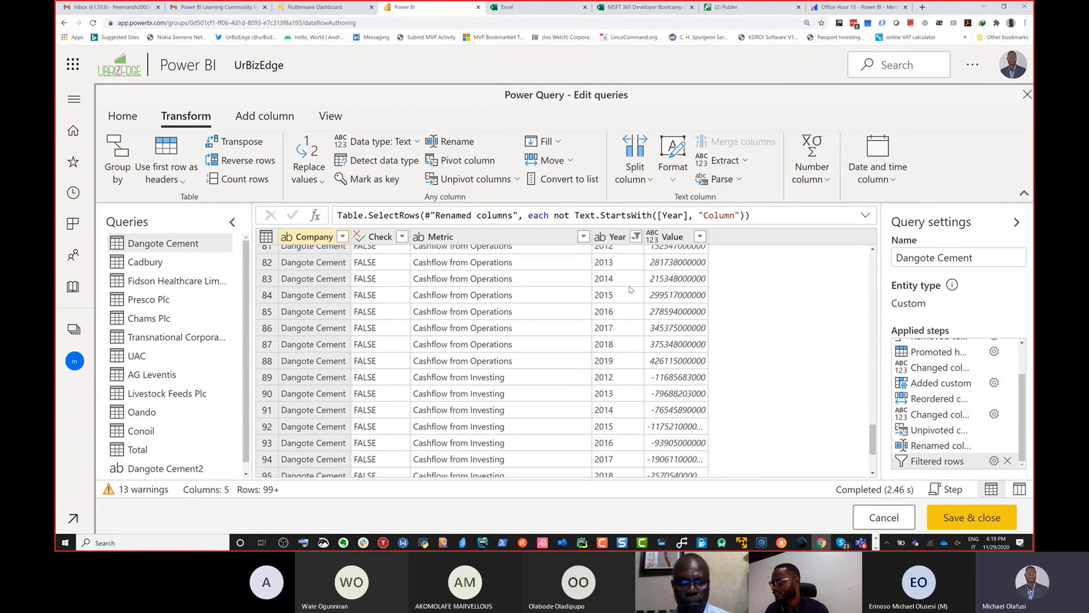
scroll(631, 290, "up", 5)
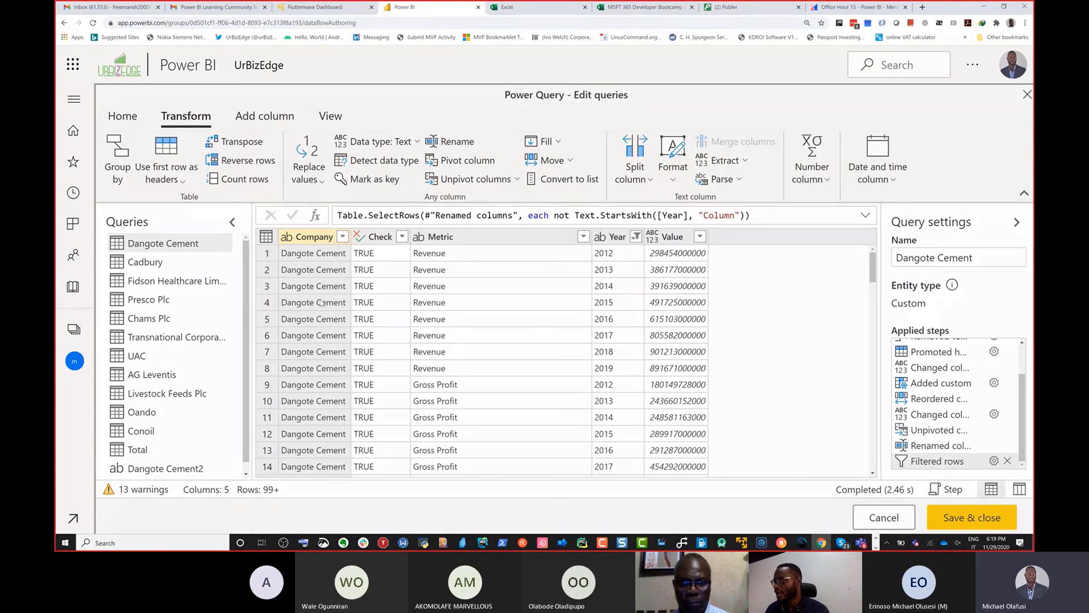
left_click(166, 271)
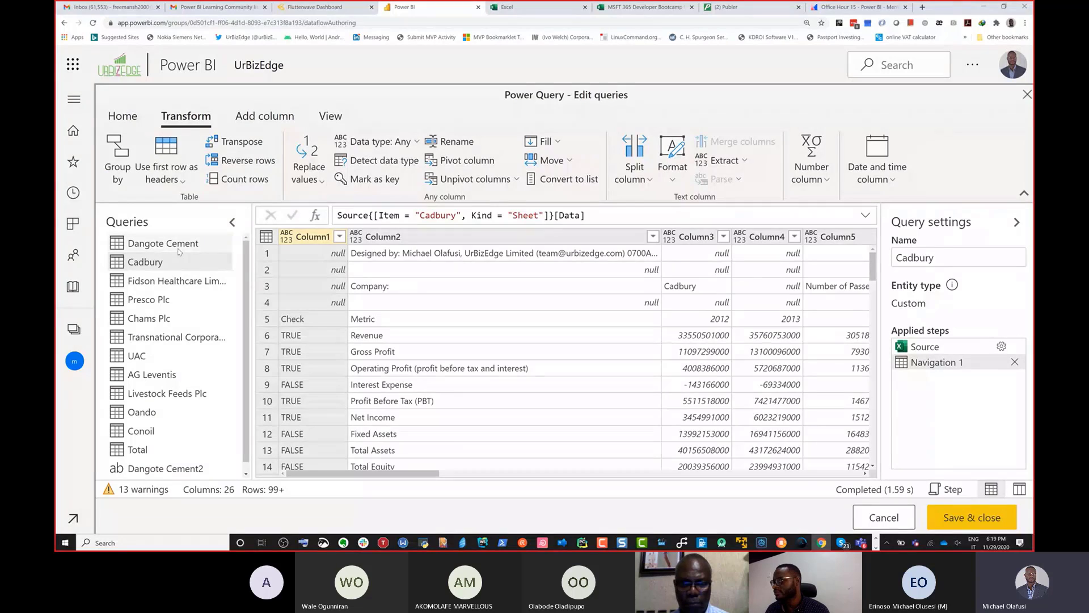
Step: Copy the Dangote Cement query's M code from the "Navigation 1" line through the closing "Filtered rows" line in the Advanced editor
left_click(178, 248)
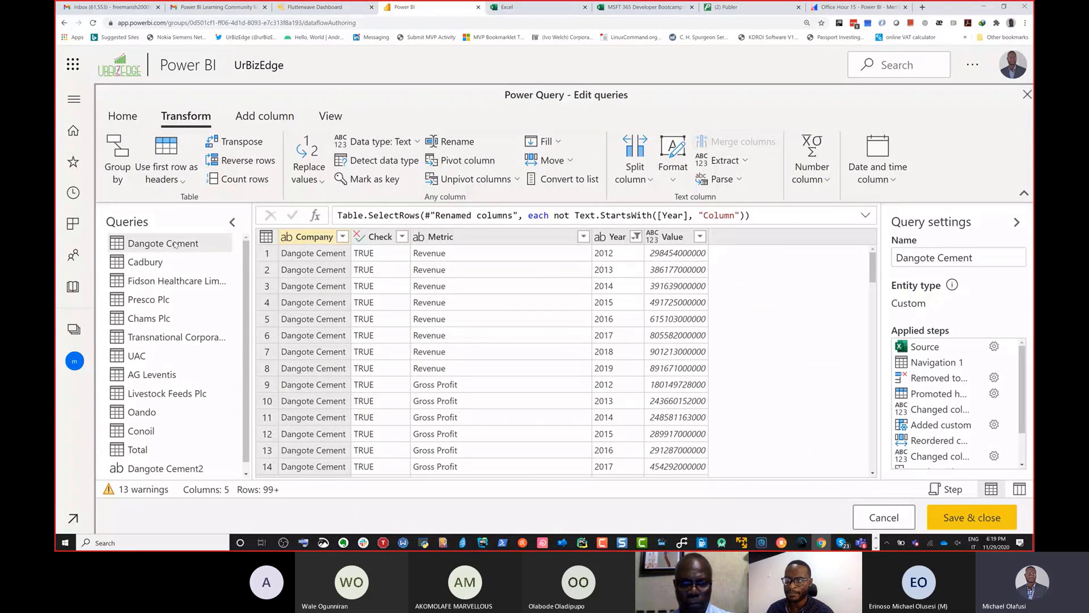
left_click(127, 115)
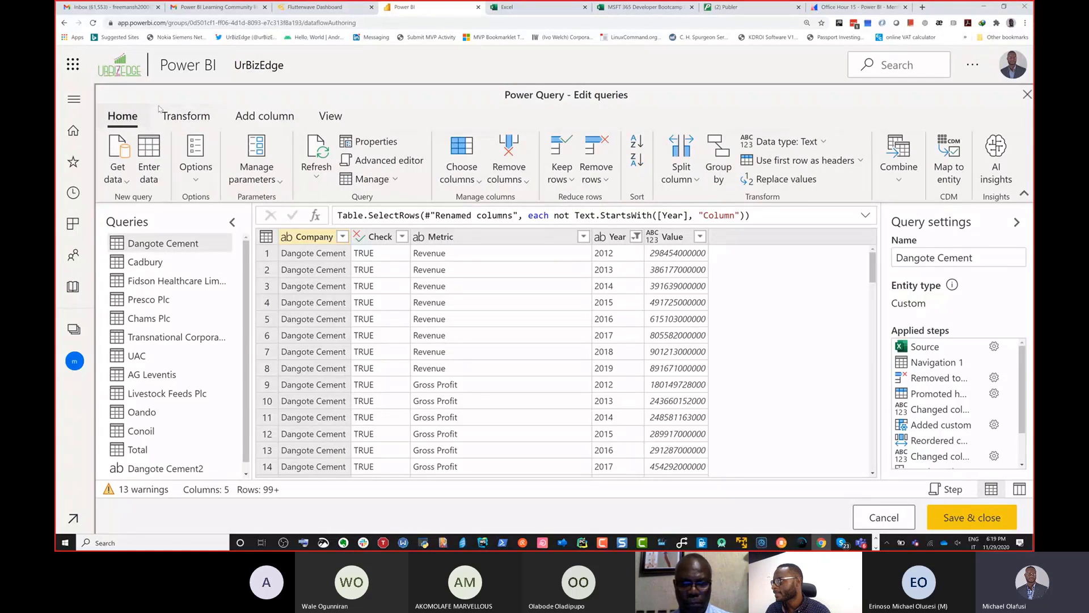
left_click(365, 161)
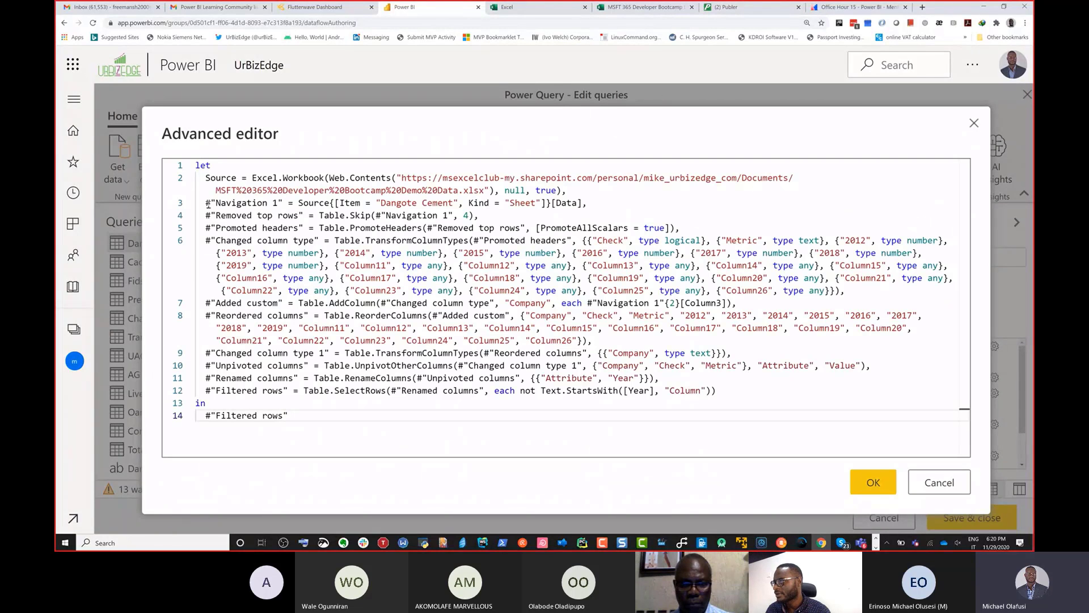
left_click_drag(208, 202, 299, 417)
key("ctrl+c")
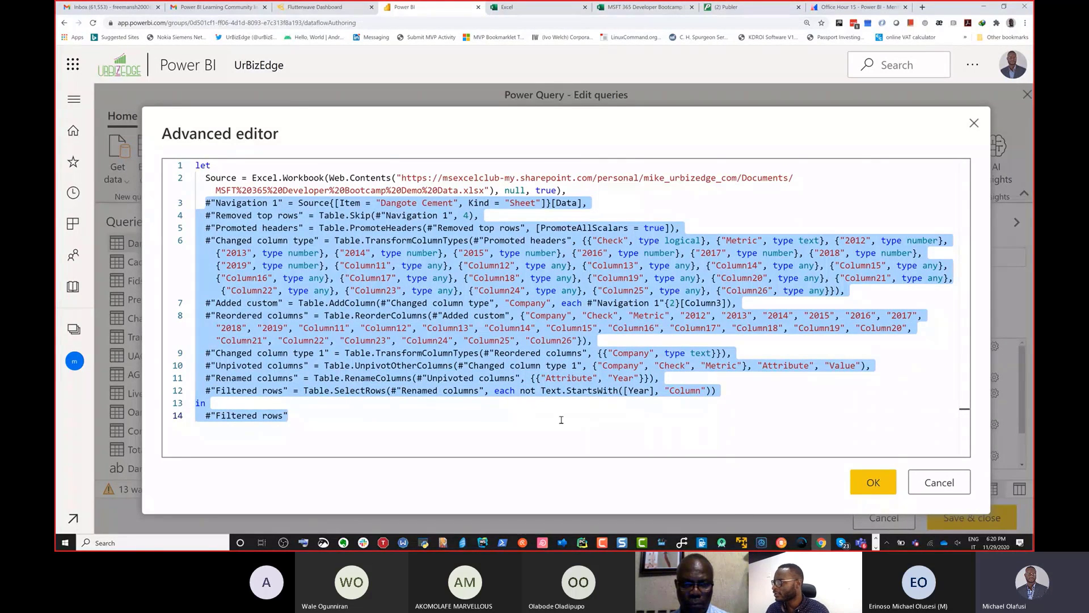
left_click(872, 486)
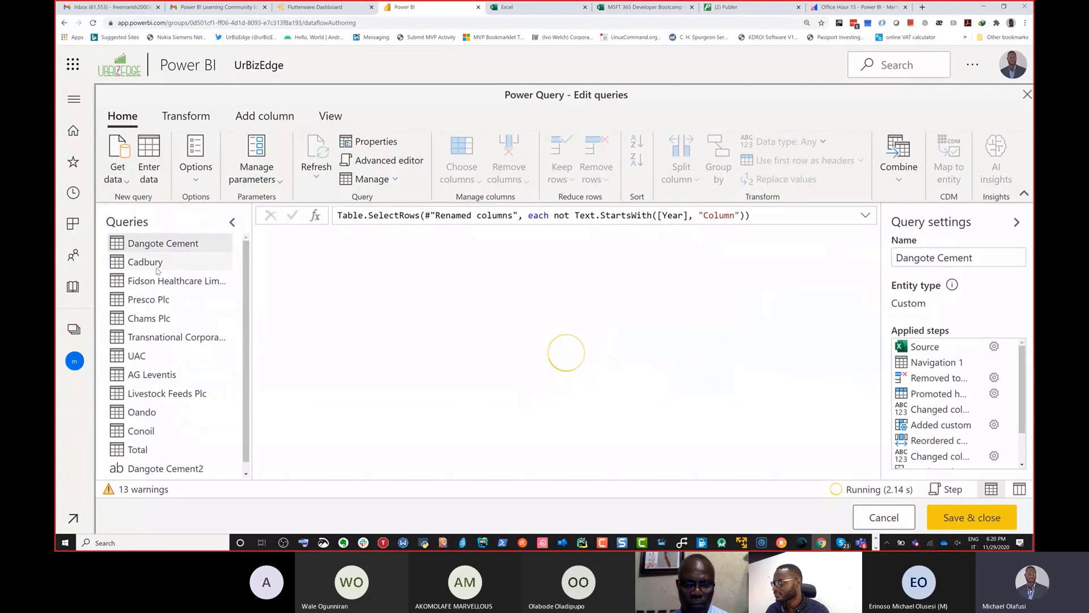
Step: Replace the Cadbury query's code from the "Navigation 1" line to the end with the copied Dangote Cement transformation steps
left_click(145, 262)
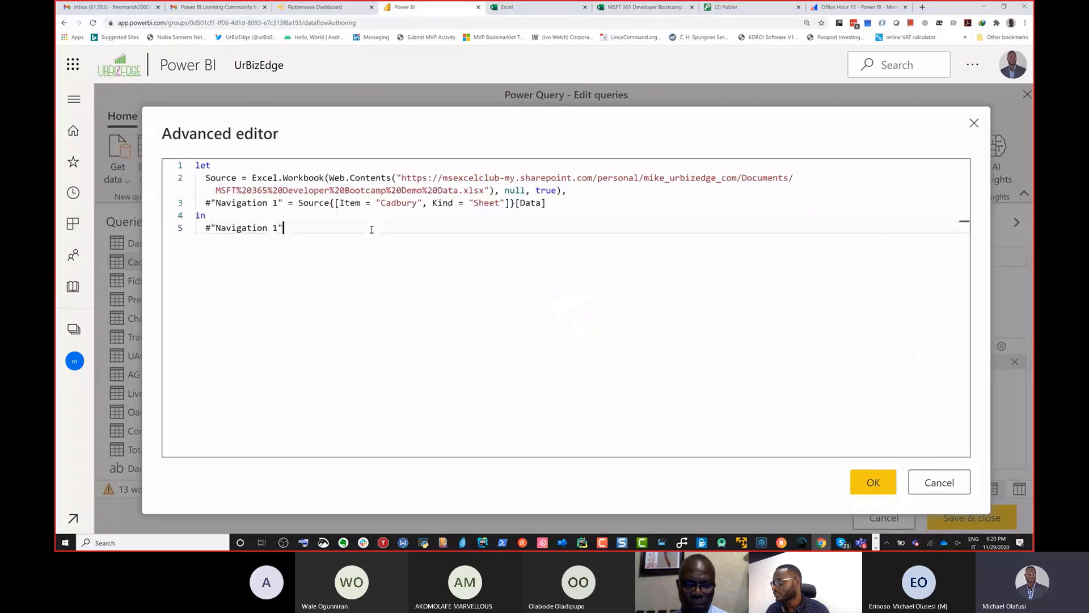
left_click_drag(305, 236, 205, 202)
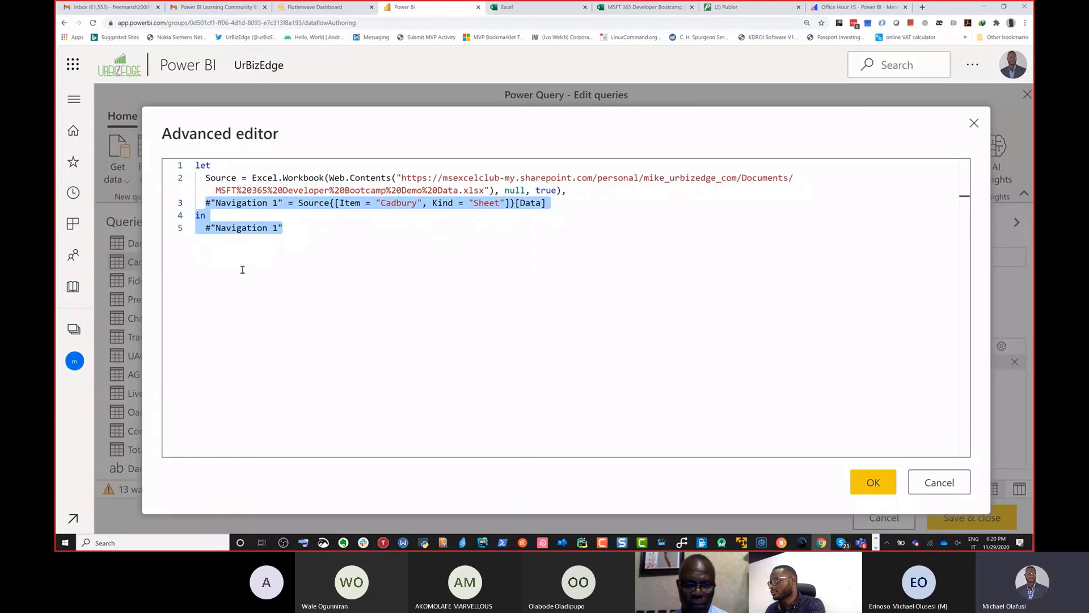
key("ctrl+v")
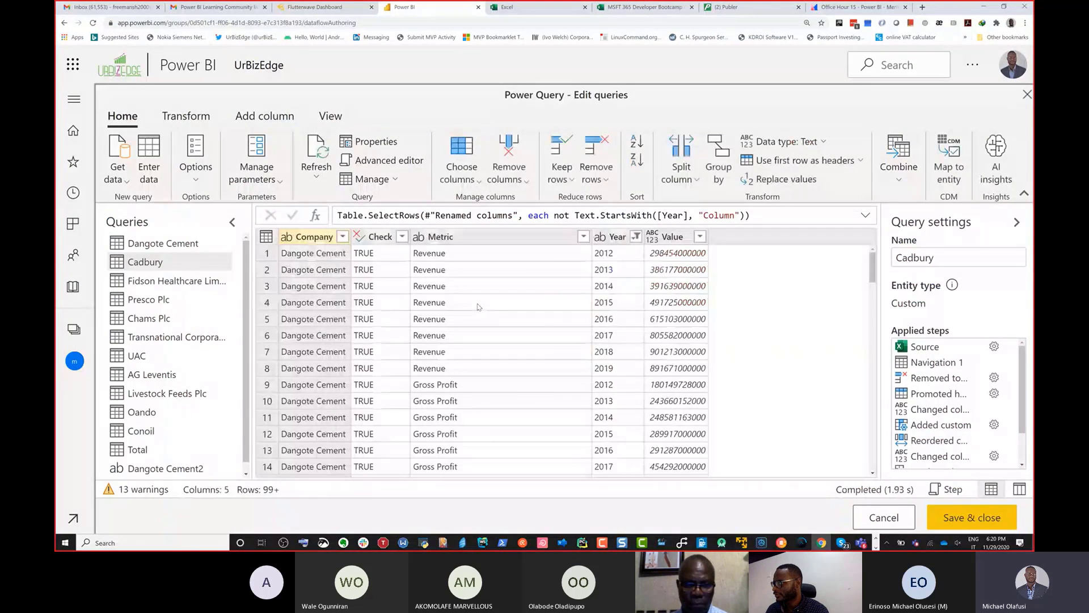
Step: Replace the Fidson Healthcare Limited query's code after the Source line with the copied Dangote Cement steps in the Advanced editor
left_click(200, 281)
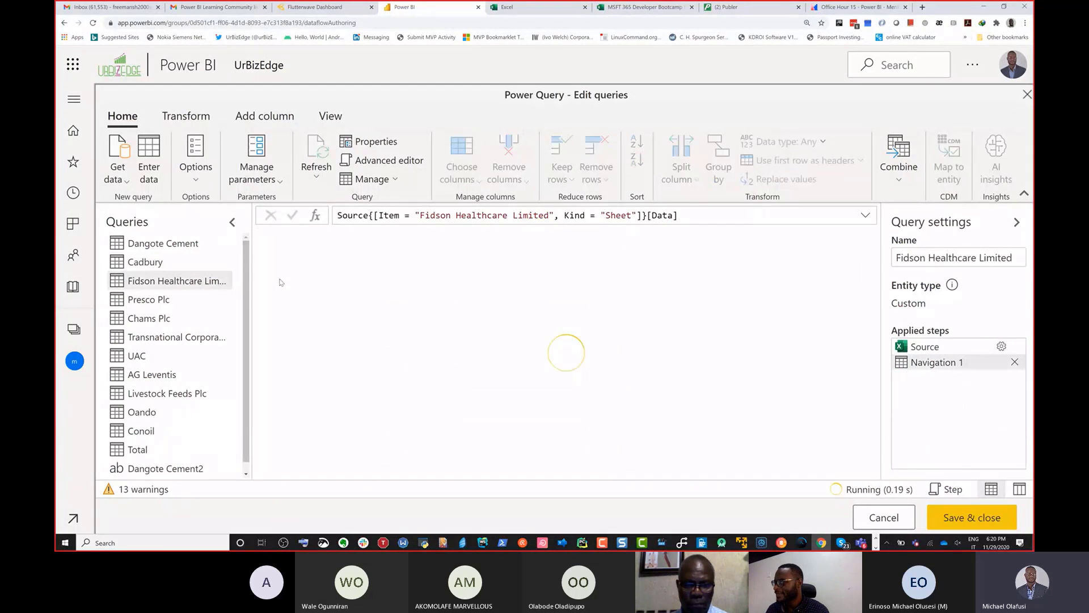
left_click(373, 161)
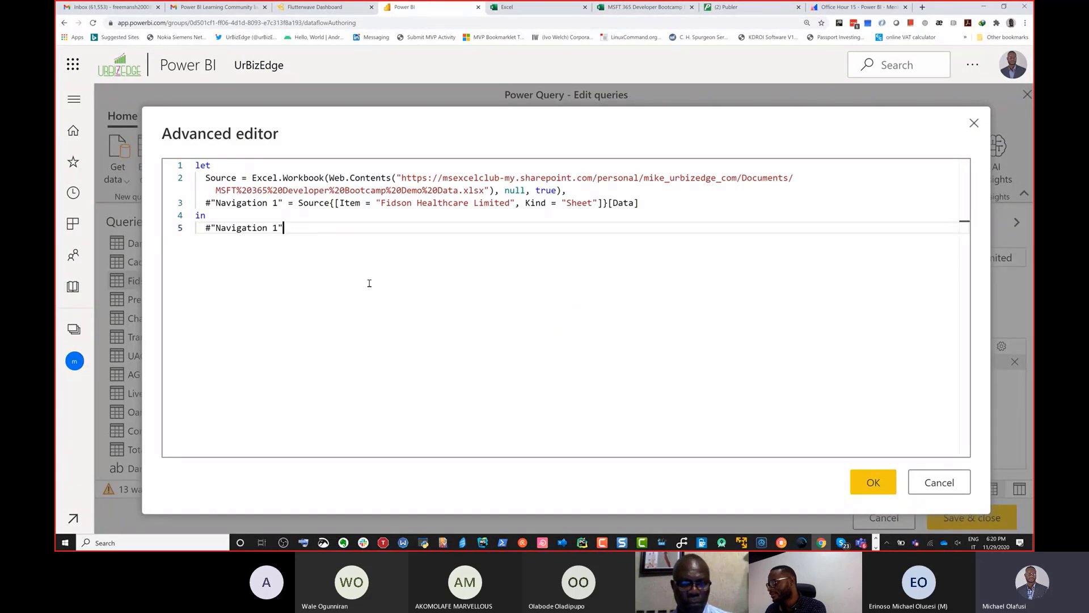
left_click(206, 205, "shift")
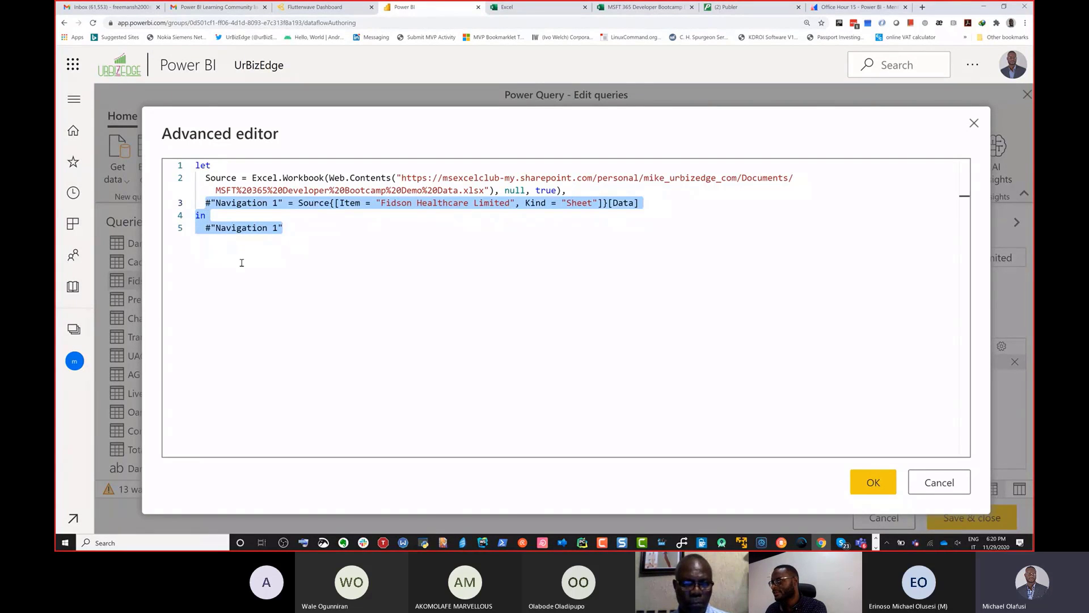
type("#\"Navigation 1\" = Source{[Item = \"Dangote Cement\", Kind = \"Sheet\"]}[Data],   #\"Removed top rows\" = Table.Skip(#\"Navigation 1\", 4),   #\"Promoted headers\" = Table.PromoteHeaders(#\"Removed top rows\", [PromoteAllScalars = true]),   #\"Changed column type\" = Table.TransformColumnTypes(#\"Promoted headers\", {{\"Check\", type logical}, {\"Metric\", type text}, {\"2012\", type number}, {\"2013\", type number}, {\"2014\", type number}, {\"2015\", type number}, {\"2016\", type number}, {\"2017\", type number}, {\"2018\", type number}, {\"2019\", type number}, {\"Column11\", type any}, {\"Column12\", type any}, {\"Column13\", type any}, {\"Column14\", type any}, {\"Column15\", type any}, {\"Column16\", type any}, {\"Column17\", type any}, {\"Column18\", type any}, {\"Column19\", type any}, {\"Column20\", type any}, {\"Column21\", type any}, {\"Column22\", type any}, {\"Column23\", type any}, {\"Column24\", type any}, {\"Column25\", type any}, {\"Column26\", type any}}),   #\"Added custom\" = Table.AddColumn(#\"Changed column type\", \"Company\", each #\"Navigation 1\"{2}[Column3]),   #\"Reordered columns\" = Table.ReorderColumns(#\"Added custom\", {\"Company\", \"Check\", \"Metric\", \"2012\", \"2013\", \"2014\", \"2015\", \"2016\", \"2017\", \"2018\", \"2019\", \"Column11\", \"Column12\", \"Column13\", \"Column14\", \"Column15\", \"Column16\", \"Column17\", \"Column18\", \"Column19\", \"Column20\", \"Column21\", \"Column22\", \"Column23\", \"Column24\", \"Column25\", \"Column26\"}),   #\"Changed column type 1\" = Table.TransformColumnTypes(#\"Reordered columns\", {{\"Company\", type text}}),   #\"Unpivoted columns\" = Table.UnpivotOtherColumns(#\"Changed column type 1\", {\"Company\", \"Check\", \"Metric\"}, \"Attribute\", \"Value\"),   #\"Renamed columns\" = Table.RenameColumns(#\"Unpivoted columns\", {{\"Attribute\", \"Year\"}}),   #\"Filtered rows\" = Table.SelectRows(#\"Renamed columns\", each not Text.StartsWith([Year], \"Column\")) in   #\"Filtered rows\"")
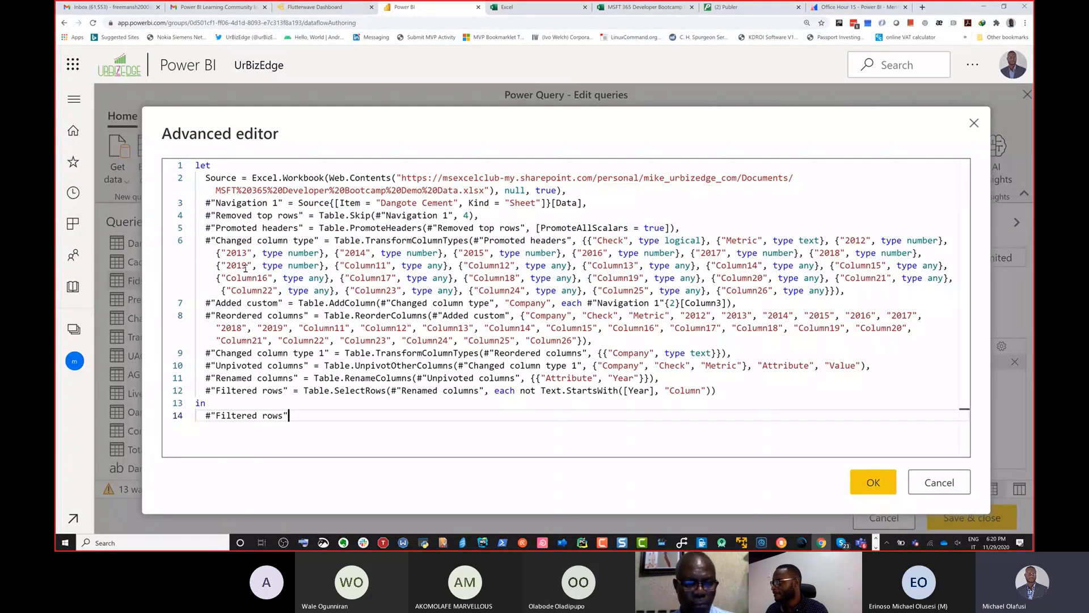
left_click(873, 481)
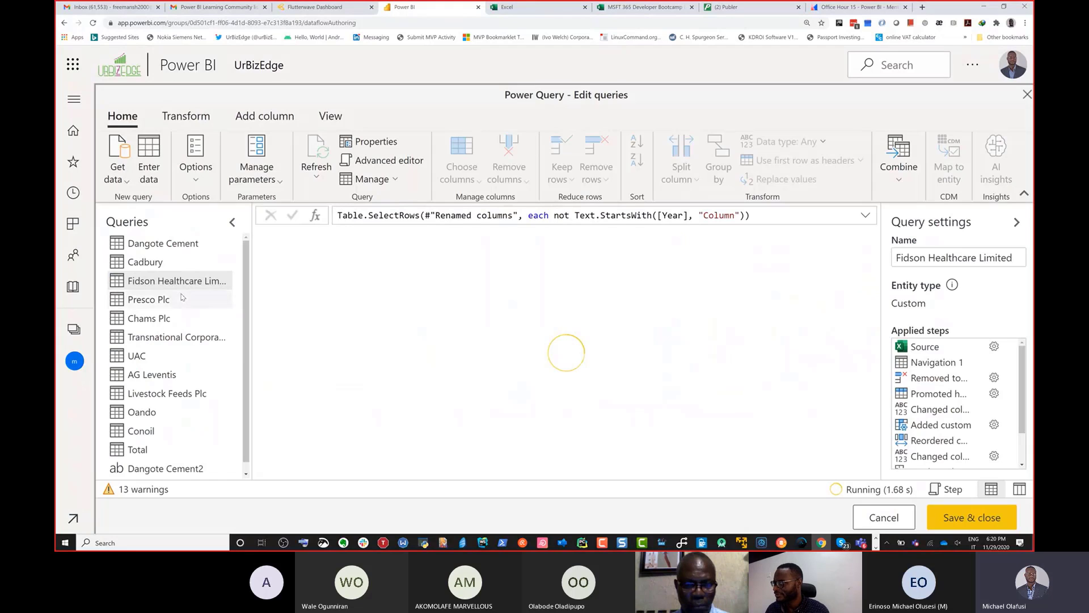
Step: Paste the copied Dangote Cement steps over everything after the Source line in the Presco Plc query's code and apply it
left_click(177, 300)
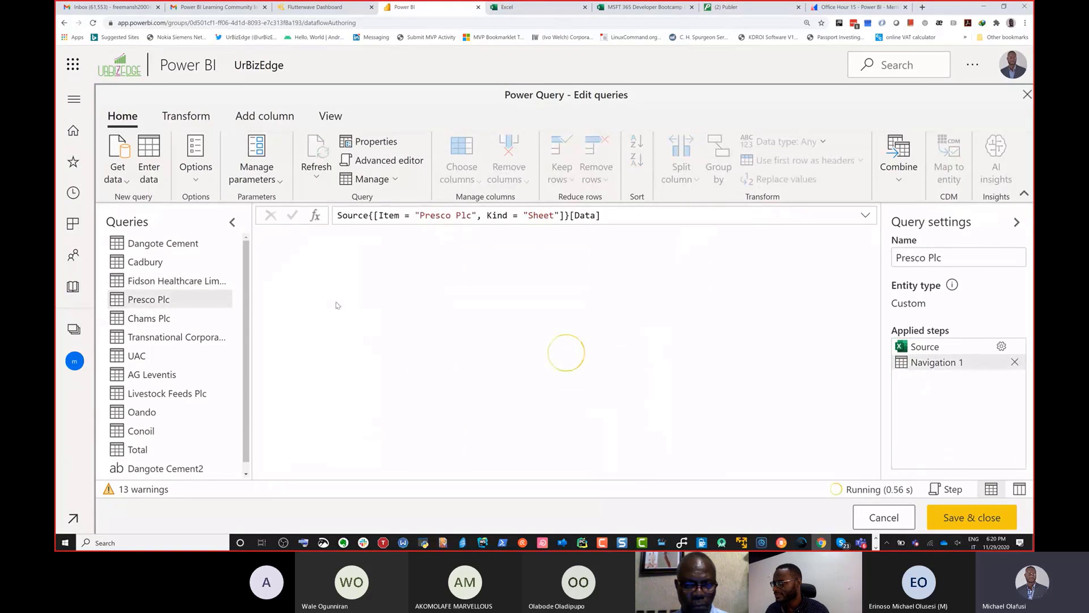
left_click(363, 161)
left_click_drag(296, 235, 211, 203)
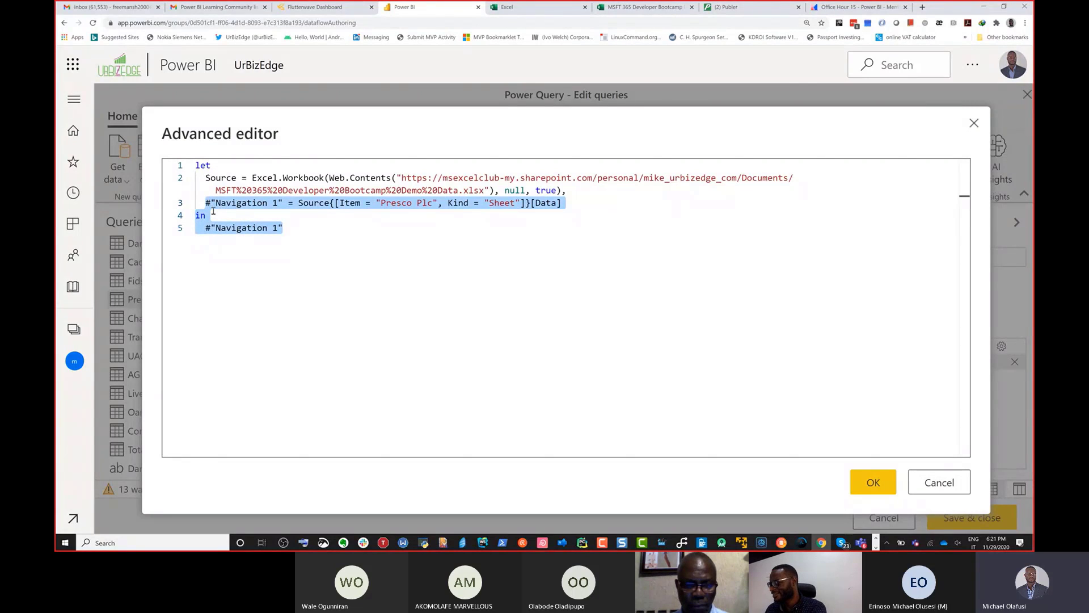
type("#\"Navigation 1\" = Source{[Item = \"Dangote Cement\", Kind = \"Sheet\"]}[Data],   #\"Removed top rows\" = Table.Skip(#\"Navigation 1\", 4),   #\"Promoted headers\" = Table.PromoteHeaders(#\"Removed top rows\", [PromoteAllScalars = true]),   #\"Changed column type\" = Table.TransformColumnTypes(#\"Promoted headers\", {{\"Check\", type logical}, {\"Metric\", type text}, {\"2012\", type number}, {\"2013\", type number}, {\"2014\", type number}, {\"2015\", type number}, {\"2016\", type number}, {\"2017\", type number}, {\"2018\", type number}, {\"2019\", type number}, {\"Column11\", type any}, {\"Column12\", type any}, {\"Column13\", type any}, {\"Column14\", type any}, {\"Column15\", type any}, {\"Column16\", type any}, {\"Column17\", type any}, {\"Column18\", type any}, {\"Column19\", type any}, {\"Column20\", type any}, {\"Column21\", type any}, {\"Column22\", type any}, {\"Column23\", type any}, {\"Column24\", type any}, {\"Column25\", type any}, {\"Column26\", type any}}),   #\"Added custom\" = Table.AddColumn(#\"Changed column type\", \"Company\", each #\"Navigation 1\"{2}[Column3]),   #\"Reordered columns\" = Table.ReorderColumns(#\"Added custom\", {\"Company\", \"Check\", \"Metric\", \"2012\", \"2013\", \"2014\", \"2015\", \"2016\", \"2017\", \"2018\", \"2019\", \"Column11\", \"Column12\", \"Column13\", \"Column14\", \"Column15\", \"Column16\", \"Column17\", \"Column18\", \"Column19\", \"Column20\", \"Column21\", \"Column22\", \"Column23\", \"Column24\", \"Column25\", \"Column26\"}),   #\"Changed column type 1\" = Table.TransformColumnTypes(#\"Reordered columns\", {{\"Company\", type text}}),   #\"Unpivoted columns\" = Table.UnpivotOtherColumns(#\"Changed column type 1\", {\"Company\", \"Check\", \"Metric\"}, \"Attribute\", \"Value\"),   #\"Renamed columns\" = Table.RenameColumns(#\"Unpivoted columns\", {{\"Attribute\", \"Year\"}}),   #\"Filtered rows\" = Table.SelectRows(#\"Renamed columns\", each not Text.StartsWith([Year], \"Column\")) in   #\"Filtered rows\"")
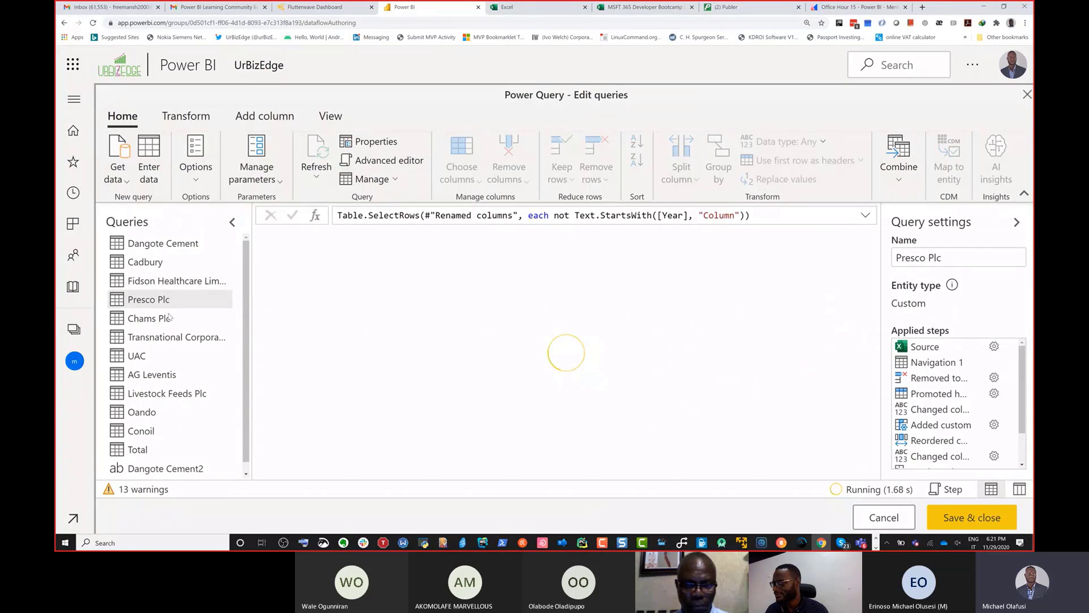
Step: Overwrite the Chams Plc query's code from "Navigation 1" to the end with the copied Dangote Cement steps
left_click(162, 320)
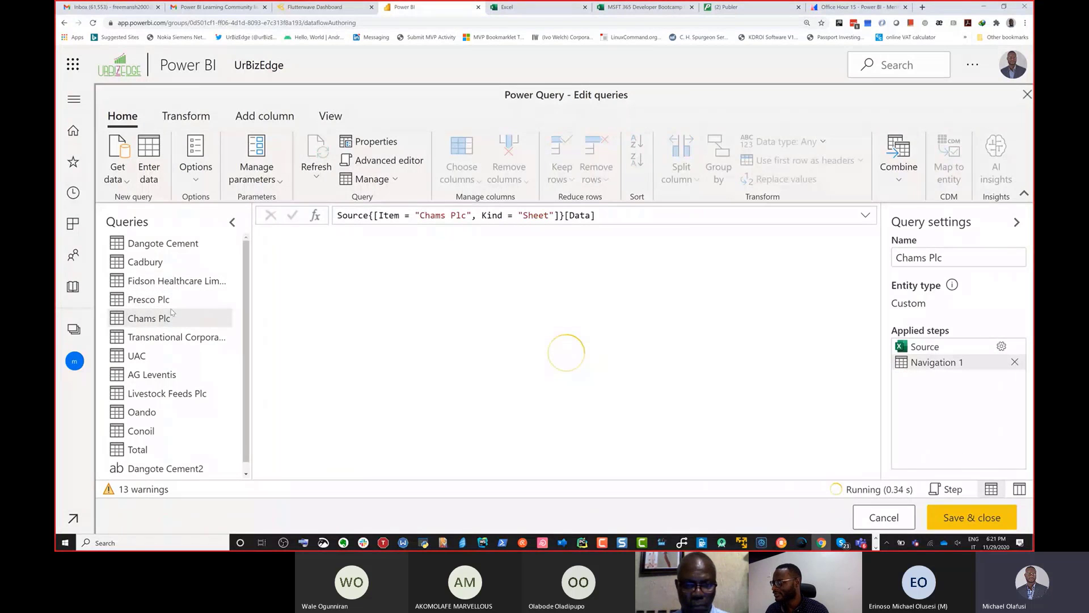
left_click(389, 160)
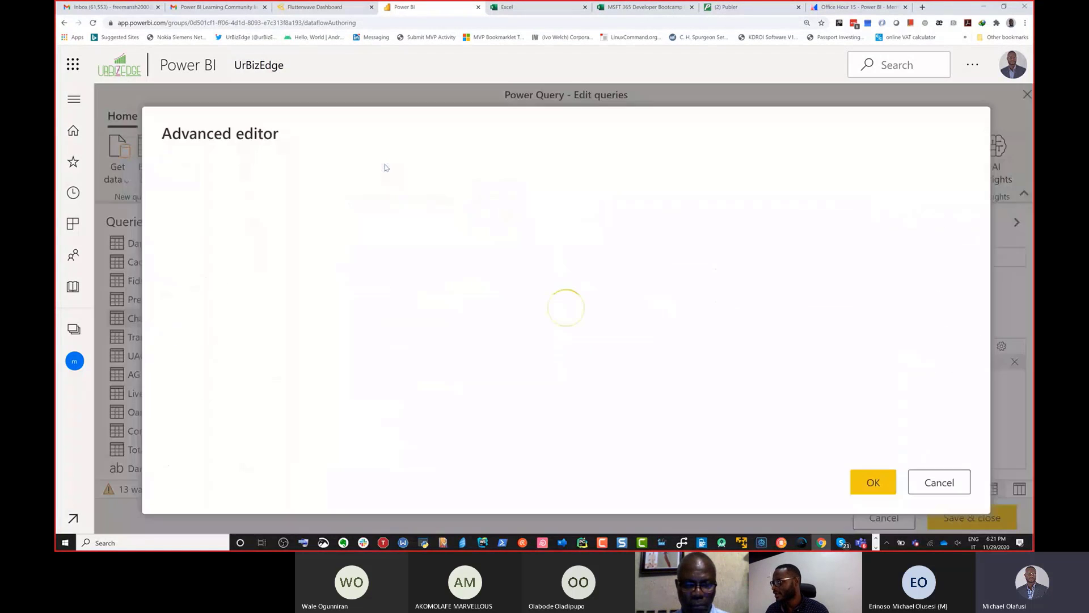
left_click_drag(283, 228, 209, 206)
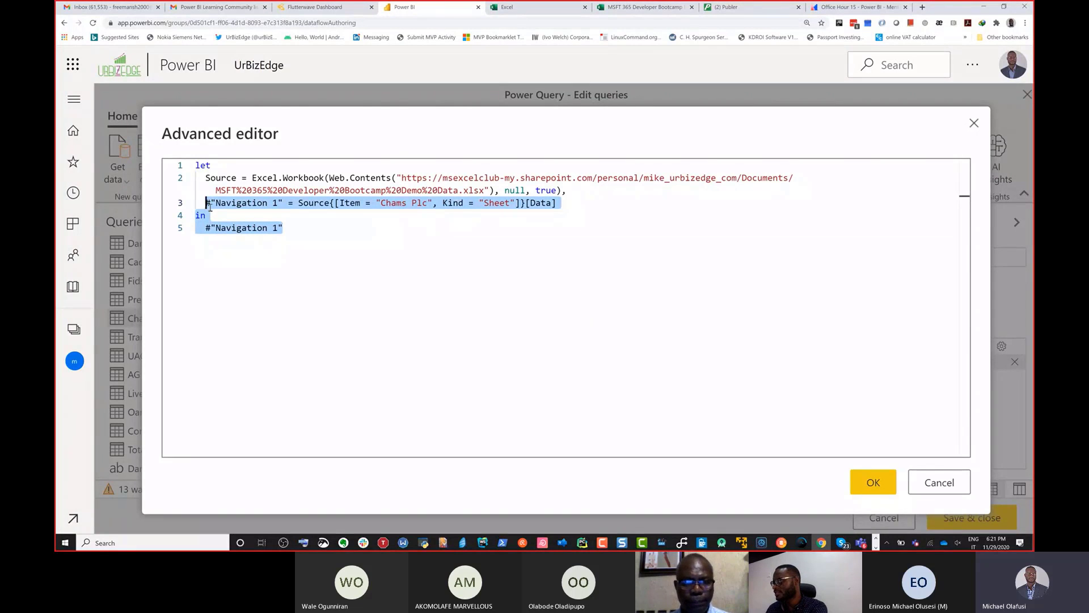
key("ctrl+v")
left_click(871, 481)
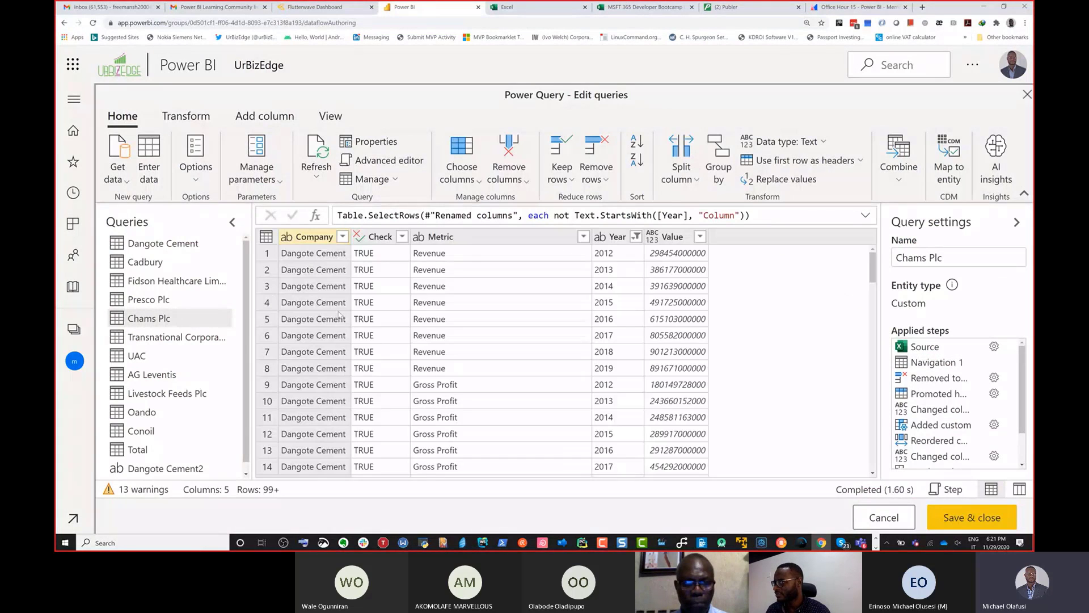
Step: Replace the navigation and output lines of the Transnational Corporation query's code with the copied Dangote Cement steps and apply it
left_click(192, 340)
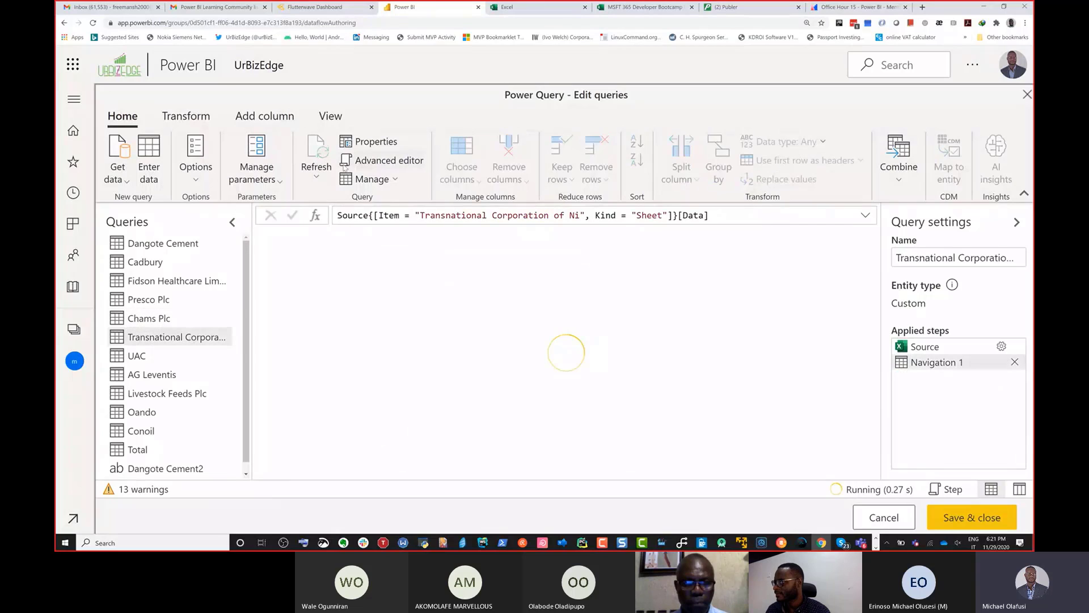
left_click(370, 163)
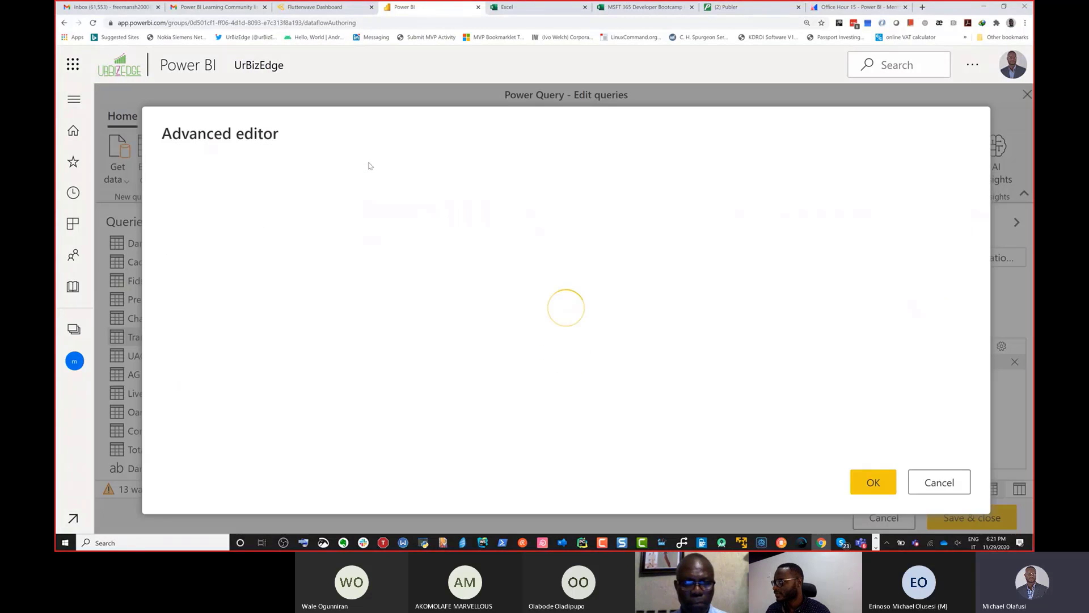
left_click_drag(287, 228, 208, 207)
key("ctrl+v")
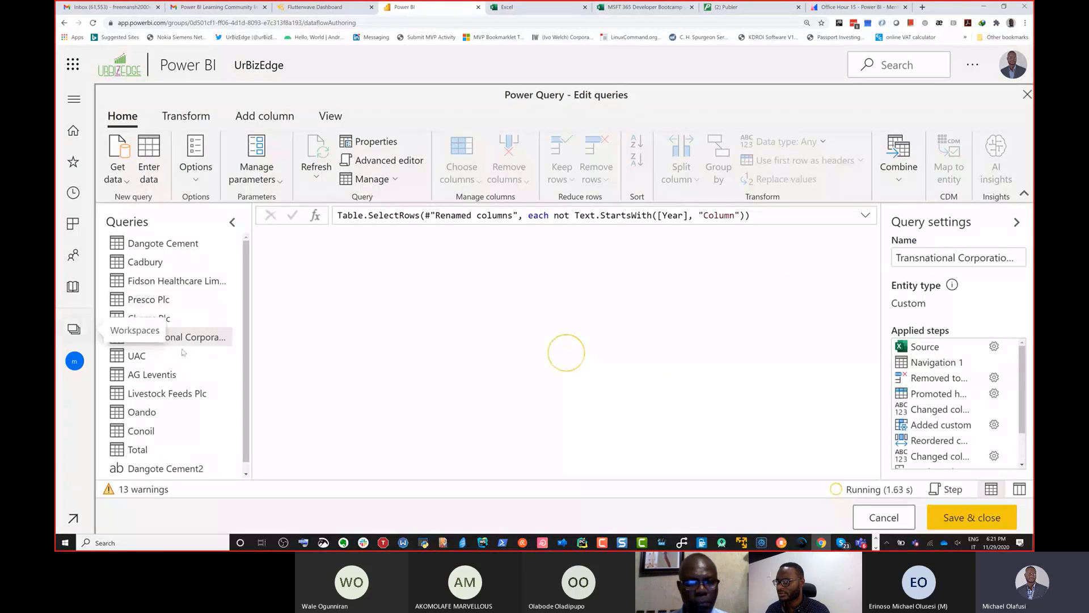
Step: Replace the UAC query's code after the Source line with the copied Dangote Cement transformation steps in the Advanced editor
left_click(183, 357)
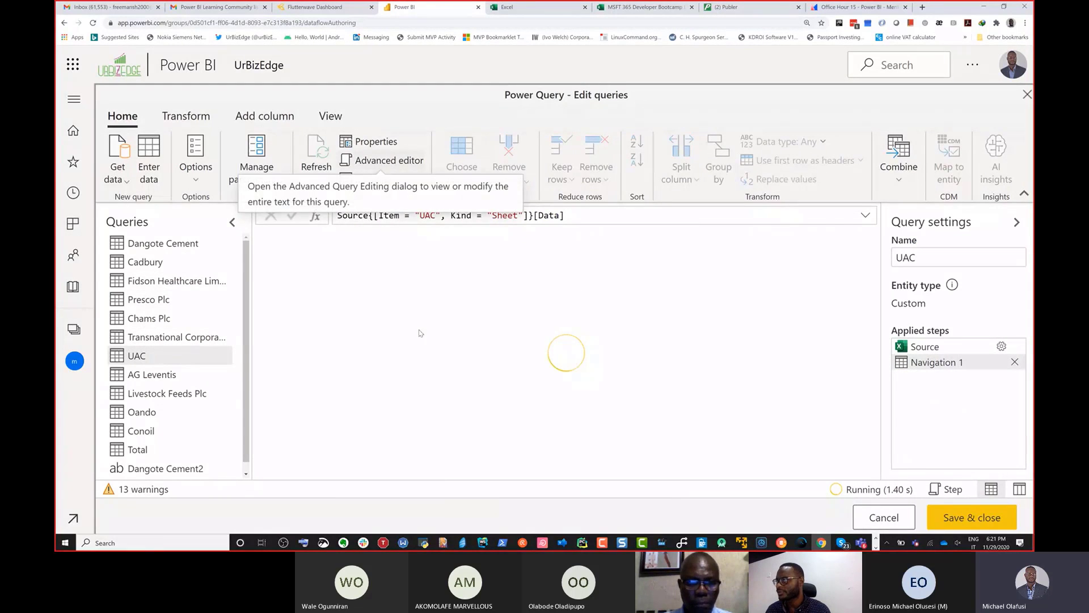
left_click(377, 161)
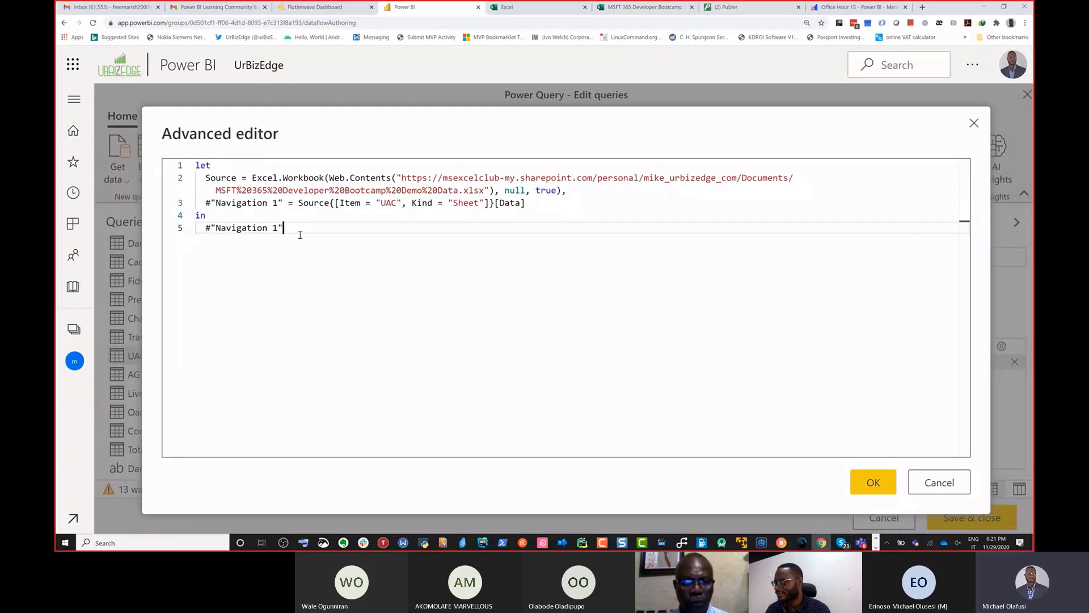
left_click_drag(283, 228, 208, 206)
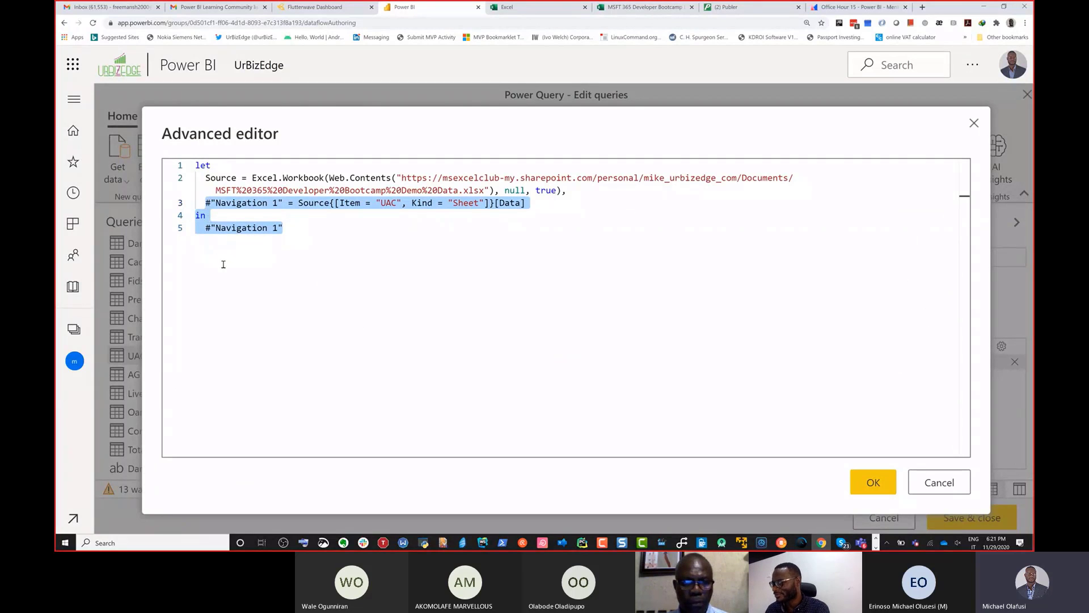
key("ctrl+v")
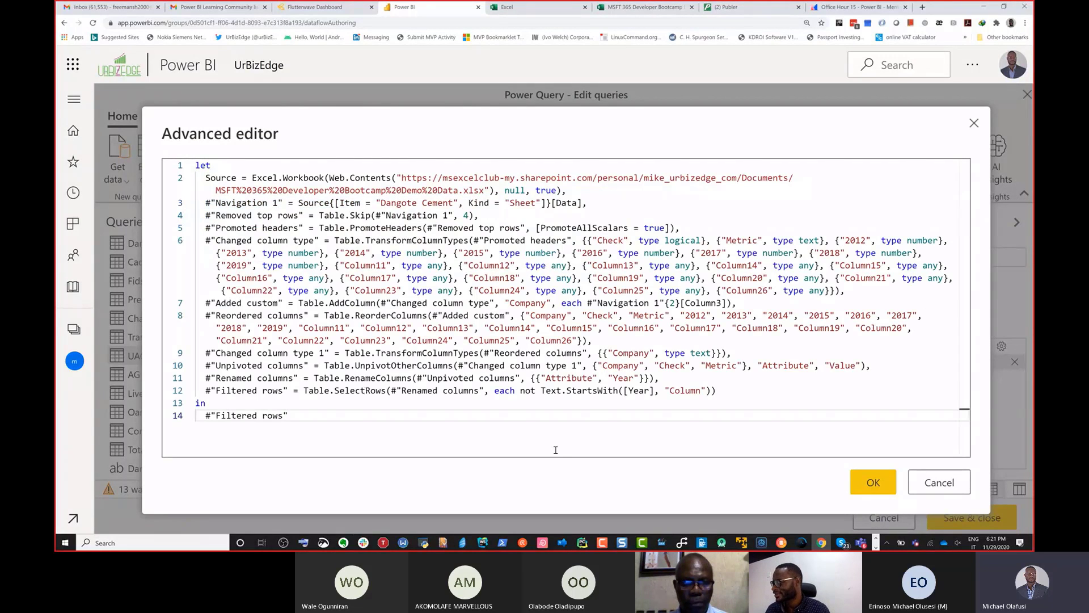
left_click(871, 482)
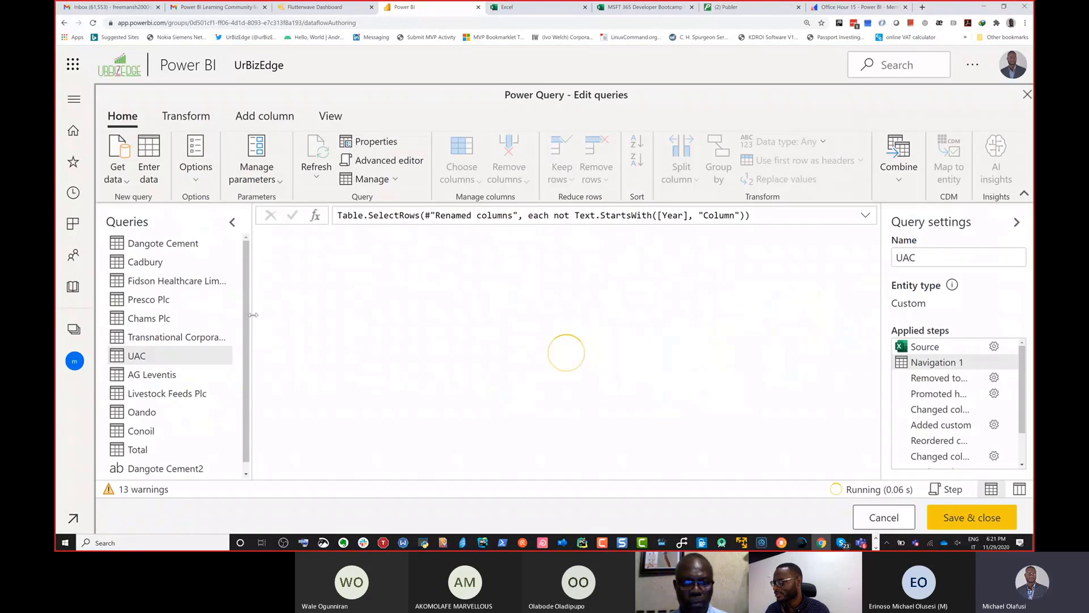
Step: Replace the AG Leventis query's code from "Navigation 1" to the end with the copied Dangote Cement steps and apply it
left_click(170, 376)
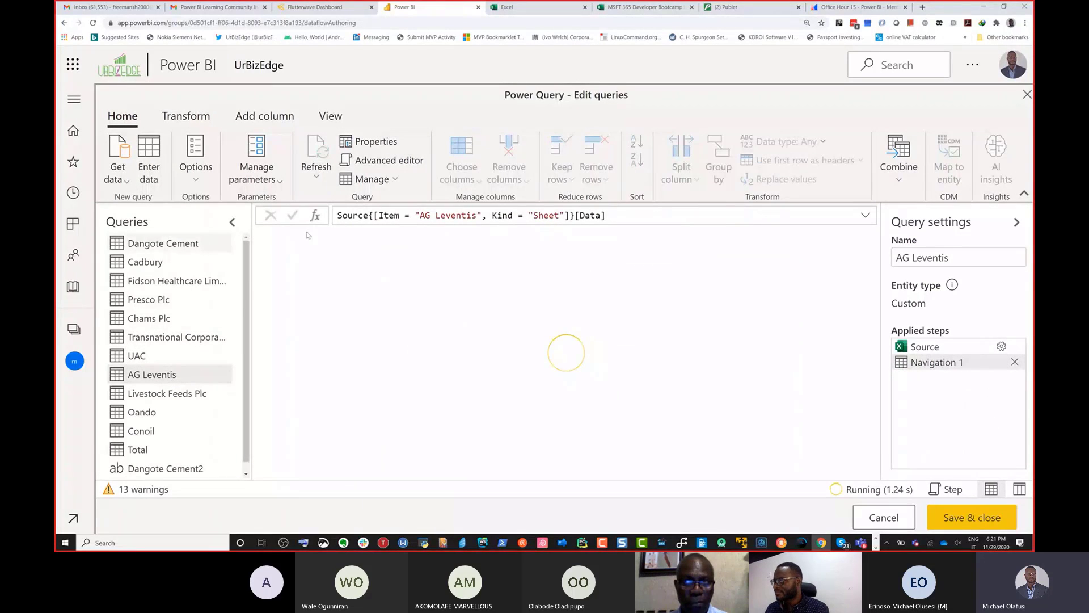
left_click(386, 159)
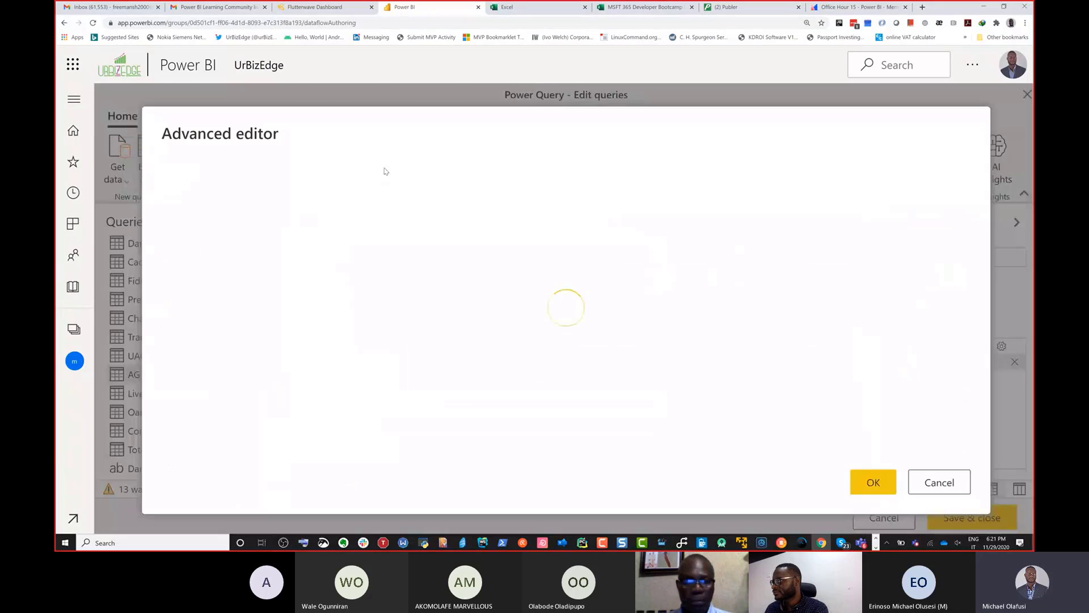
left_click_drag(289, 230, 207, 206)
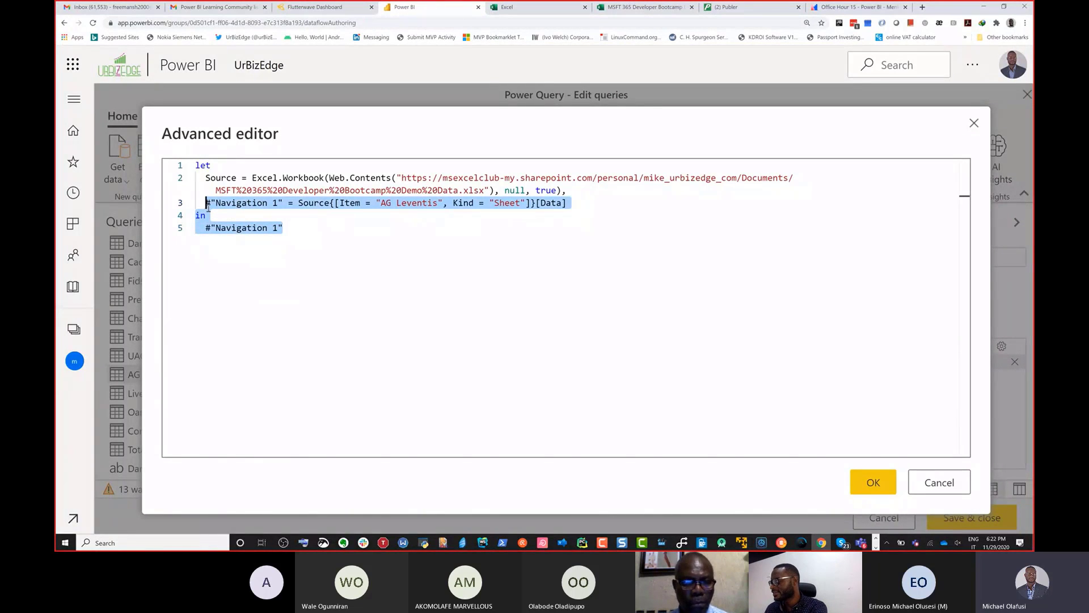
key("ctrl+v")
left_click(874, 491)
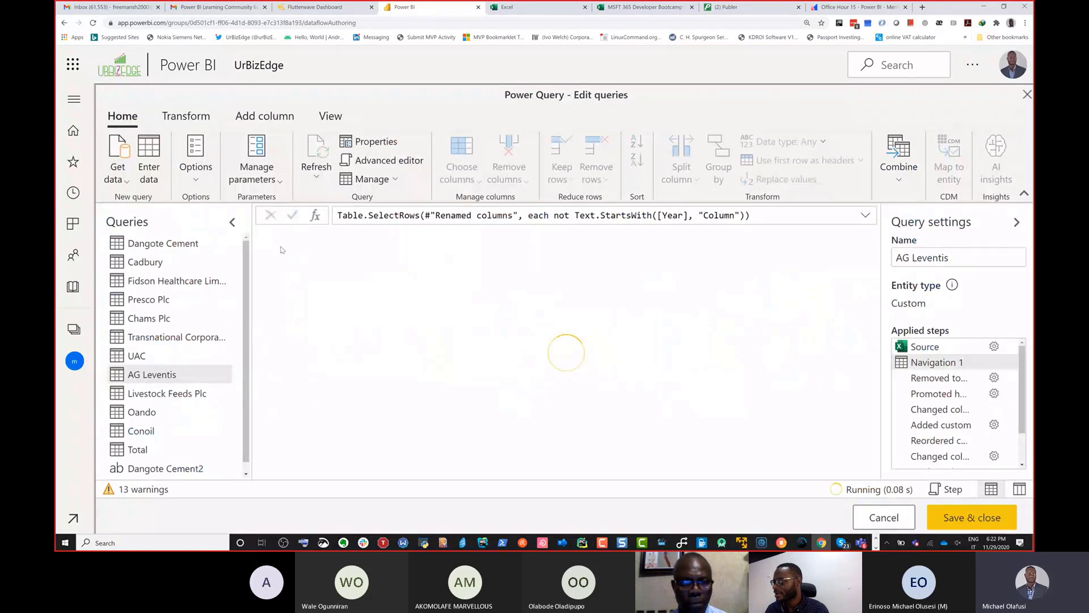
left_click(200, 24)
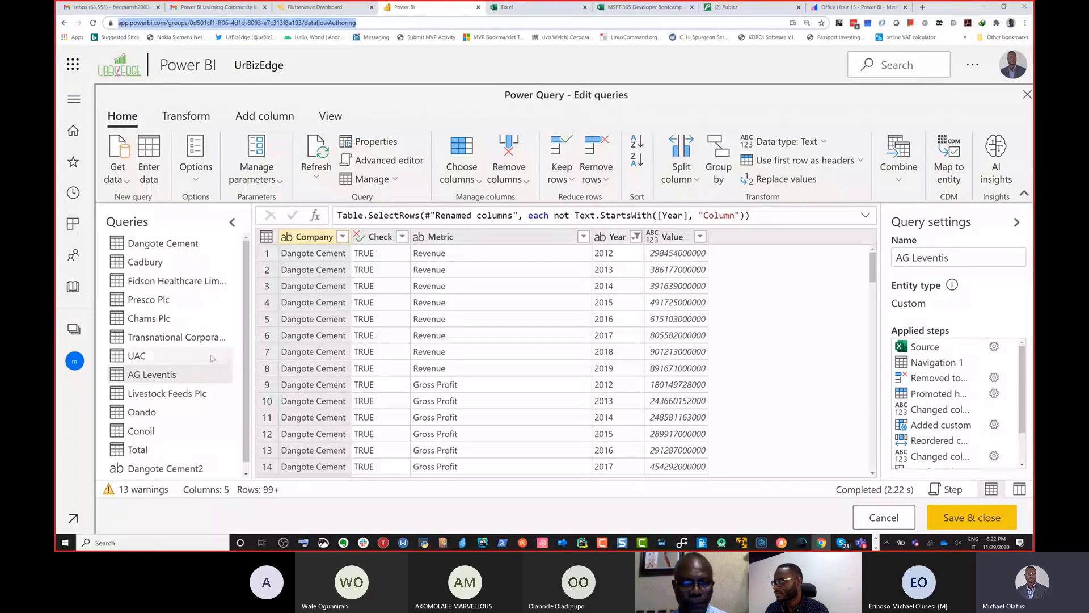
Step: Replace the Livestock Feeds Plc query's code from "Navigation 1" to the end with the copied Dangote Cement steps and apply it
left_click(182, 394)
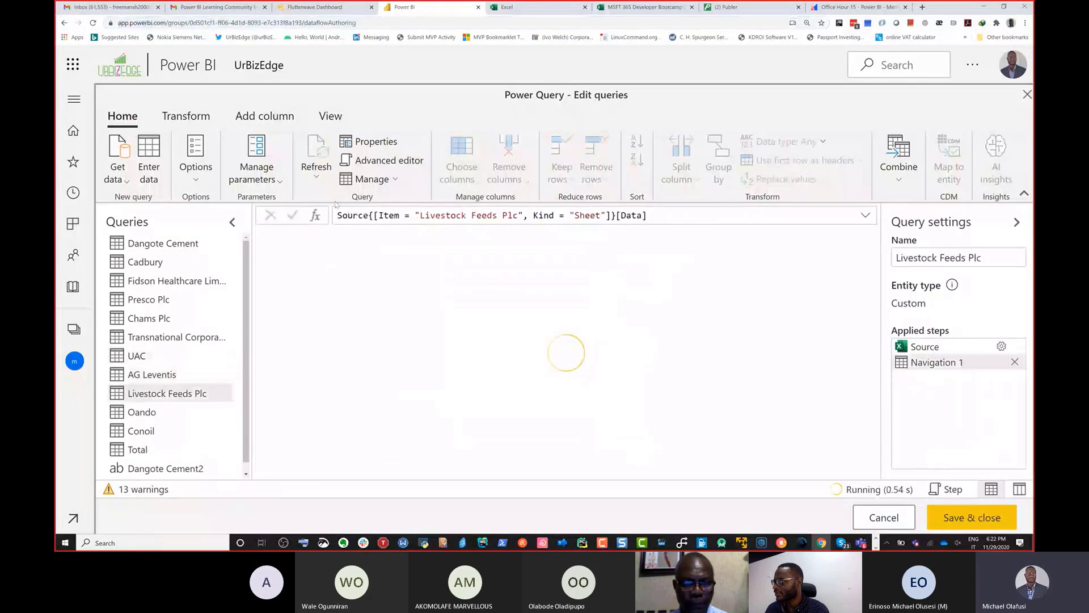
left_click(387, 160)
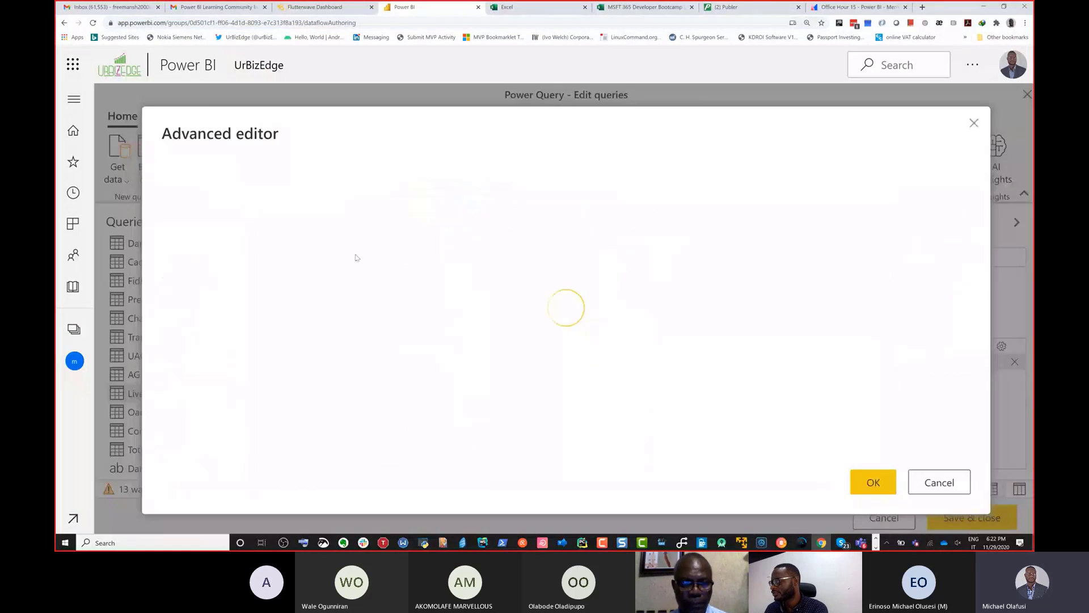
left_click_drag(316, 234, 206, 204)
type("#\"Navigation 1\" = Source{[Item = \"Dangote Cement\", Kind = \"Sheet\"]}[Data],   #\"Removed top rows\" = Table.Skip(#\"Navigation 1\", 4),   #\"Promoted headers\" = Table.PromoteHeaders(#\"Removed top rows\", [PromoteAllScalars = true]),   #\"Changed column type\" = Table.TransformColumnTypes(#\"Promoted headers\", {{\"Check\", type logical}, {\"Metric\", type text}, {\"2012\", type number}, {\"2013\", type number}, {\"2014\", type number}, {\"2015\", type number}, {\"2016\", type number}, {\"2017\", type number}, {\"2018\", type number}, {\"2019\", type number}, {\"Column11\", type any}, {\"Column12\", type any}, {\"Column13\", type any}, {\"Column14\", type any}, {\"Column15\", type any}, {\"Column16\", type any}, {\"Column17\", type any}, {\"Column18\", type any}, {\"Column19\", type any}, {\"Column20\", type any}, {\"Column21\", type any}, {\"Column22\", type any}, {\"Column23\", type any}, {\"Column24\", type any}, {\"Column25\", type any}, {\"Column26\", type any}}),   #\"Added custom\" = Table.AddColumn(#\"Changed column type\", \"Company\", each #\"Navigation 1\"{2}[Column3]),   #\"Reordered columns\" = Table.ReorderColumns(#\"Added custom\", {\"Company\", \"Check\", \"Metric\", \"2012\", \"2013\", \"2014\", \"2015\", \"2016\", \"2017\", \"2018\", \"2019\", \"Column11\", \"Column12\", \"Column13\", \"Column14\", \"Column15\", \"Column16\", \"Column17\", \"Column18\", \"Column19\", \"Column20\", \"Column21\", \"Column22\", \"Column23\", \"Column24\", \"Column25\", \"Column26\"}),   #\"Changed column type 1\" = Table.TransformColumnTypes(#\"Reordered columns\", {{\"Company\", type text}}),   #\"Unpivoted columns\" = Table.UnpivotOtherColumns(#\"Changed column type 1\", {\"Company\", \"Check\", \"Metric\"}, \"Attribute\", \"Value\"),   #\"Renamed columns\" = Table.RenameColumns(#\"Unpivoted columns\", {{\"Attribute\", \"Year\"}}),   #\"Filtered rows\" = Table.SelectRows(#\"Renamed columns\", each not Text.StartsWith([Year], \"Column\")) in   #\"Filtered rows\"")
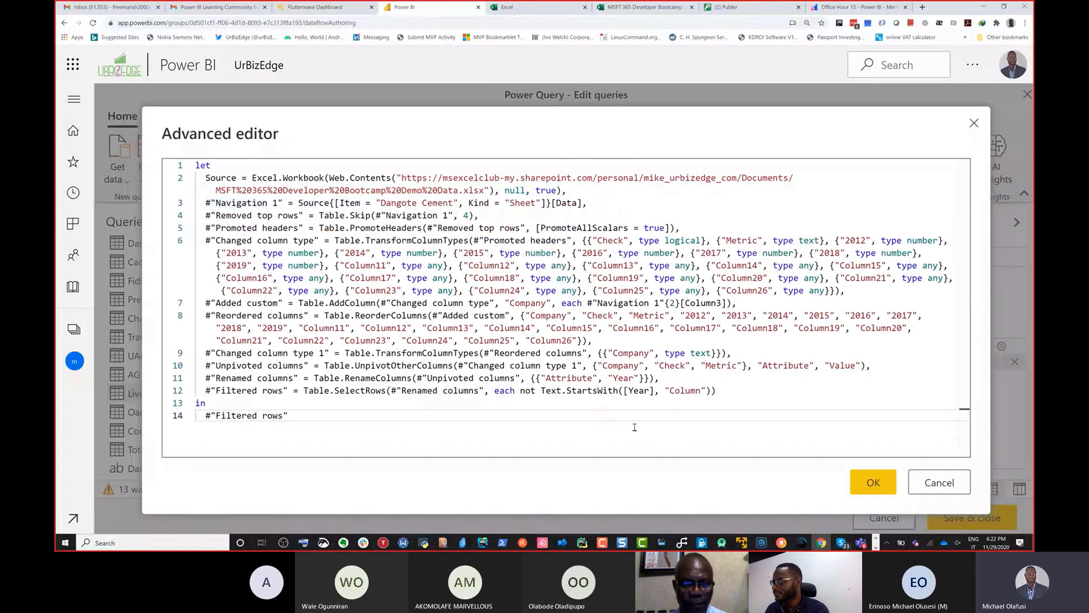
left_click(868, 480)
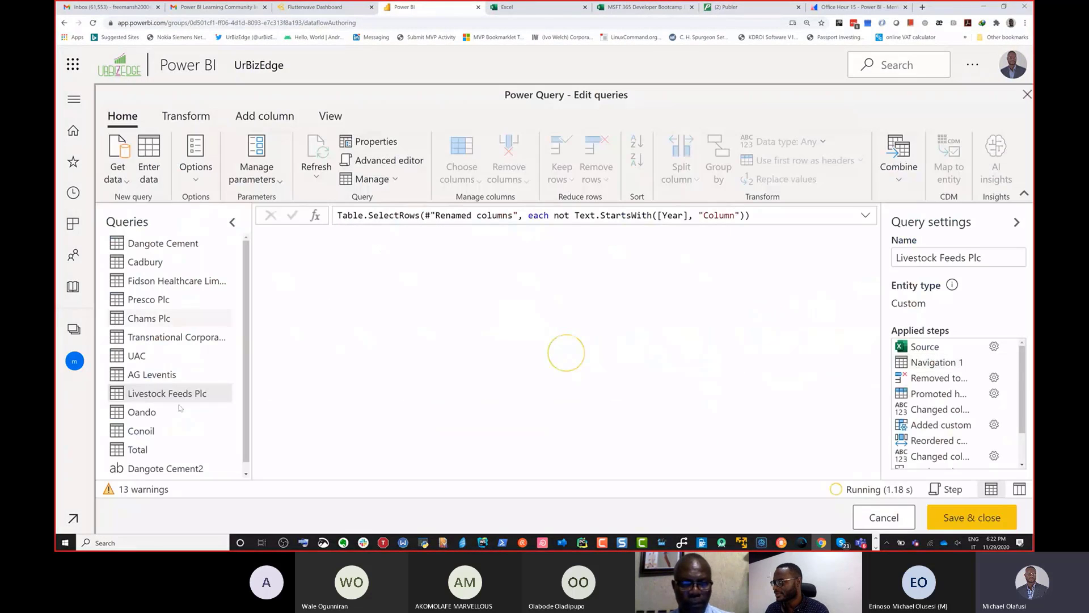
Step: Overwrite the navigation and output lines of the Oando query's code with the copied Dangote Cement steps and apply it
scroll(149, 403, "down", 1)
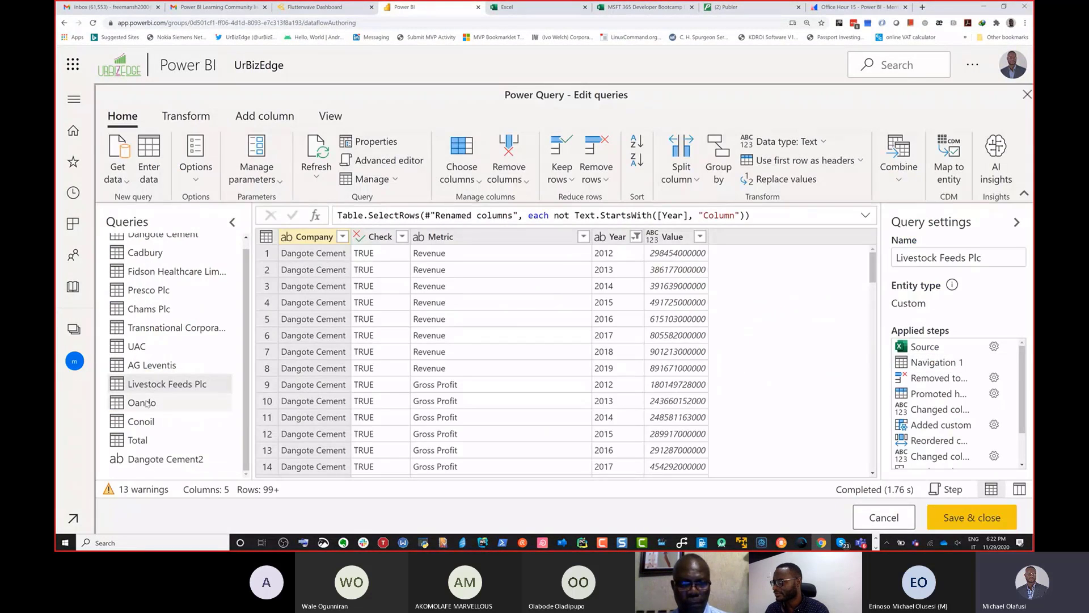
left_click(147, 403)
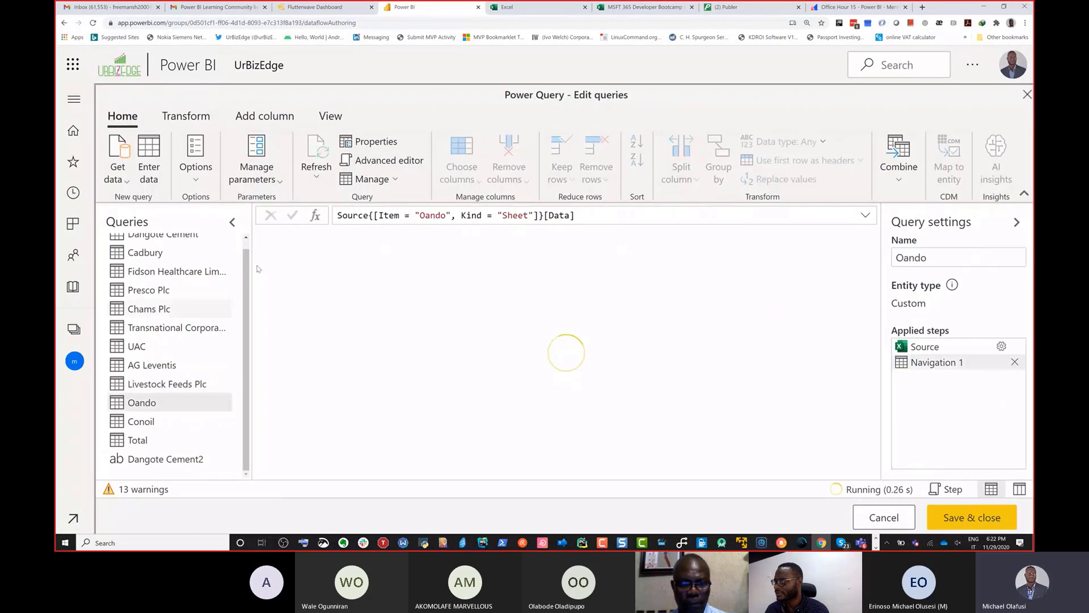
left_click(376, 164)
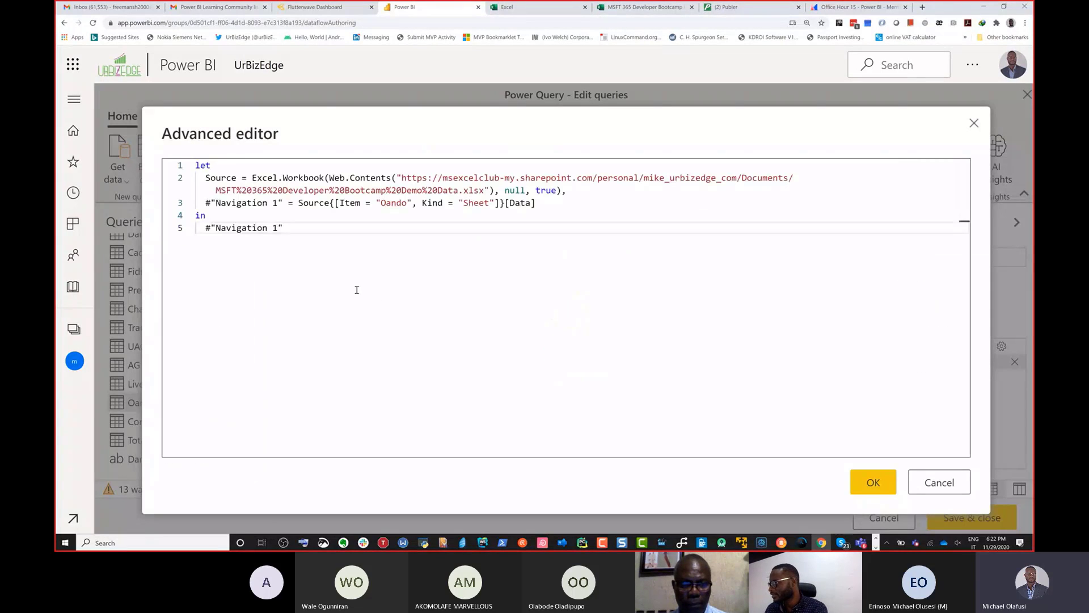
left_click_drag(304, 235, 202, 199)
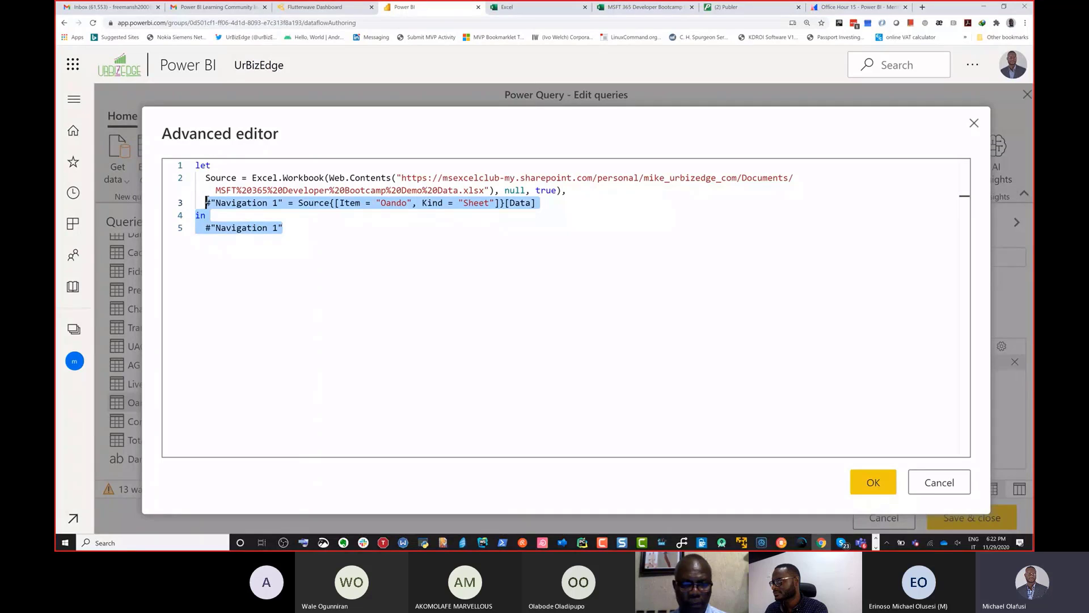
type("#\"Navigation 1\" = Source{[Item = \"Dangote Cement\", Kind = \"Sheet\"]}[Data],   #\"Removed top rows\" = Table.Skip(#\"Navigation 1\", 4),   #\"Promoted headers\" = Table.PromoteHeaders(#\"Removed top rows\", [PromoteAllScalars = true]),   #\"Changed column type\" = Table.TransformColumnTypes(#\"Promoted headers\", {{\"Check\", type logical}, {\"Metric\", type text}, {\"2012\", type number}, {\"2013\", type number}, {\"2014\", type number}, {\"2015\", type number}, {\"2016\", type number}, {\"2017\", type number}, {\"2018\", type number}, {\"2019\", type number}, {\"Column11\", type any}, {\"Column12\", type any}, {\"Column13\", type any}, {\"Column14\", type any}, {\"Column15\", type any}, {\"Column16\", type any}, {\"Column17\", type any}, {\"Column18\", type any}, {\"Column19\", type any}, {\"Column20\", type any}, {\"Column21\", type any}, {\"Column22\", type any}, {\"Column23\", type any}, {\"Column24\", type any}, {\"Column25\", type any}, {\"Column26\", type any}}),   #\"Added custom\" = Table.AddColumn(#\"Changed column type\", \"Company\", each #\"Navigation 1\"{2}[Column3]),   #\"Reordered columns\" = Table.ReorderColumns(#\"Added custom\", {\"Company\", \"Check\", \"Metric\", \"2012\", \"2013\", \"2014\", \"2015\", \"2016\", \"2017\", \"2018\", \"2019\", \"Column11\", \"Column12\", \"Column13\", \"Column14\", \"Column15\", \"Column16\", \"Column17\", \"Column18\", \"Column19\", \"Column20\", \"Column21\", \"Column22\", \"Column23\", \"Column24\", \"Column25\", \"Column26\"}),   #\"Changed column type 1\" = Table.TransformColumnTypes(#\"Reordered columns\", {{\"Company\", type text}}),   #\"Unpivoted columns\" = Table.UnpivotOtherColumns(#\"Changed column type 1\", {\"Company\", \"Check\", \"Metric\"}, \"Attribute\", \"Value\"),   #\"Renamed columns\" = Table.RenameColumns(#\"Unpivoted columns\", {{\"Attribute\", \"Year\"}}),   #\"Filtered rows\" = Table.SelectRows(#\"Renamed columns\", each not Text.StartsWith([Year], \"Column\")) in   #\"Filtered rows\"")
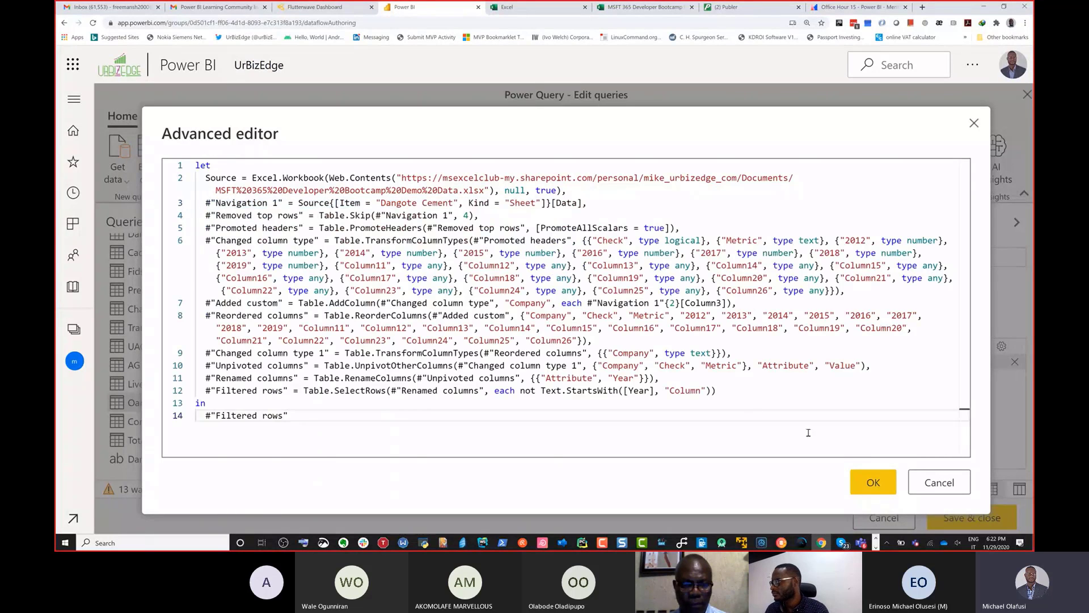
left_click(857, 481)
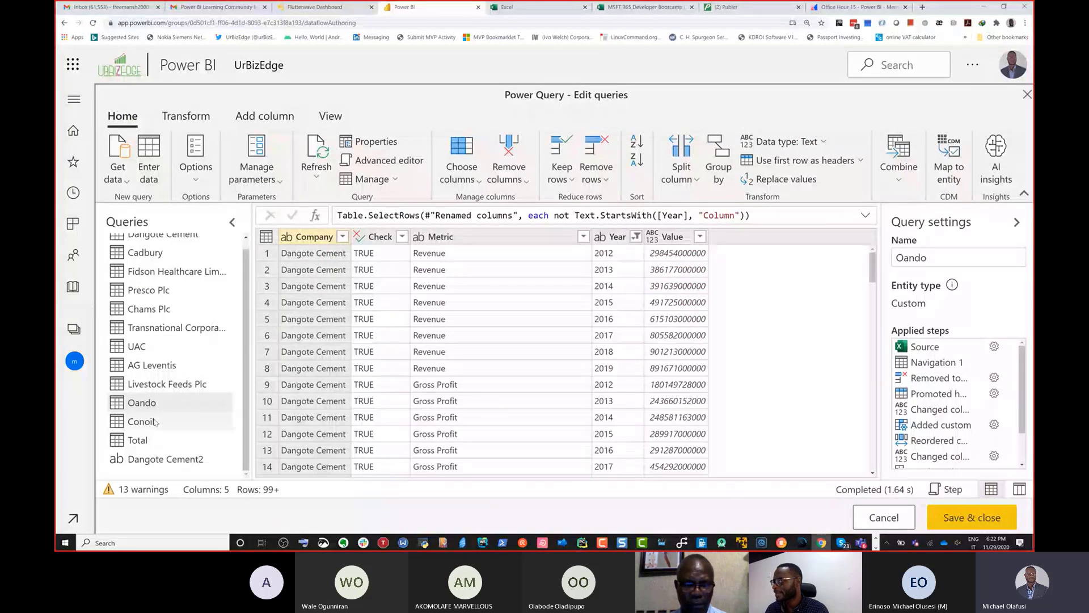
Step: Replace everything after the Source line in the Conoil query's code with the copied Dangote Cement transformation steps
left_click(155, 422)
left_click(383, 160)
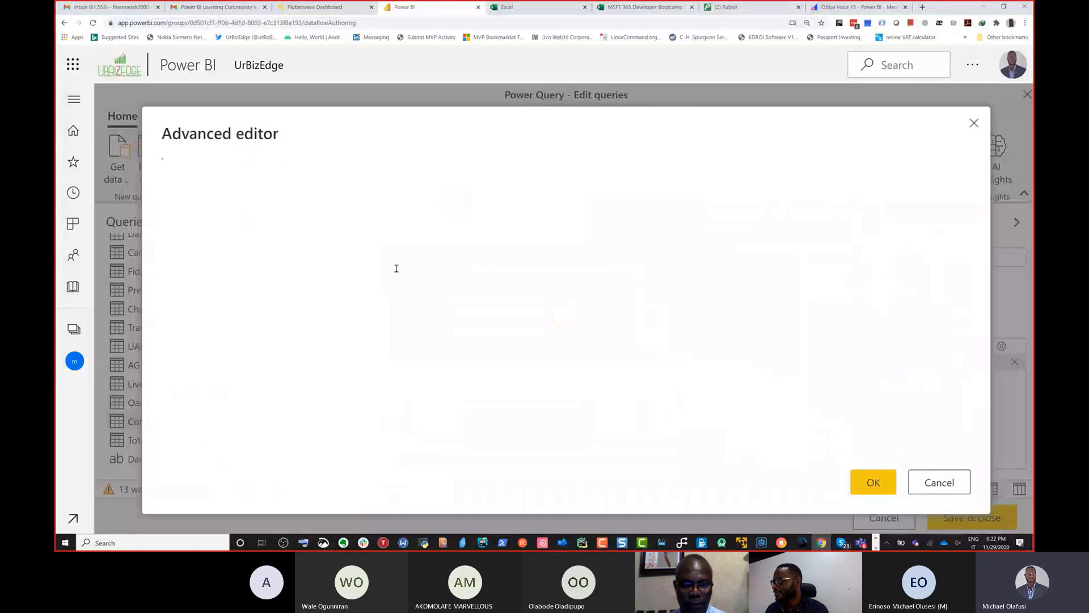
left_click_drag(283, 228, 207, 207)
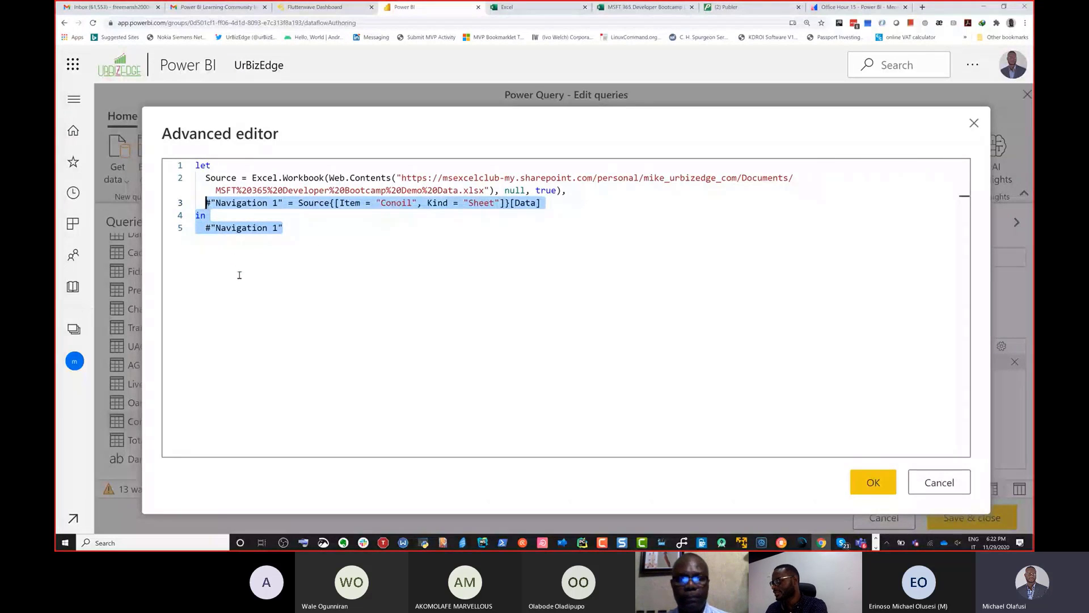
key("ctrl+v")
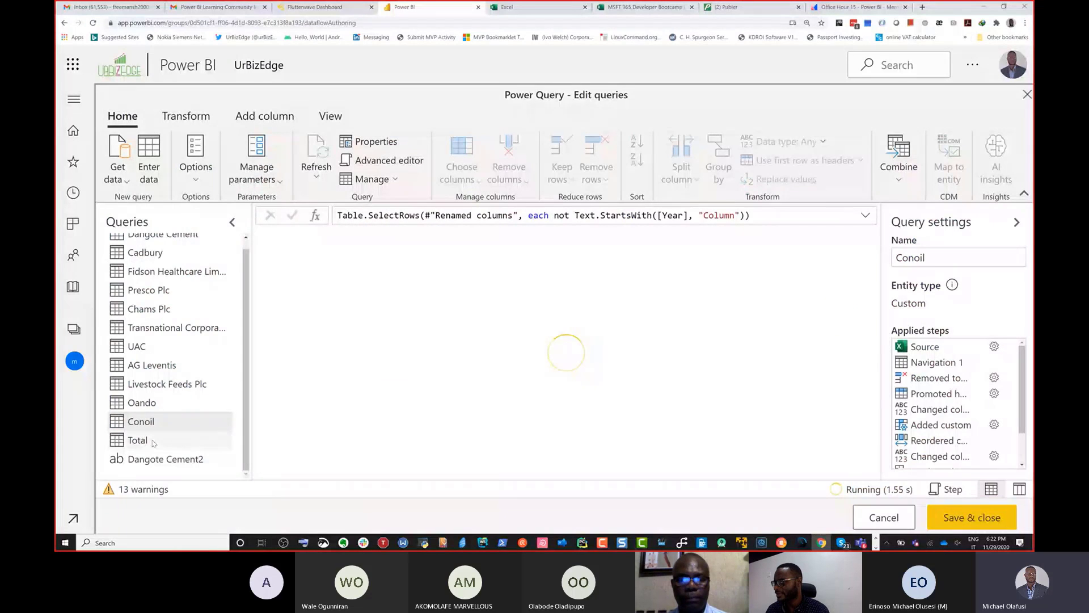
Step: Replace the Total query's code from "Navigation 1" to the end with the copied Dangote Cement steps and apply it
left_click(153, 443)
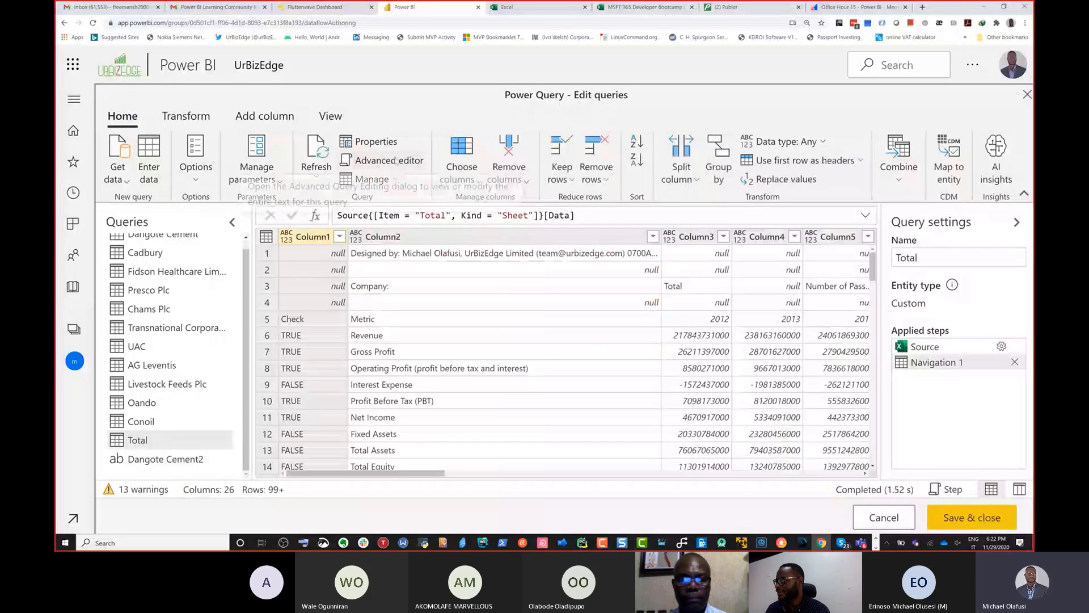
left_click(389, 161)
left_click_drag(283, 228, 208, 208)
key("ctrl+v")
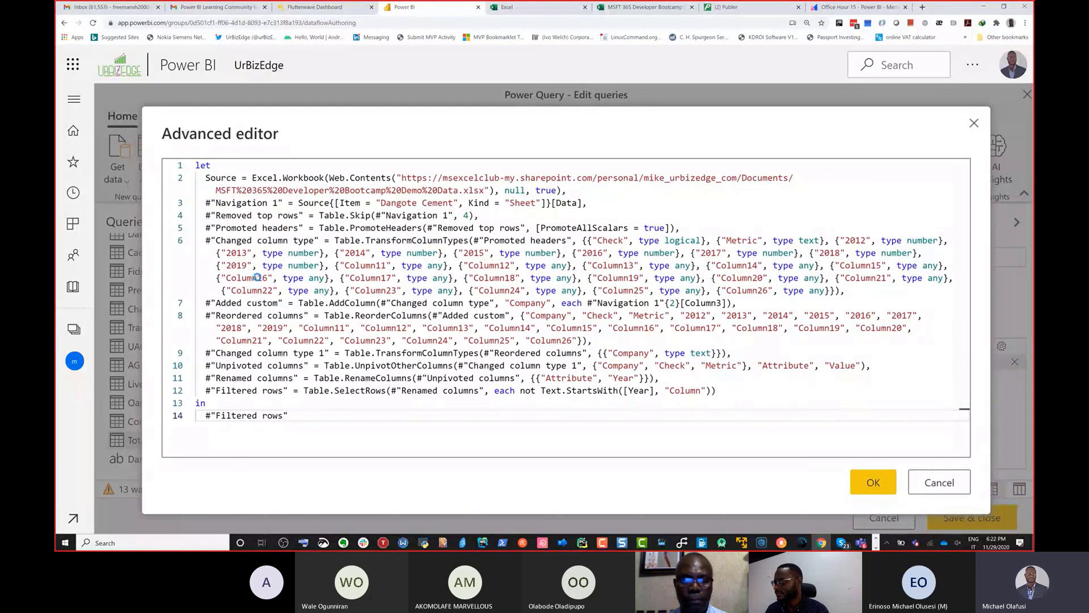
left_click(873, 483)
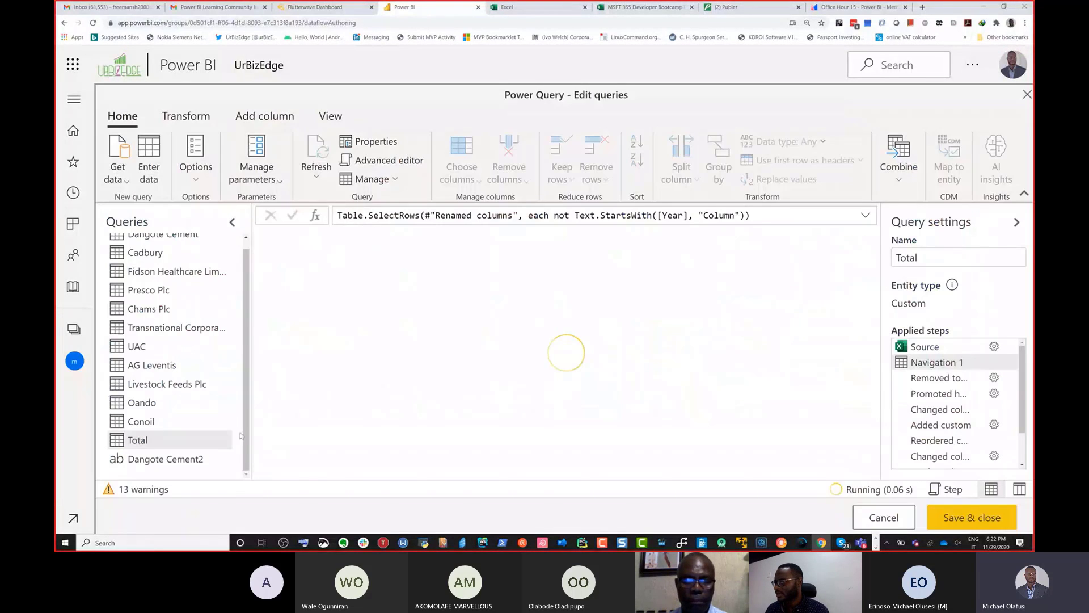
Step: Delete the leftover Dangote Cement2 text query and confirm its removal
left_click(167, 464)
right_click(167, 464)
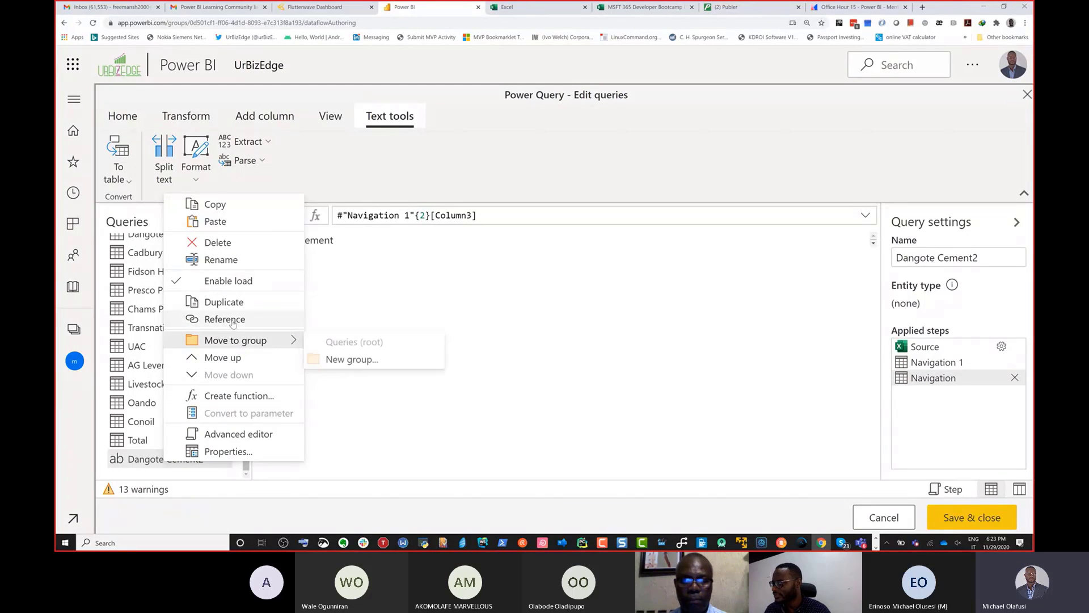
left_click(230, 243)
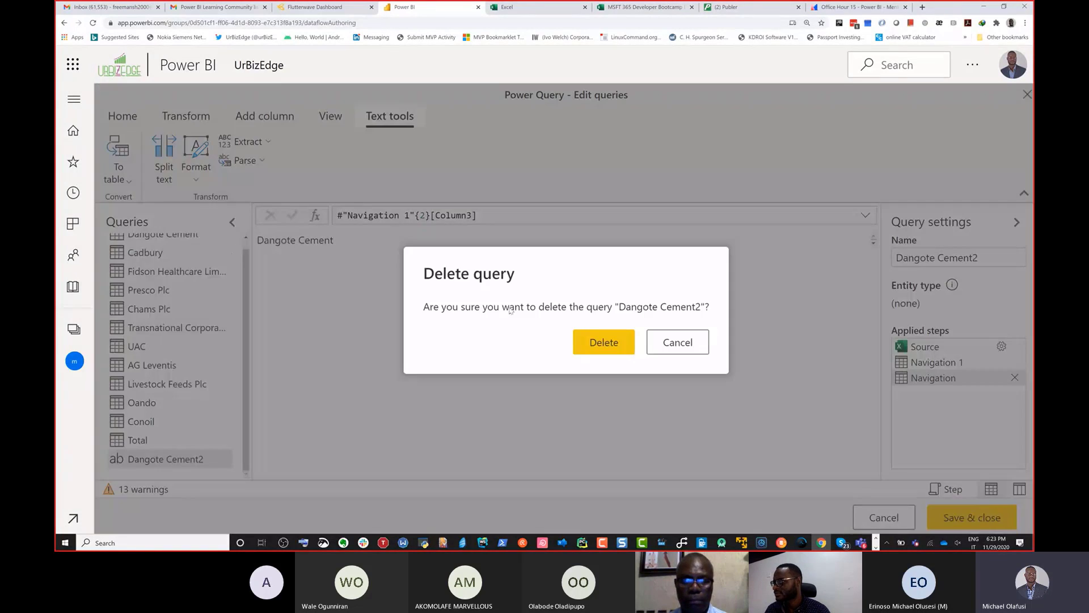
left_click(583, 343)
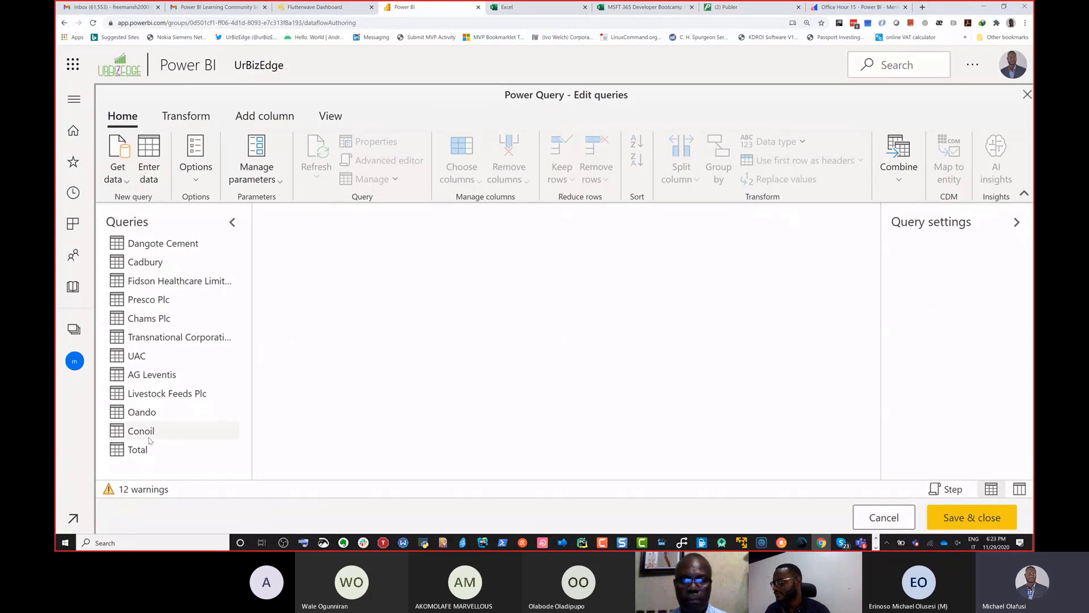
Step: Check the Company column and values across the company queries, including Conoil, Oando, AG Leventis, Total, Dangote Cement, Cadbury and Fidson Healthcare
left_click(149, 438)
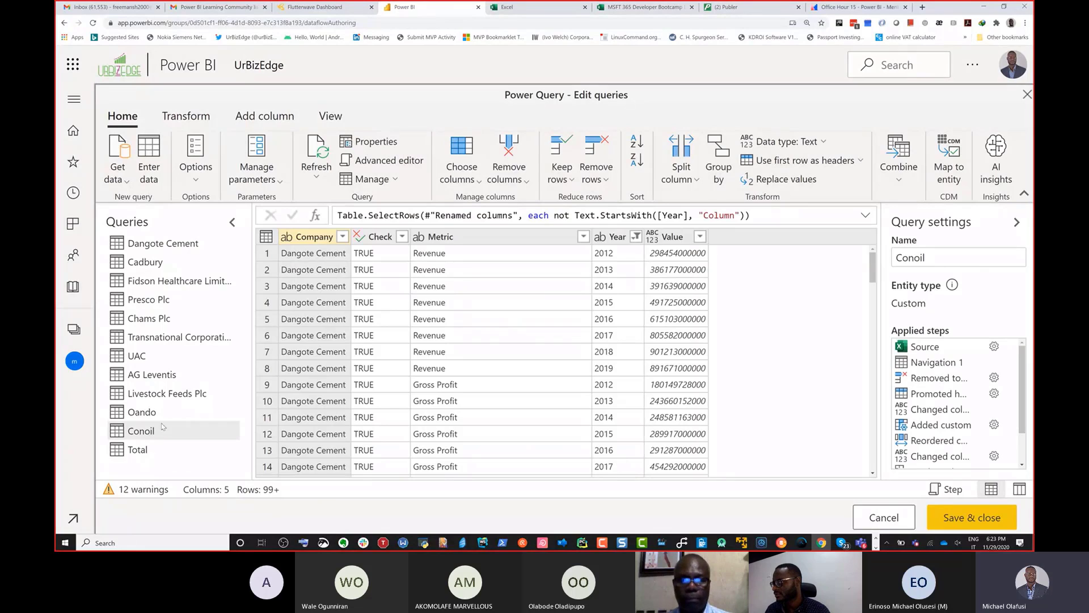
left_click(167, 416)
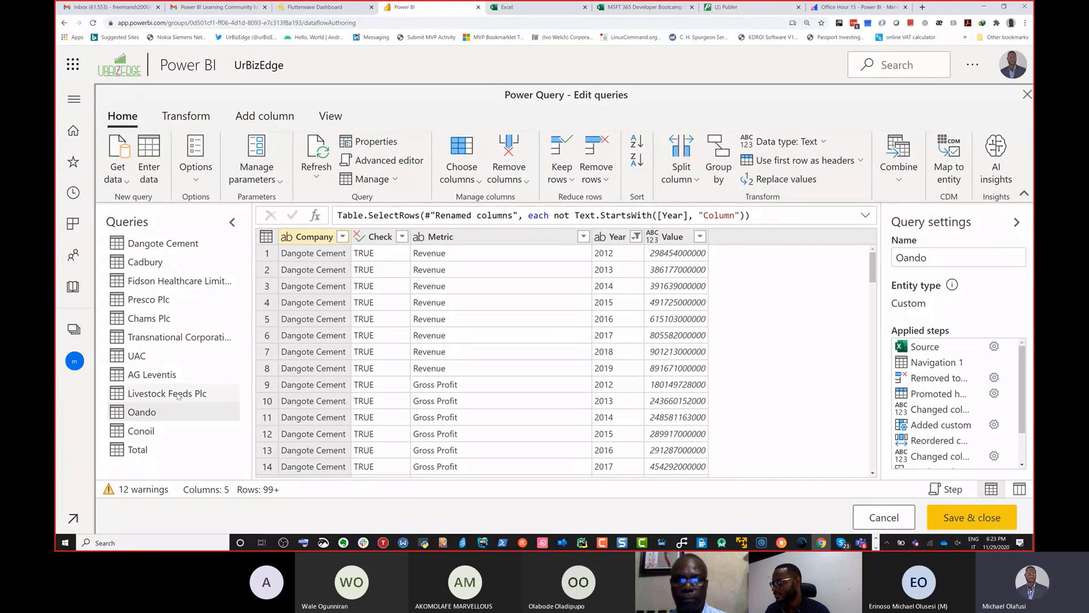
left_click(178, 395)
left_click(161, 375)
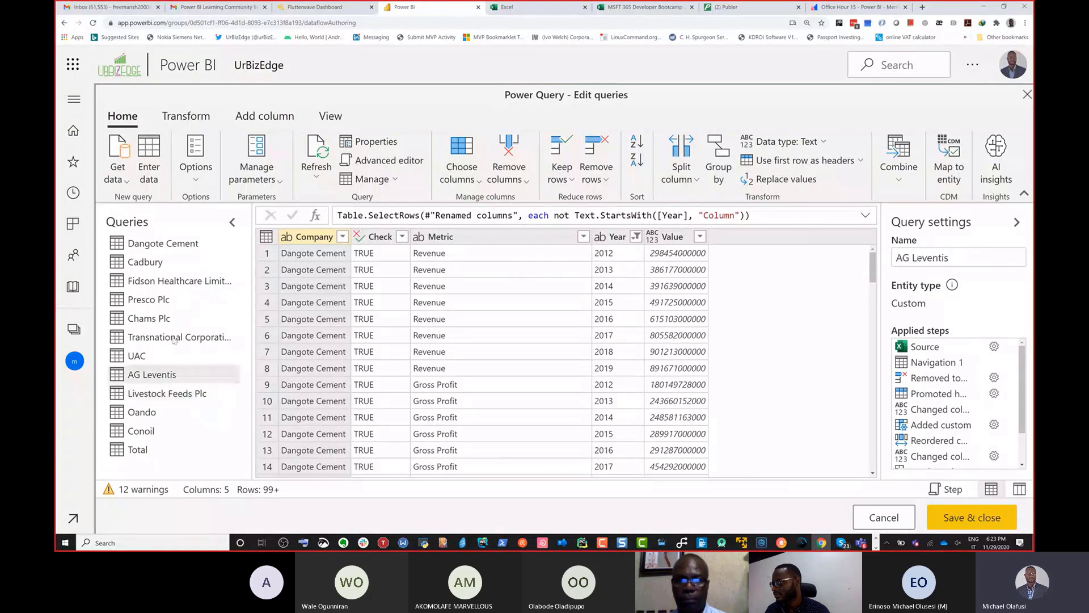
left_click(173, 339)
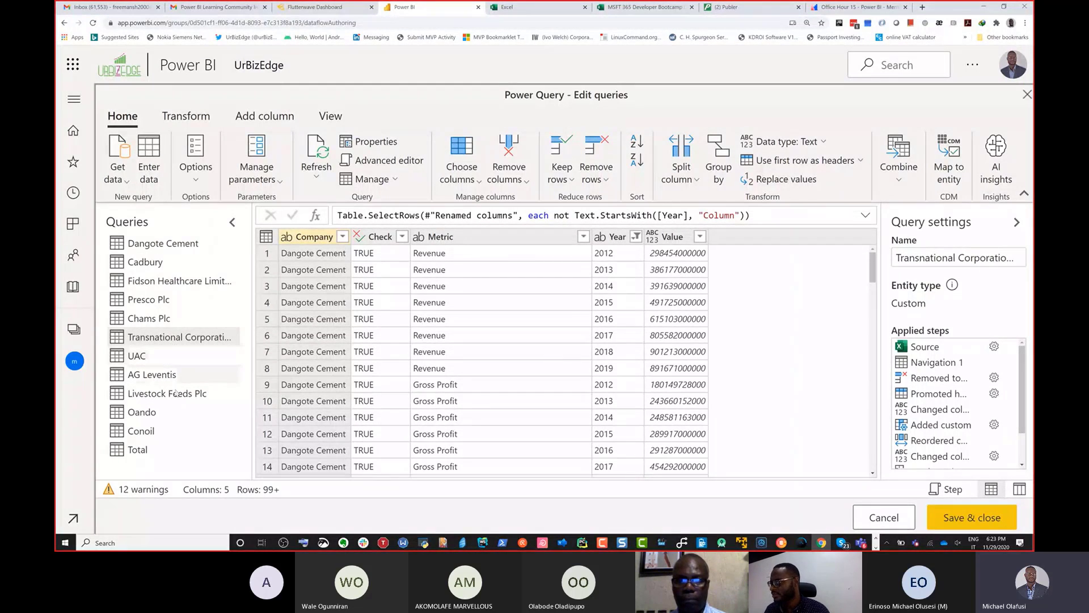
left_click(150, 450)
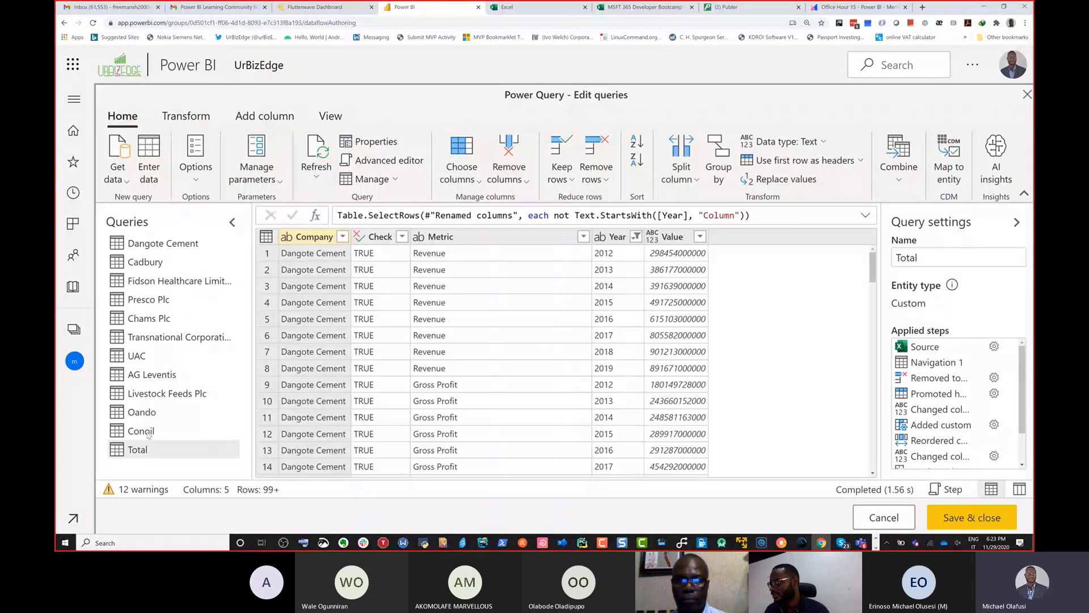
left_click(135, 284)
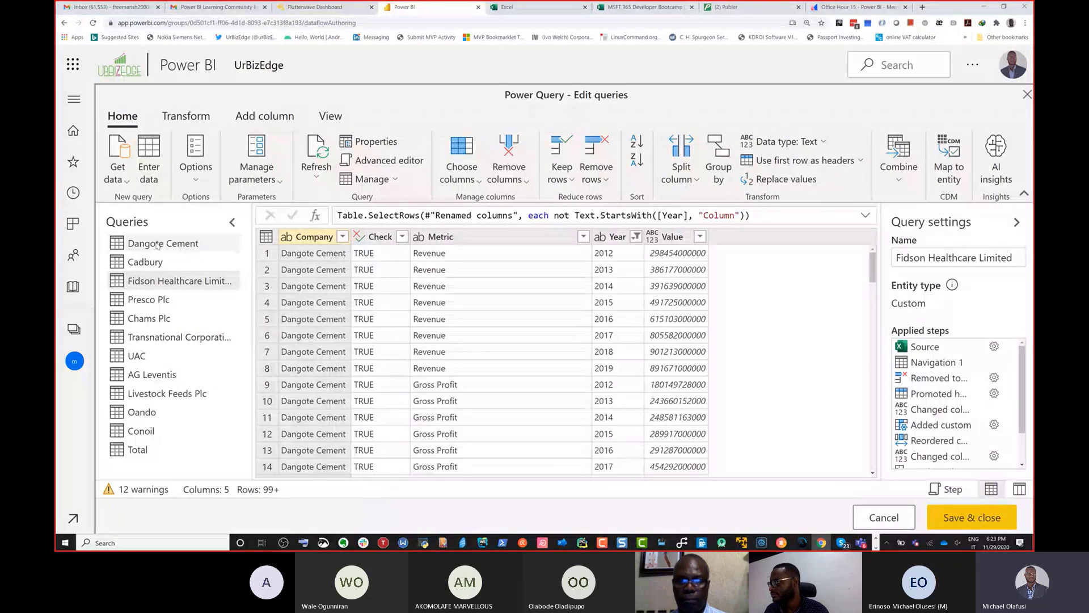
left_click(158, 245)
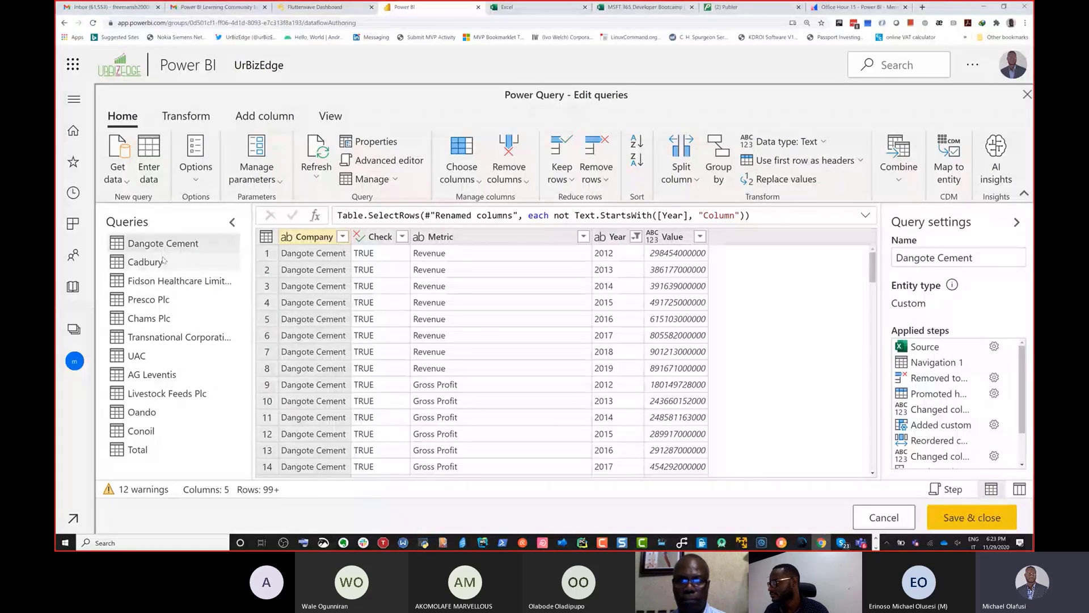
left_click(164, 262)
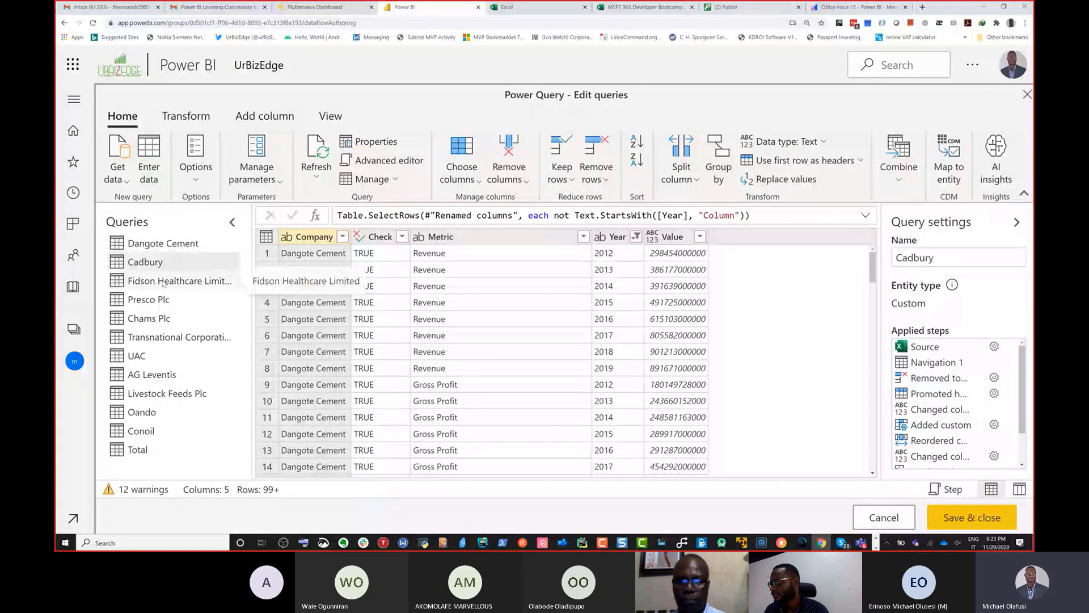
left_click(163, 280)
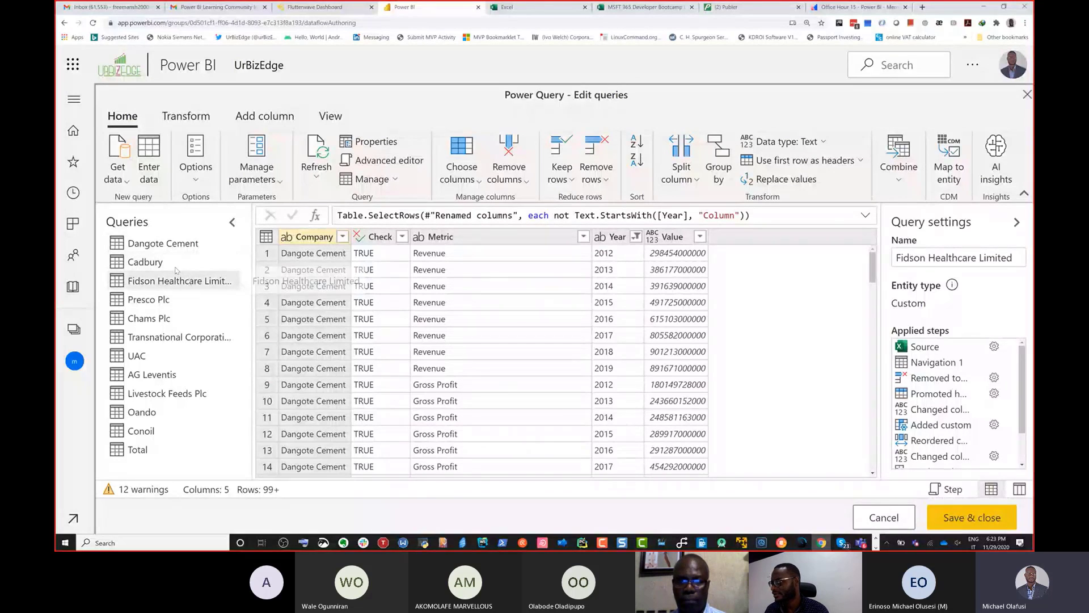
Step: Change the Company custom column formula in the Cadbury query's Added custom step to "Cadbury"
left_click(170, 262)
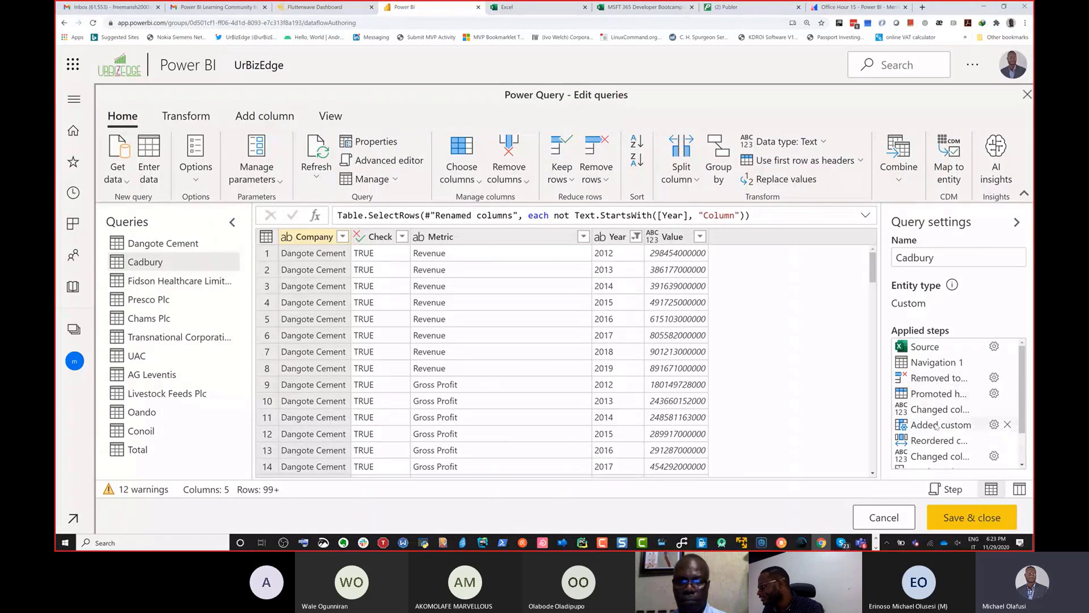
scroll(936, 422, "down", 2)
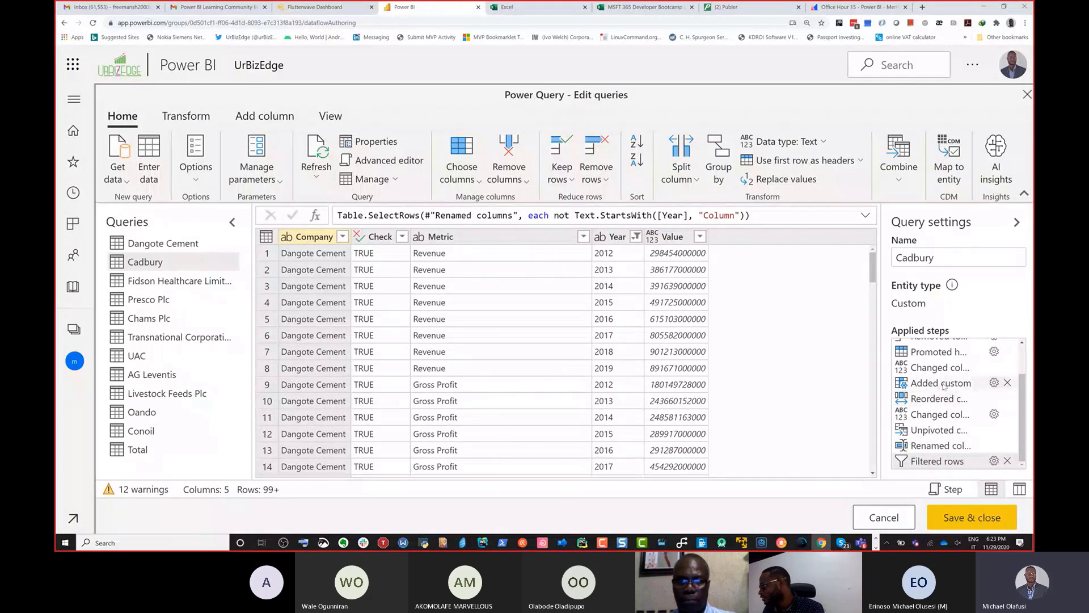
left_click(993, 383)
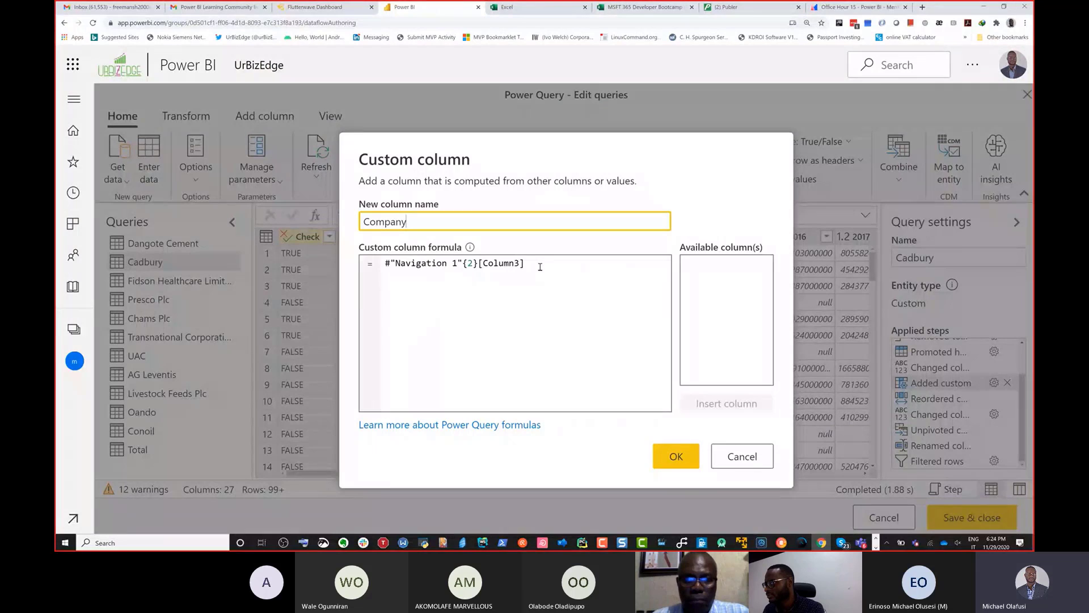
left_click_drag(539, 267, 379, 264)
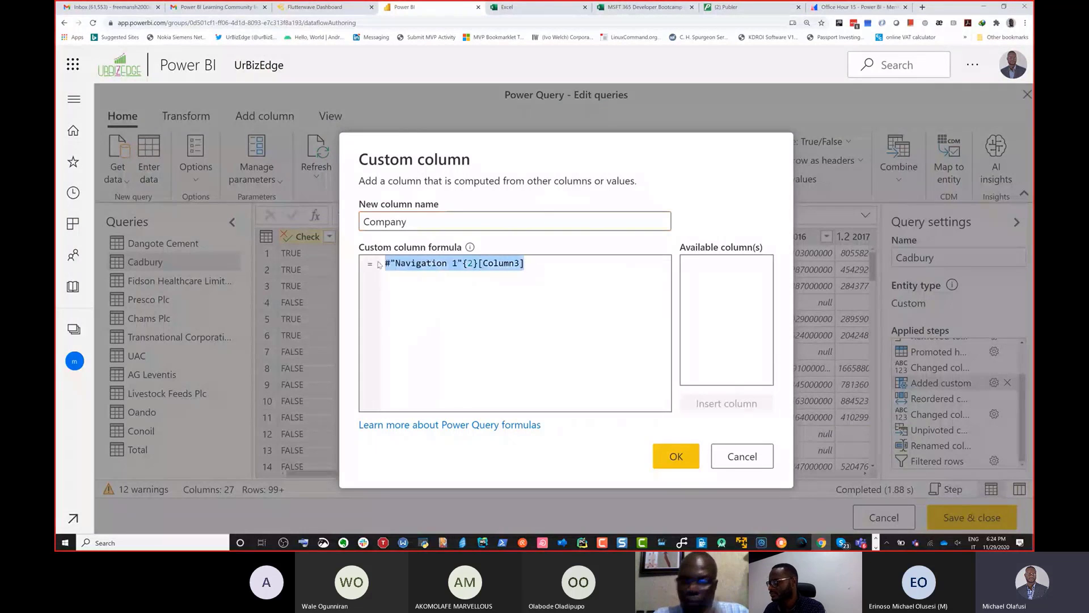
type("\"")
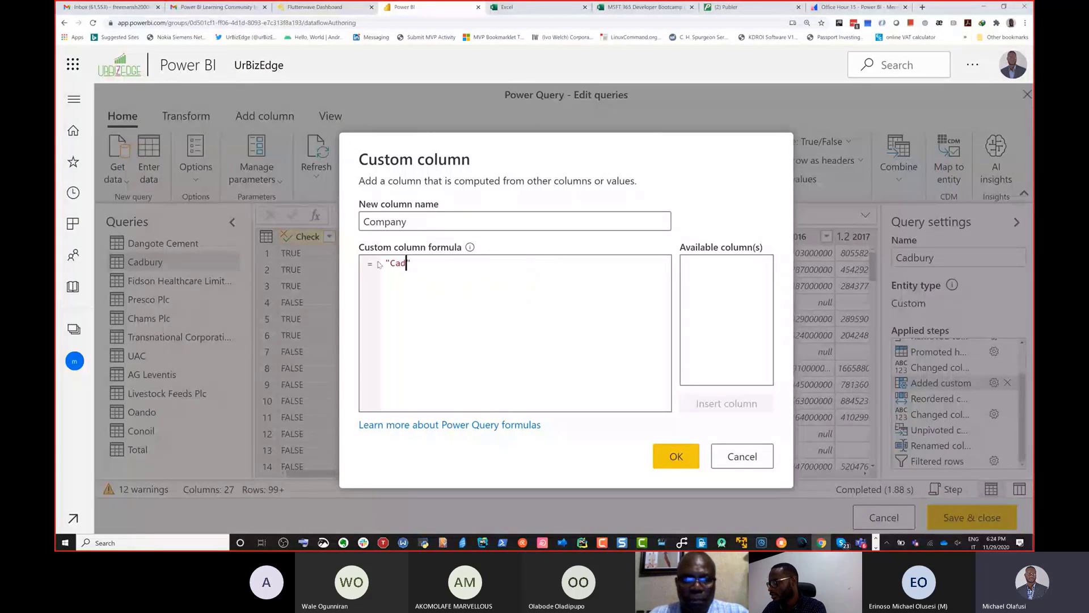
type("Cadbury")
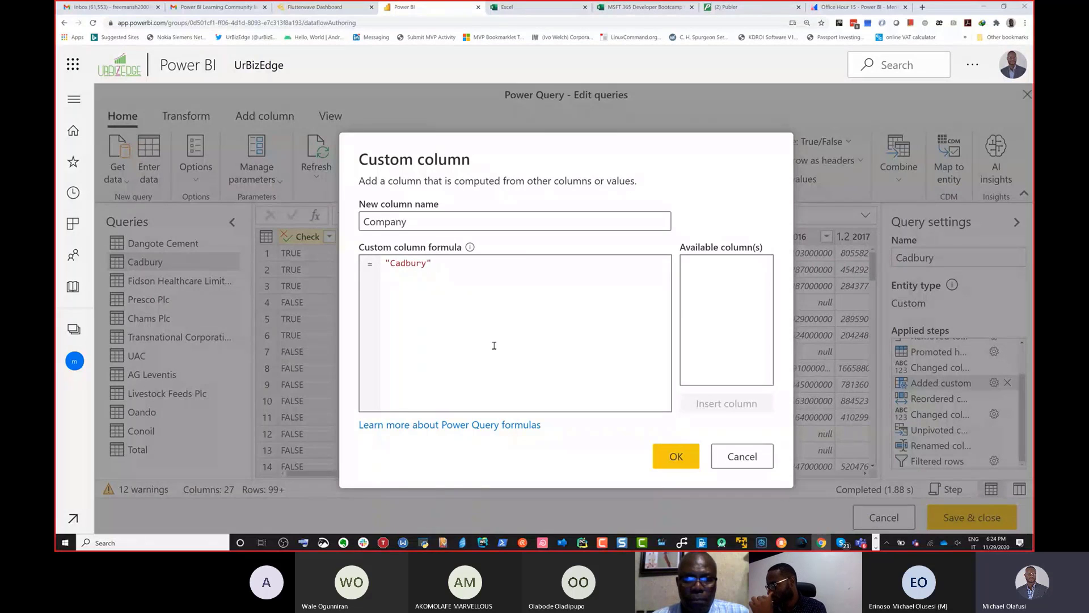
left_click(675, 463)
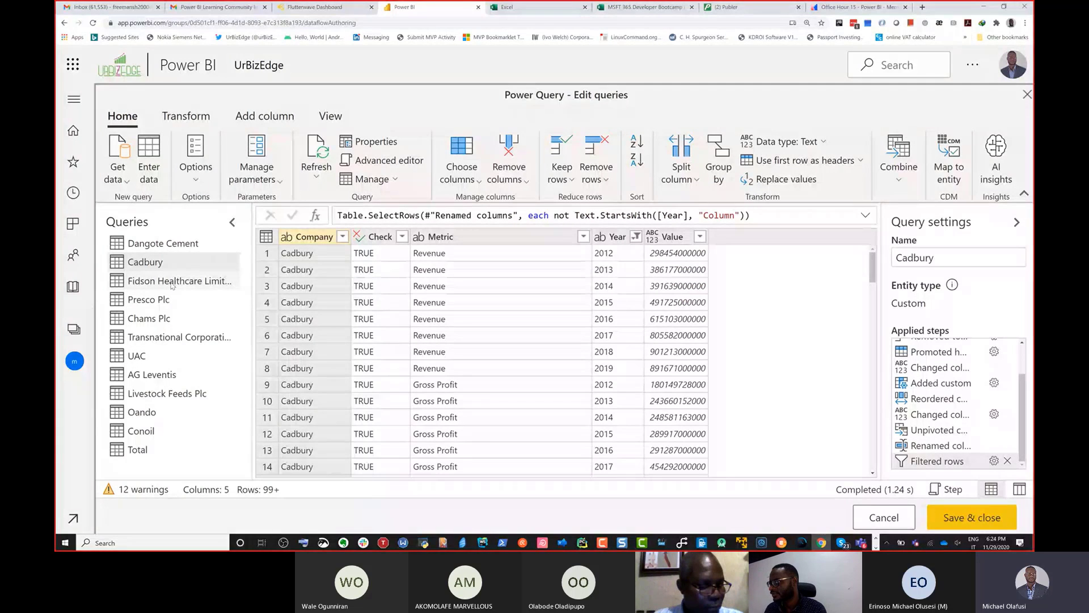
Step: Change the Company custom column formula in the Fidson Healthcare query's Added custom step to "Fidson"
left_click(171, 282)
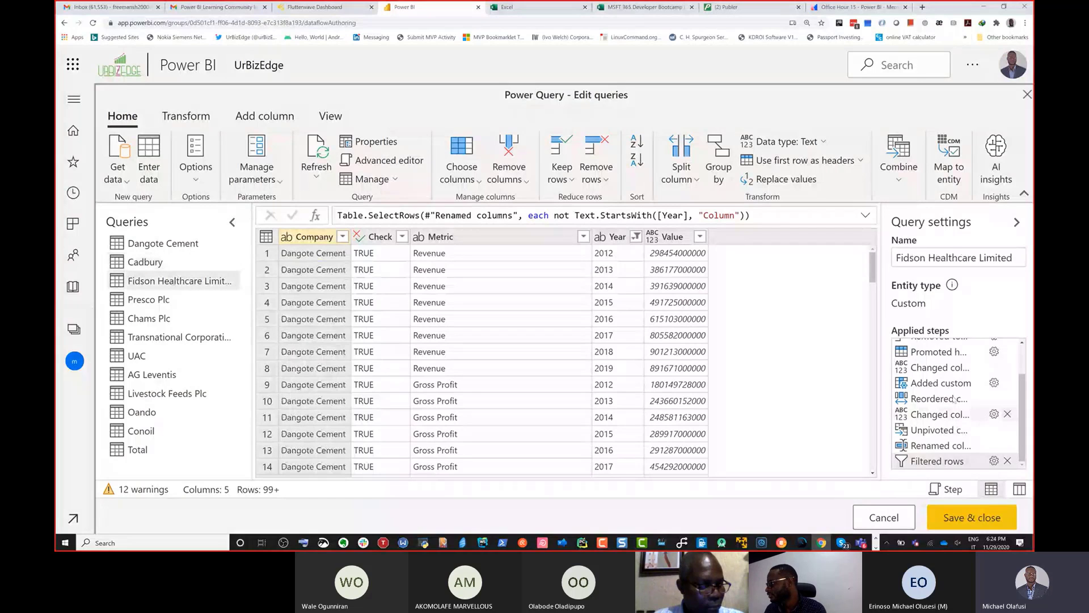
left_click(994, 382)
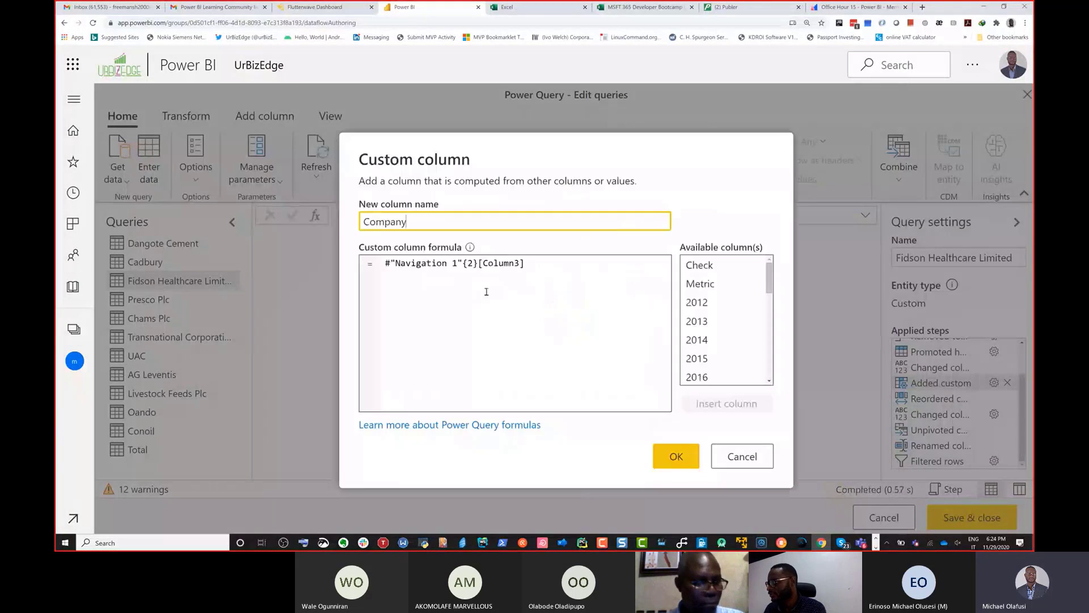
left_click_drag(472, 287, 318, 254)
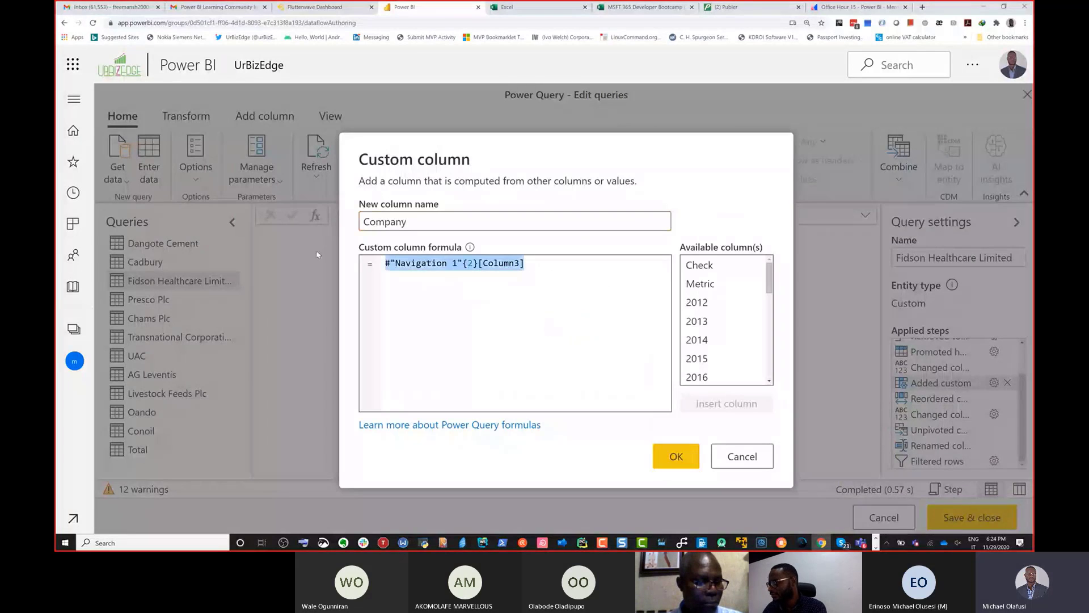
type("\"Fidson")
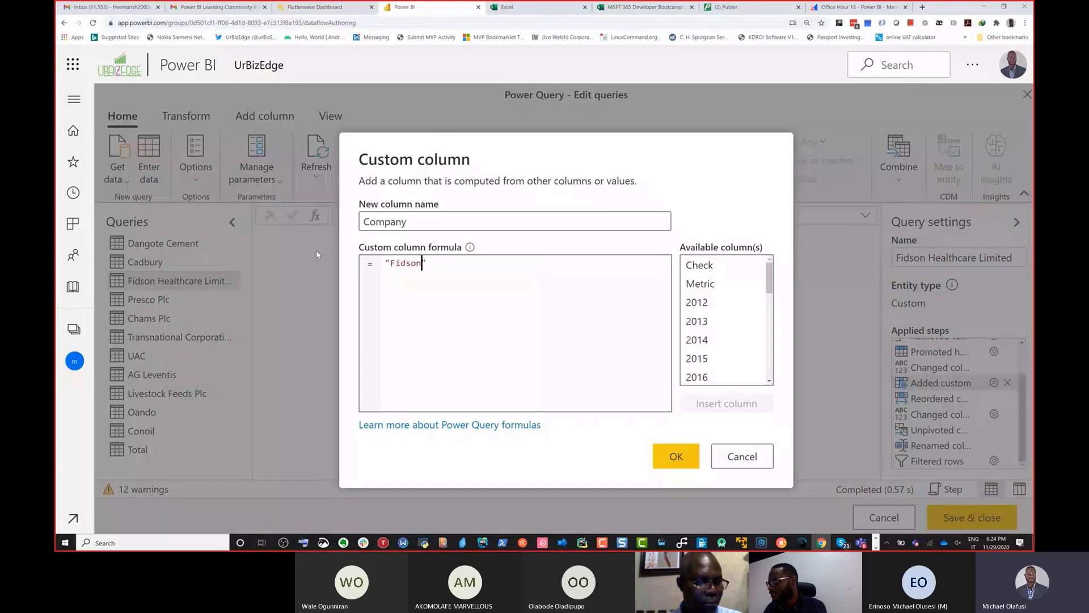
left_click(679, 461)
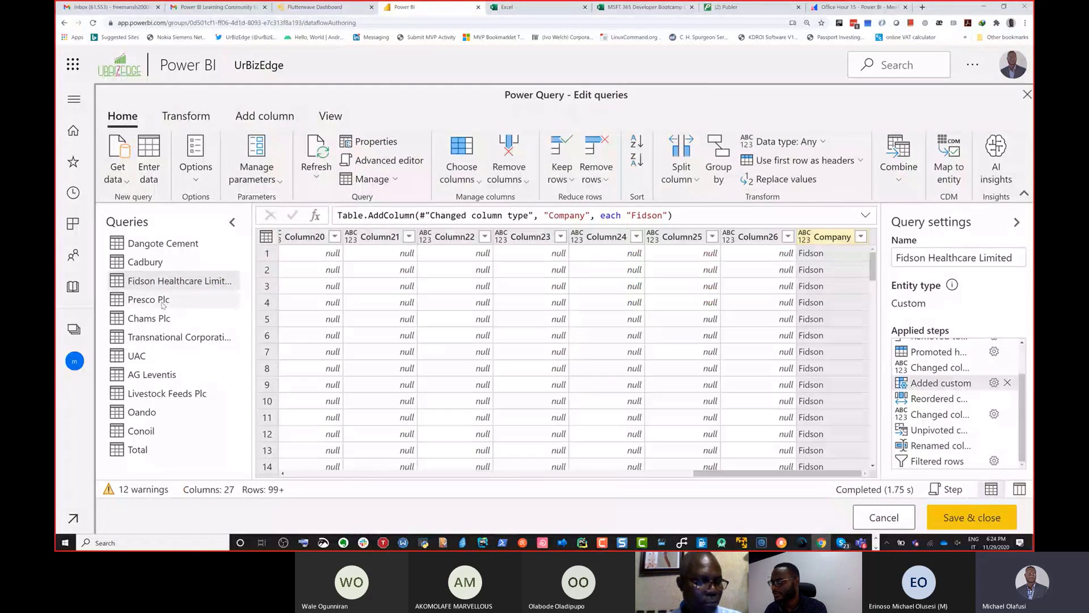
Step: Change the Company custom column formula in the Presco Plc query's Added custom step to "Presco"
left_click(163, 304)
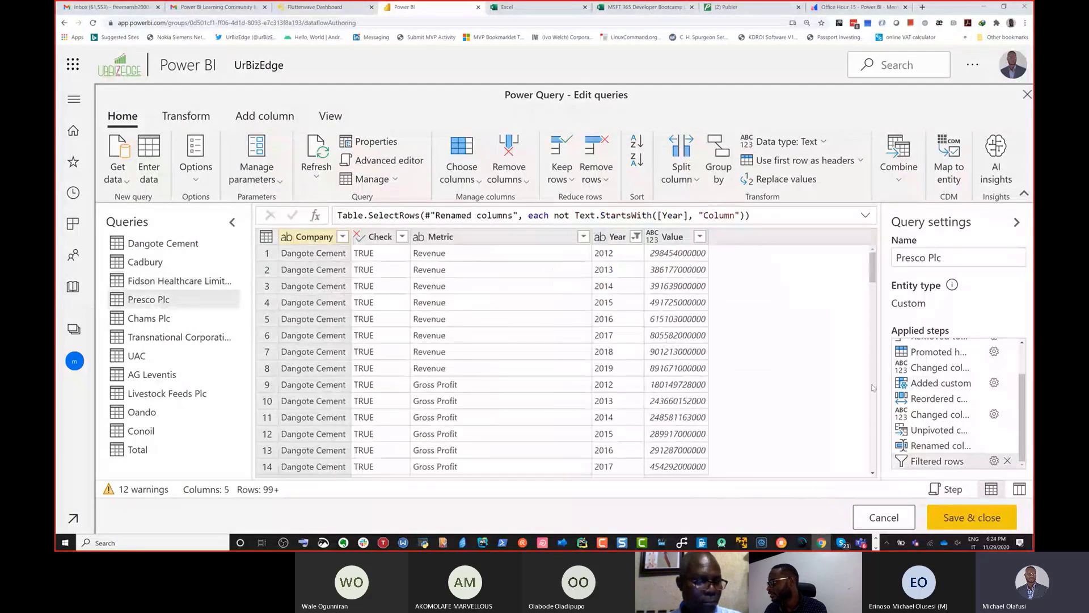
left_click(993, 383)
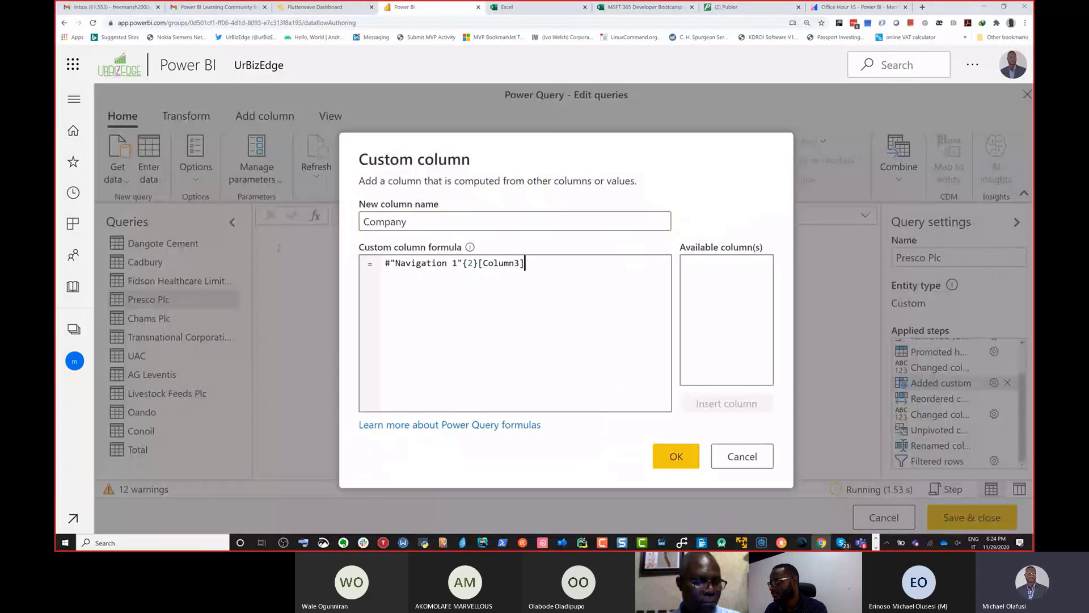
key("ctrl+a")
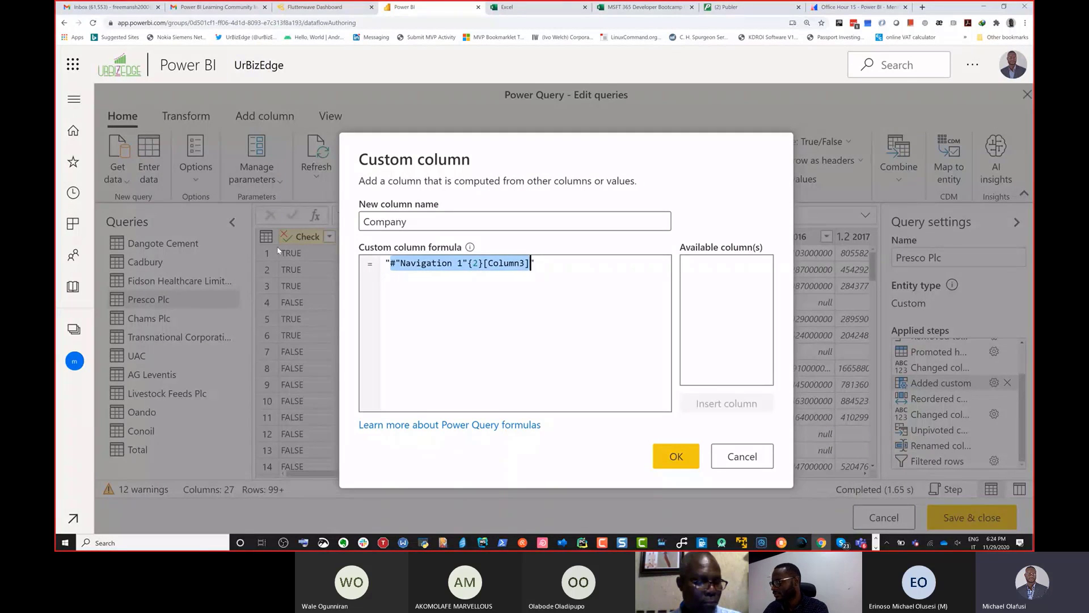
type("\"Pe")
key("BackSpace")
type("resco")
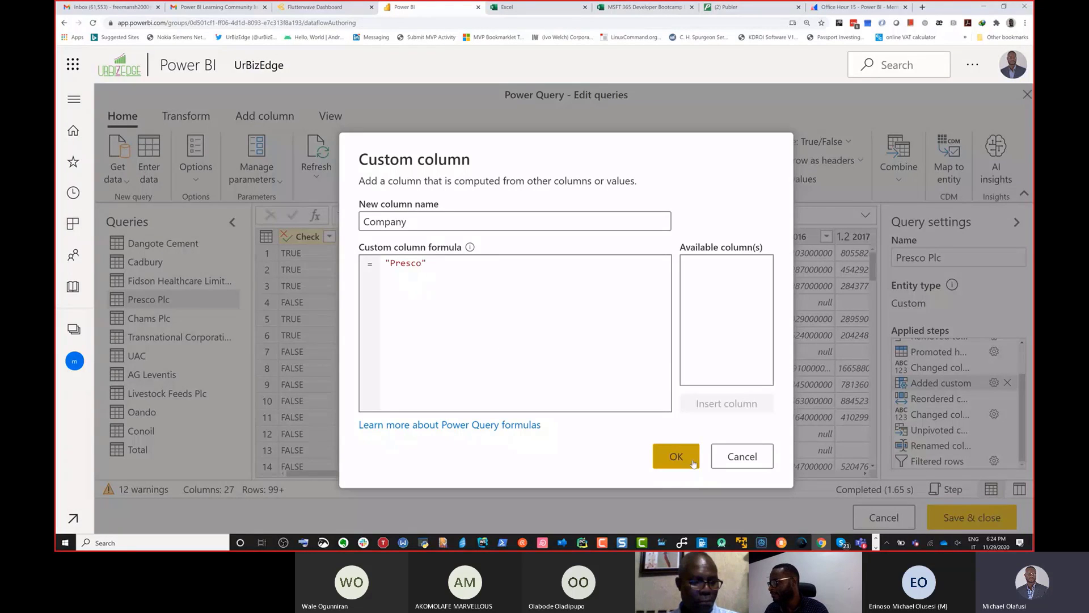
left_click(675, 455)
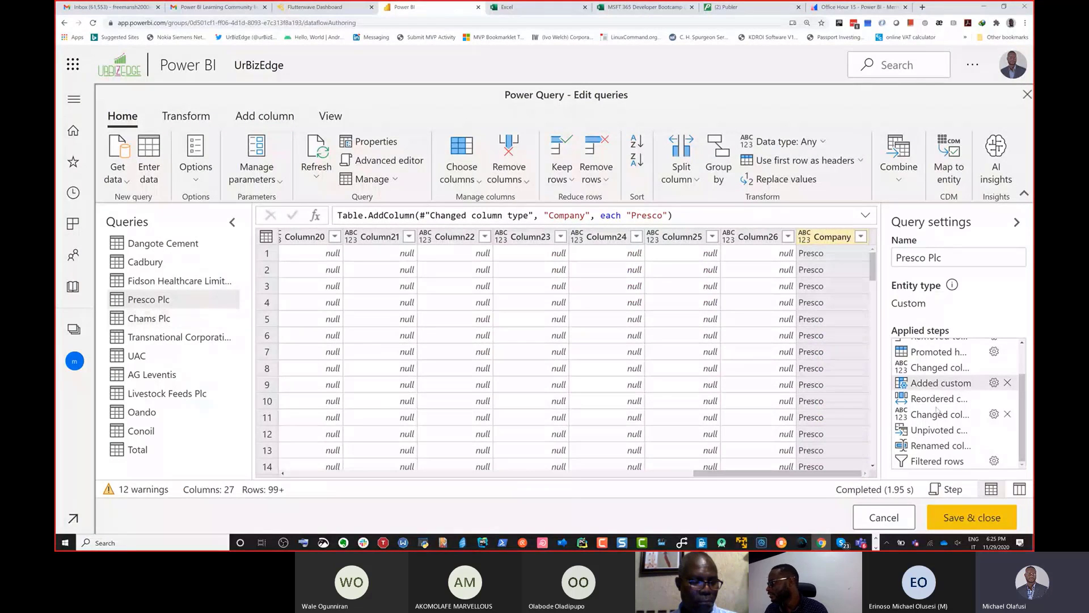
Step: Change the Company custom column formula in the Chams Plc query's Added custom step to "Chams"
left_click(187, 325)
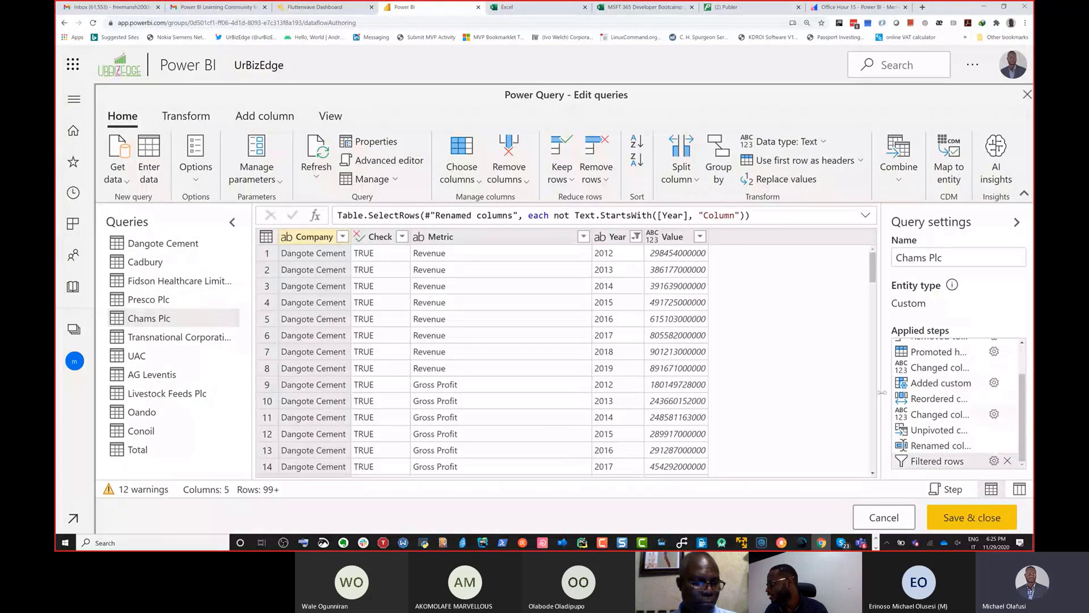
left_click(993, 383)
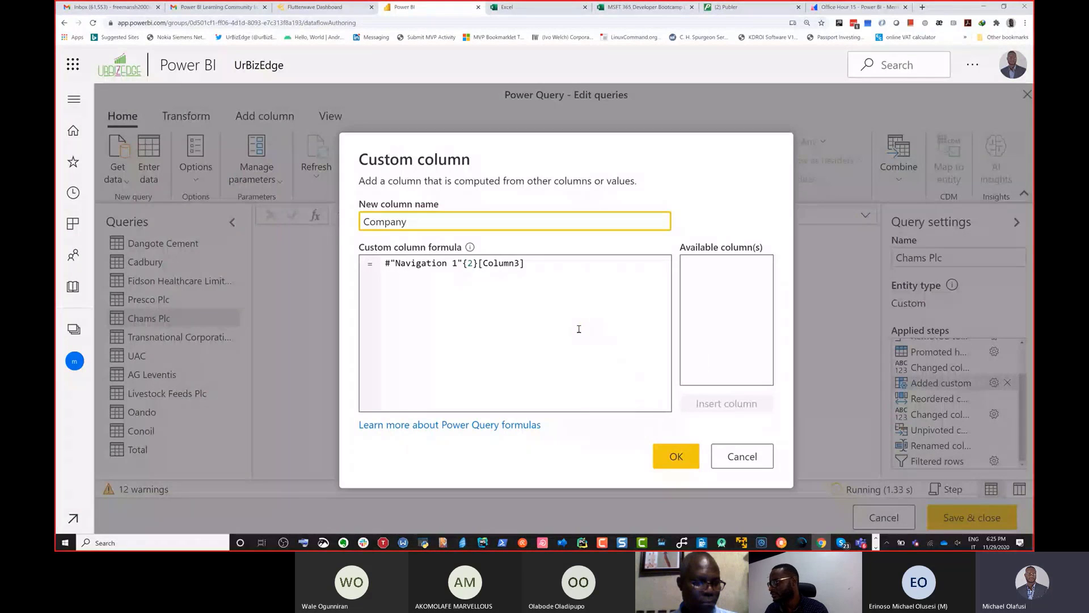
left_click_drag(538, 265, 500, 265)
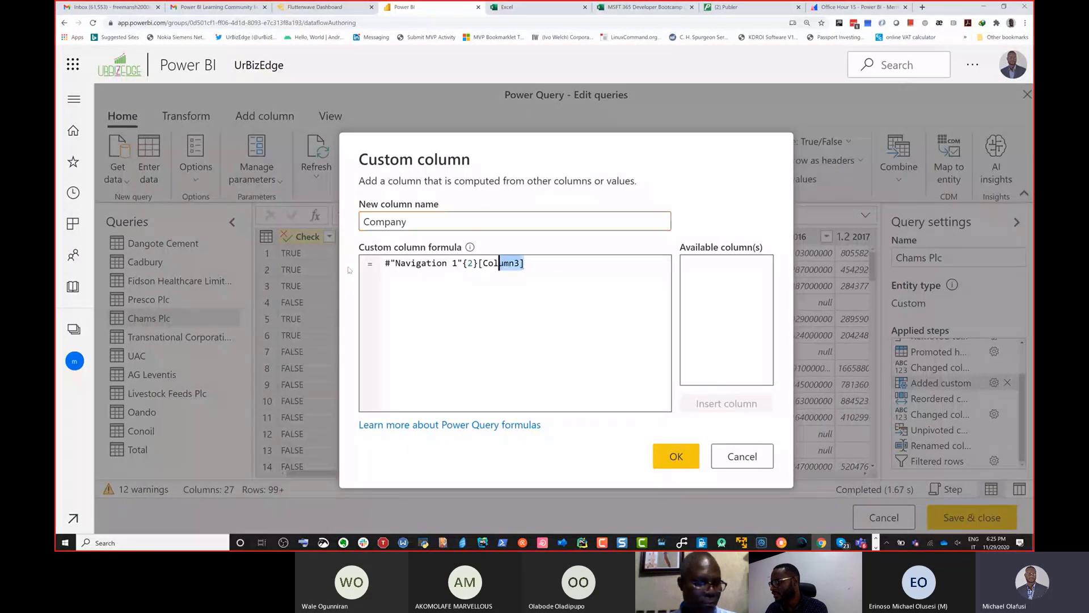
left_click_drag(348, 270, 334, 271)
type("\"")
type("Chams")
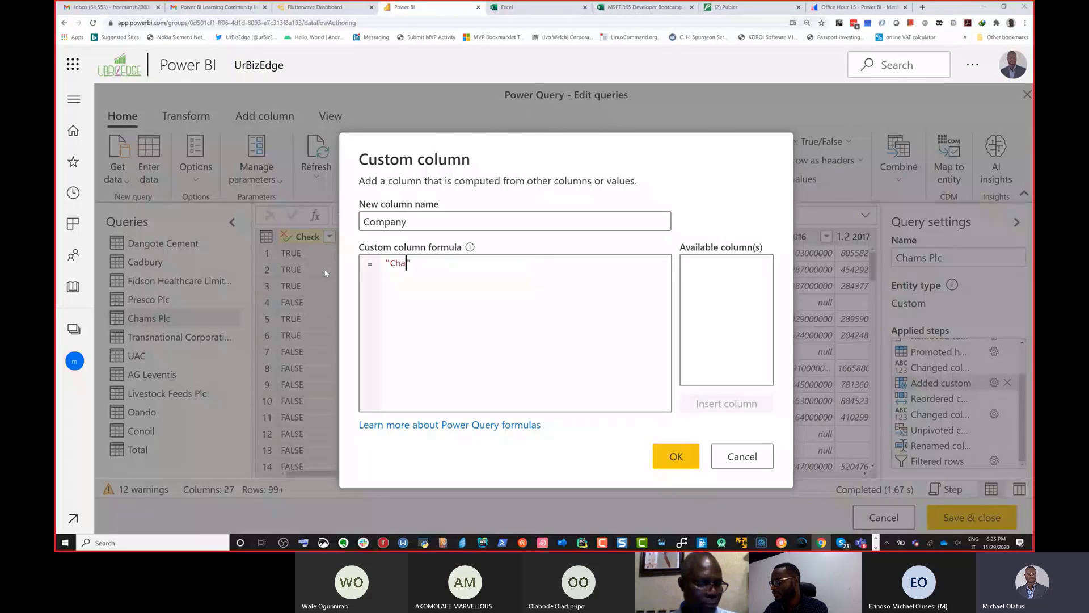
left_click(665, 459)
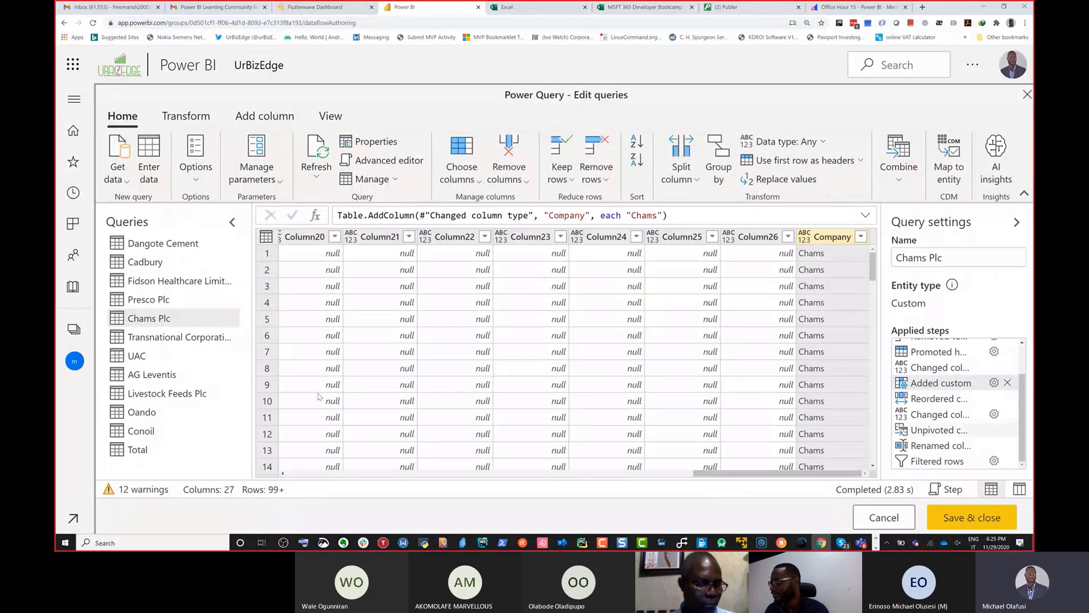
Step: Change the Company custom column formula in the Transnational Corporation query's Added custom step to "Transcorp"
left_click(179, 337)
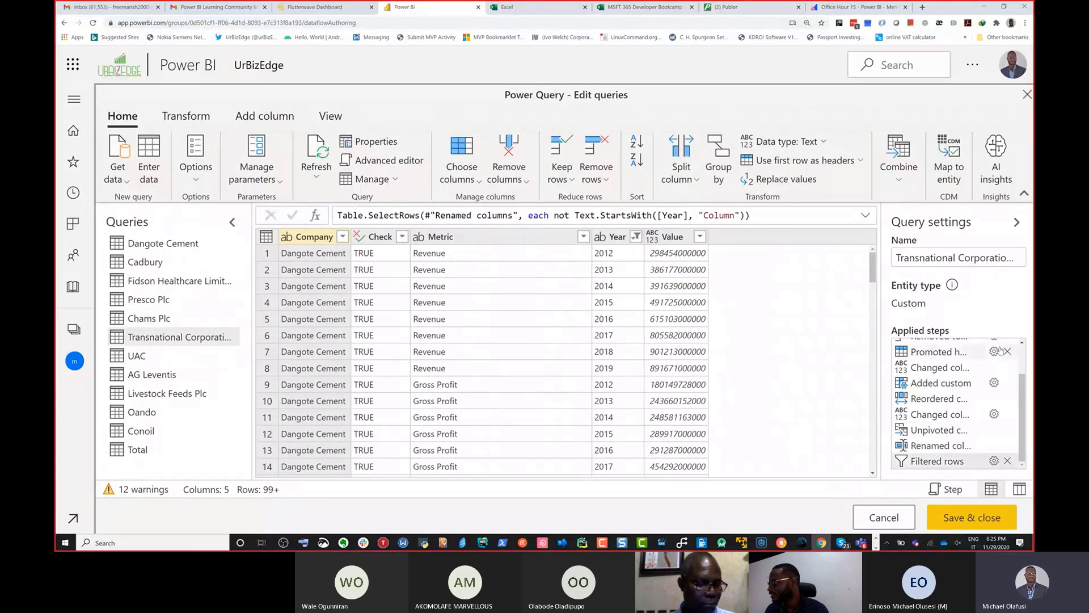
left_click(993, 383)
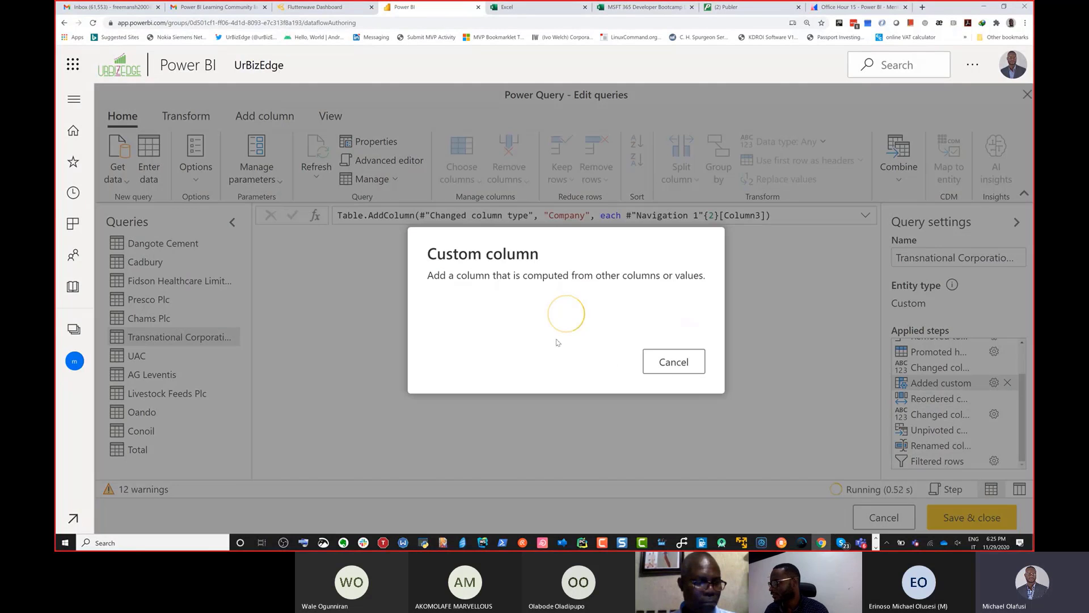
left_click(538, 313)
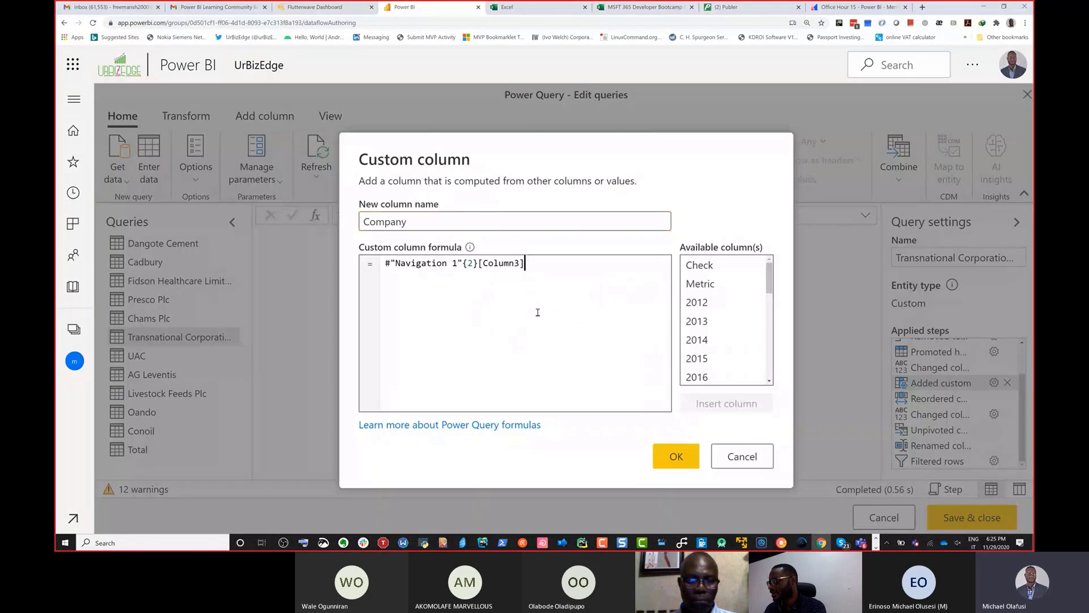
key("ctrl+a")
key("BackSpace")
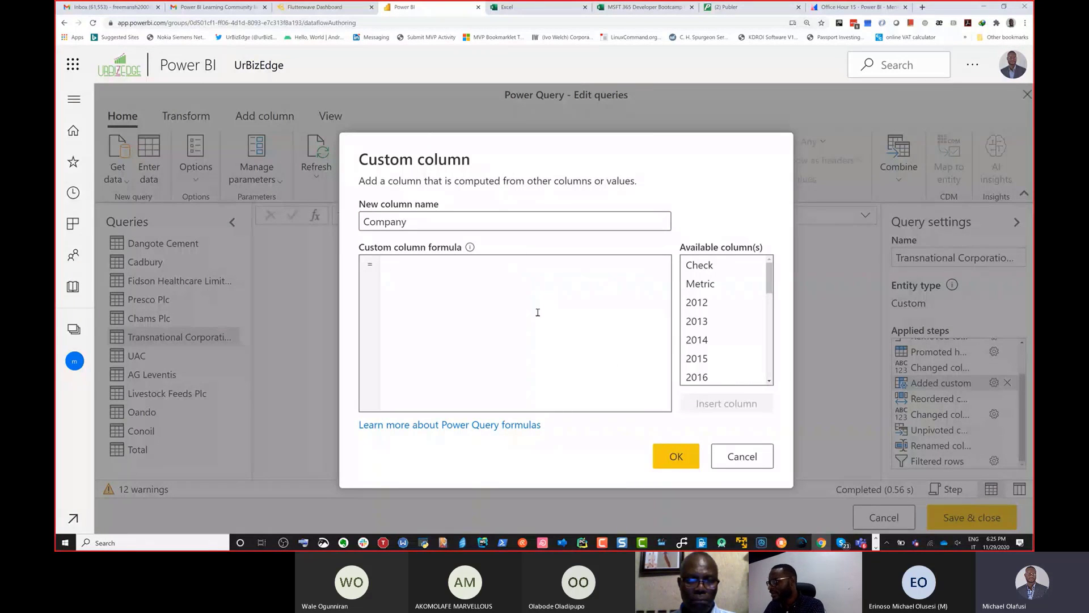
type("\"")
type("Tras")
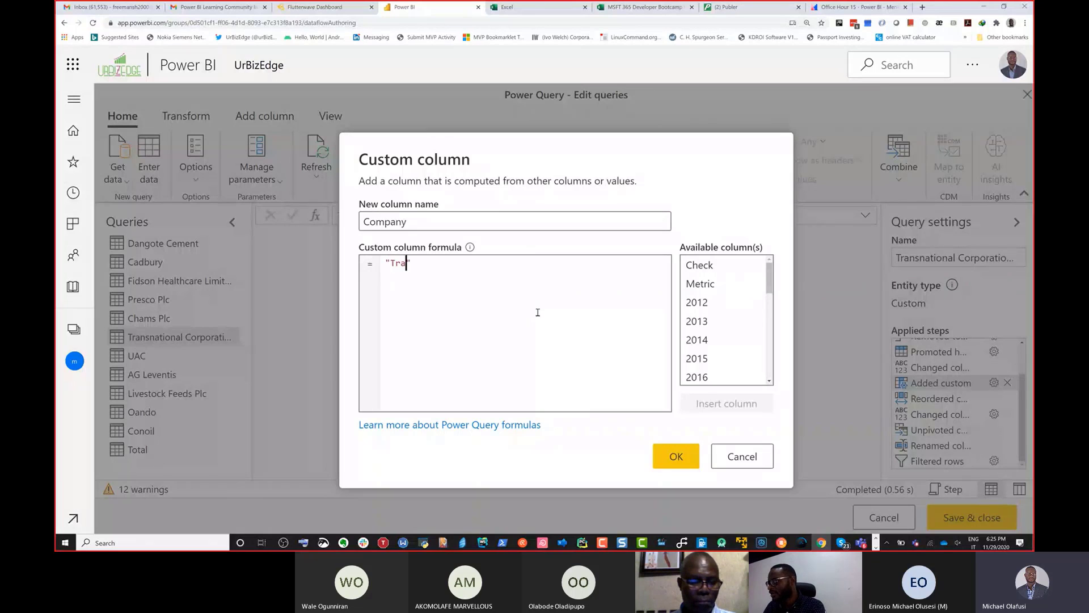
key("BackSpace")
type("nscon")
key("BackSpace")
type("rp")
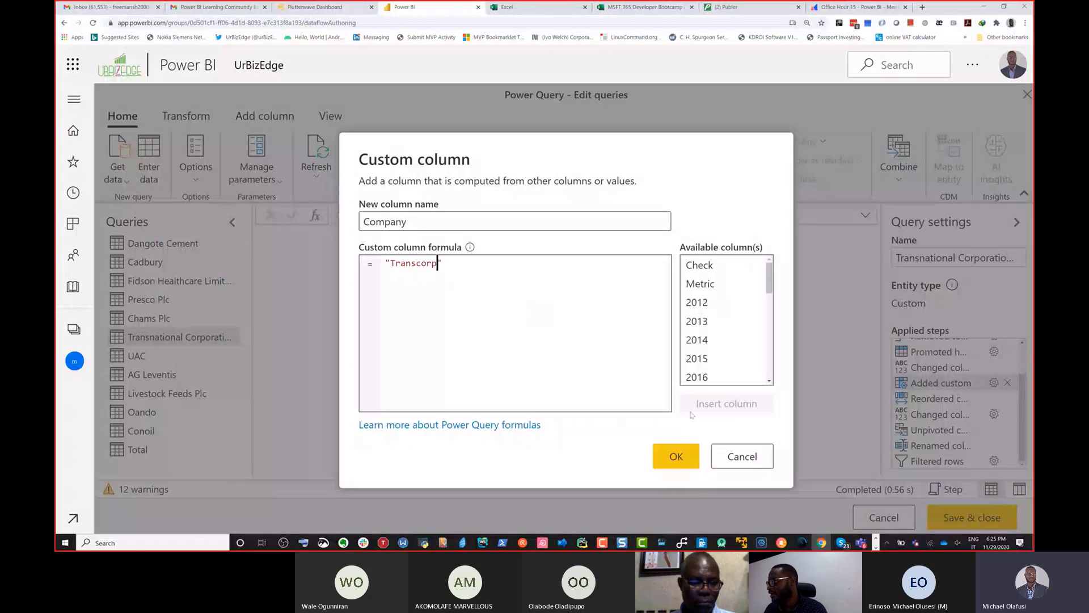
left_click(675, 456)
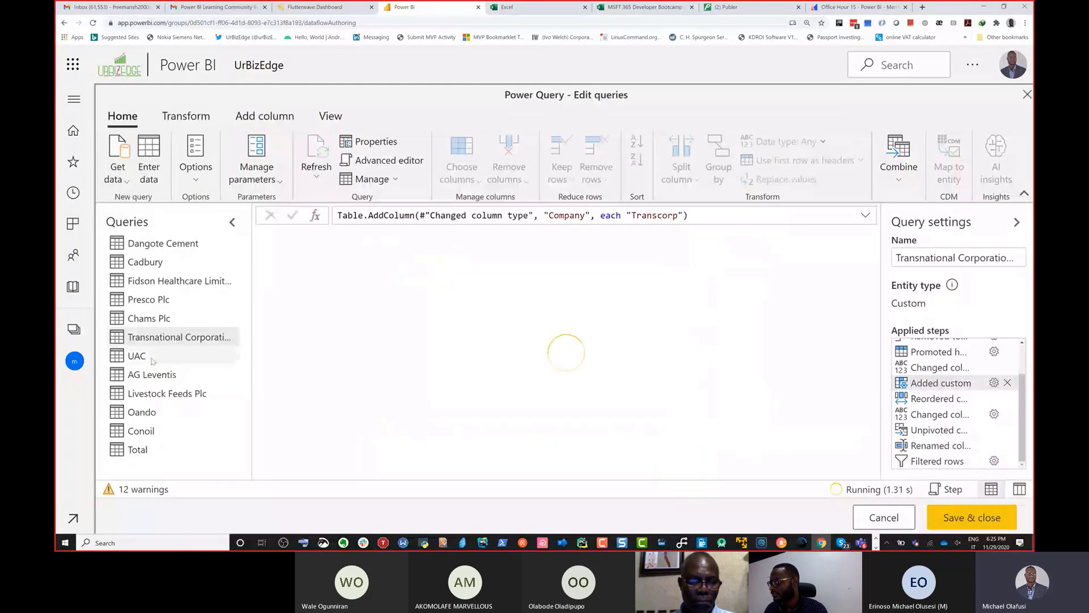
Step: Change the Company custom column formula in the UAC query's Added custom step to "UACN"
left_click(160, 357)
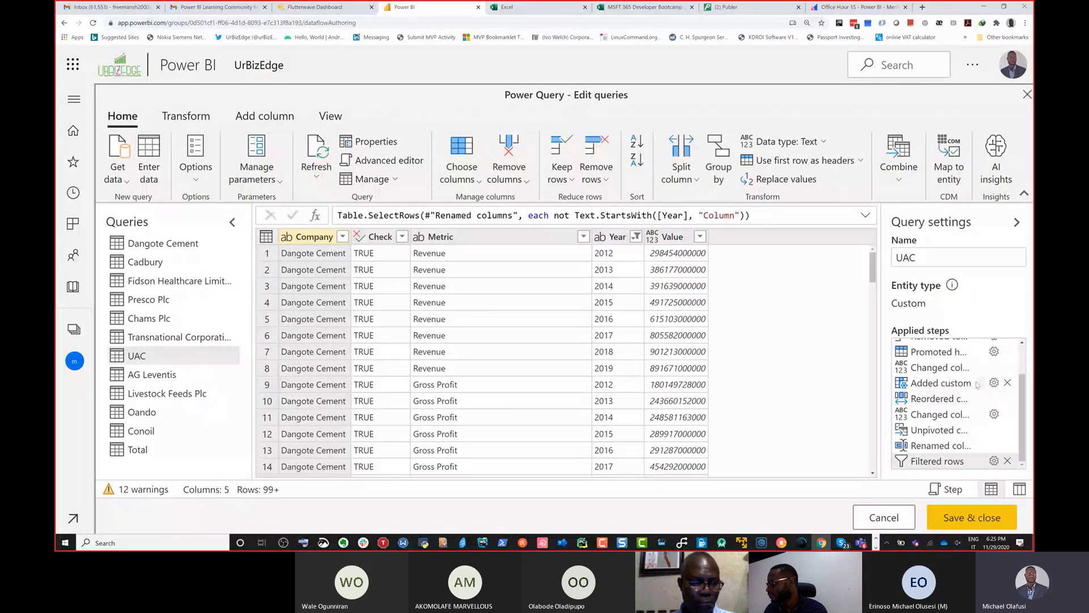
left_click(994, 383)
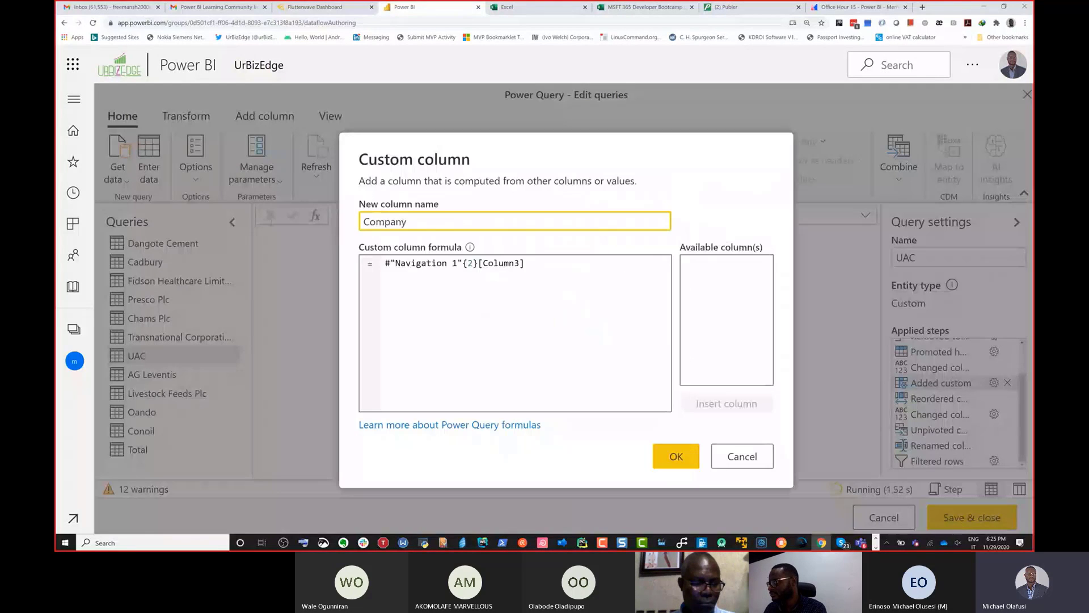
left_click(457, 315)
key("ctrl+a")
type("\"")
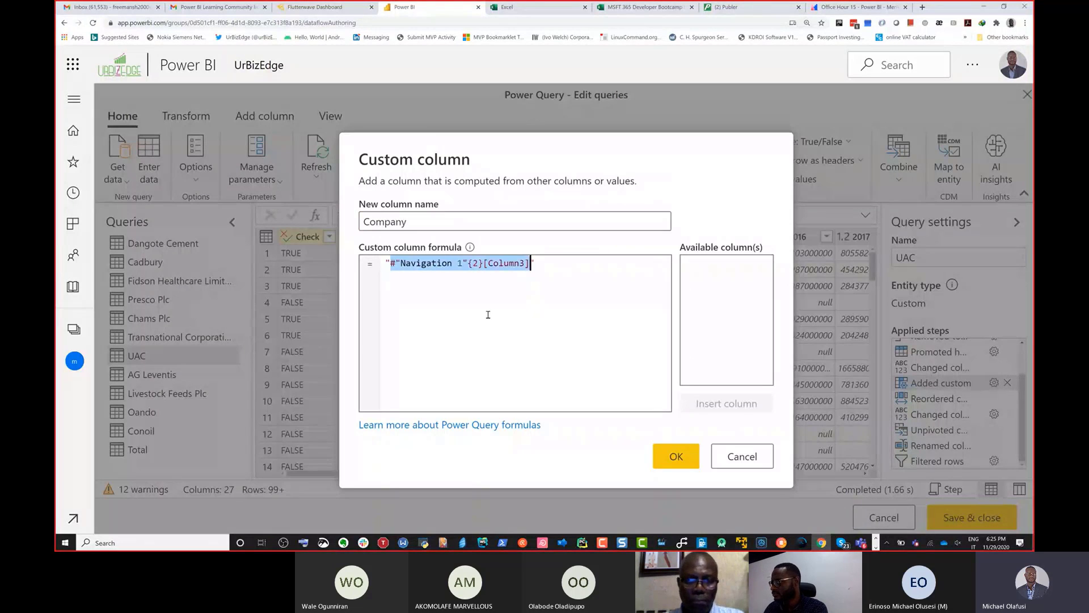
type("\"")
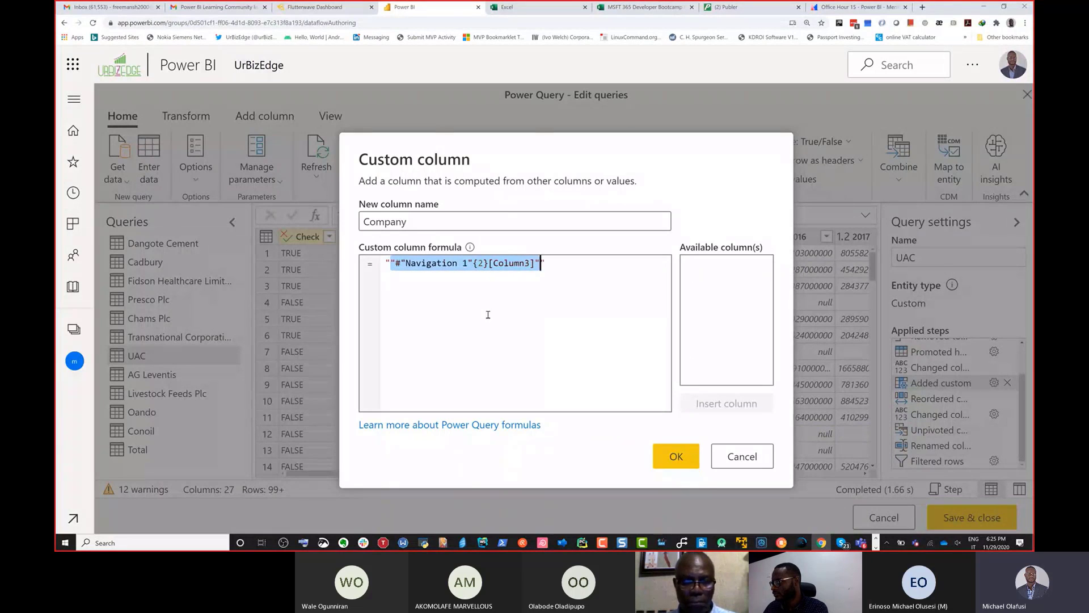
key("BackSpace")
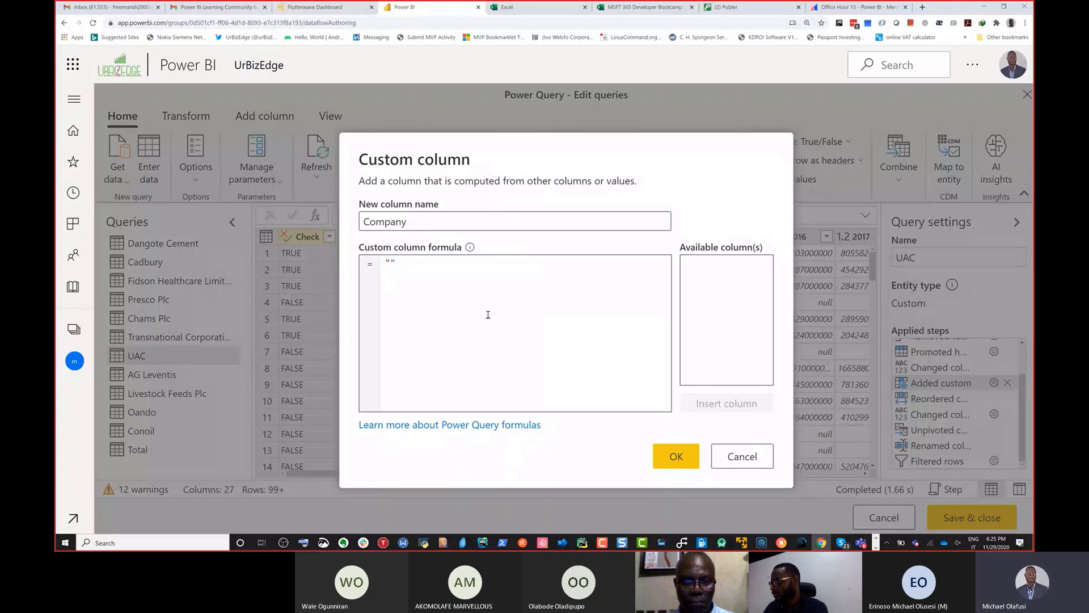
type("UAC")
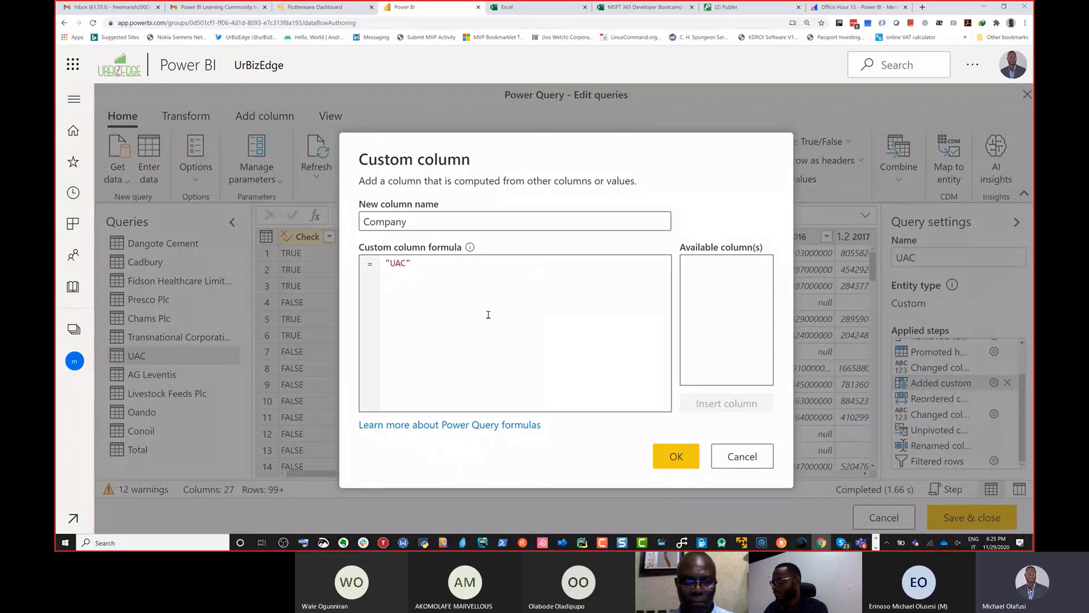
type("N")
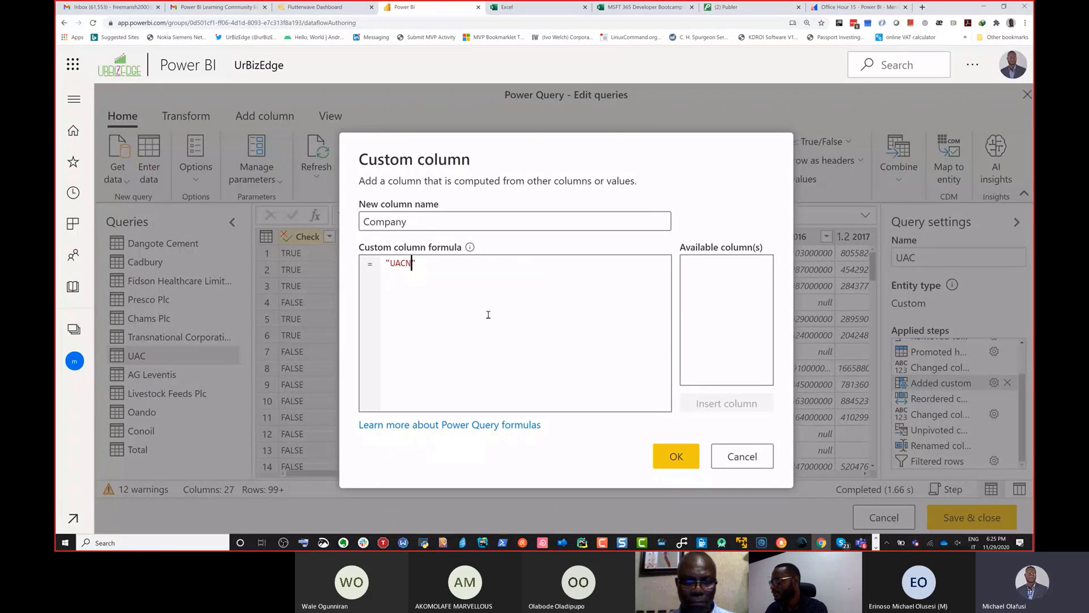
left_click(663, 451)
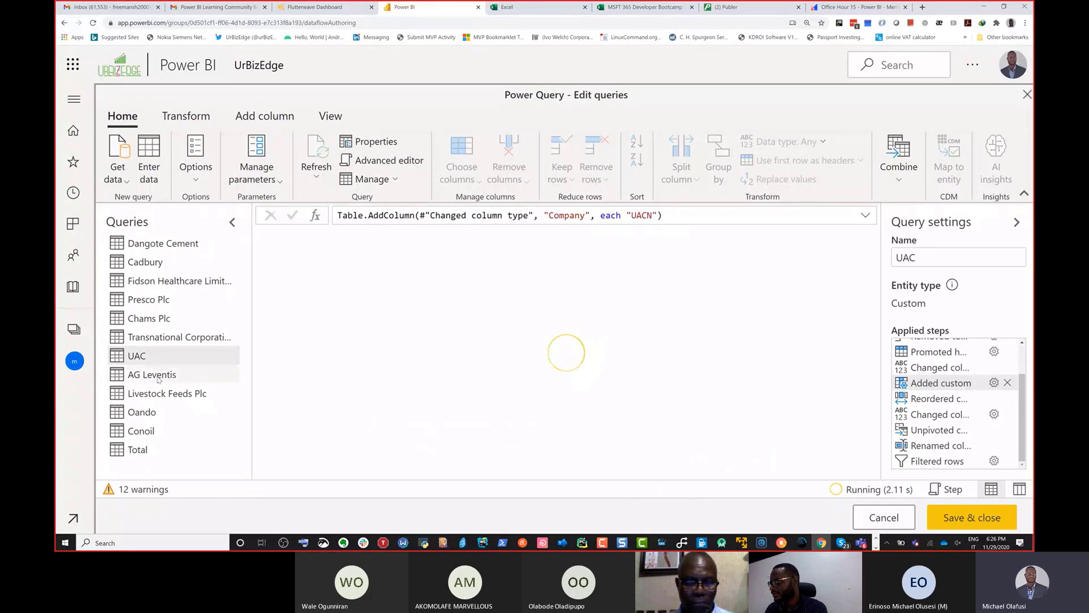
Step: Change the Company custom column formula in the AG Leventis query's Added custom step to "AG Leventis"
left_click(158, 374)
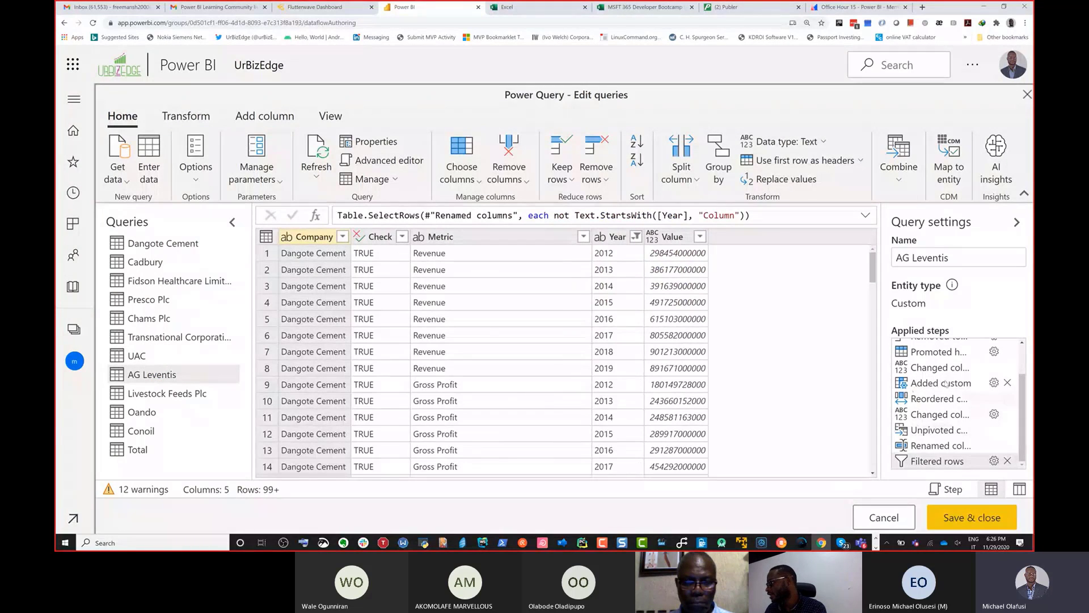
left_click(995, 383)
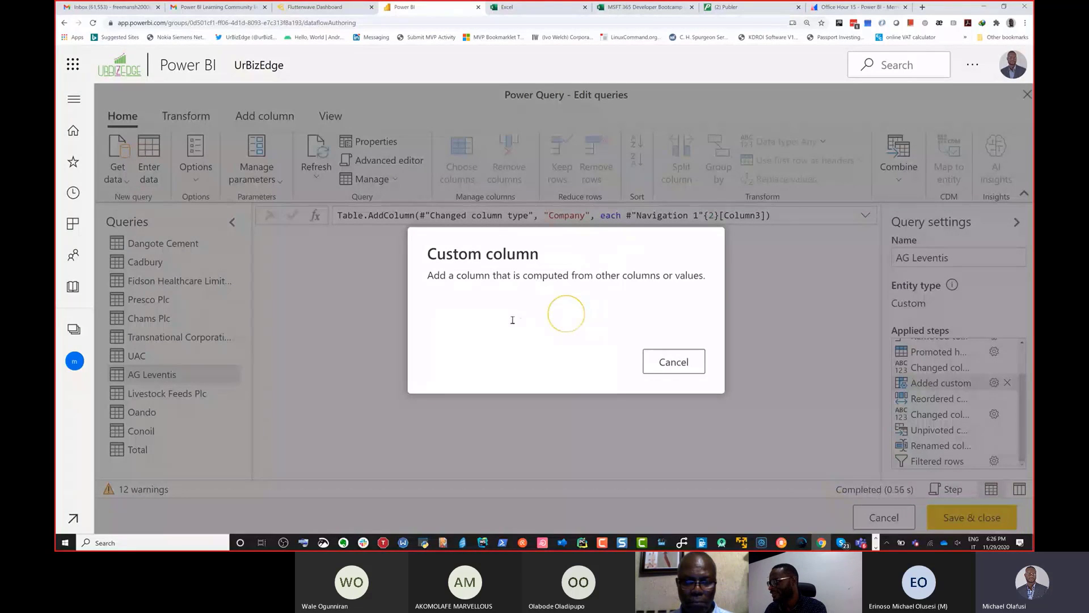
left_click_drag(525, 263, 385, 263)
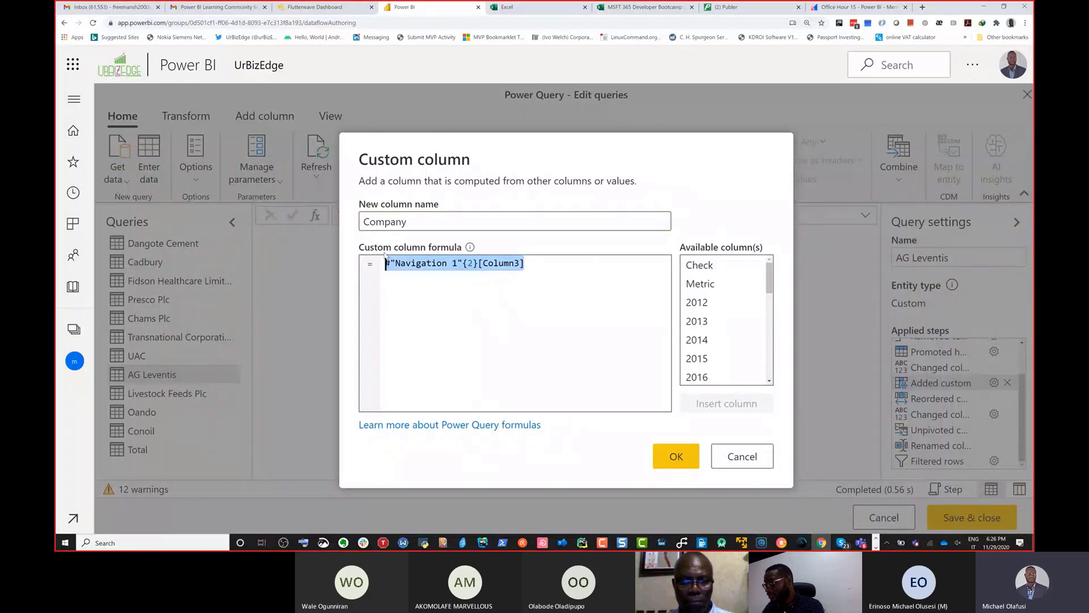
type("\"")
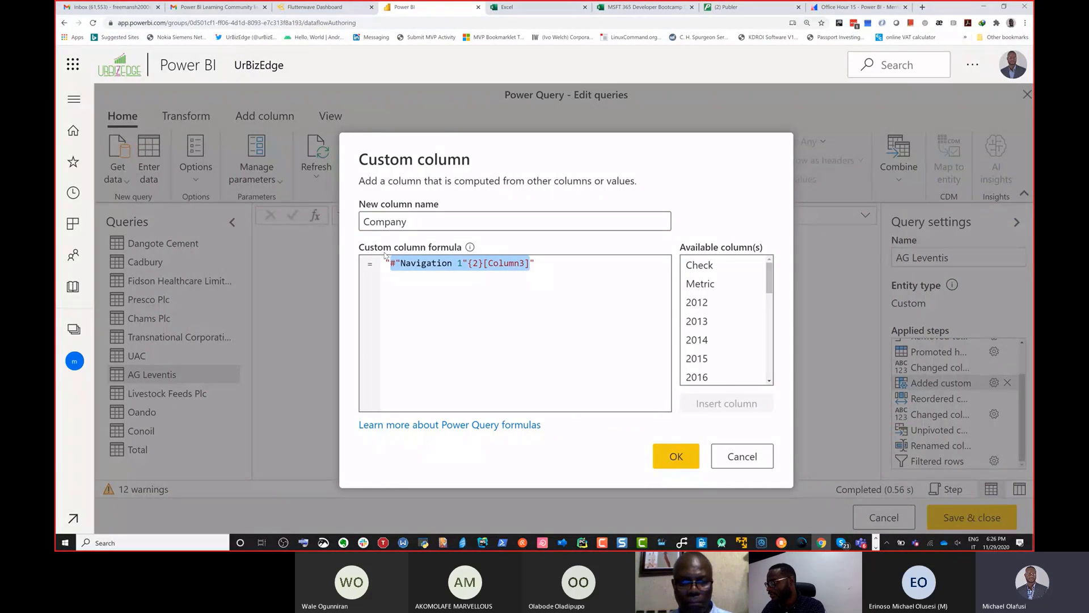
key("BackSpace")
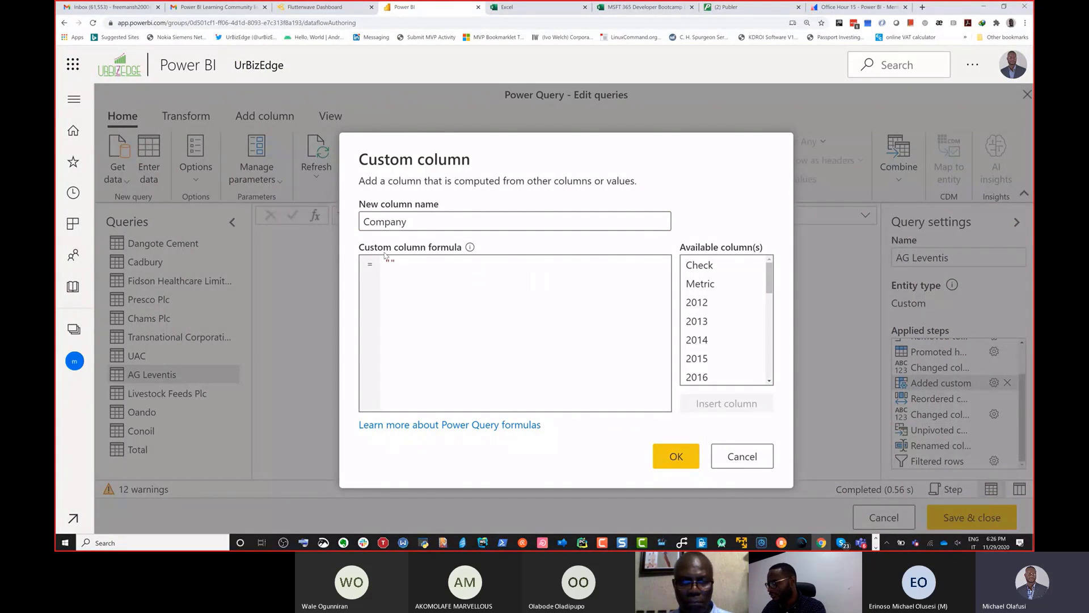
type("AG Leventis")
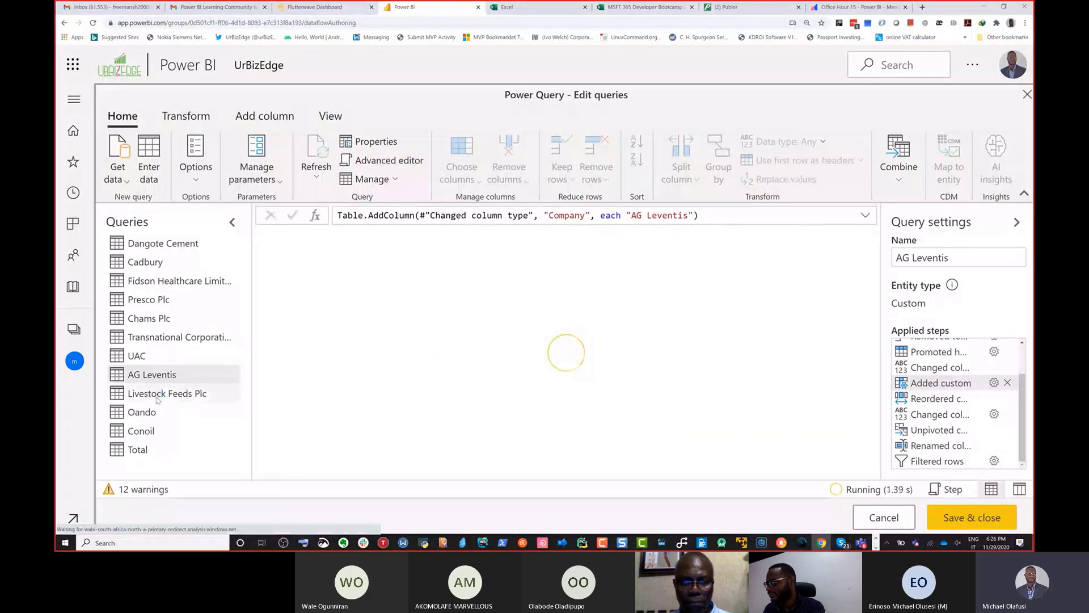
Step: Change the Company custom column formula in the Livestock Feeds Plc query's Added custom step to "Livestock Feeds"
left_click(994, 383)
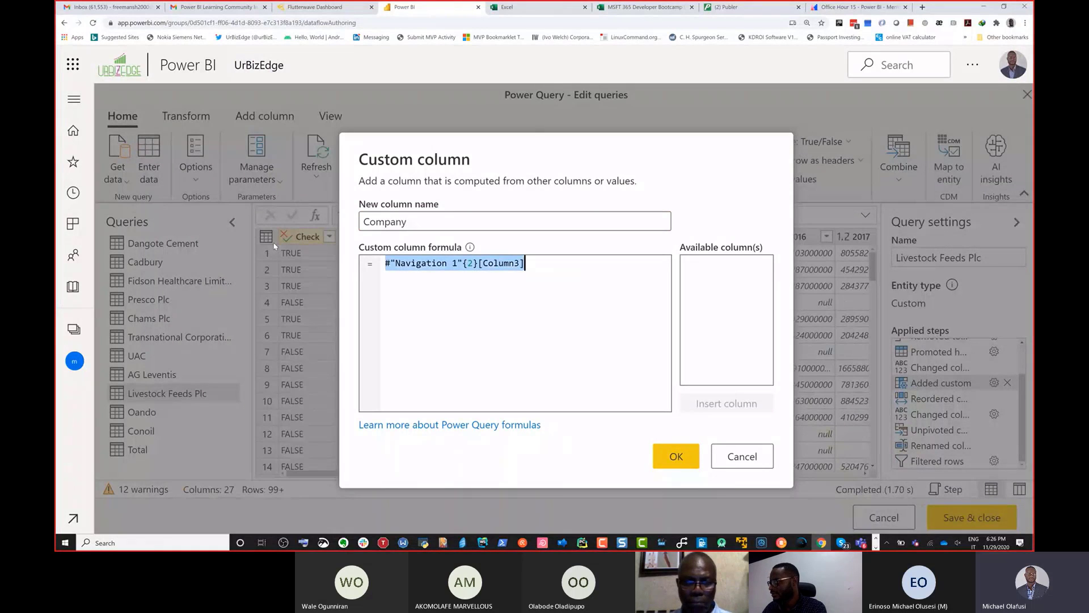
key("ctrl+a")
key("BackSpace")
type("\"")
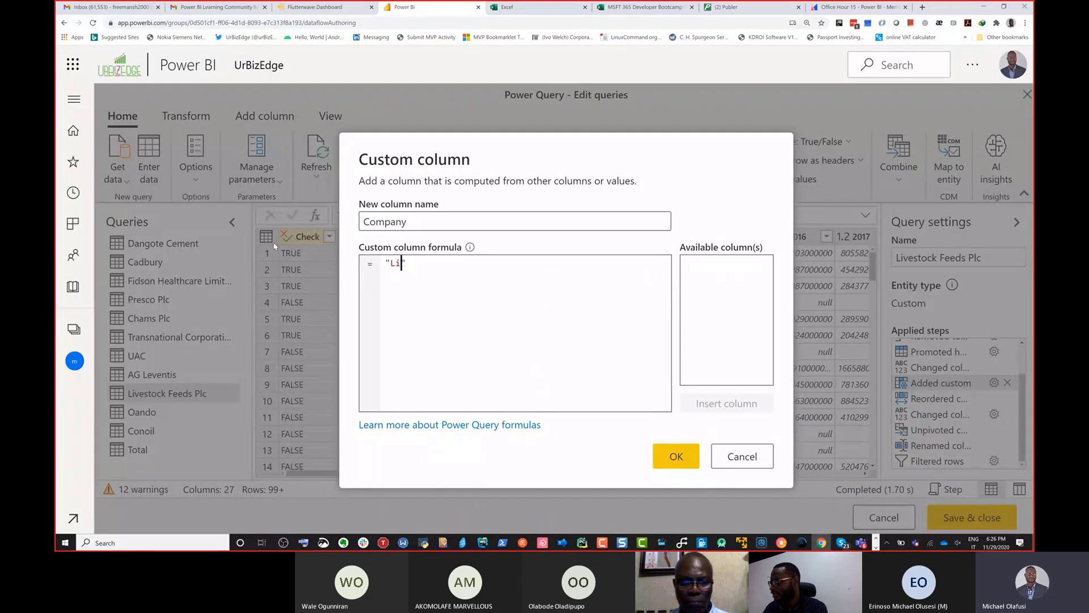
type("Livestock e")
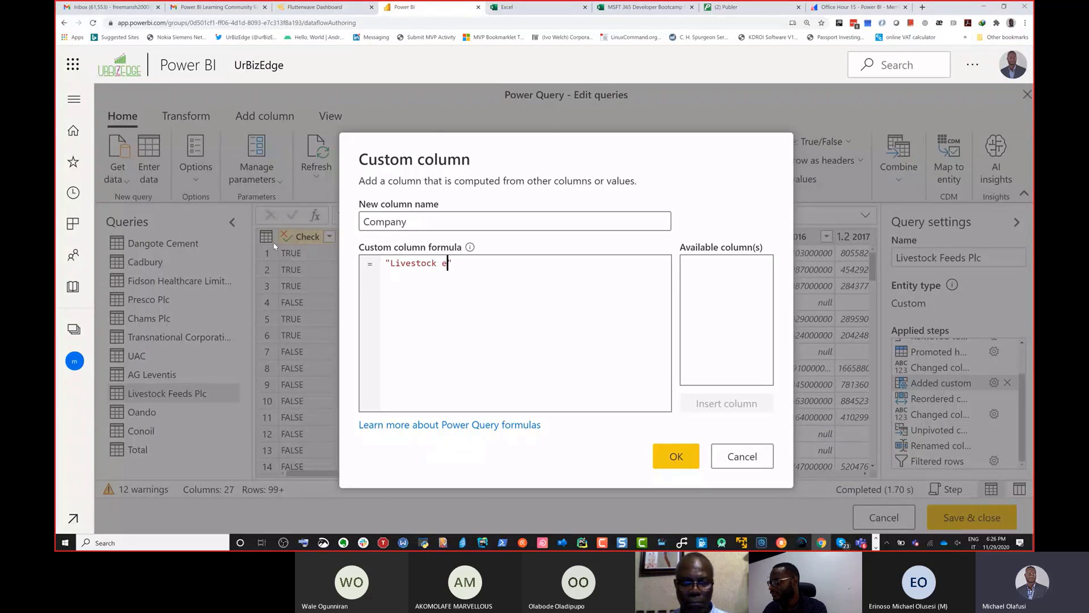
type("Feeds")
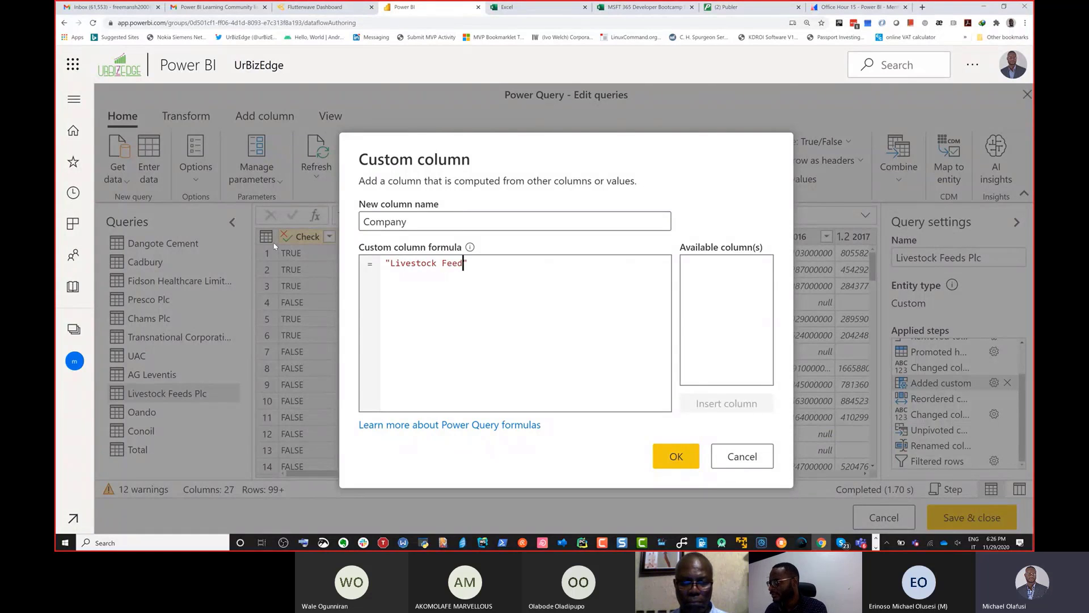
left_click(678, 457)
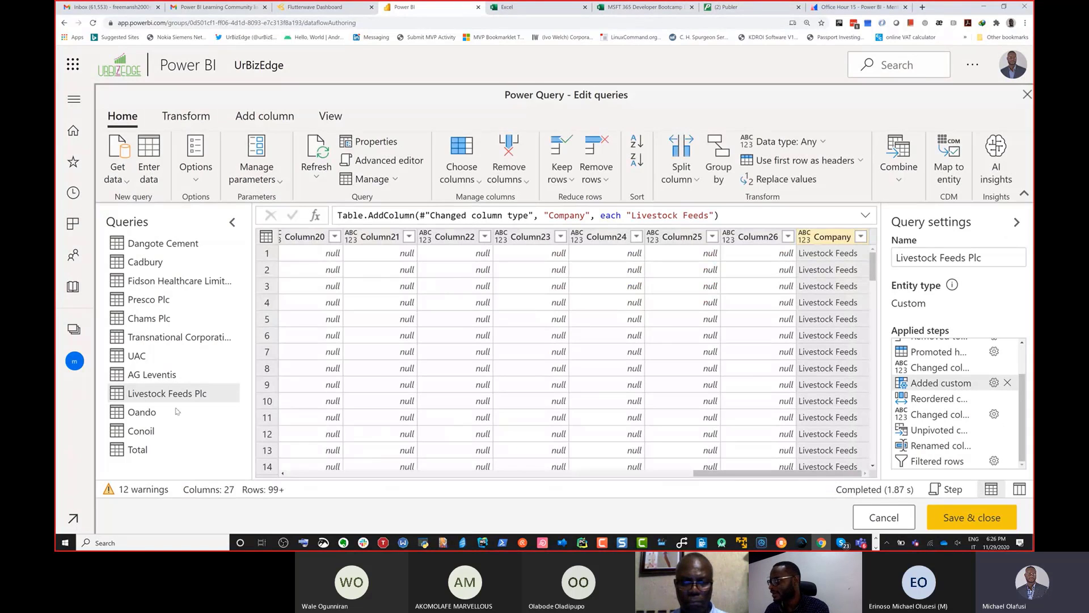
Step: Change the Company custom column formula in the Oando query's Added custom step to "Oando"
left_click(177, 411)
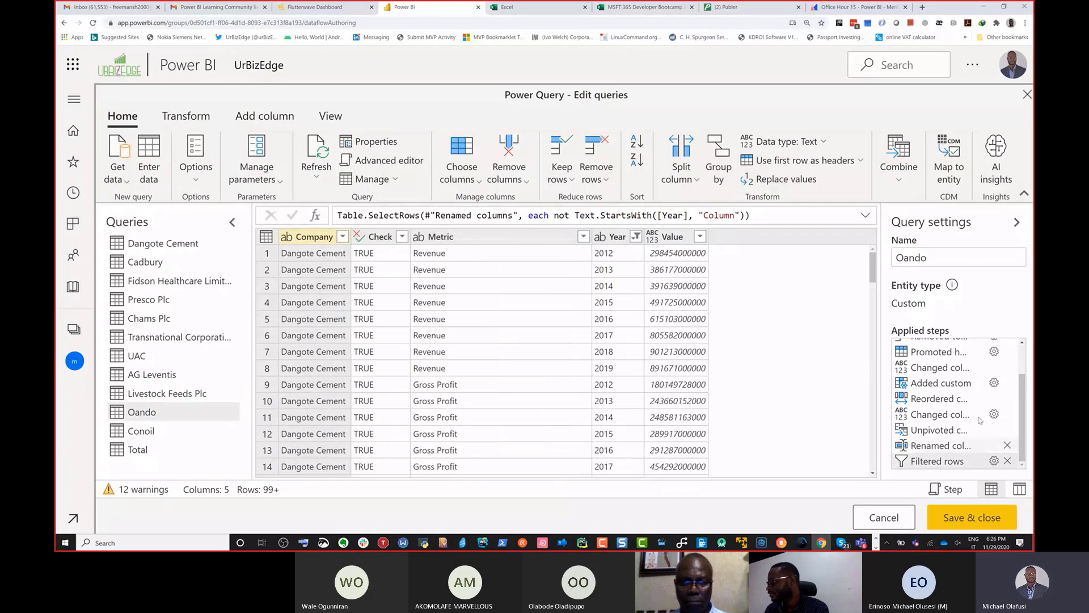
left_click(993, 383)
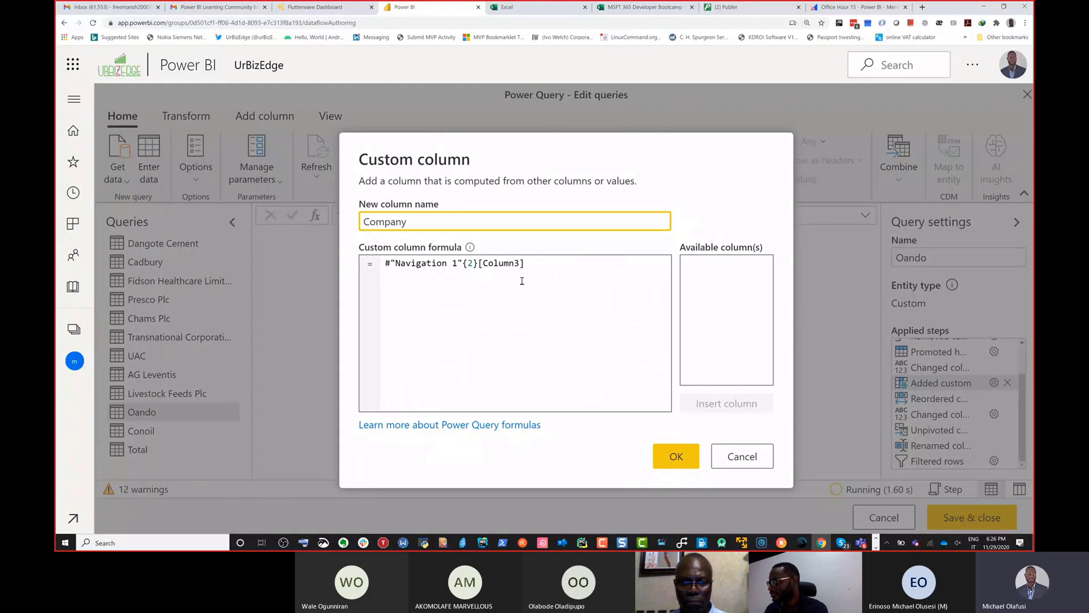
triple_click(528, 265)
key("BackSpace")
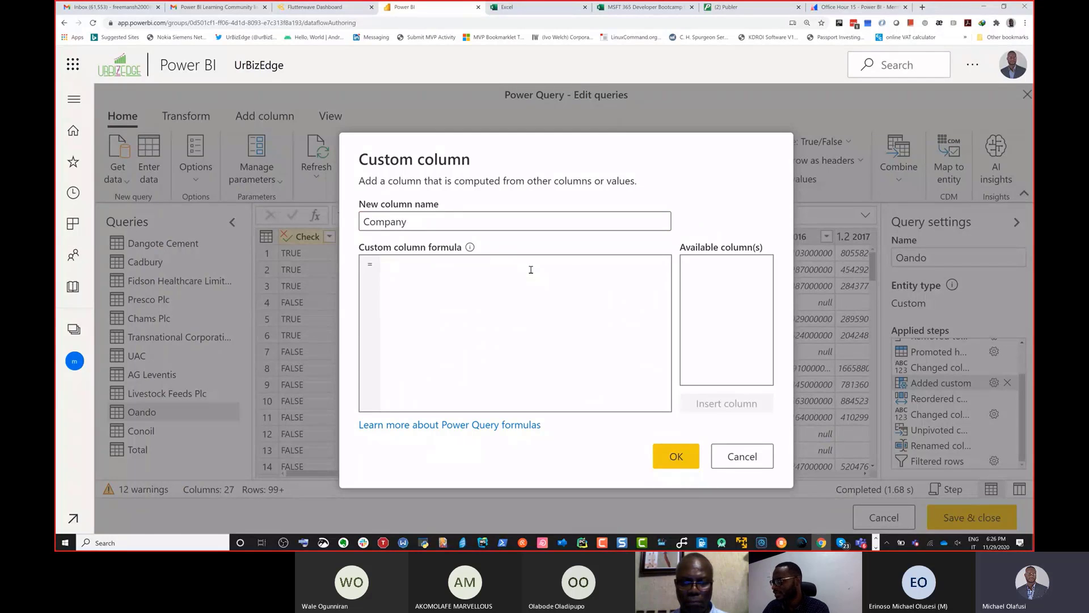
type("\"")
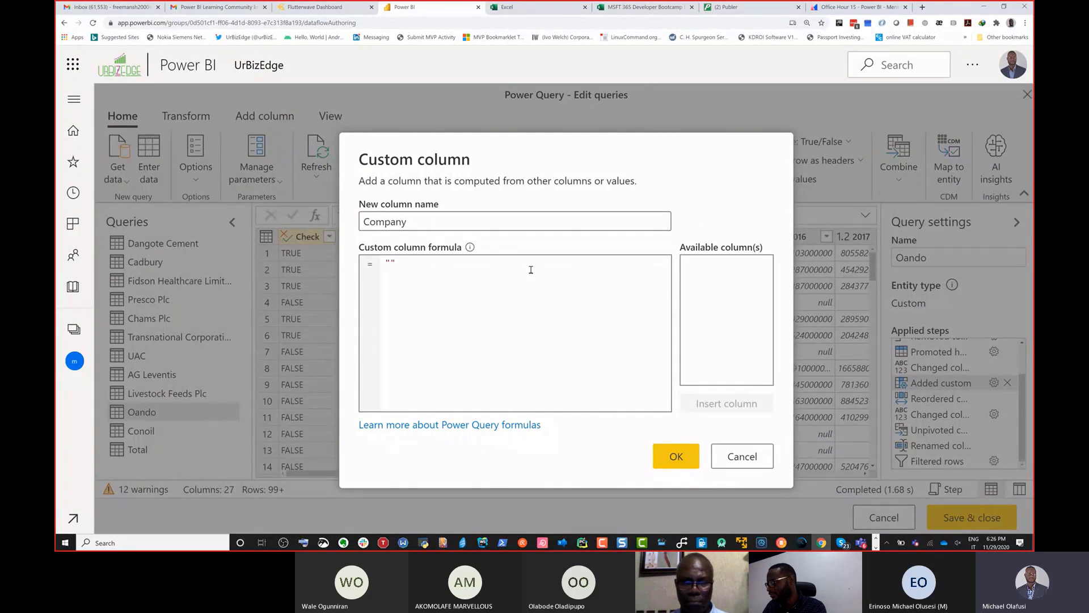
type("Oando")
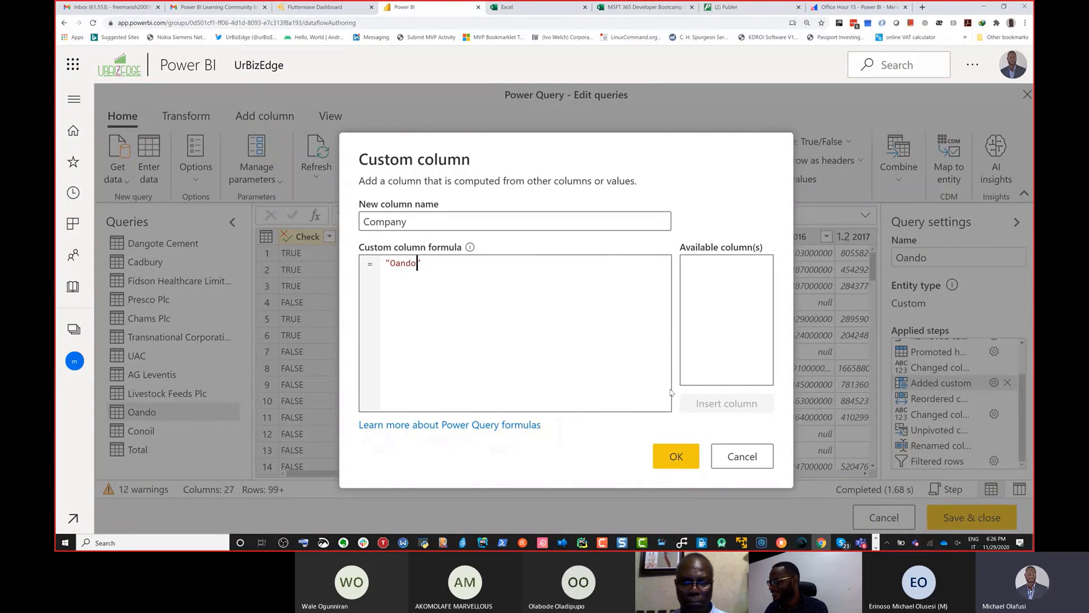
left_click(675, 459)
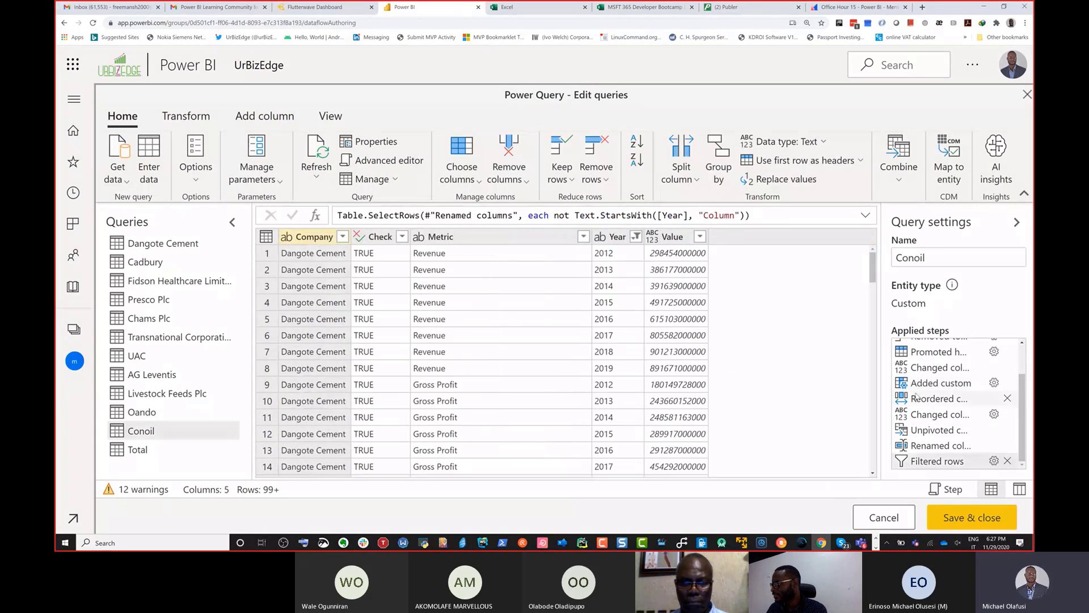
Step: Change the Company custom column formula in the Conoil query's Added custom step to "Conoil"
left_click(994, 383)
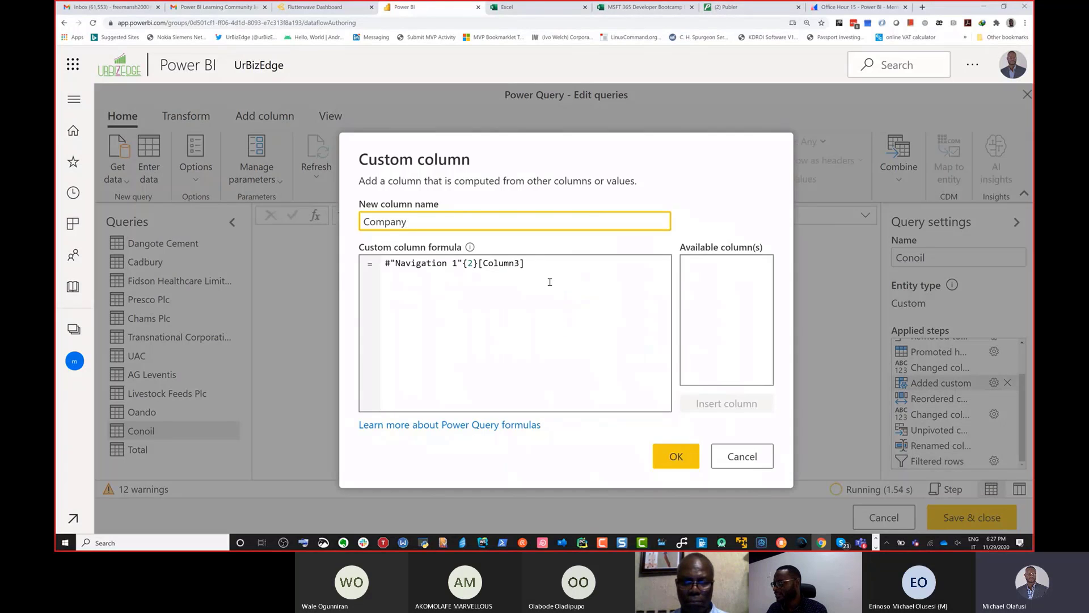
left_click(464, 301)
key("ctrl+a")
key("BackSpace")
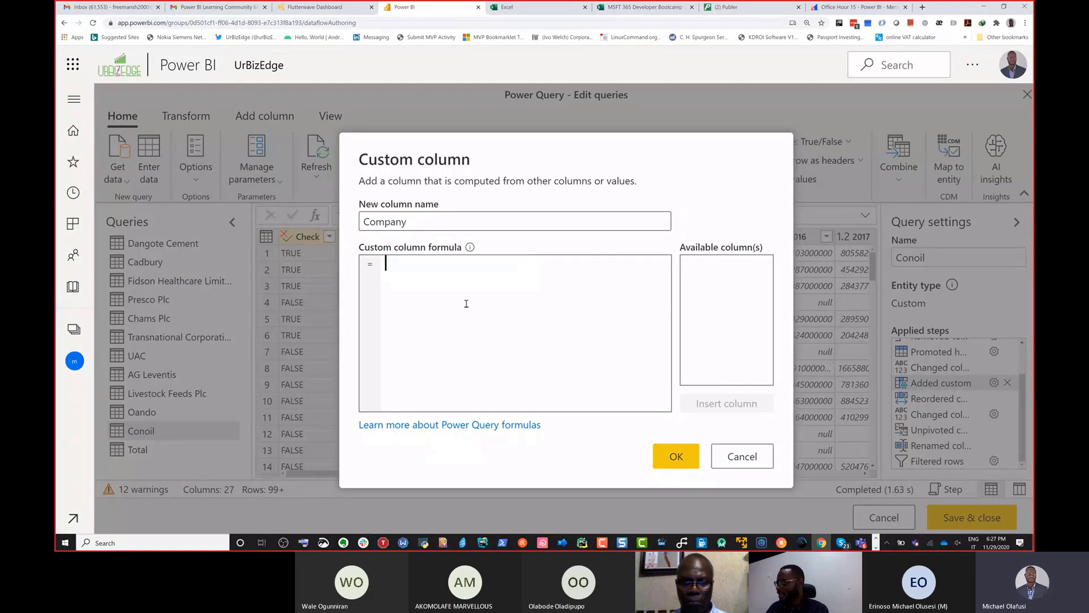
type("\"")
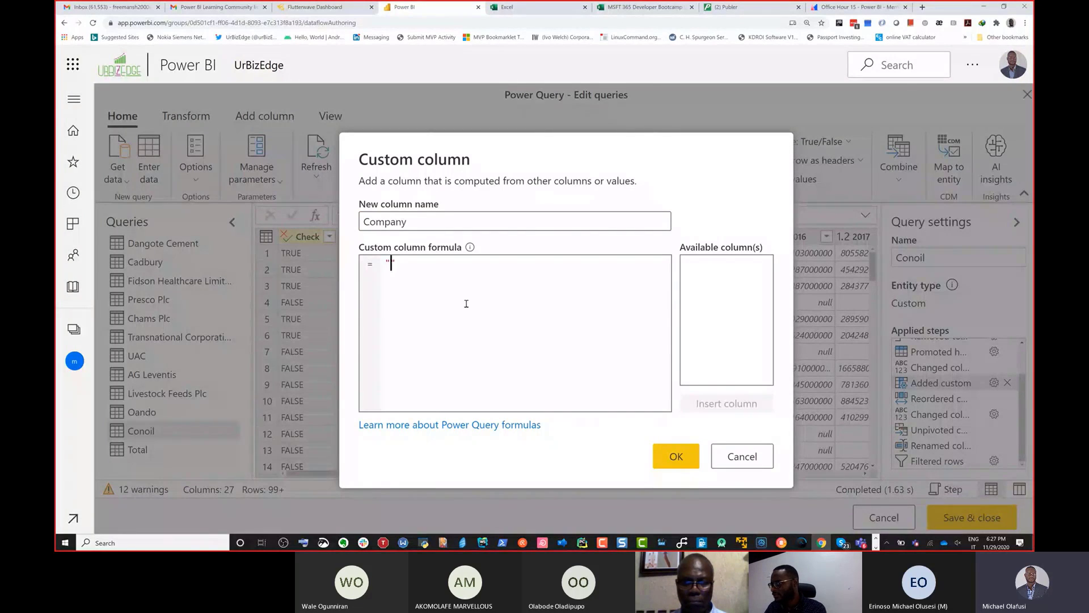
type("Conoil")
left_click(678, 455)
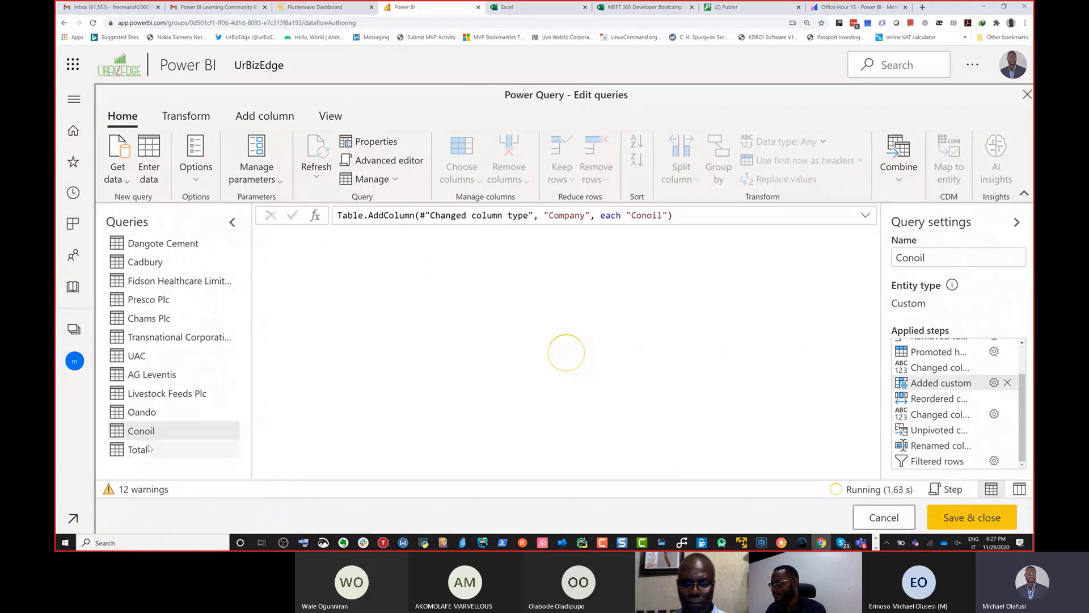
Step: Change the Company custom column formula in the Total query's Added custom step to "Total" and return to its Filtered rows step
left_click(150, 448)
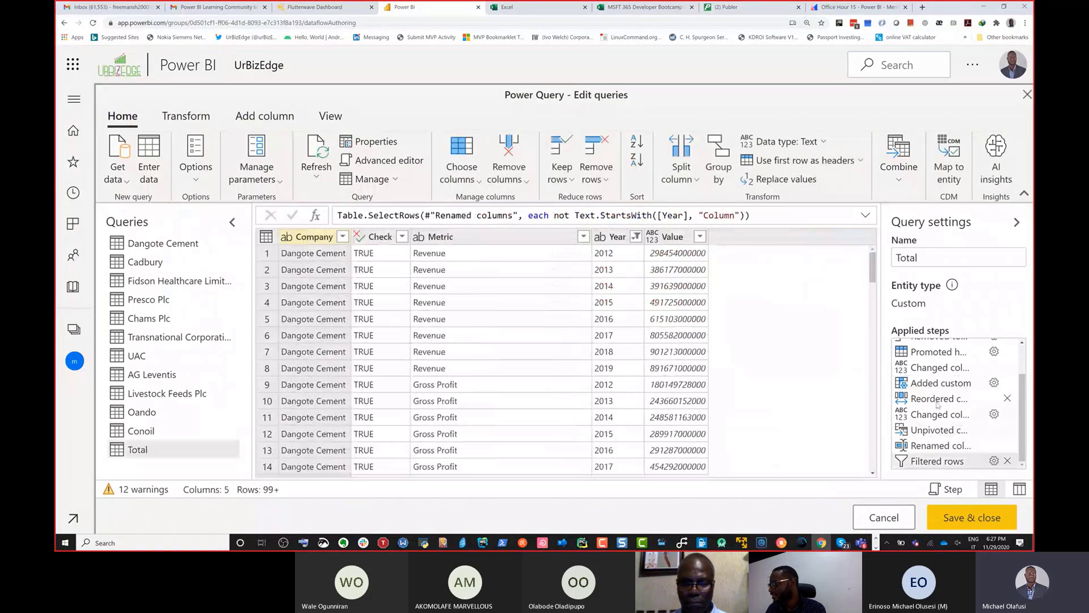
left_click(994, 382)
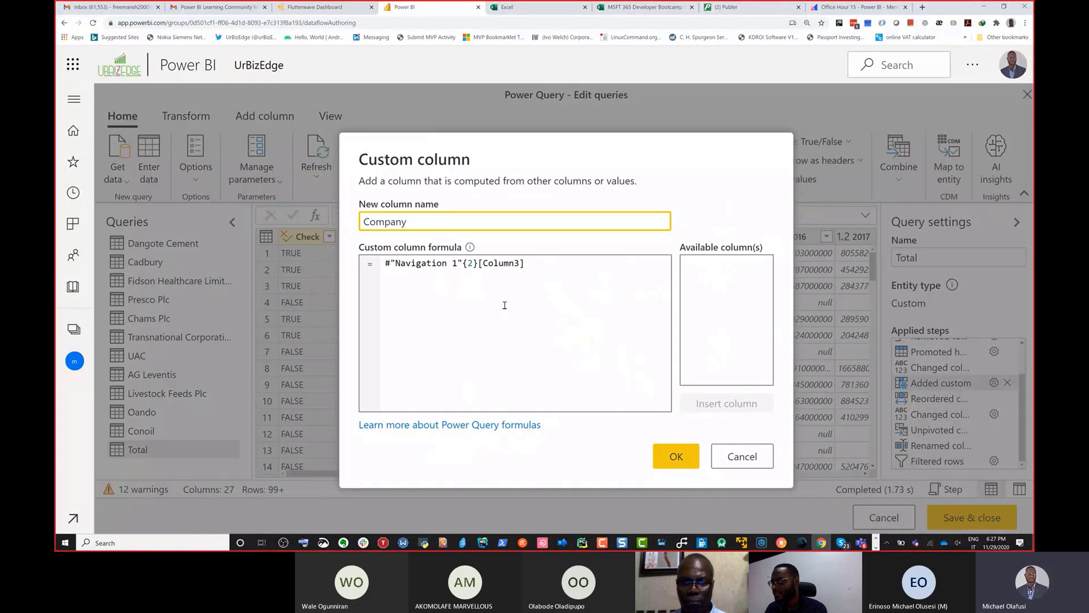
left_click(537, 276)
key("ctrl+a")
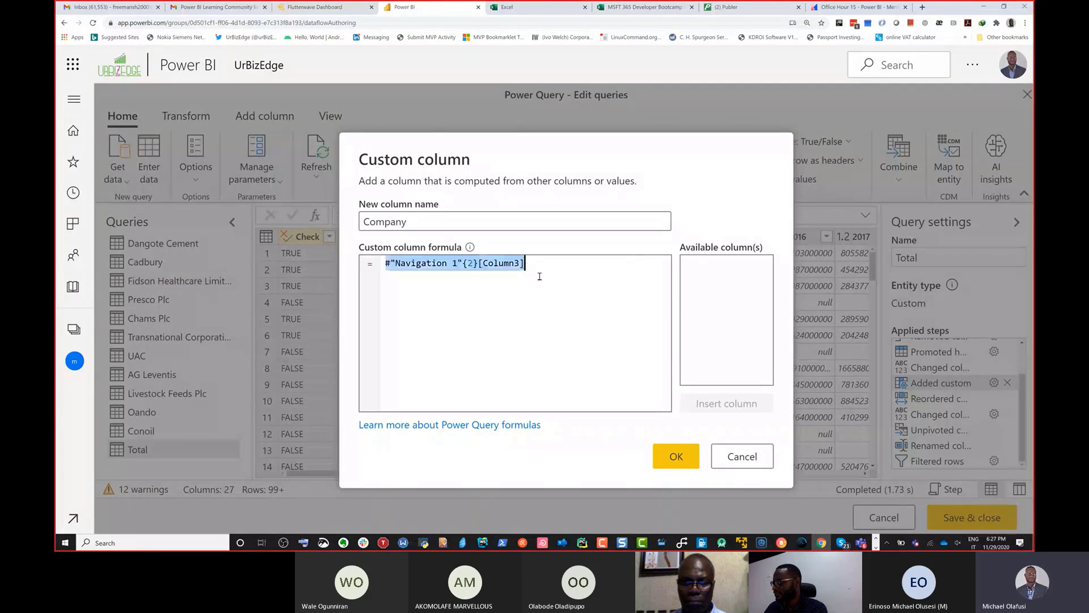
key("BackSpace")
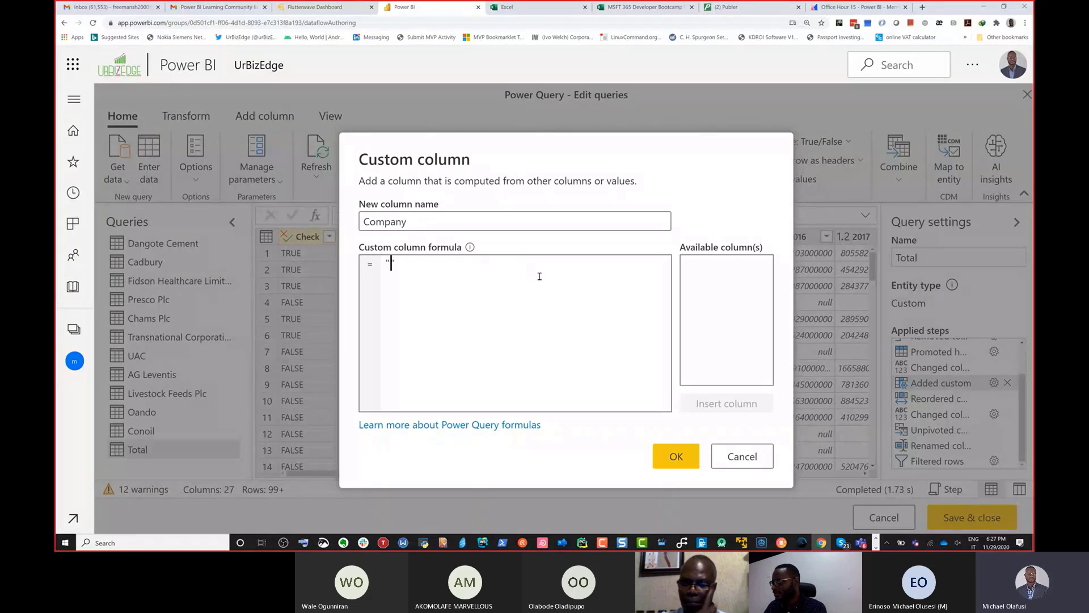
type("\"")
type("Total")
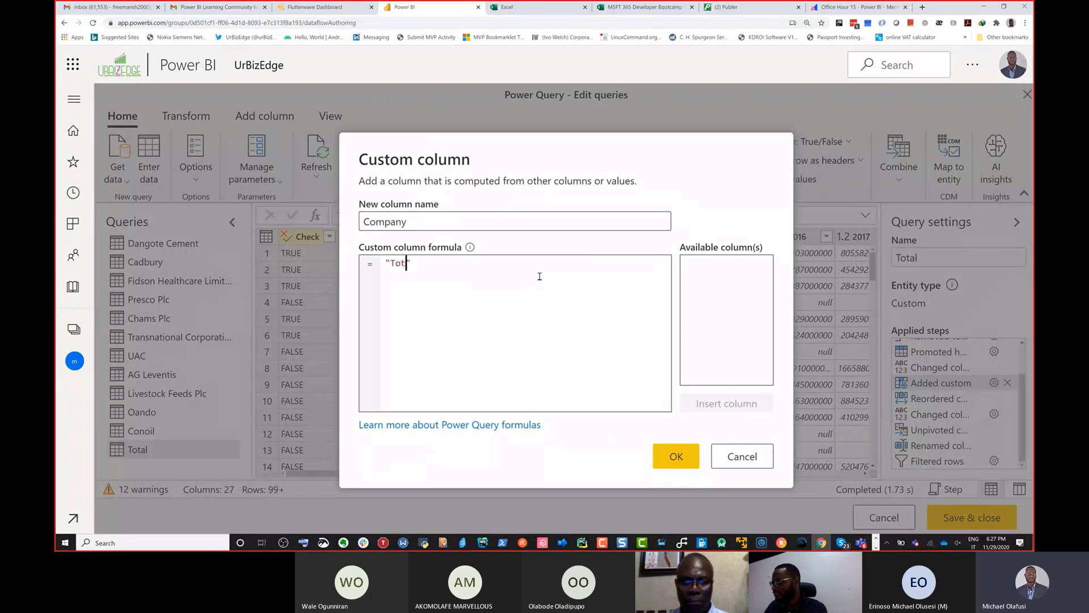
left_click(677, 457)
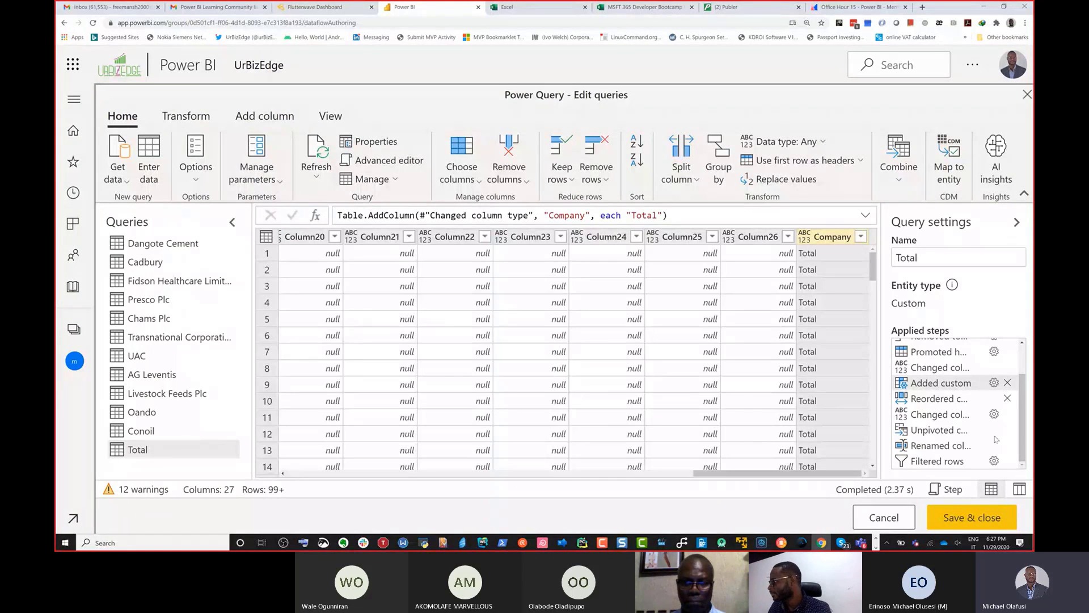
left_click(937, 461)
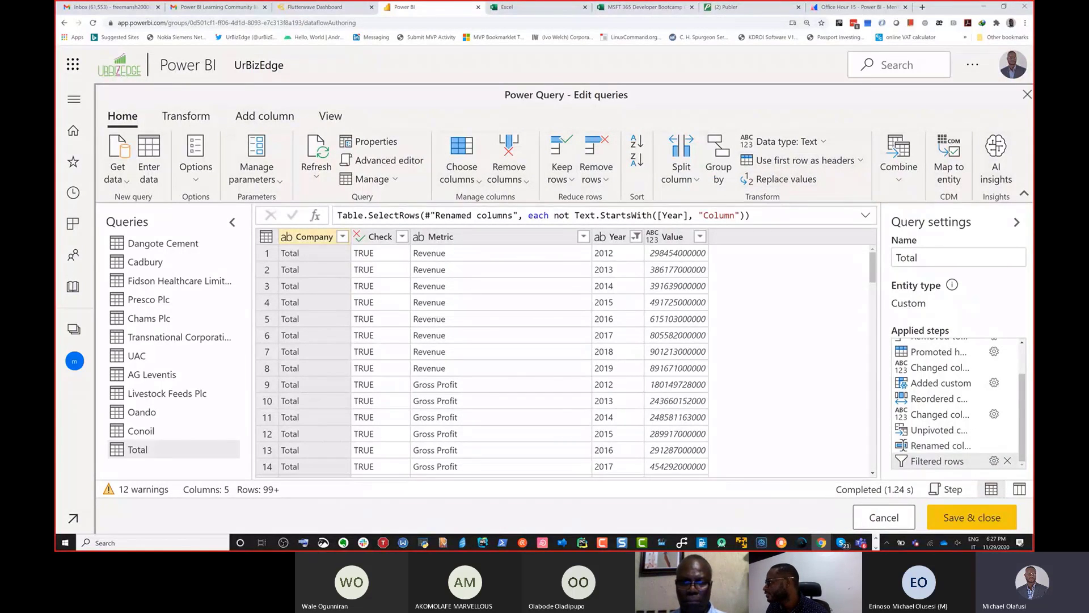
Step: Start appending queries as new with three or more tables and remove Total from the tables to append
left_click(899, 181)
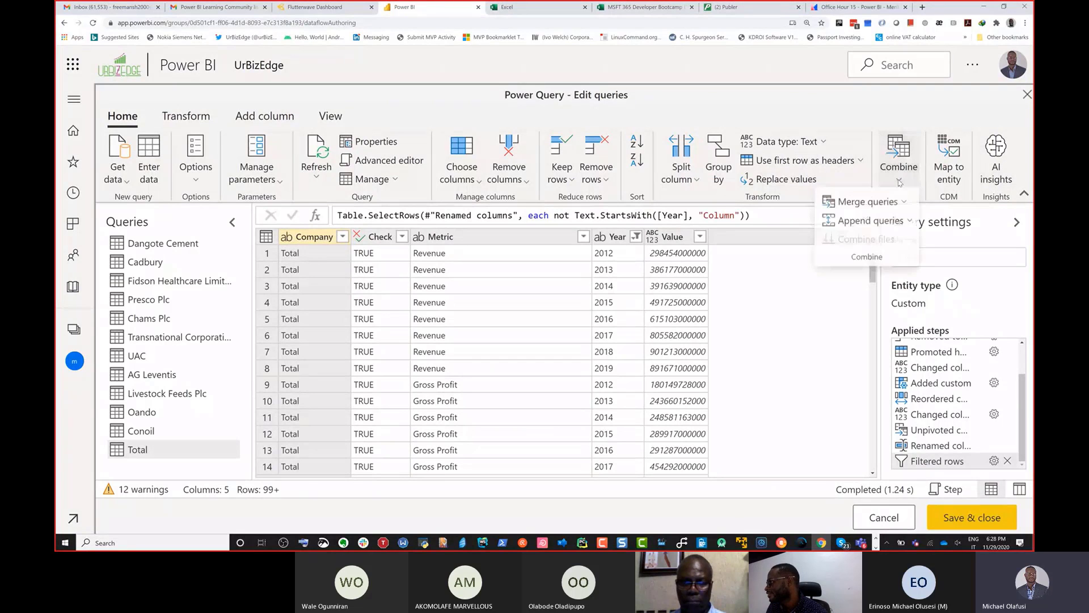
left_click(910, 222)
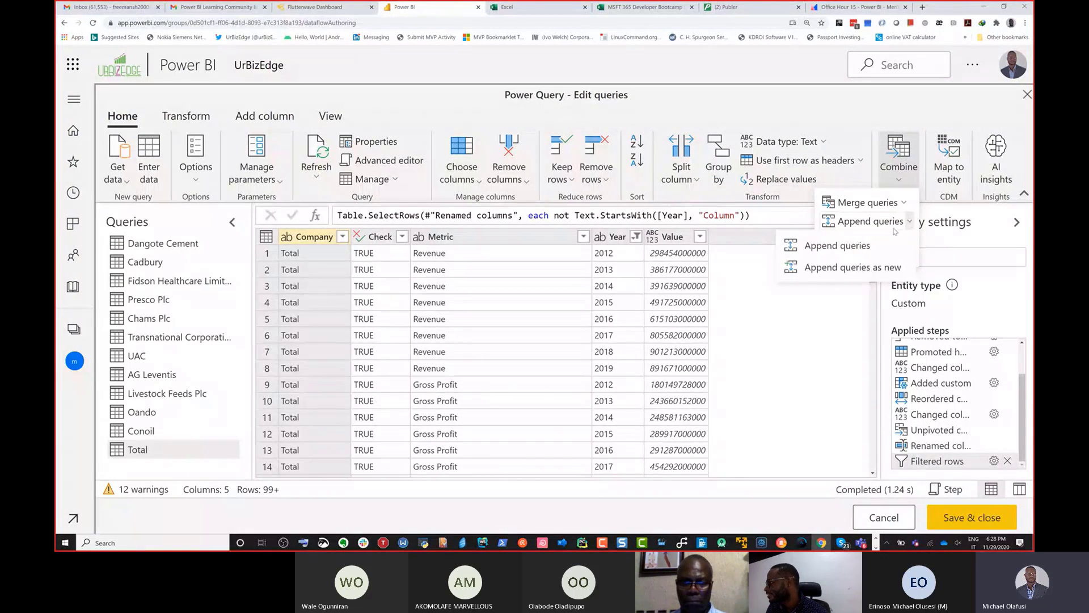
left_click(853, 268)
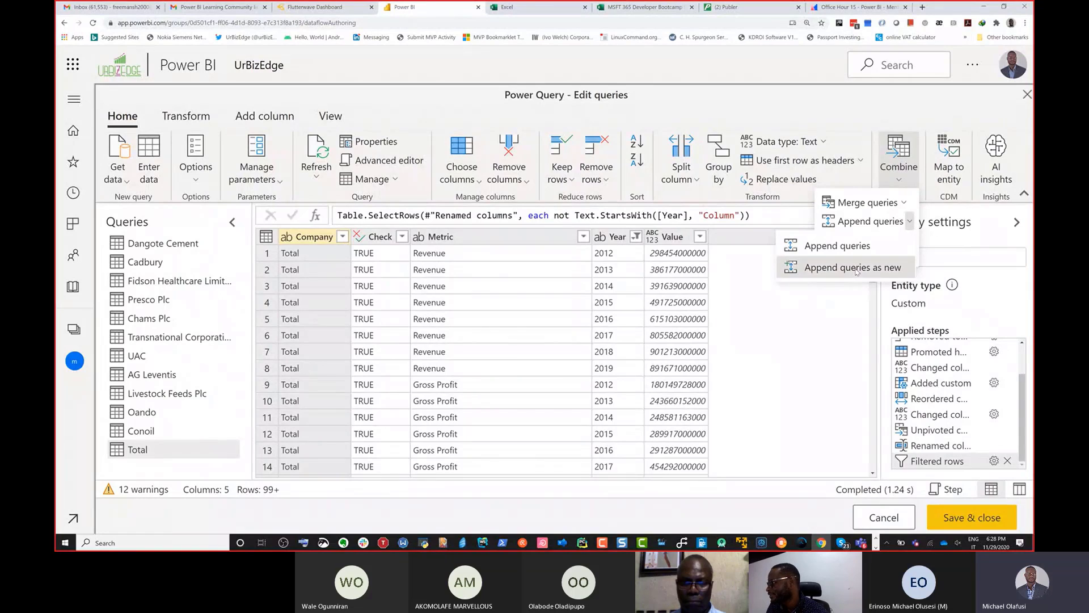
left_click(507, 303)
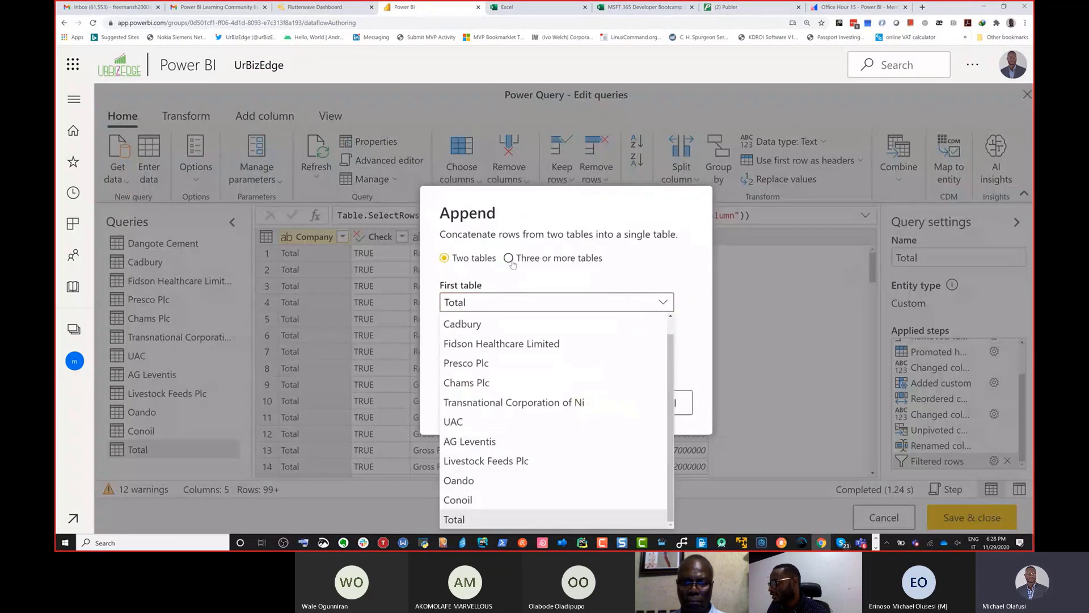
left_click(508, 259)
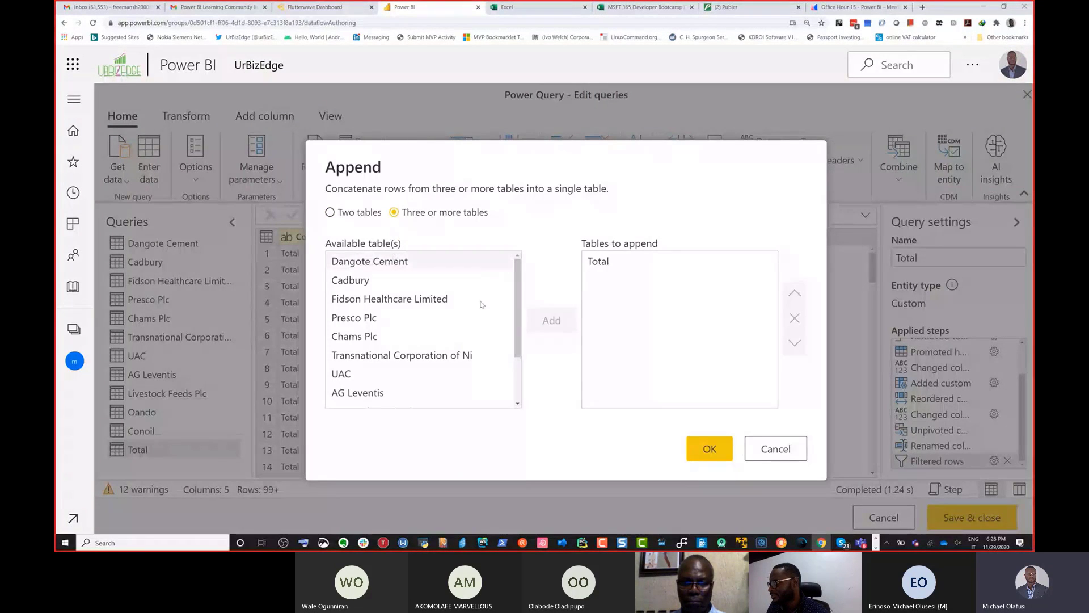
left_click(669, 265)
left_click(784, 316)
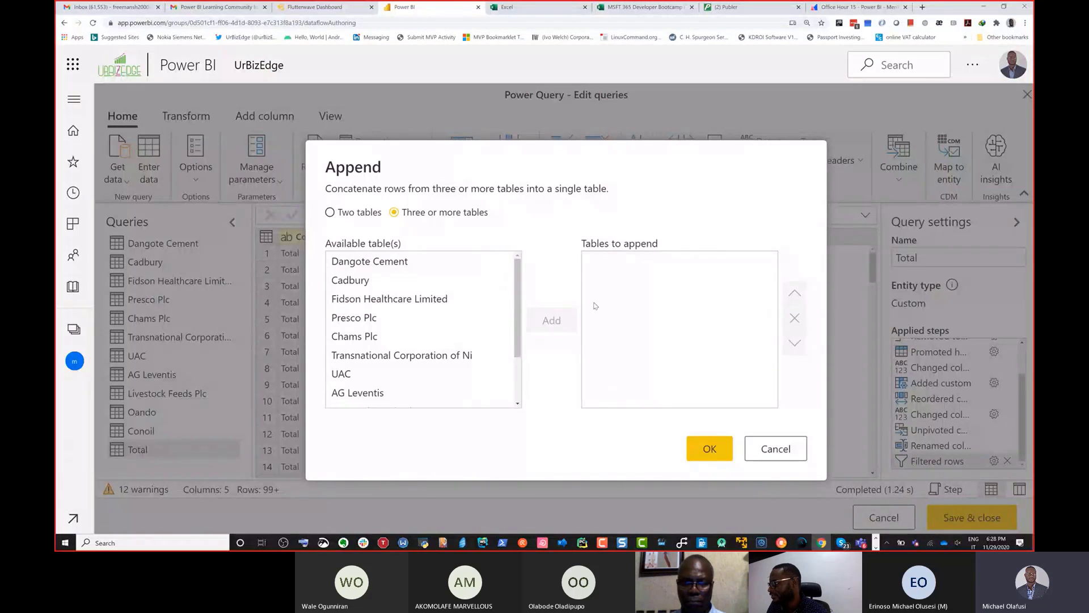
Step: Try to select all available tables from Dangote Cement through Total at once for the append
left_click(391, 263)
scroll(390, 287, "down", 3)
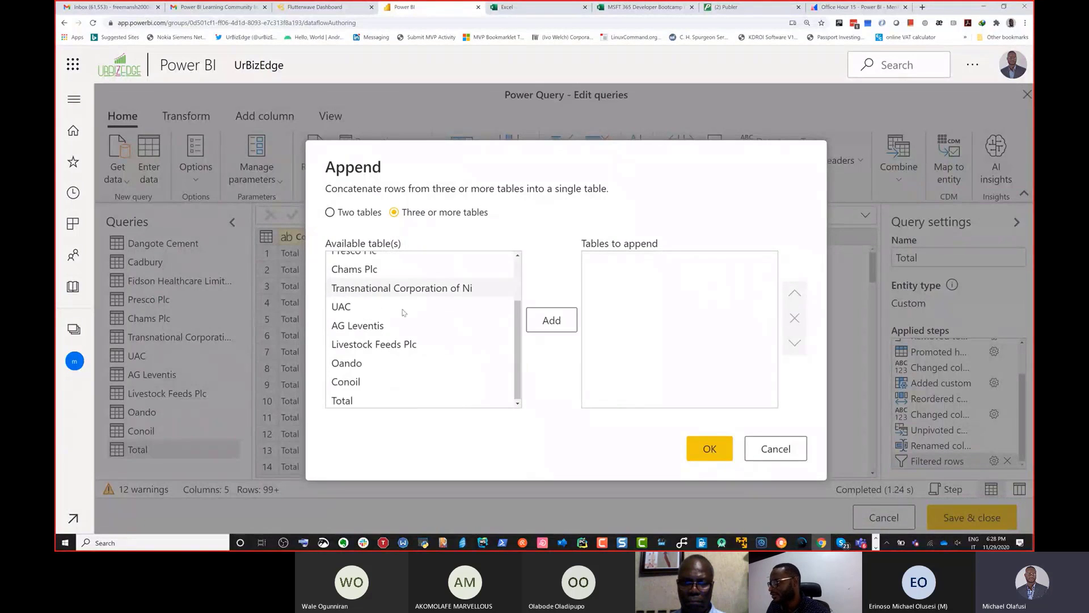
left_click(397, 399)
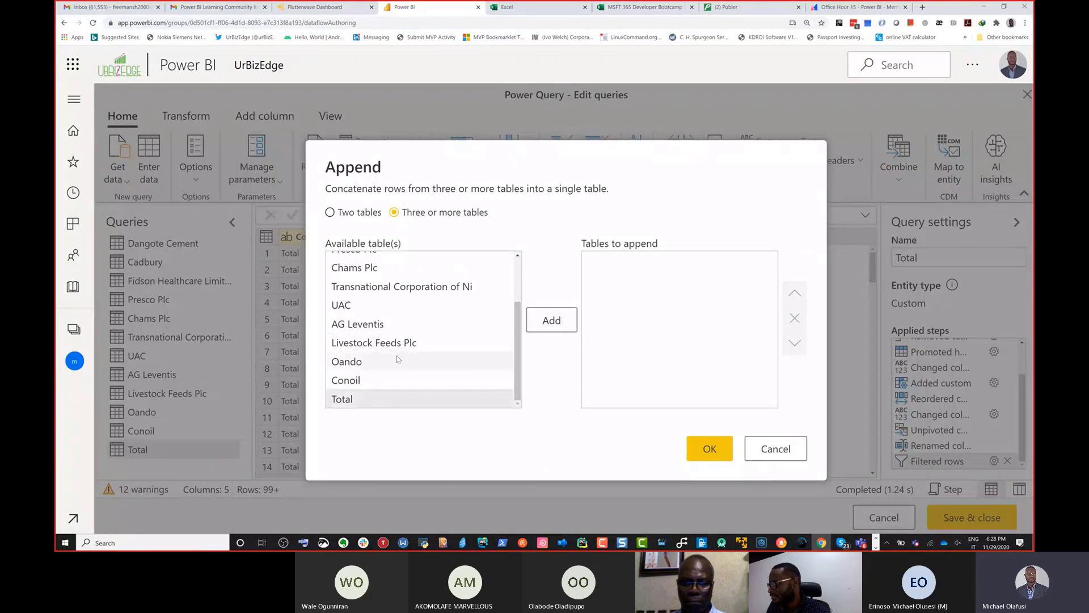
scroll(397, 346, "up", 3)
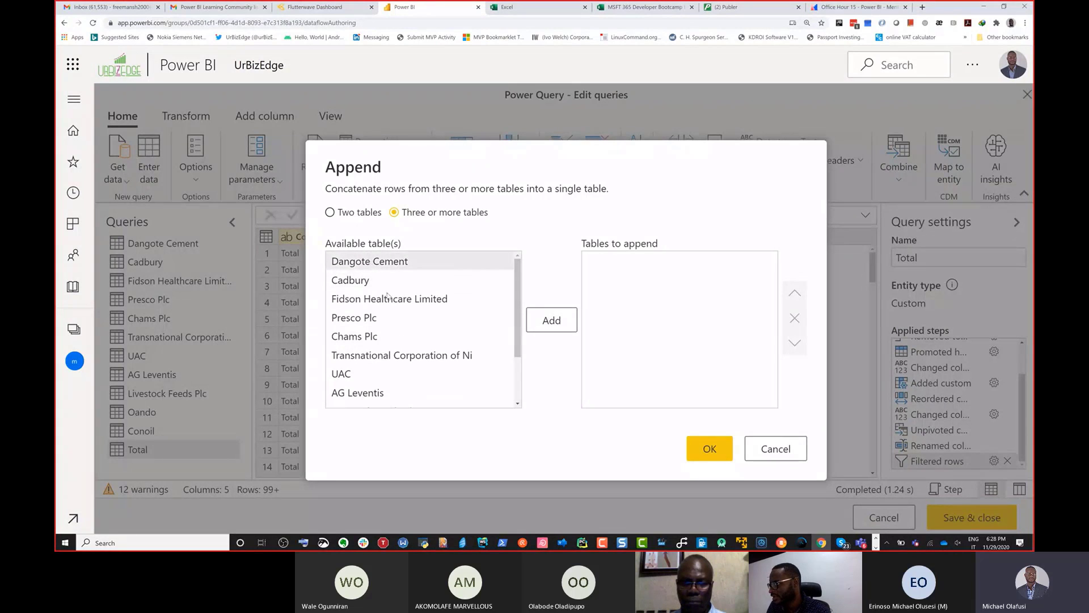
scroll(369, 267, "down", 2)
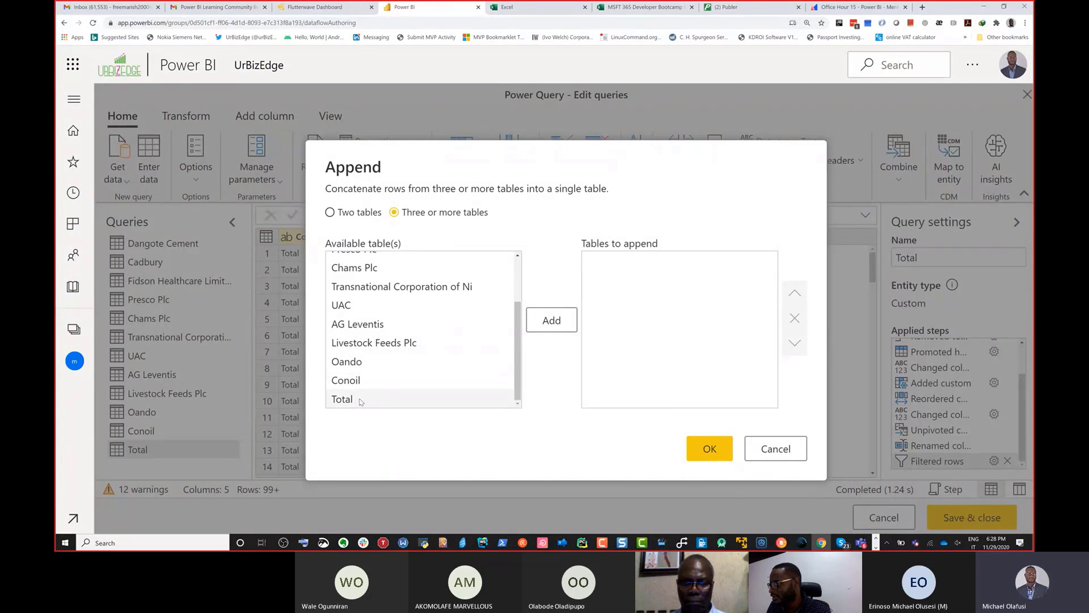
scroll(372, 324, "up", 3)
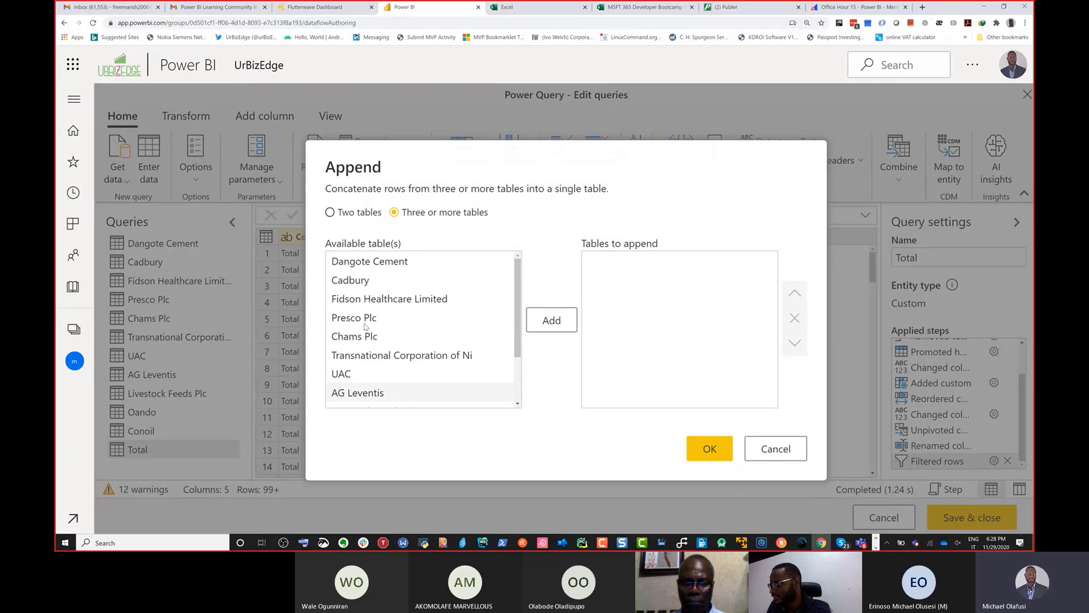
scroll(400, 391, "down", 4)
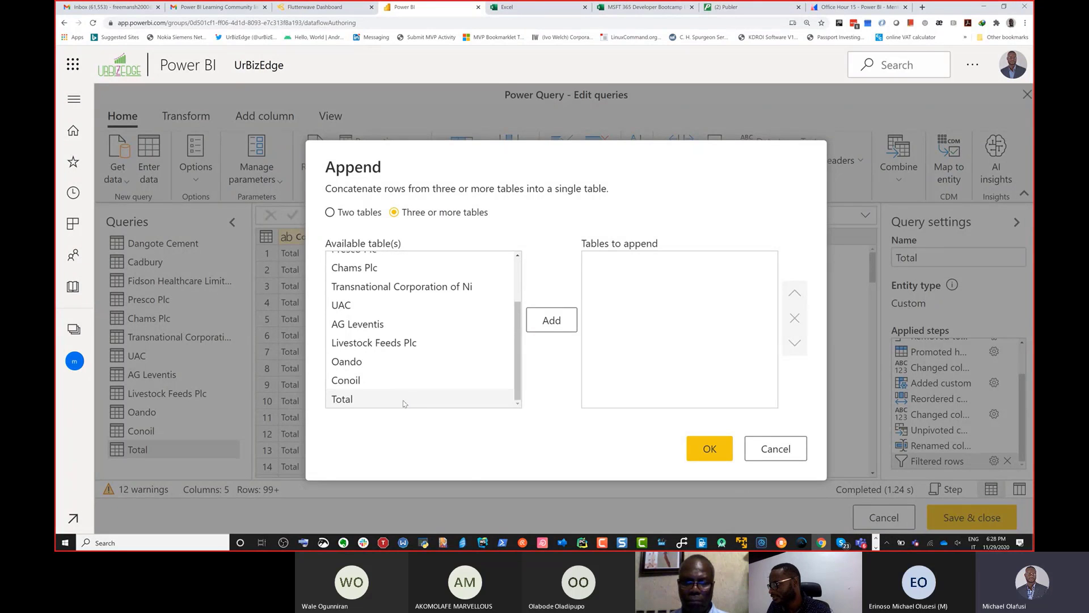
Step: Add Dangote Cement, Cadbury and Fidson Healthcare Limited to the tables to append
key("ctrl+minus")
scroll(403, 306, "up", 3)
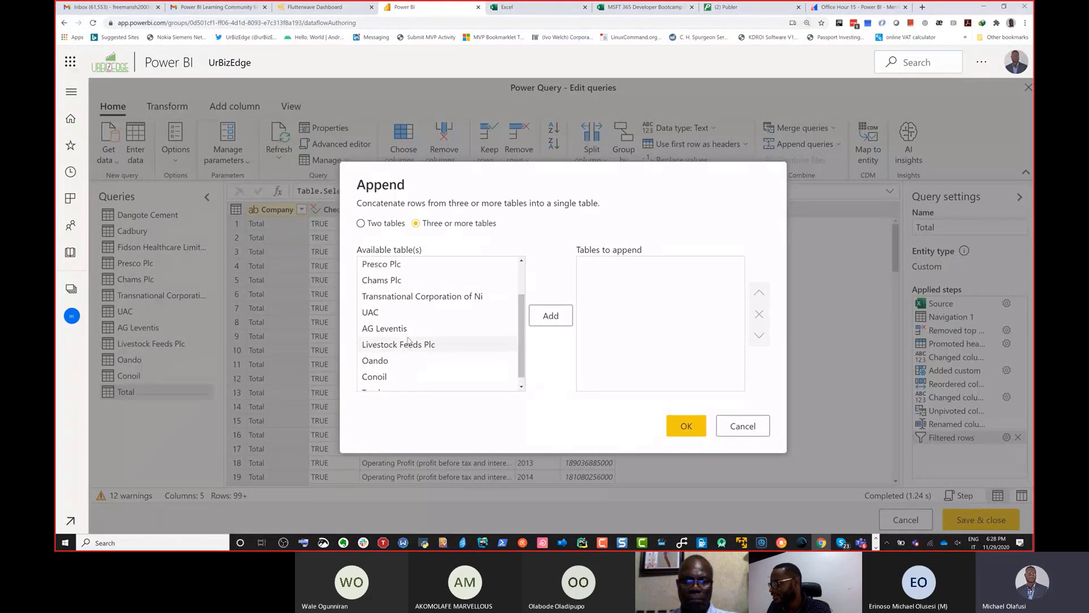
left_click(402, 278)
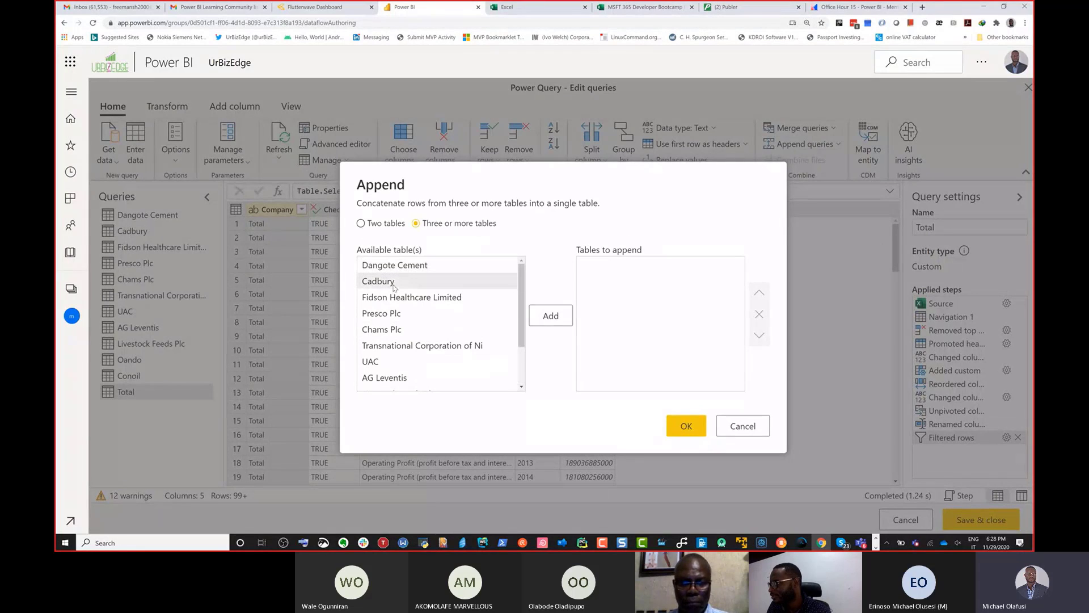
left_click(410, 269)
left_click(538, 315)
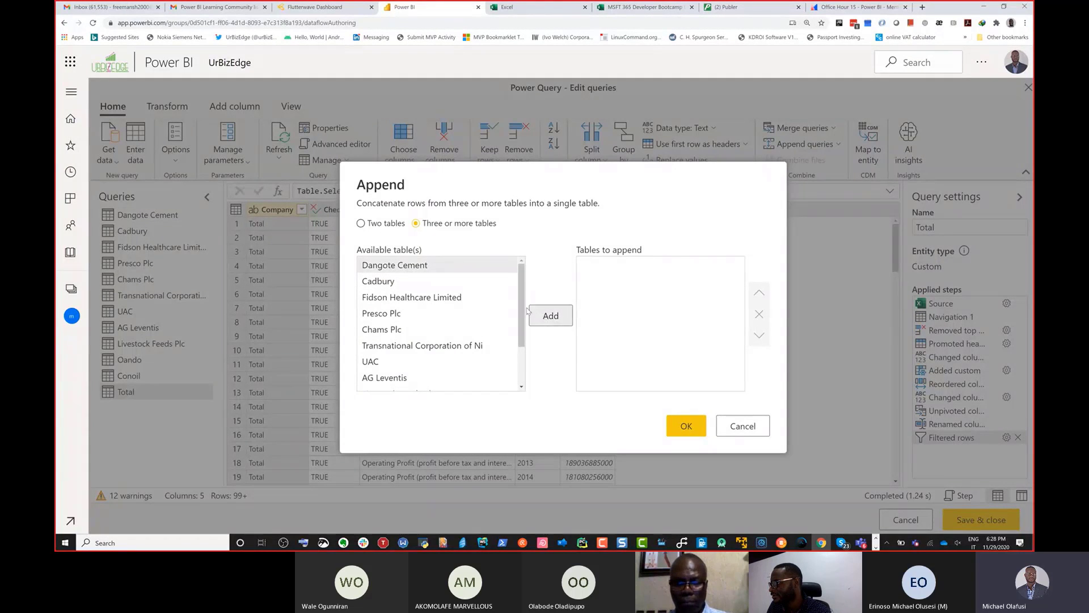
left_click(459, 286)
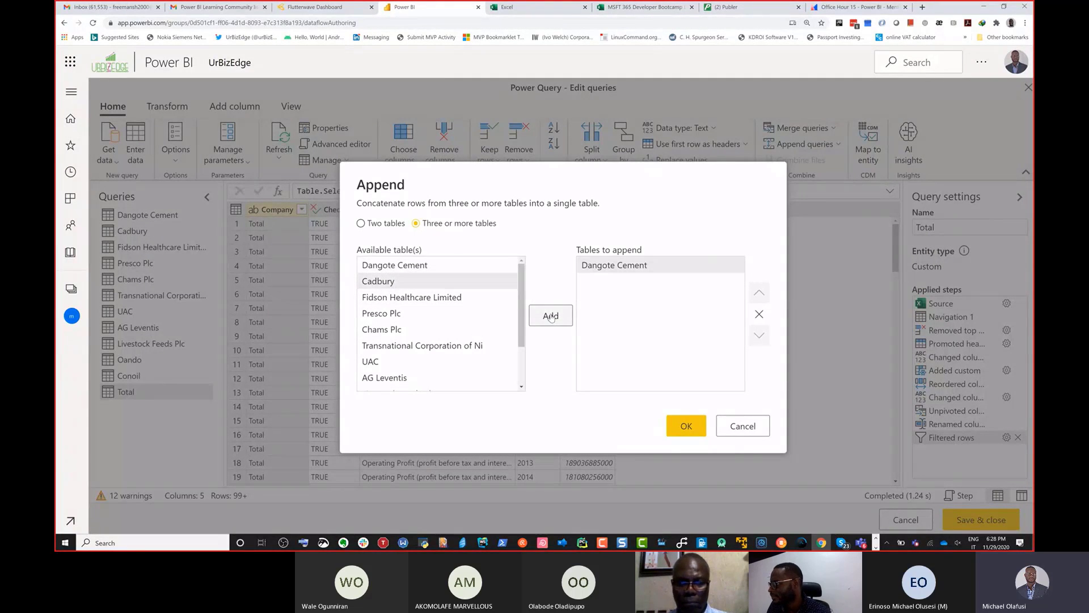
left_click(548, 319)
left_click(469, 299)
left_click(548, 316)
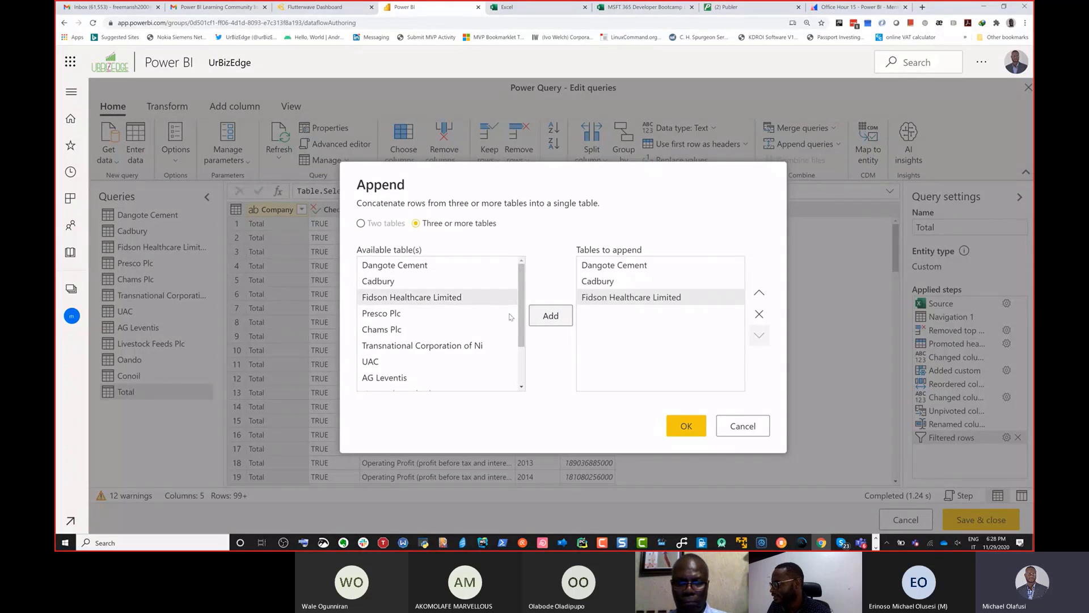
Step: Add Presco Plc, Chams Plc, Transnational Corporation of Ni and UAC to the tables to append
left_click(472, 313)
left_click(548, 315)
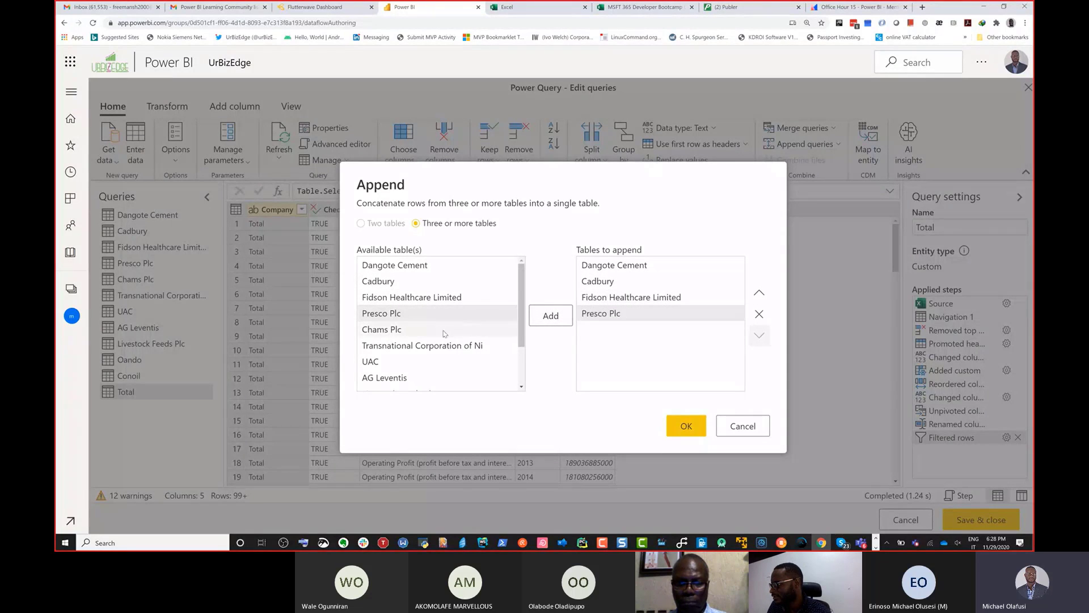
left_click(444, 331)
left_click(559, 322)
left_click(470, 347)
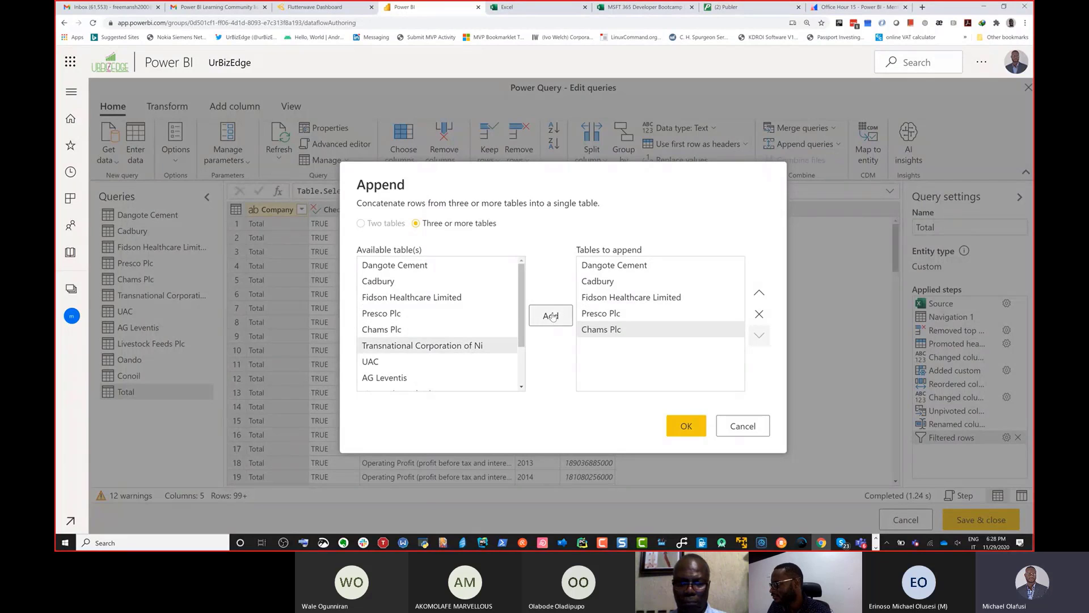
left_click(550, 317)
left_click(435, 362)
left_click(565, 328)
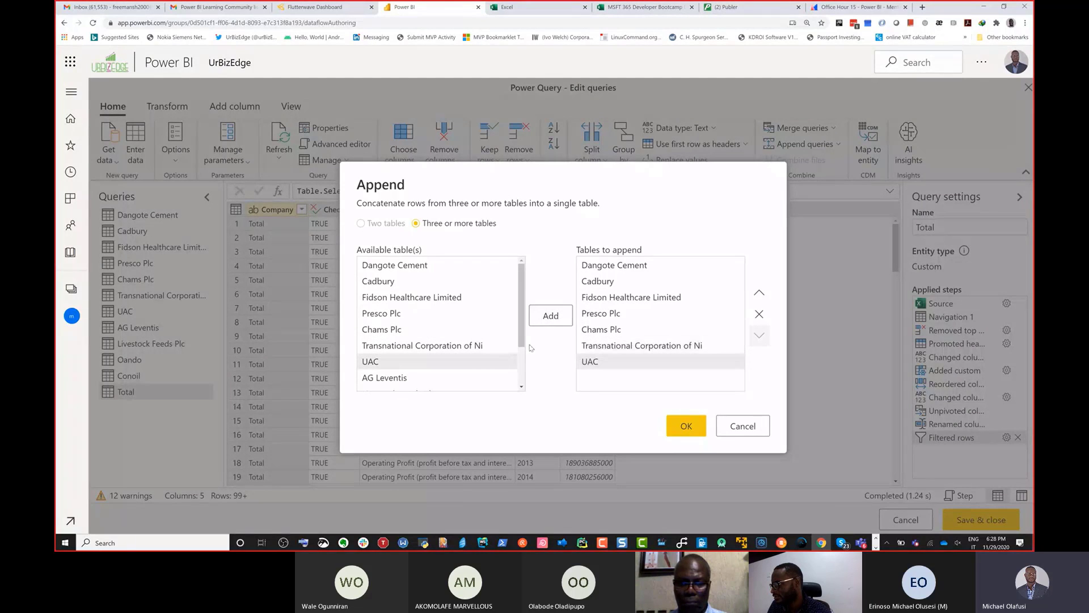
Step: Add AG Leventis, Livestock Feeds Plc and Oando to the tables to append
left_click_drag(527, 344, 527, 380)
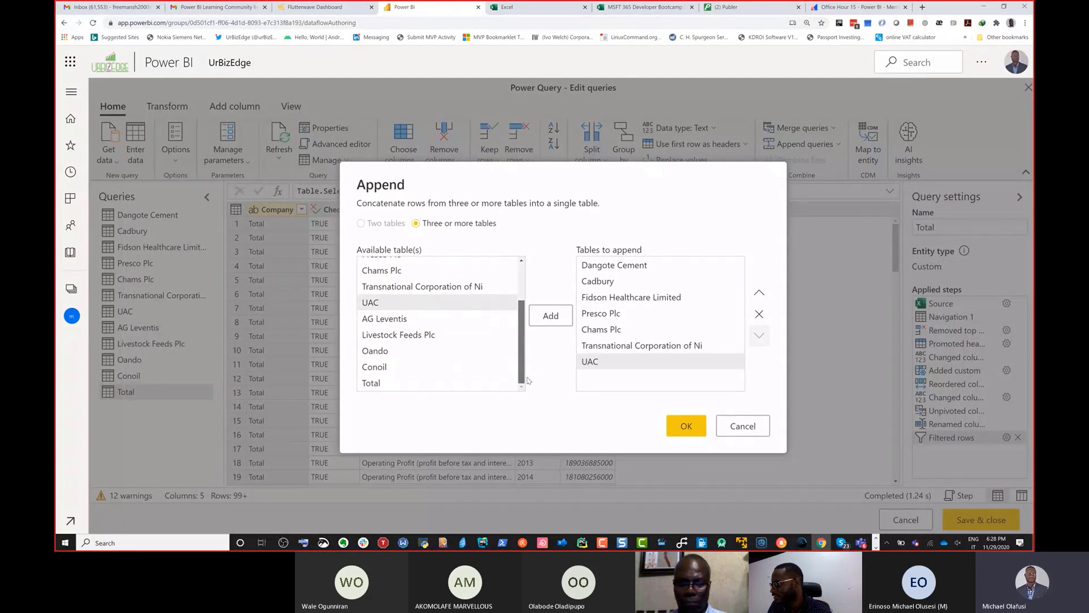
left_click(410, 319)
left_click(551, 315)
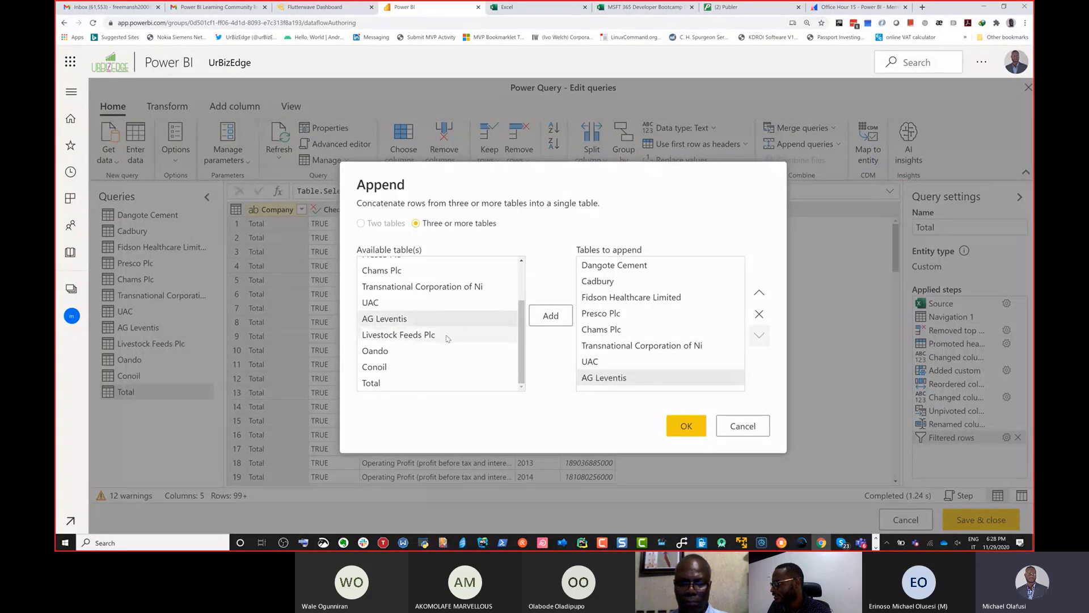
left_click(448, 337)
left_click(549, 315)
left_click(425, 351)
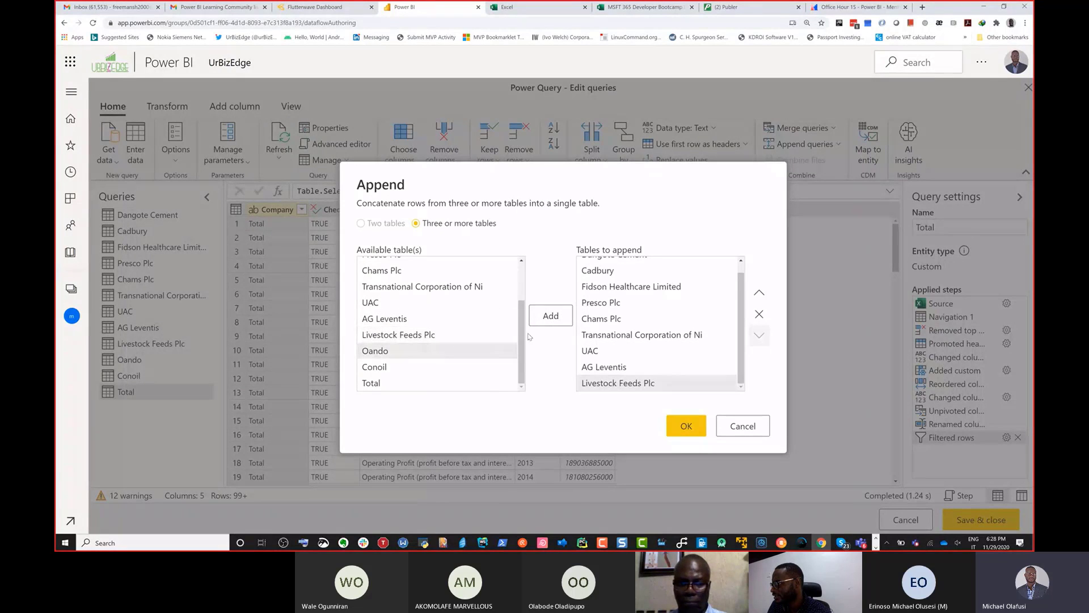
left_click(560, 316)
Step: Add Conoil and Total to the tables to append and create the appended query
left_click(477, 367)
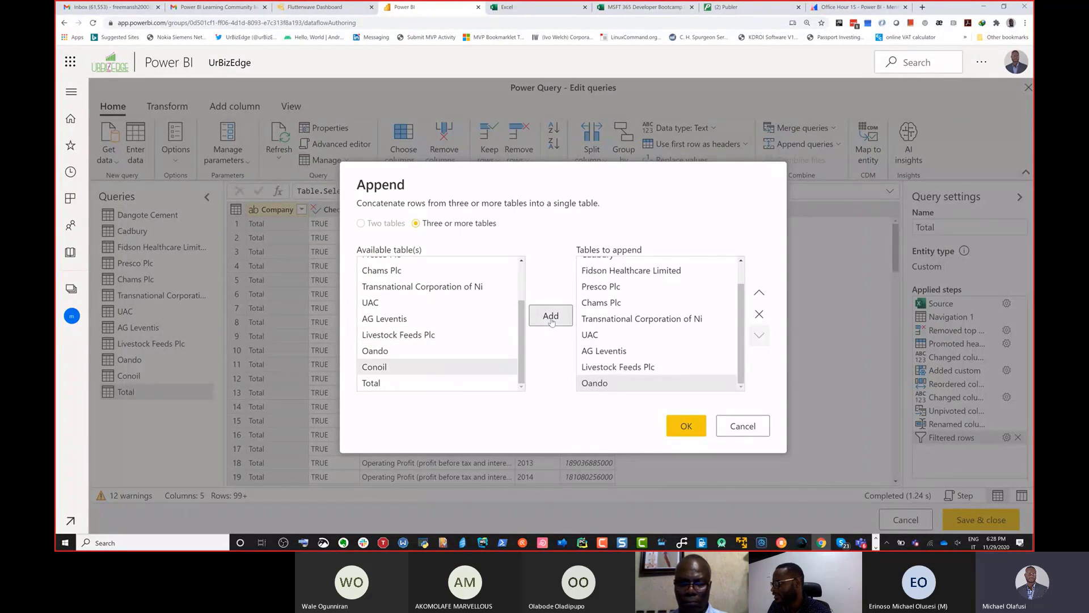
left_click(551, 321)
left_click(488, 383)
left_click(557, 319)
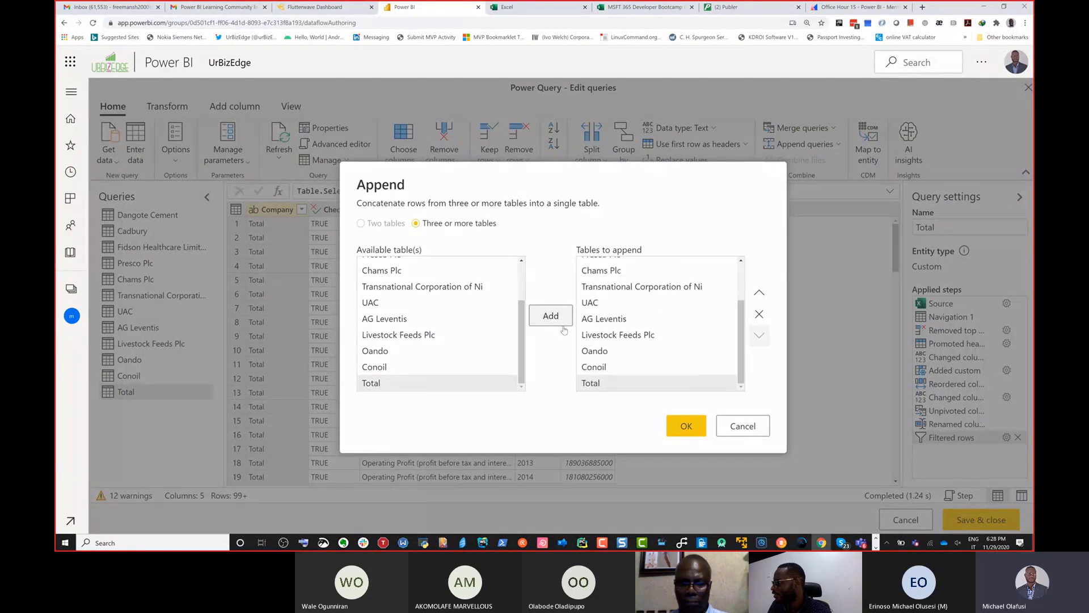
left_click(693, 420)
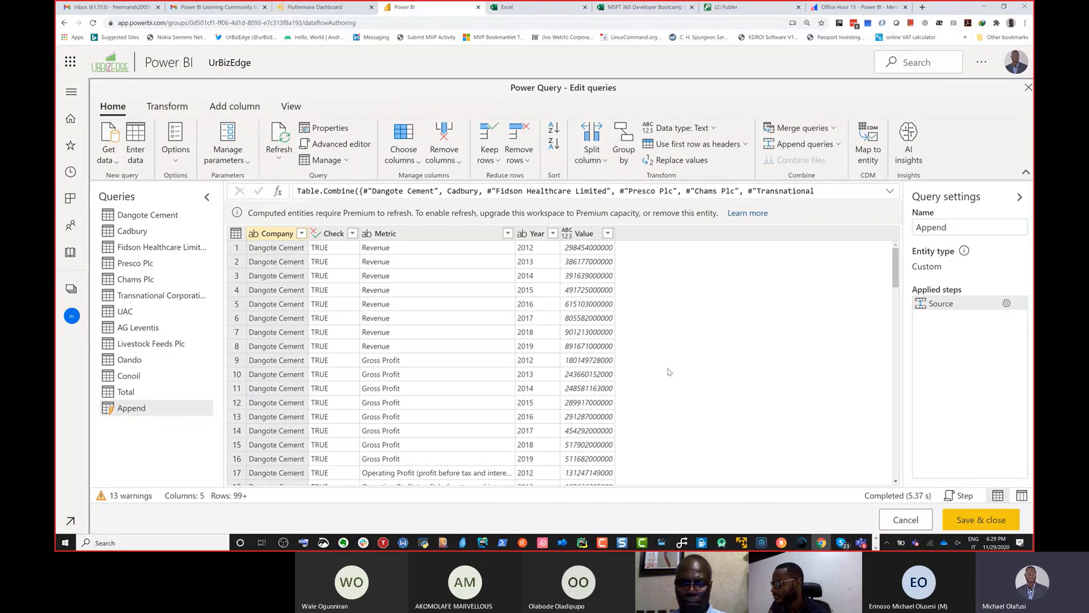
Step: Rename the appended query as Companies
left_click(916, 230)
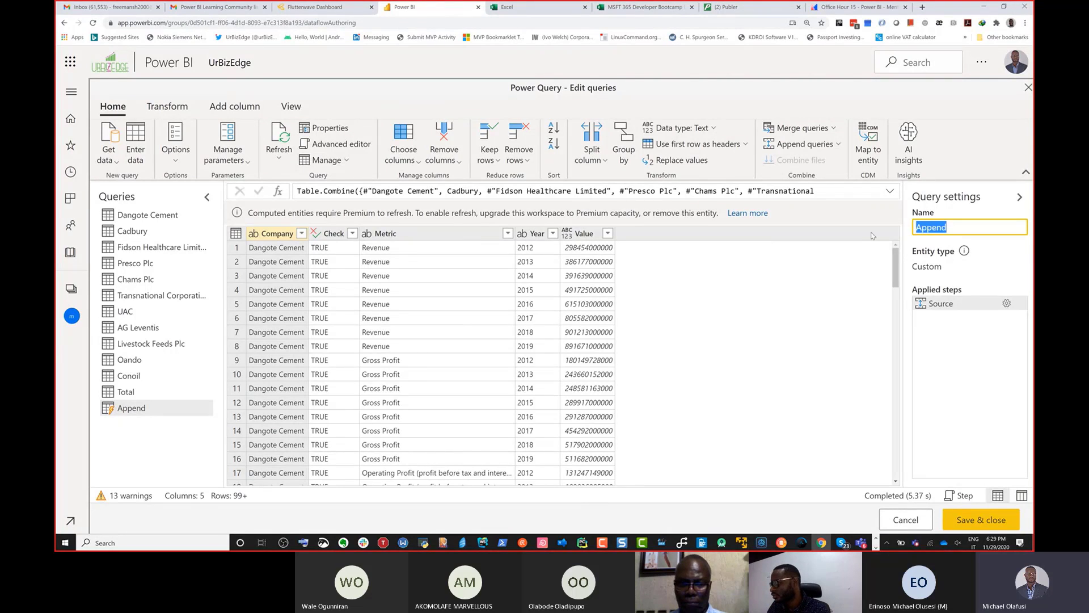
type("Compan")
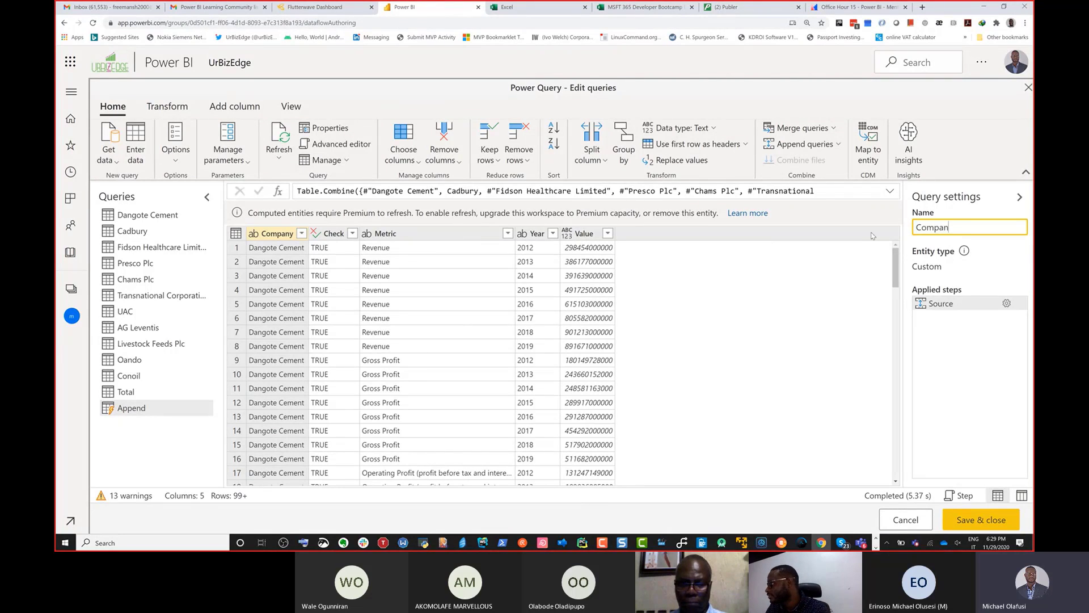
type("oes")
type("ies")
key("Return")
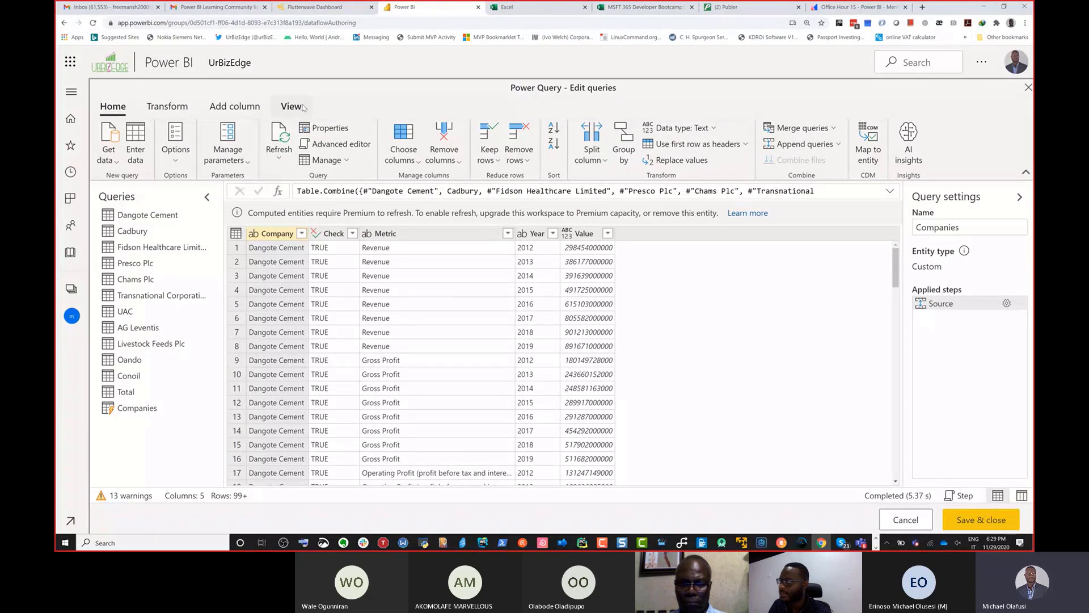
Step: Examine the diagram, script and data view options, and check the Companies query in schema view before returning to data view
left_click(289, 109)
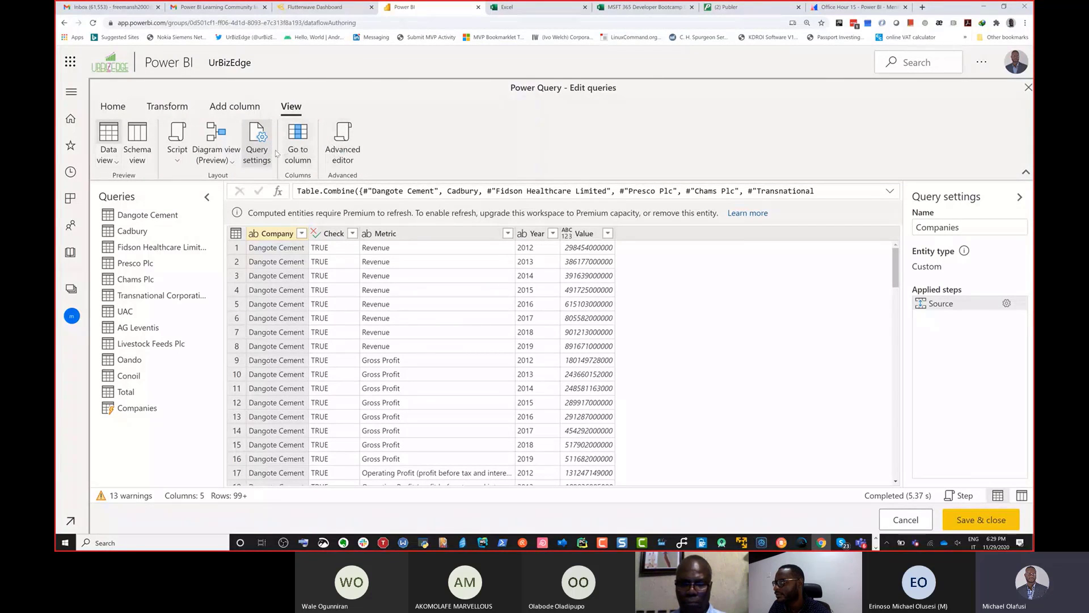
left_click(232, 162)
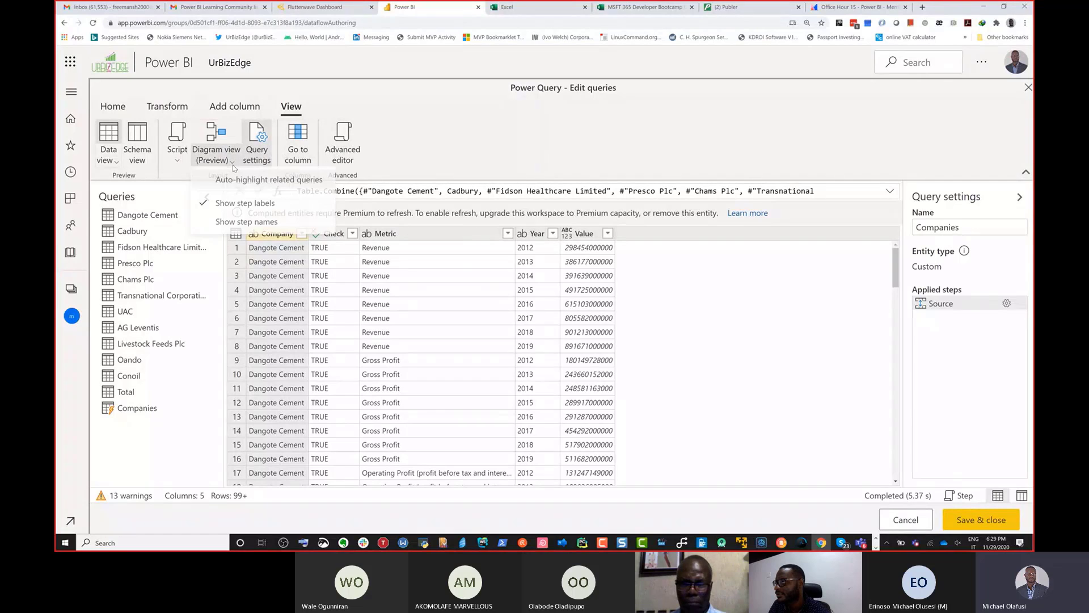
left_click(179, 162)
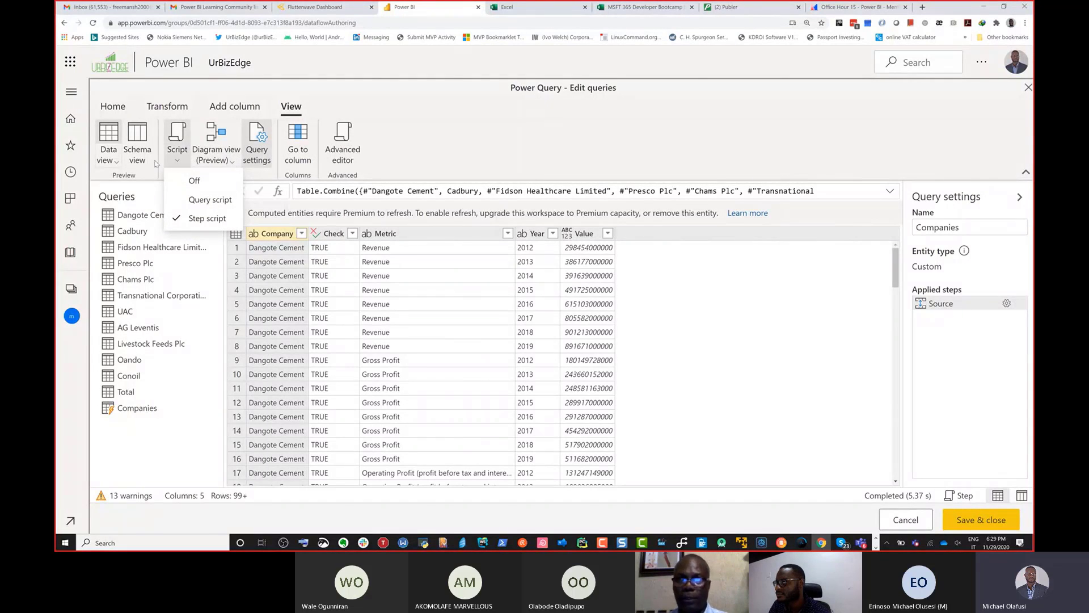
left_click(124, 164)
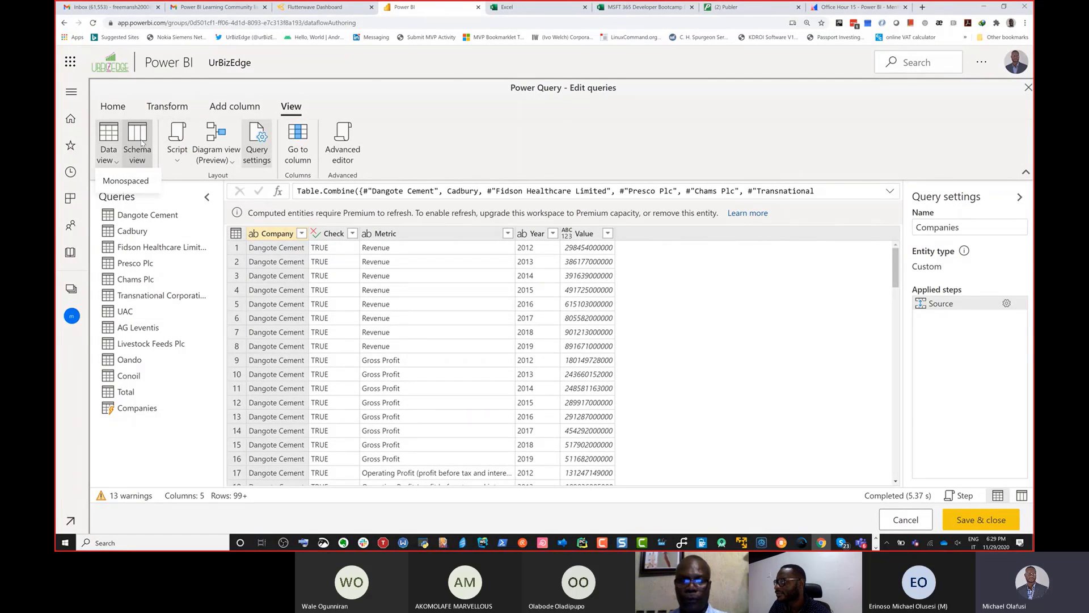
left_click(139, 145)
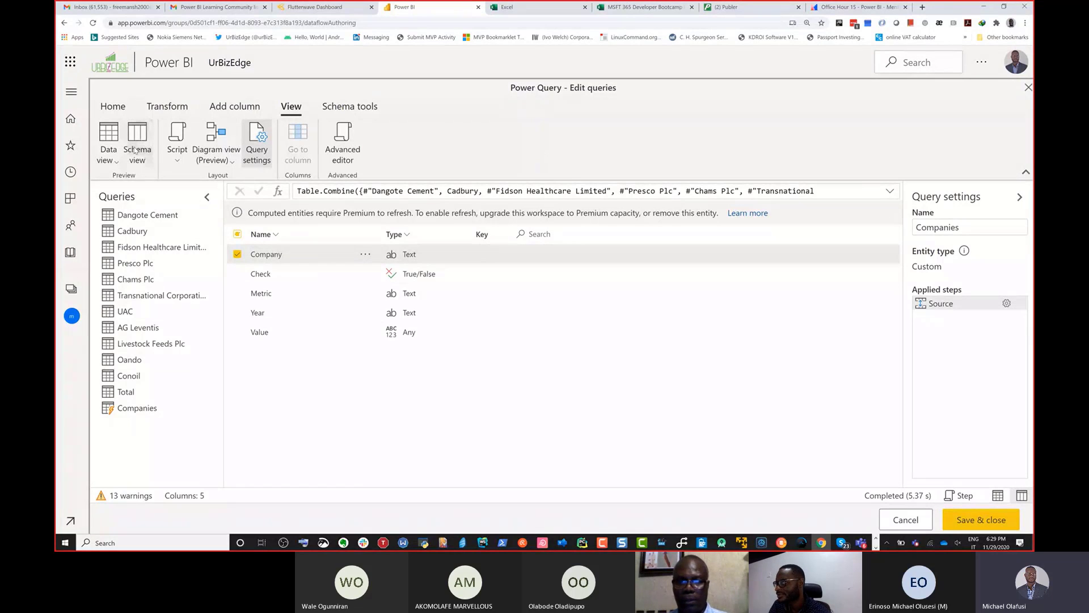
left_click(106, 136)
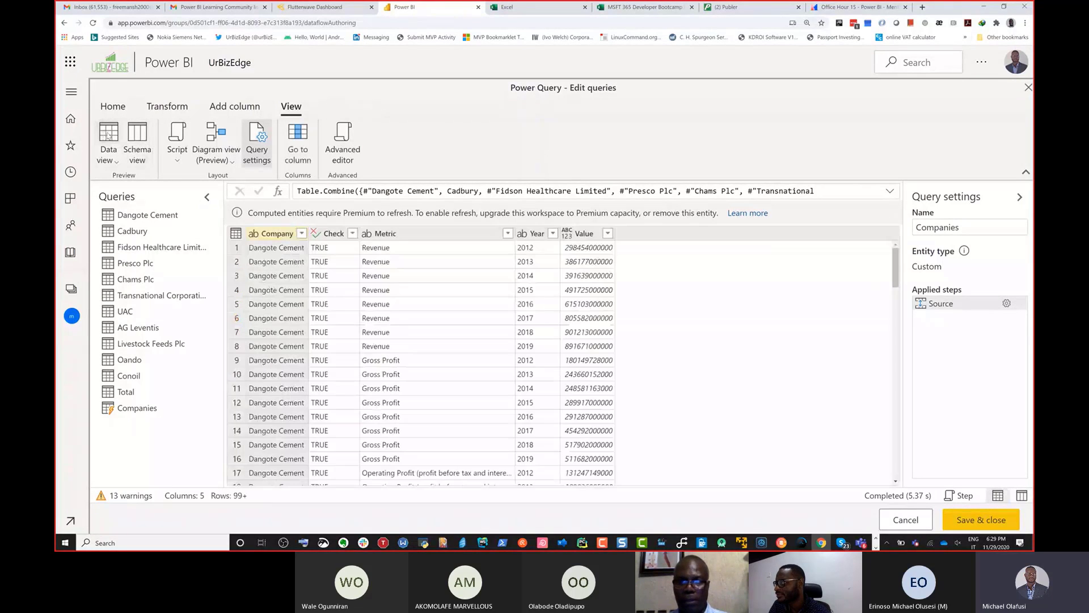
Step: Inspect the column-adding tools, AI insights and the Company column's available commands without applying anything
left_click(221, 105)
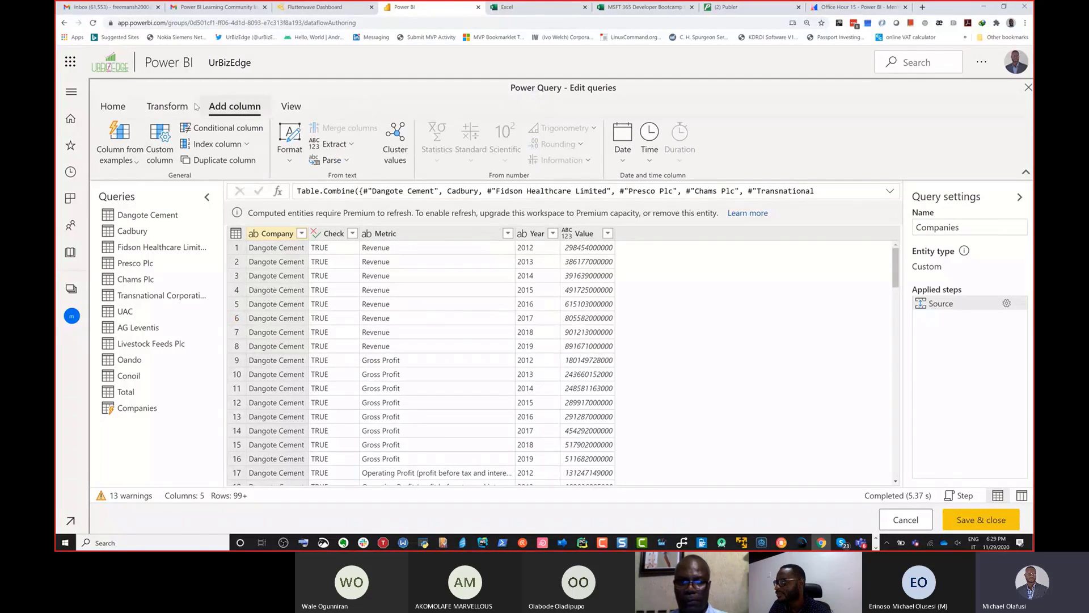
left_click(124, 107)
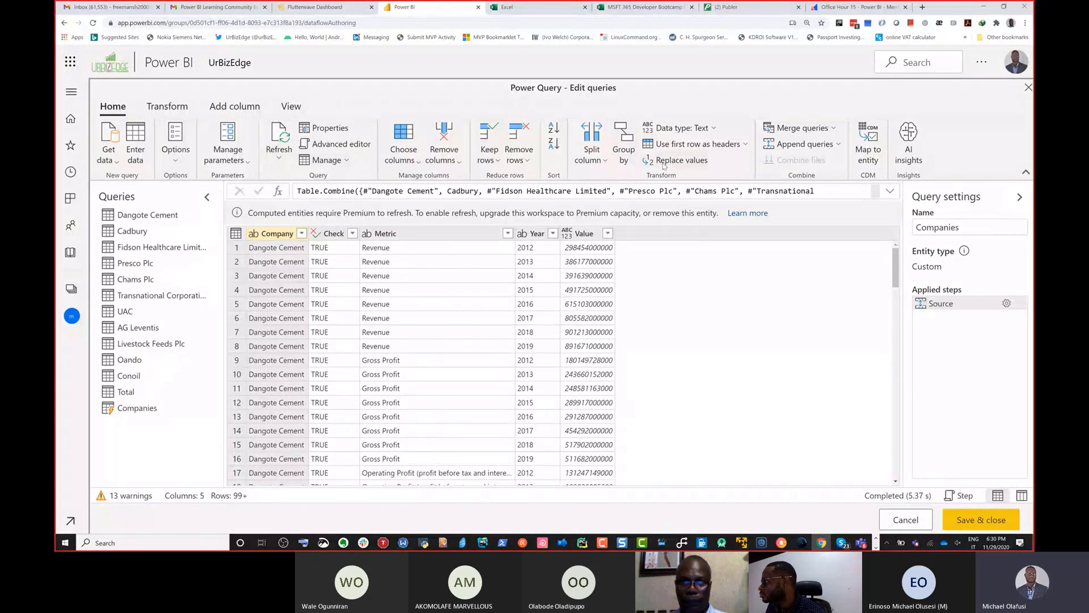
left_click(912, 157)
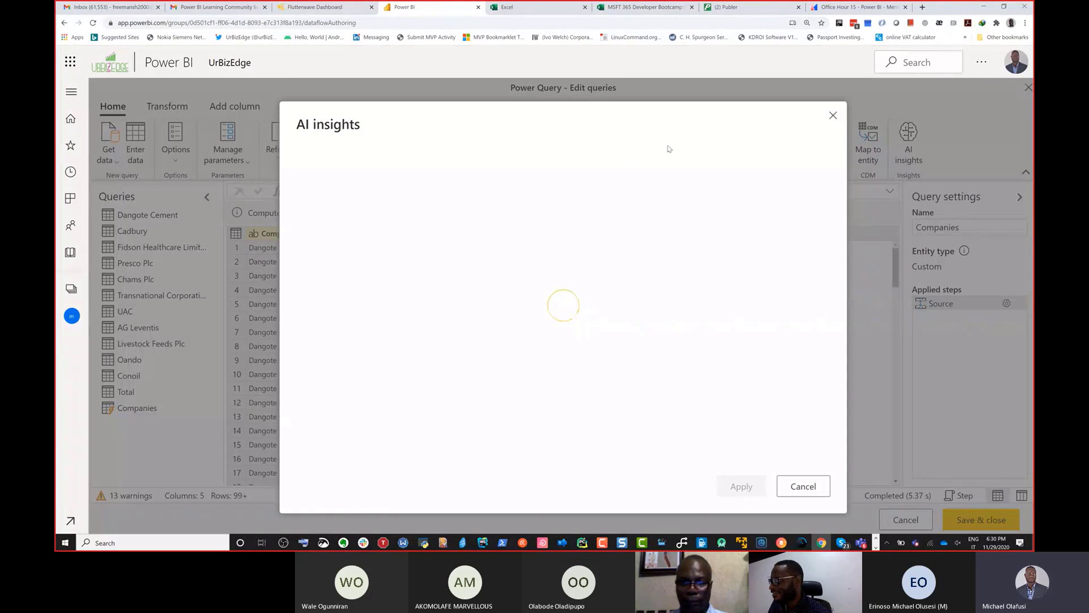
left_click(833, 116)
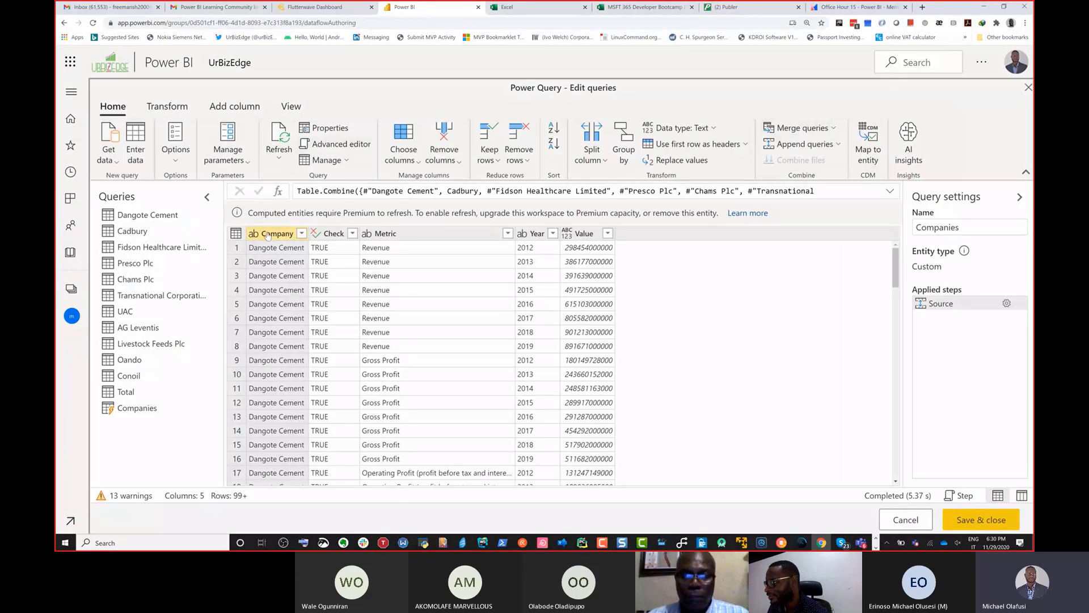
right_click(257, 233)
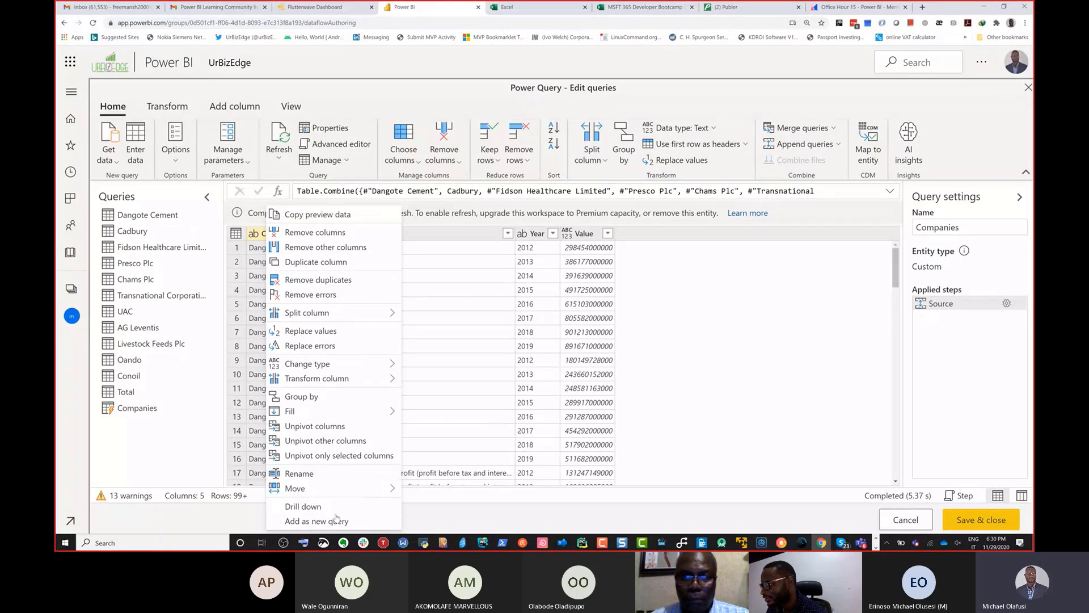
left_click(731, 343)
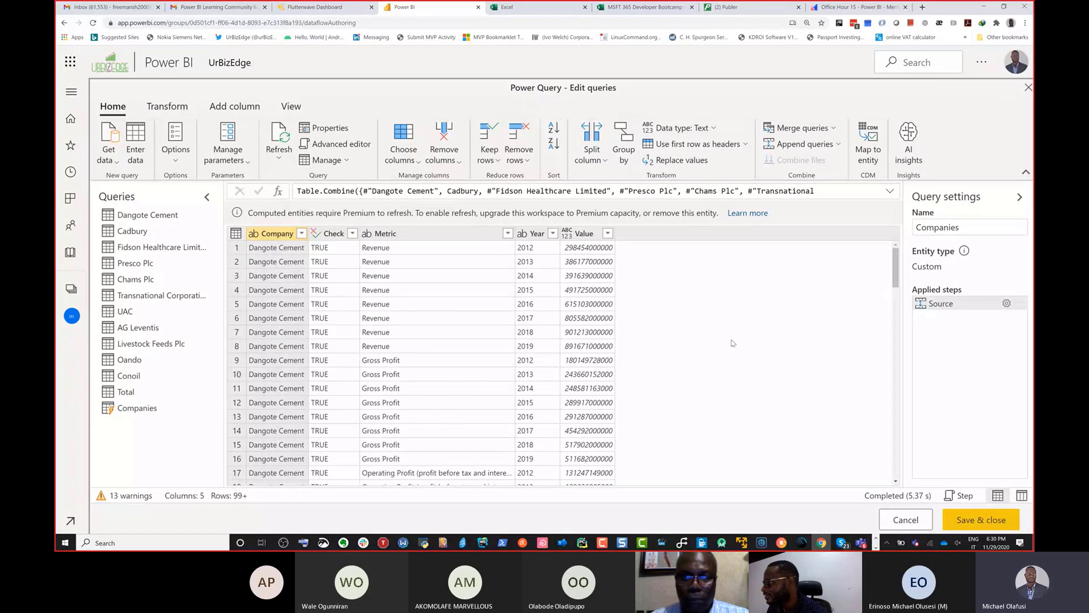
Step: Examine the whole-table commands and the available view, column-adding and transformation tools for the Companies query without applying any
left_click(236, 234)
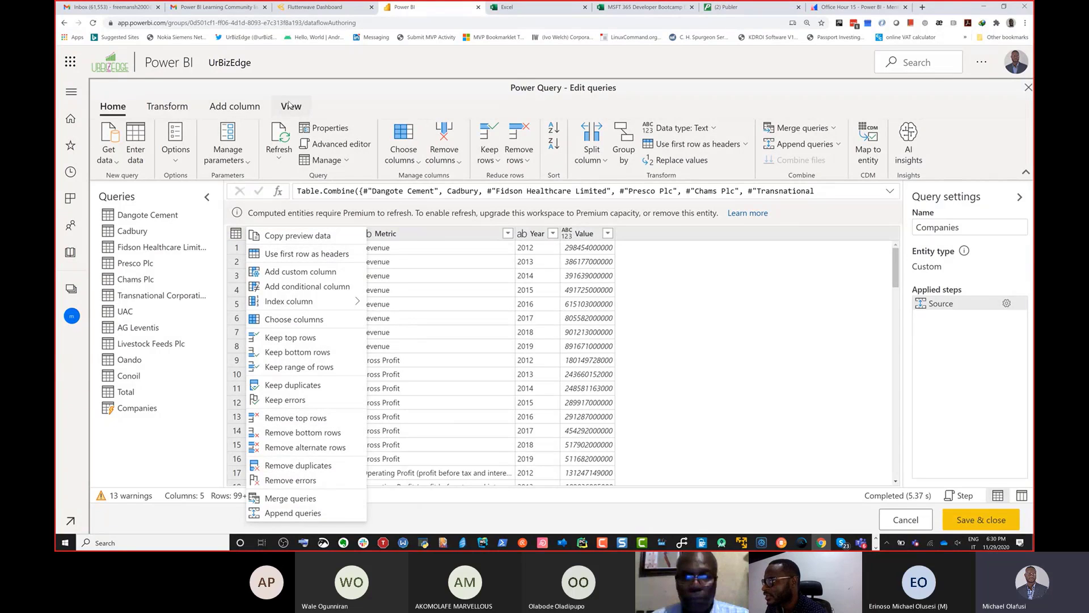
left_click(290, 105)
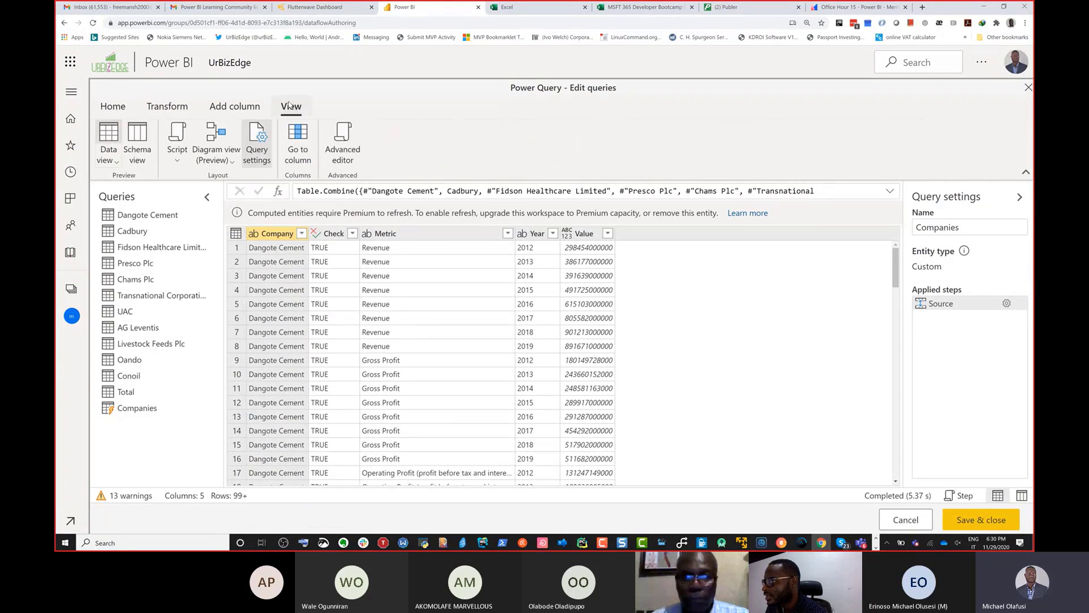
left_click(241, 109)
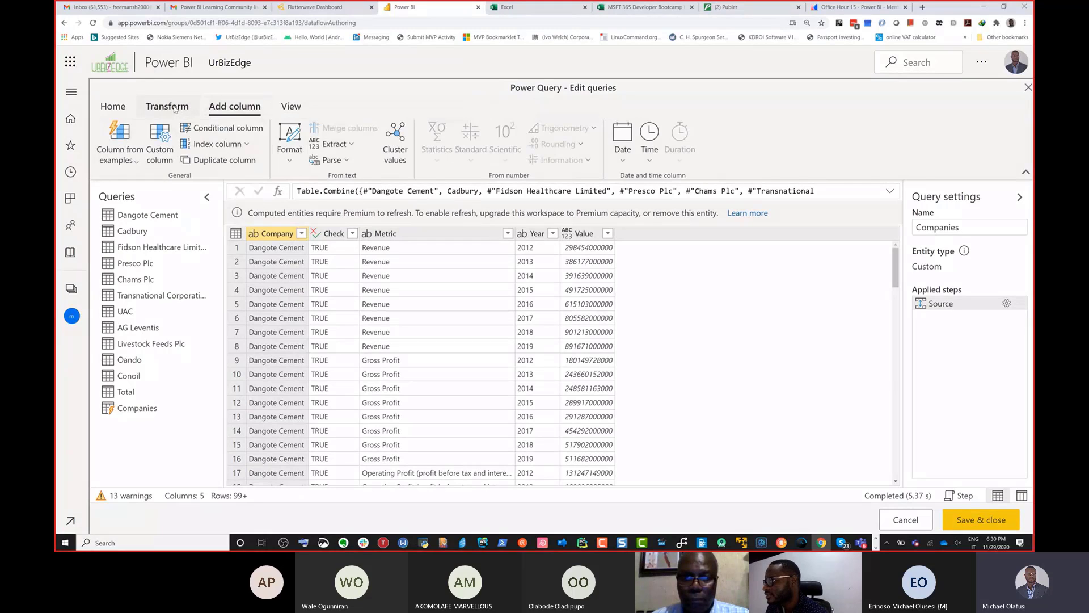
left_click(175, 108)
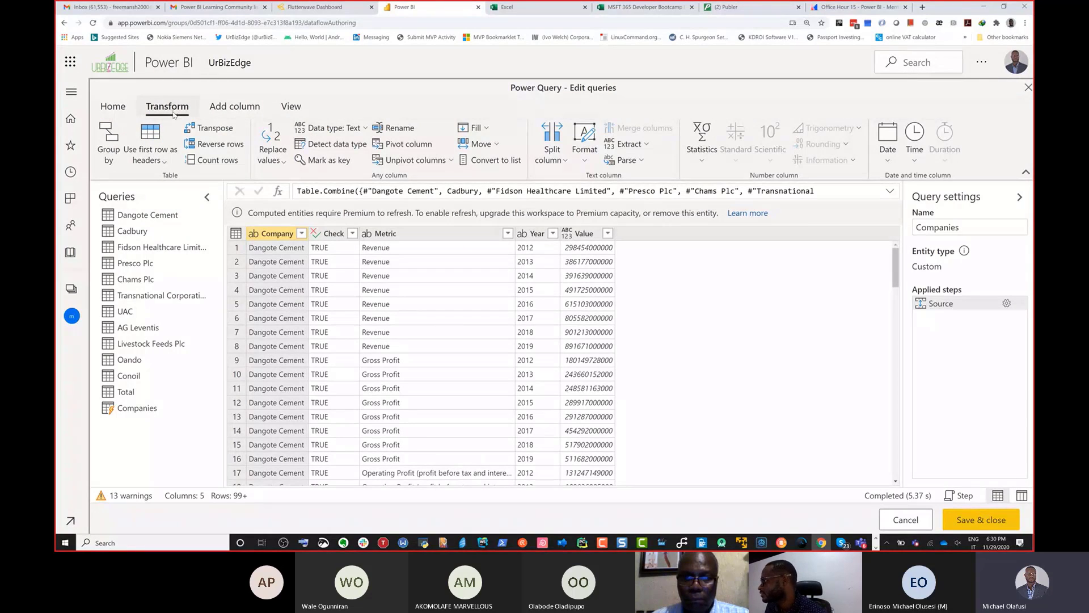
left_click(115, 108)
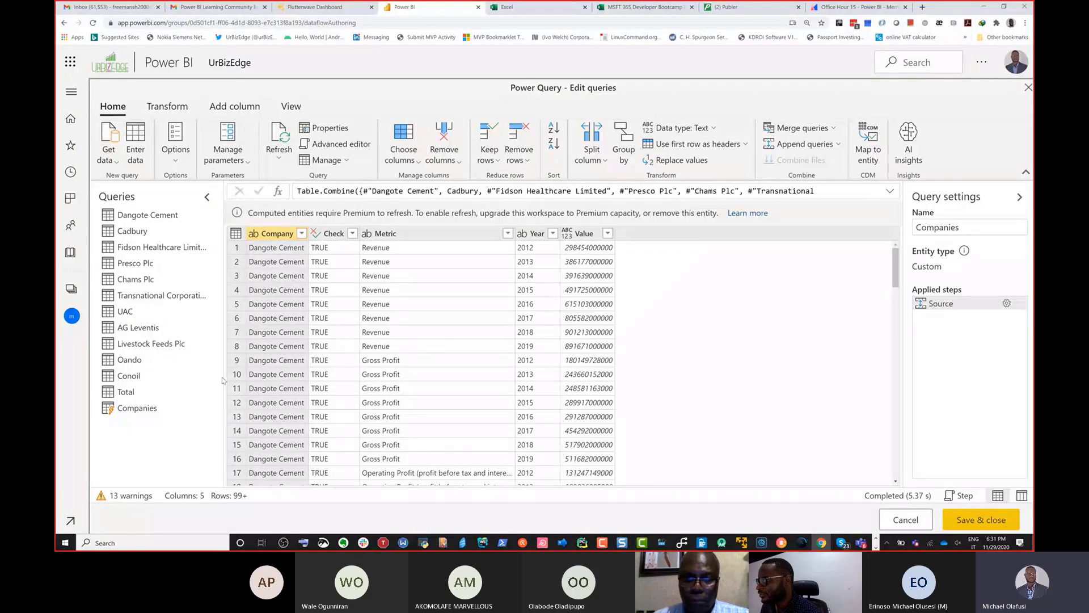
Step: Review the appended rows of the Companies query, and save and close the dataflow's edited queries
scroll(396, 359, "down", 20)
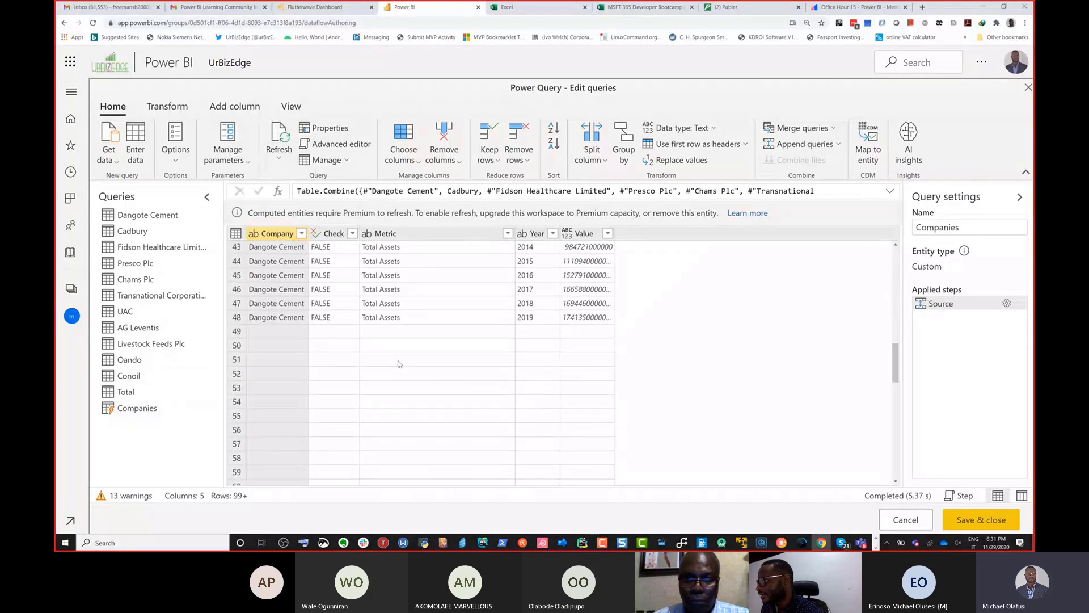
scroll(398, 363, "up", 20)
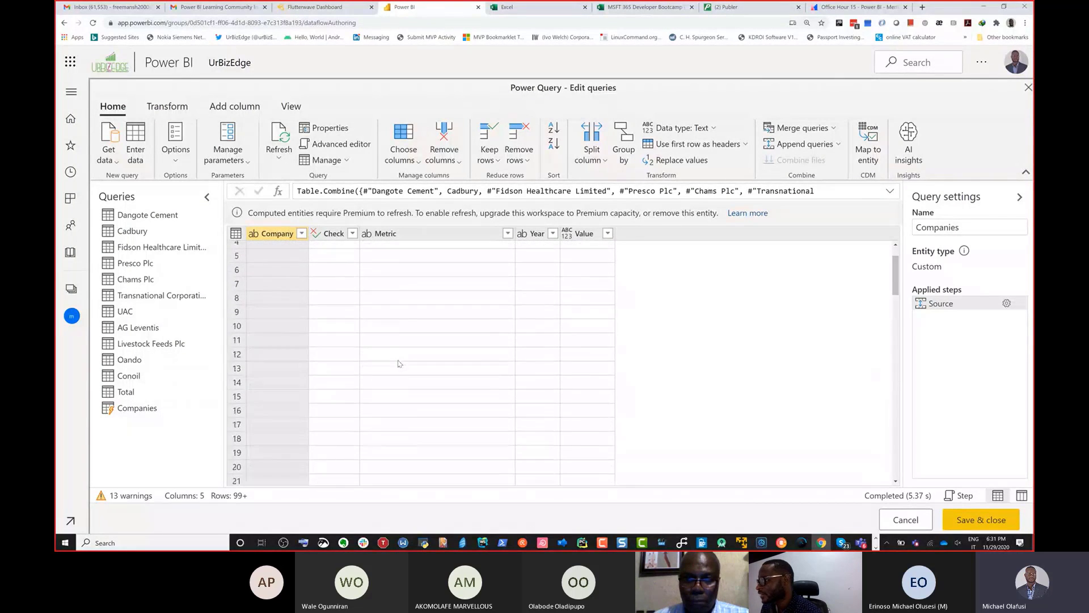
left_click(973, 521)
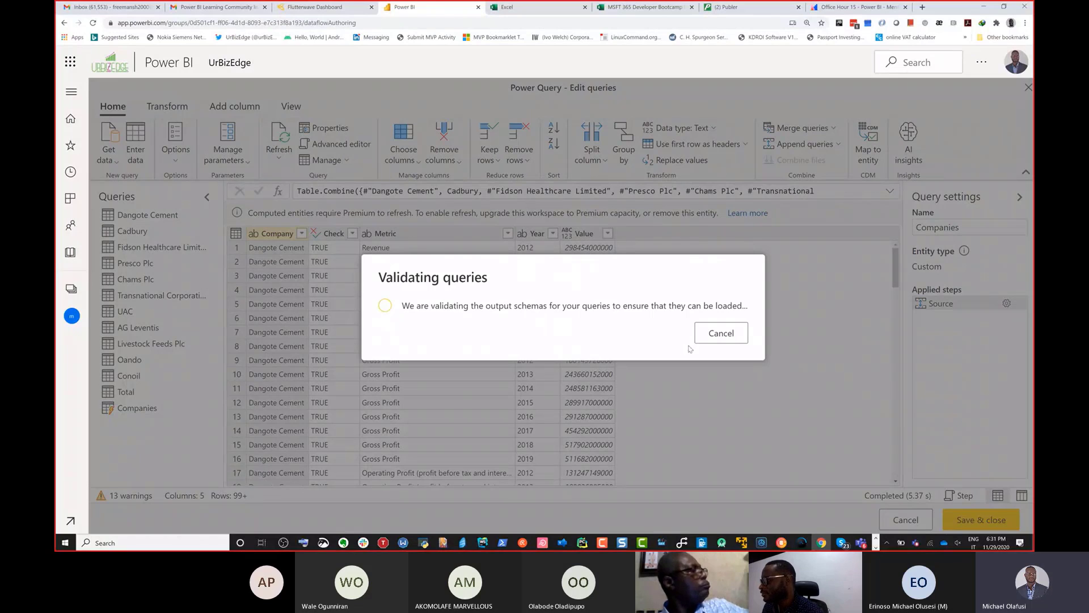
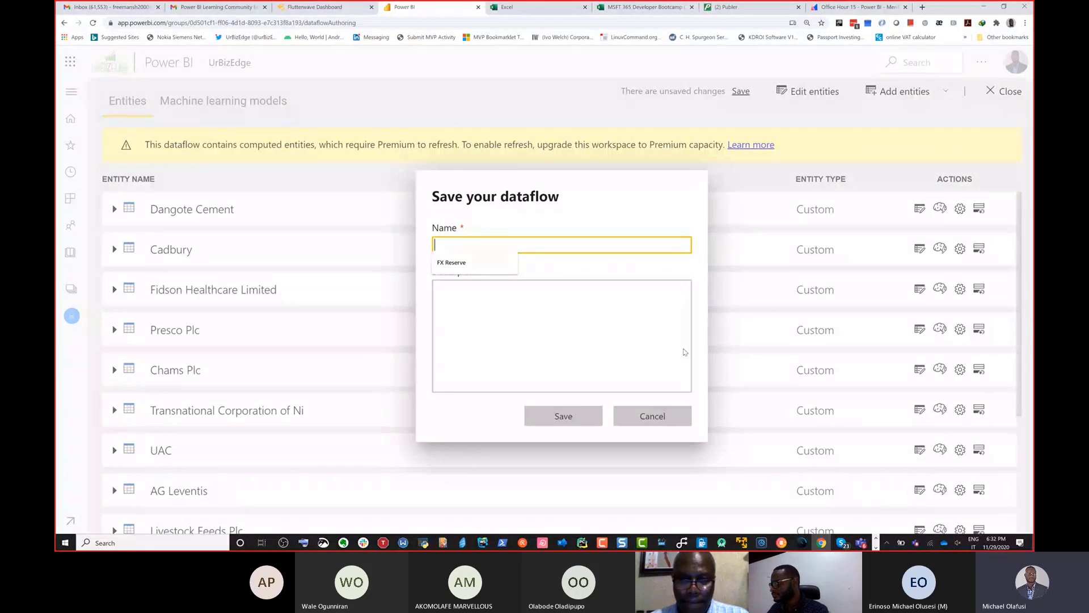
Step: Save the dataflow under the name Demo Companies Financials
type("De")
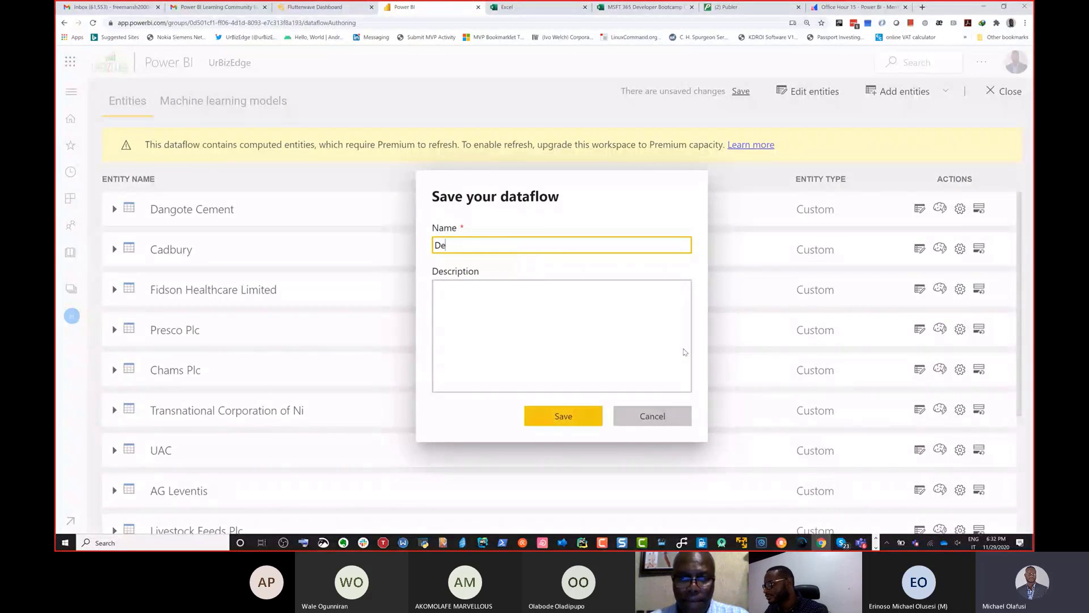
type("mo Com")
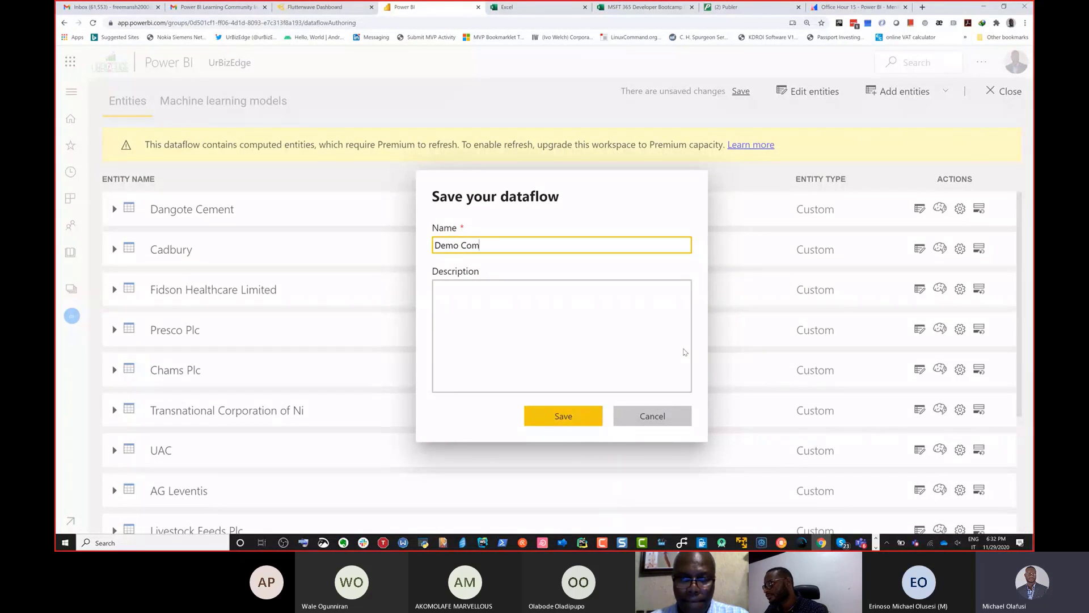
type("panies Financials")
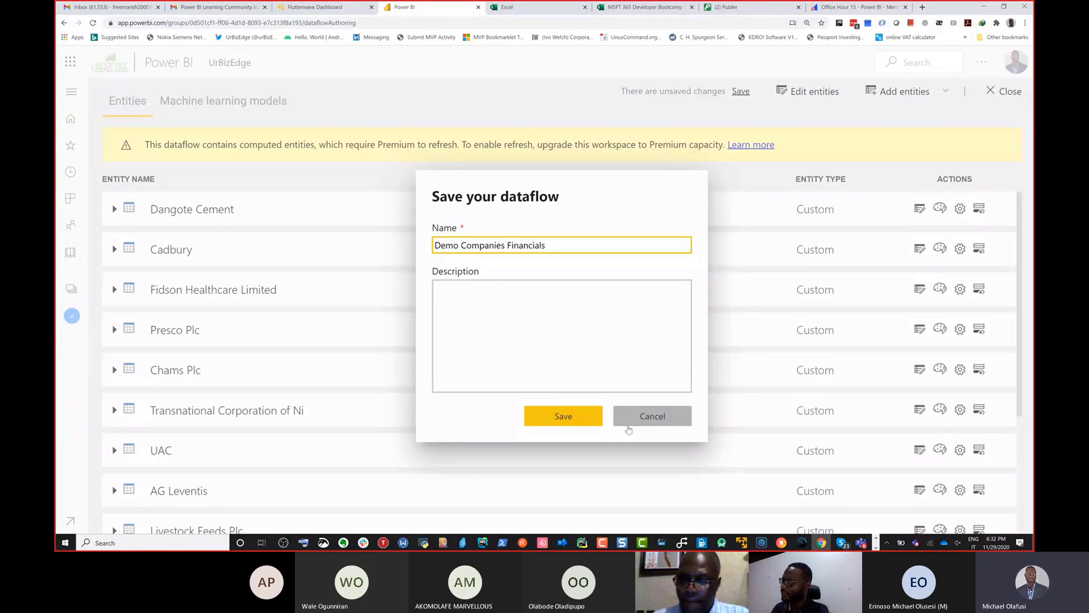
left_click(568, 421)
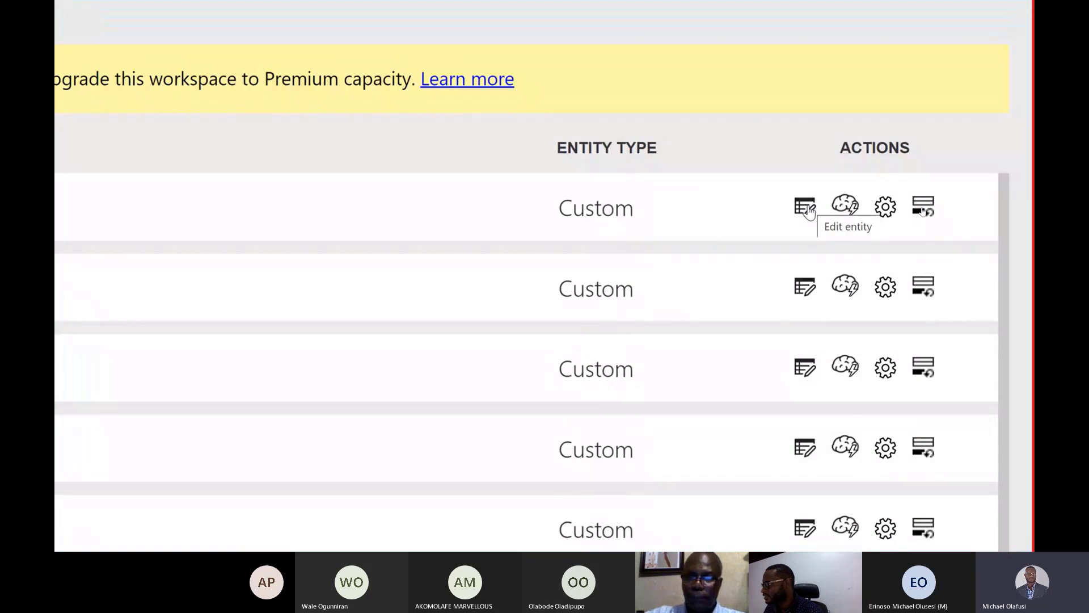
Step: Examine Dangote Cement's ML model and incremental refresh options and the dataflow's machine learning models page without changing anything
left_click(853, 209)
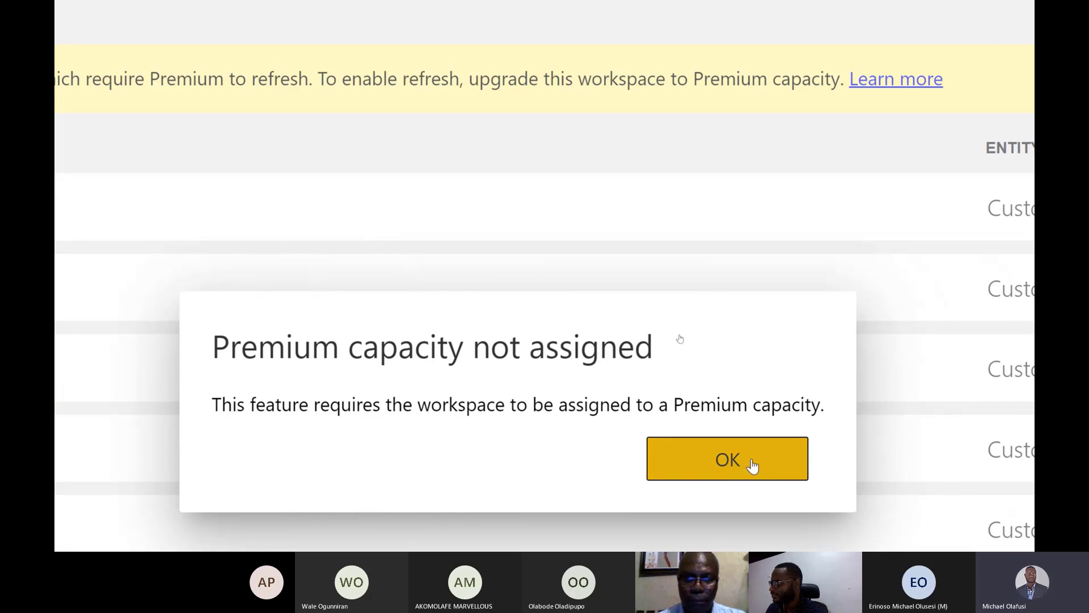
left_click(752, 464)
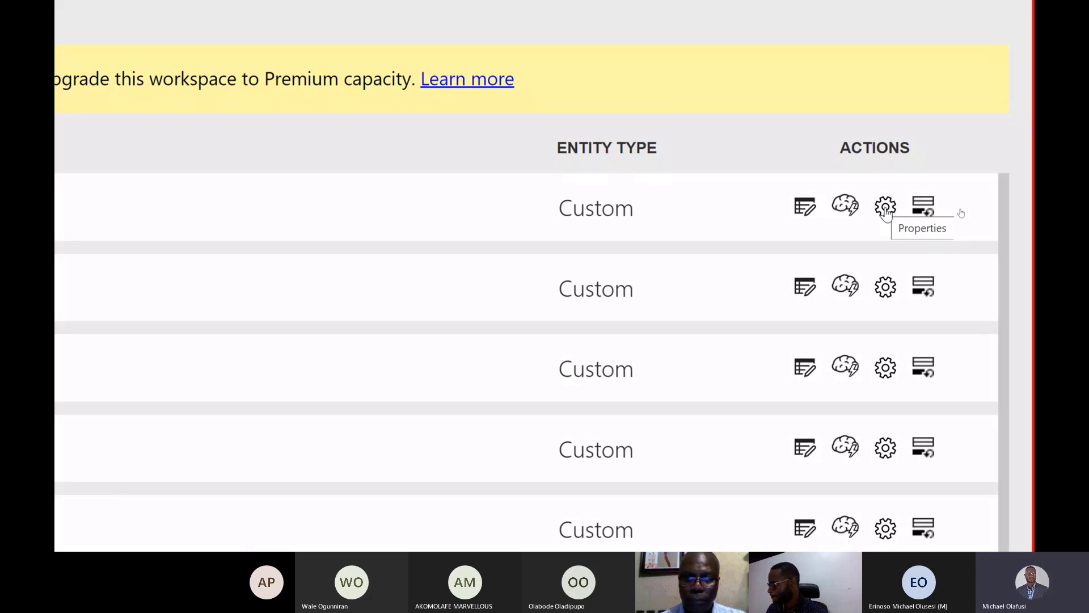
left_click(923, 210)
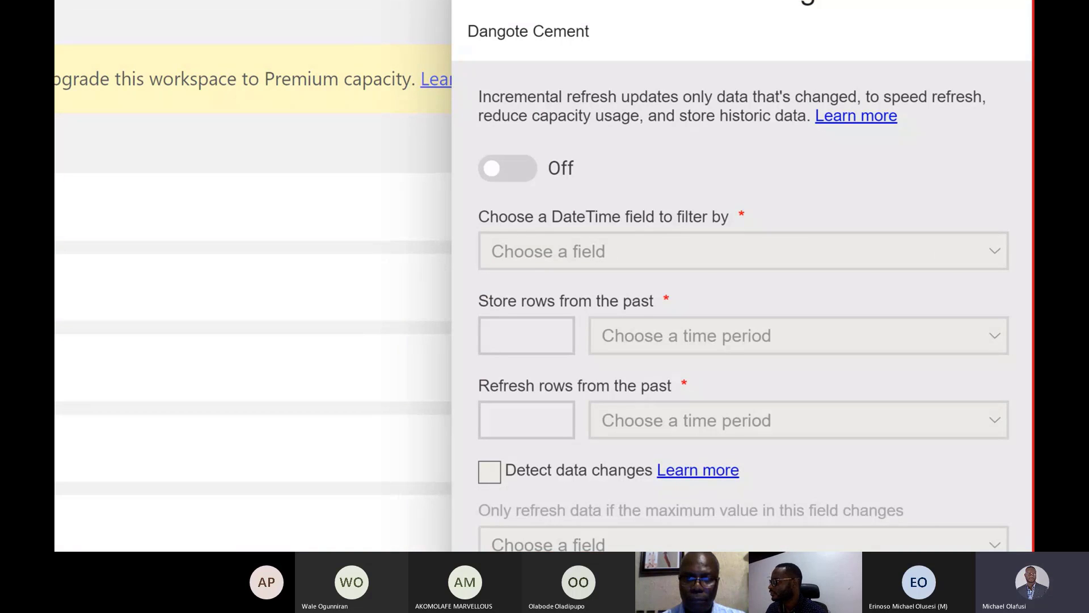
scroll(802, 308, "down", 4)
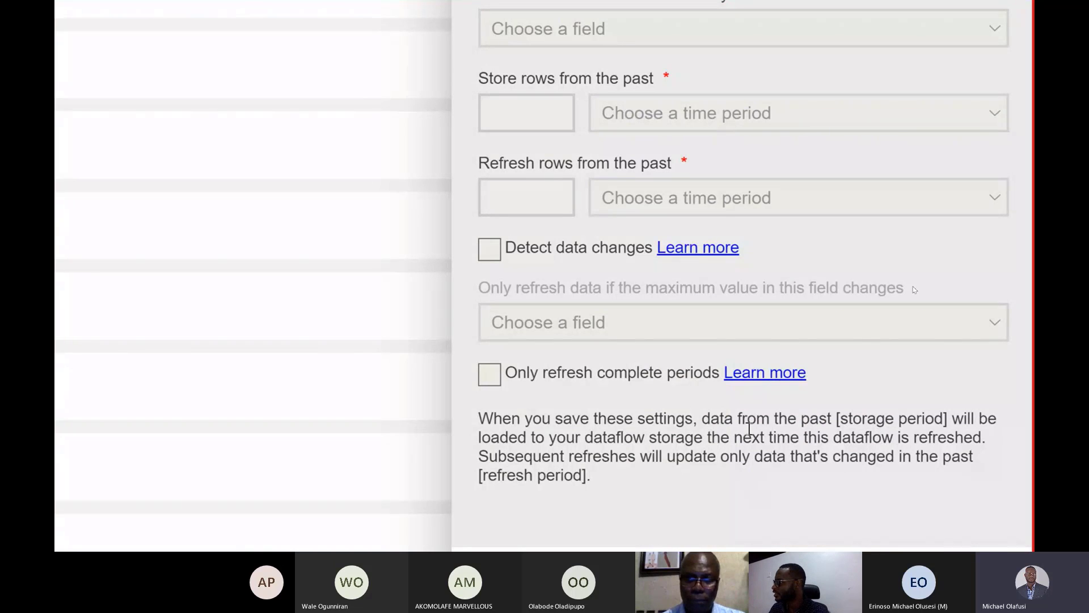
scroll(792, 87, "up", 3)
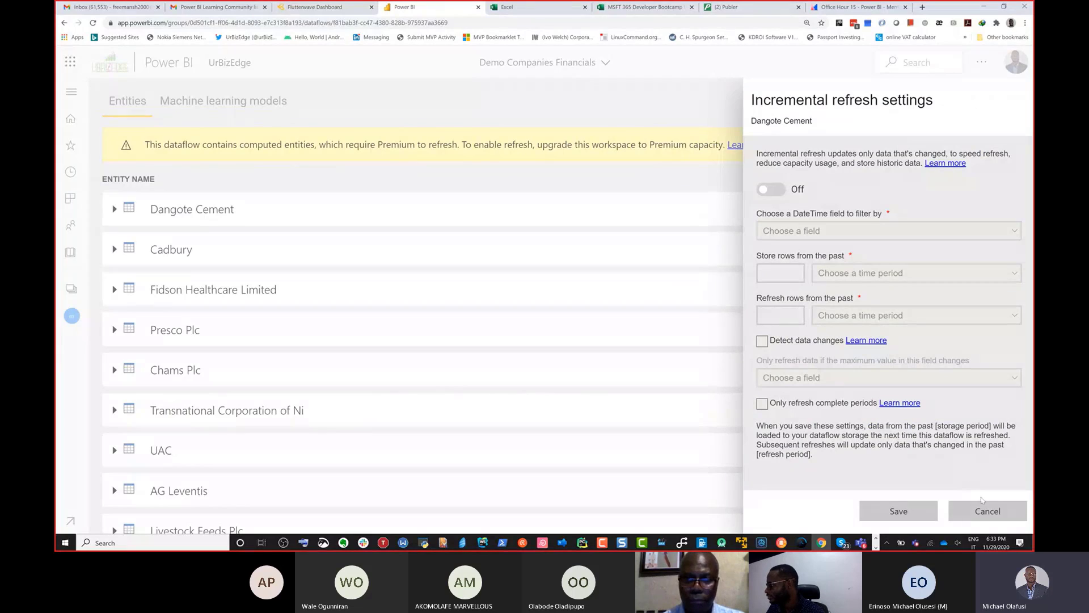
left_click(985, 511)
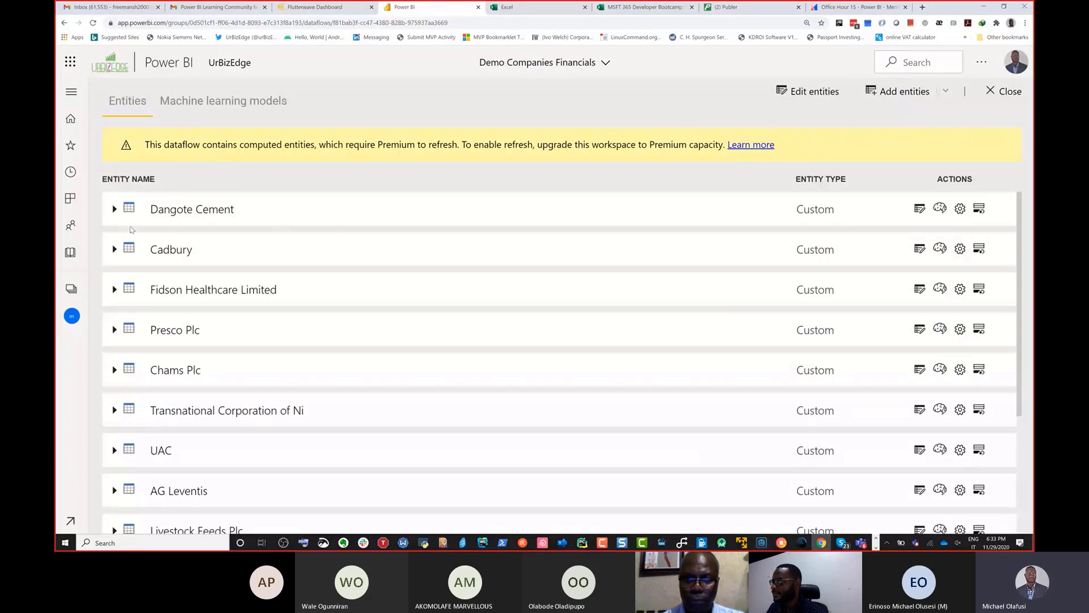
left_click(169, 106)
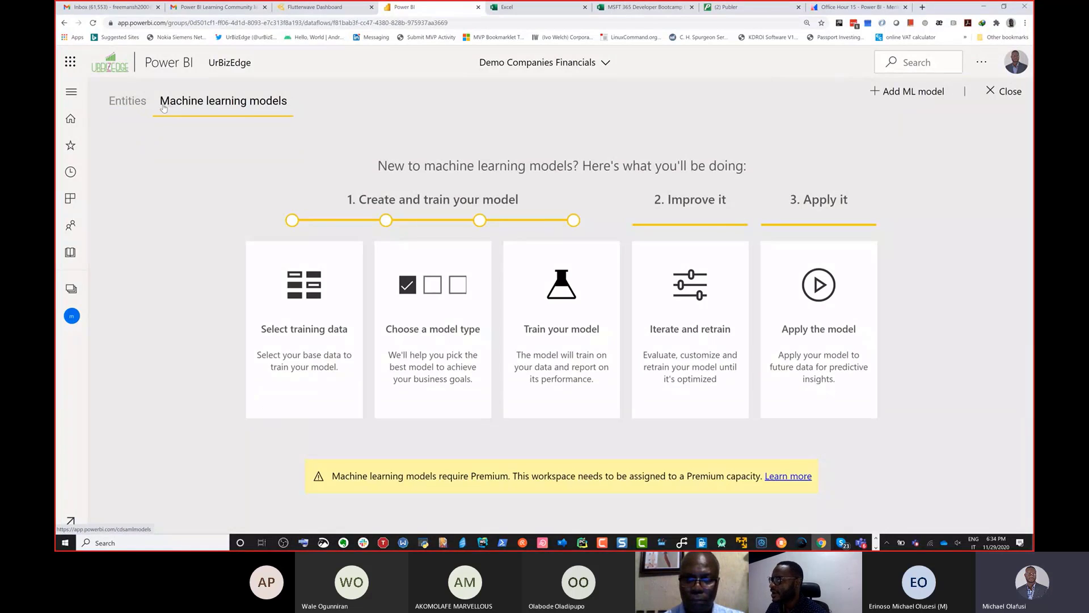
left_click(130, 102)
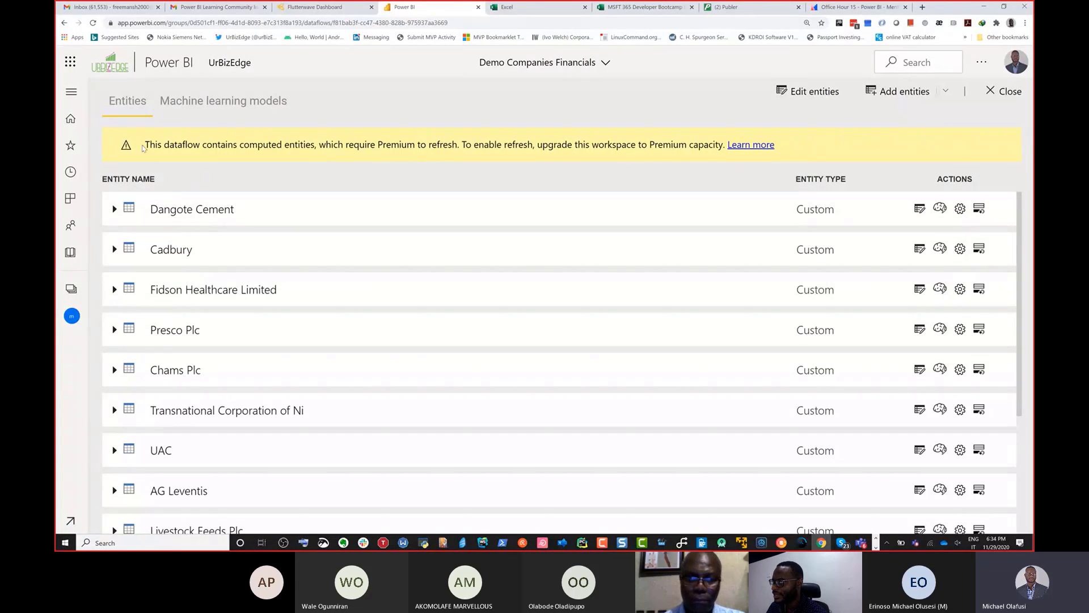
Step: Find the Demo Companies Financials dataflow in the UrBizEdge workspace contents and view the commands available for it
left_click(71, 91)
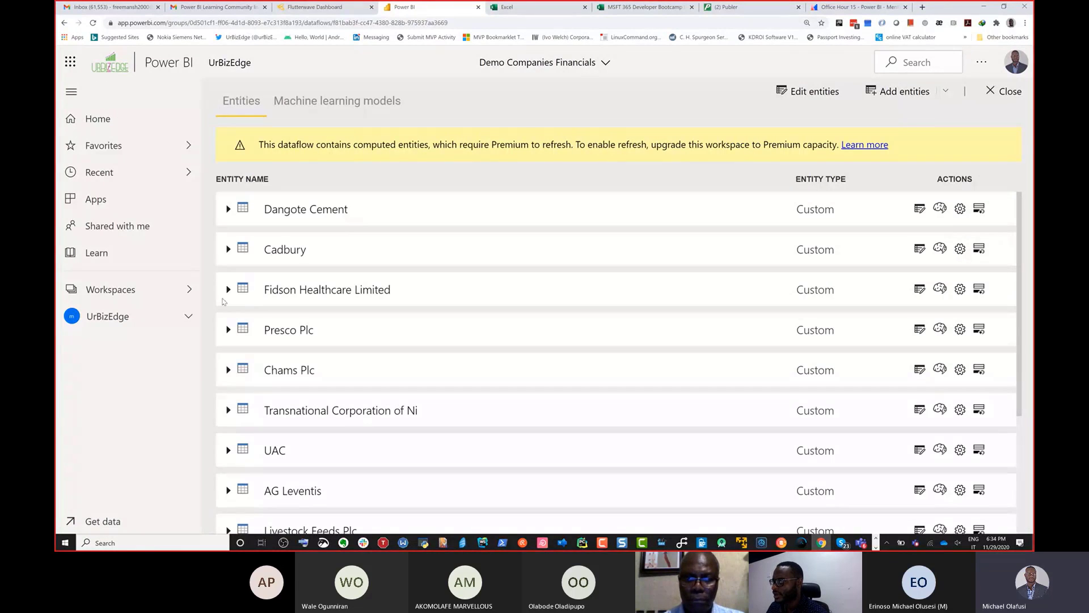
left_click(193, 317)
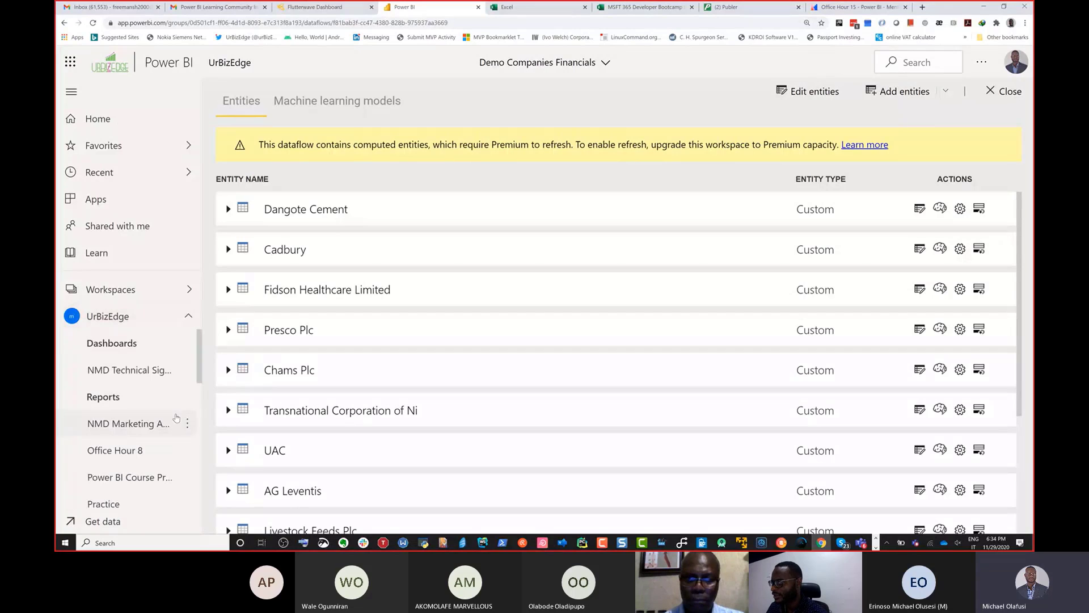
scroll(176, 419, "down", 5)
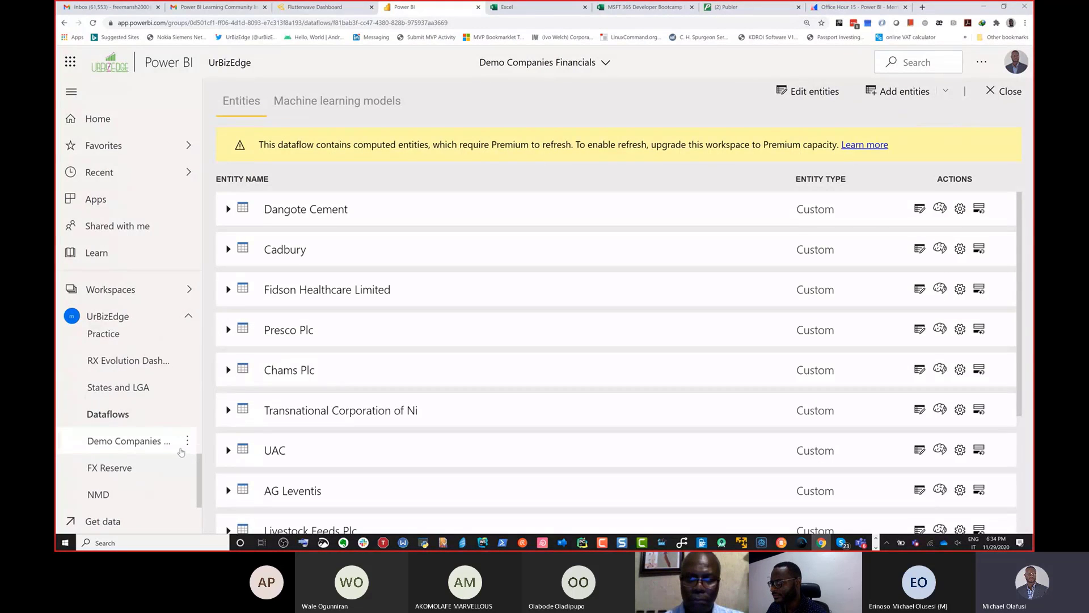
left_click(188, 443)
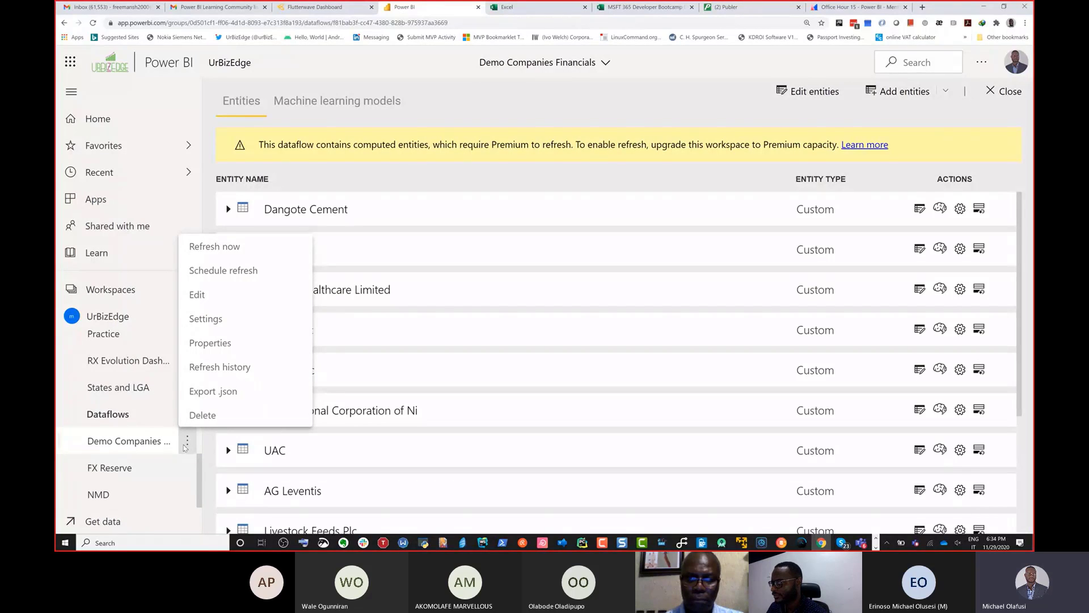
left_click(132, 444)
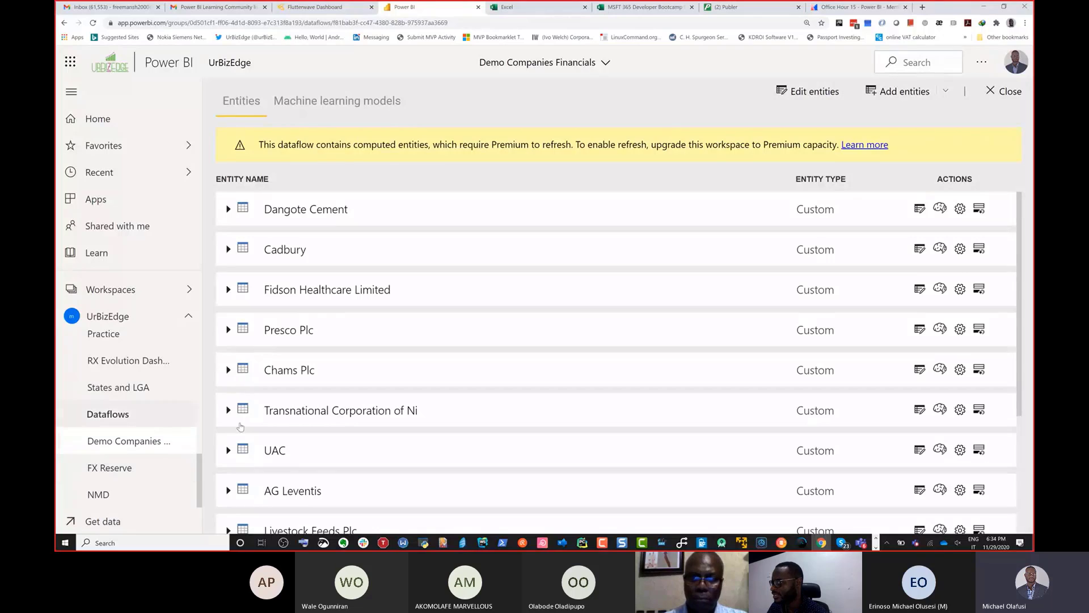
Step: View the commands available for the NMD Marketing dataset in the workspace contents, and return to the list of dataflows
scroll(173, 413, "up", 3)
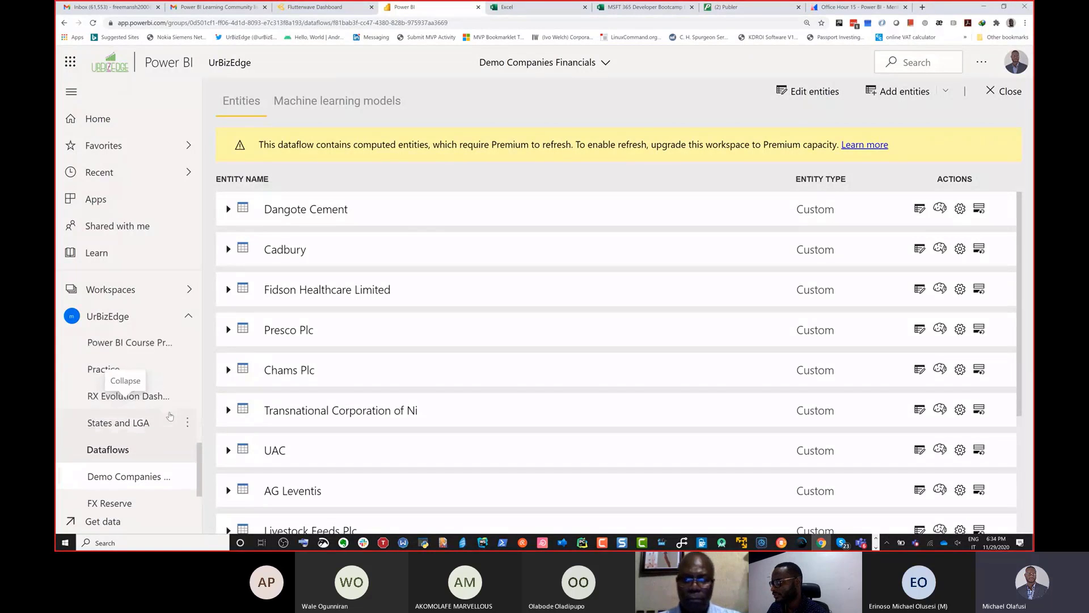
scroll(181, 448, "down", 5)
scroll(192, 481, "up", 2)
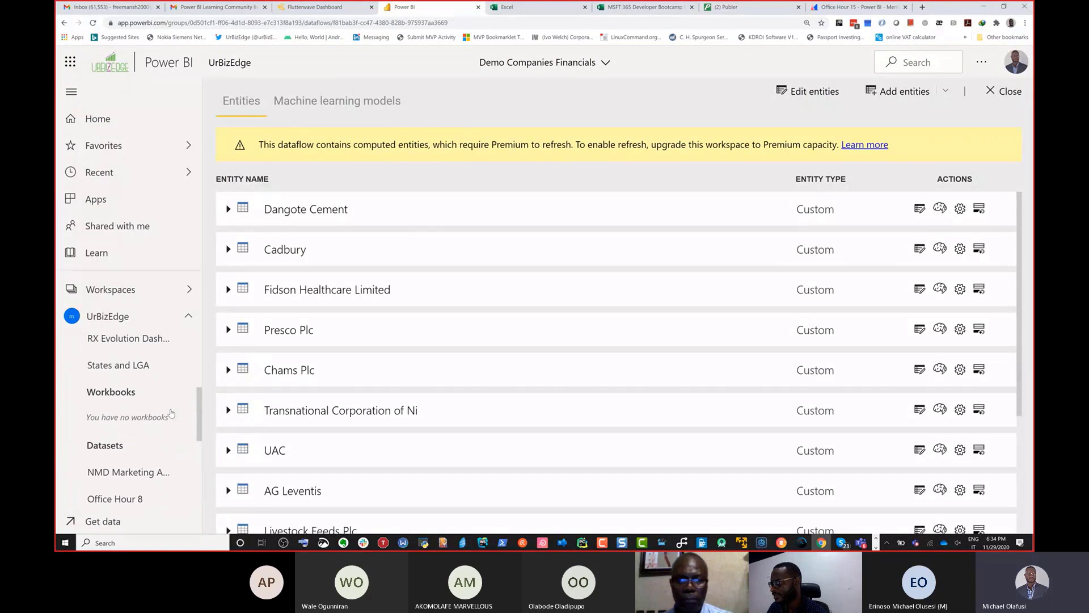
left_click(187, 478)
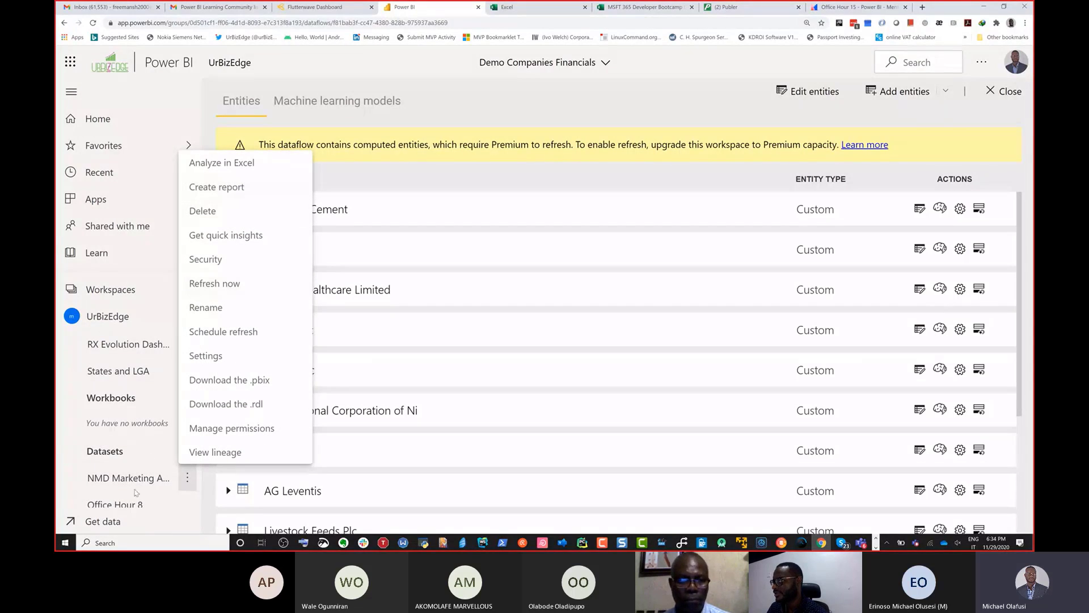
left_click(574, 118)
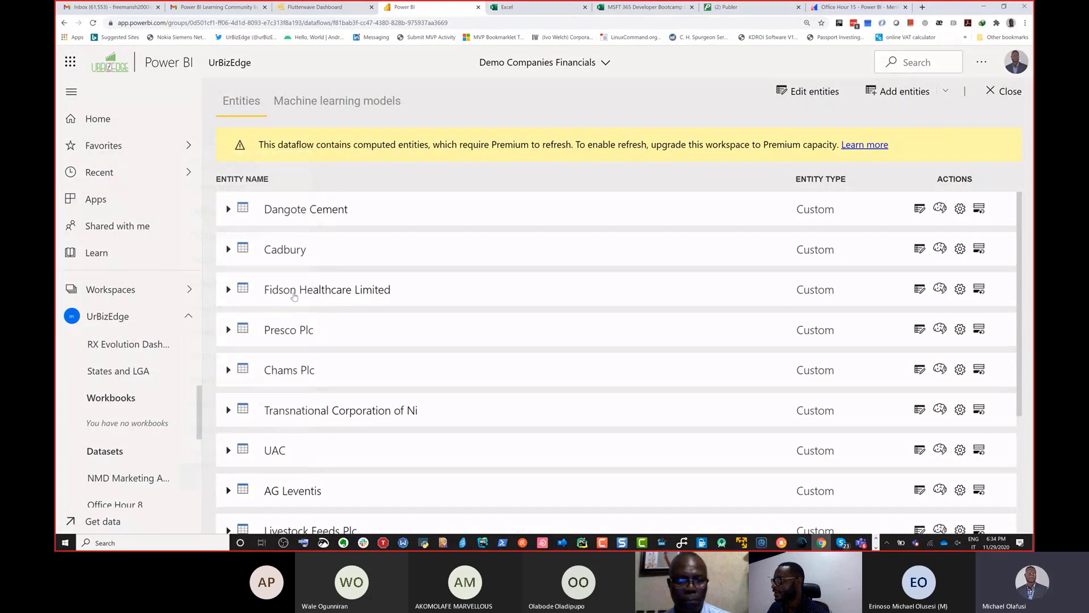
scroll(155, 410, "down", 3)
scroll(156, 411, "down", 1)
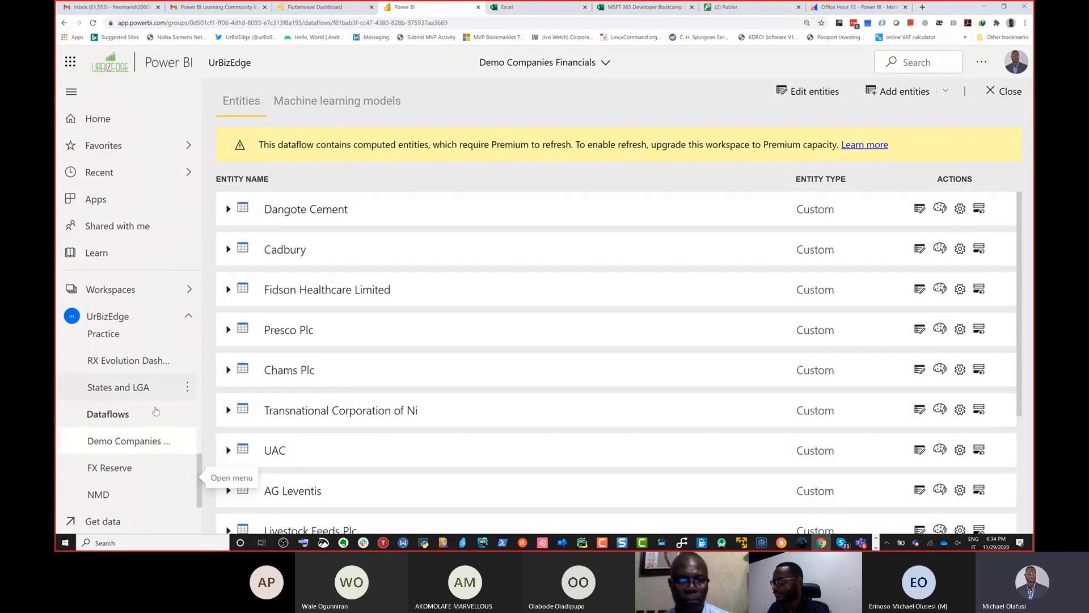
scroll(448, 468, "down", 1)
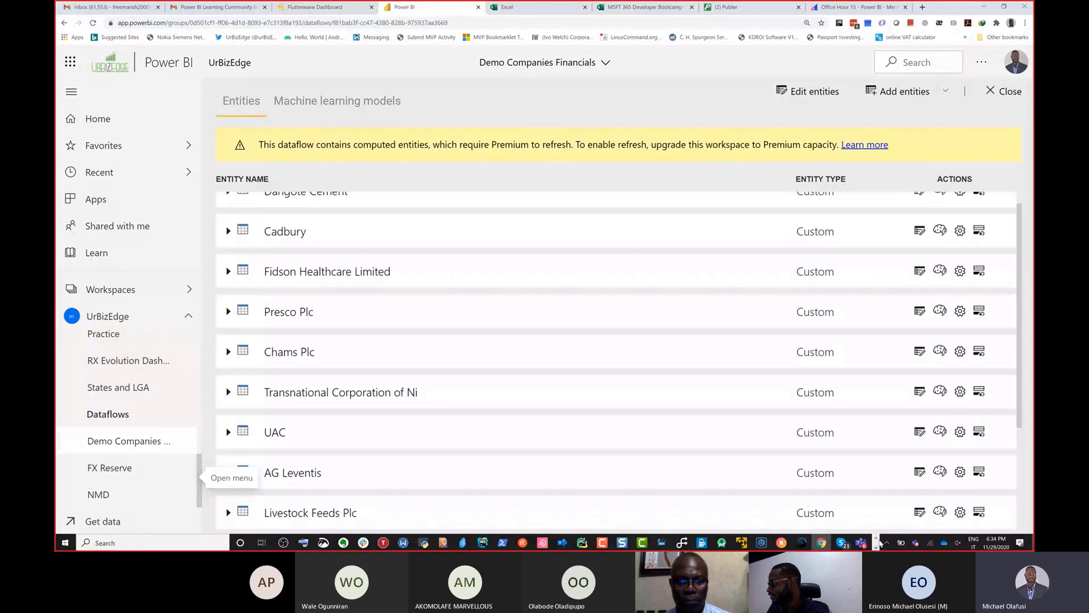
Step: Switch to Power BI Desktop, dismiss its start screen, and start importing data from Power BI dataflows
left_click(875, 542)
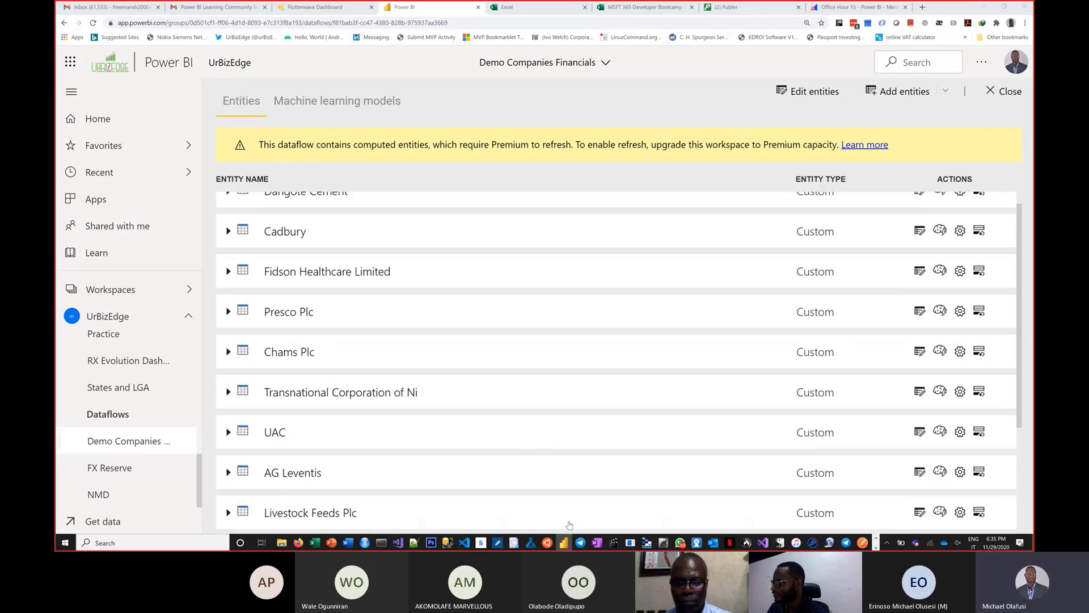
mouse_move(566, 543)
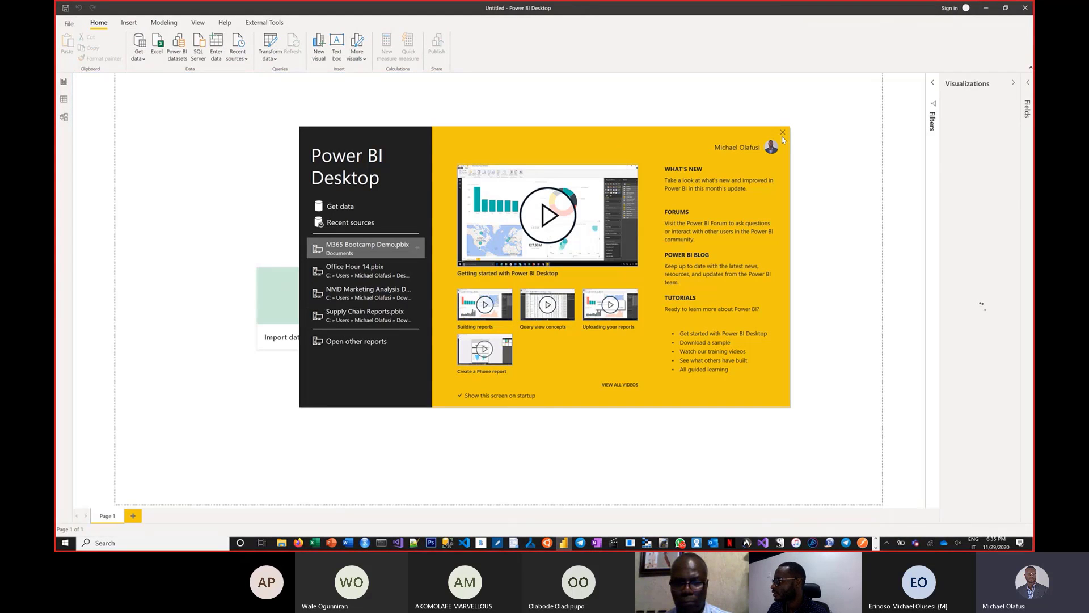
left_click(782, 133)
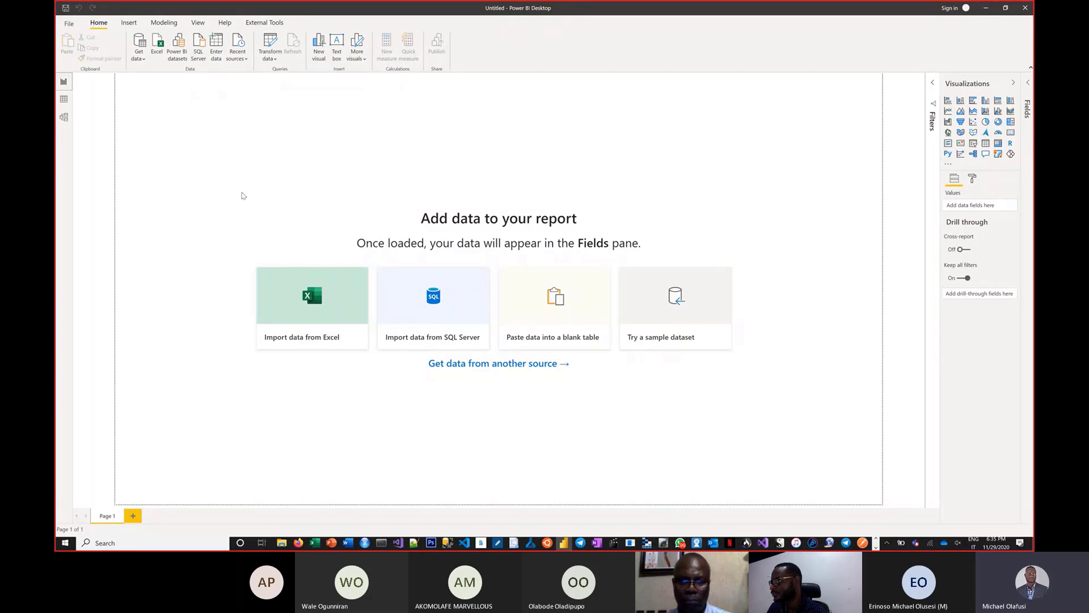
left_click(145, 59)
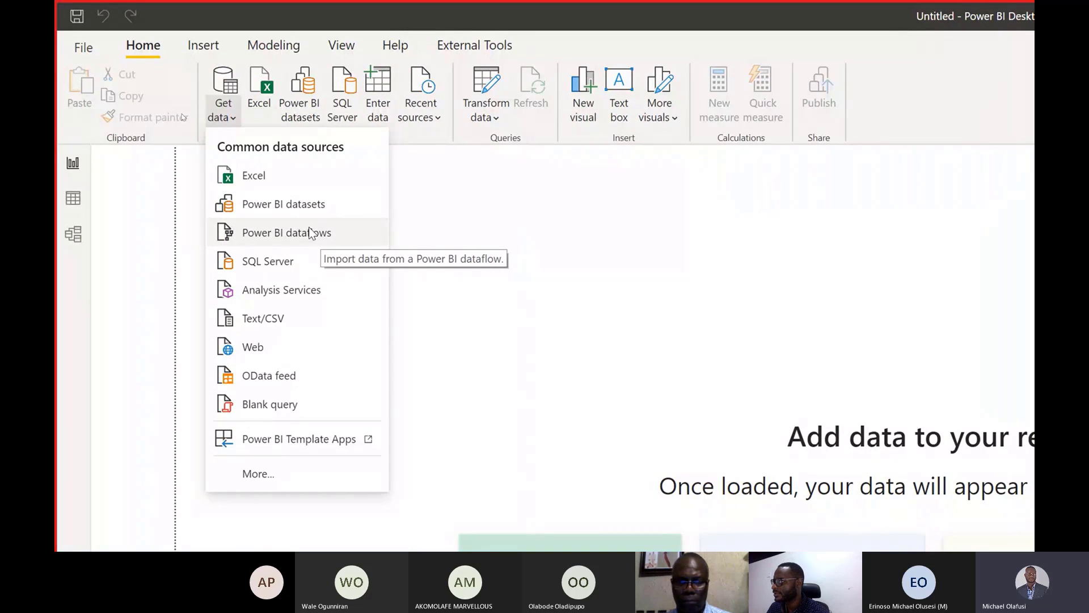
left_click(279, 236)
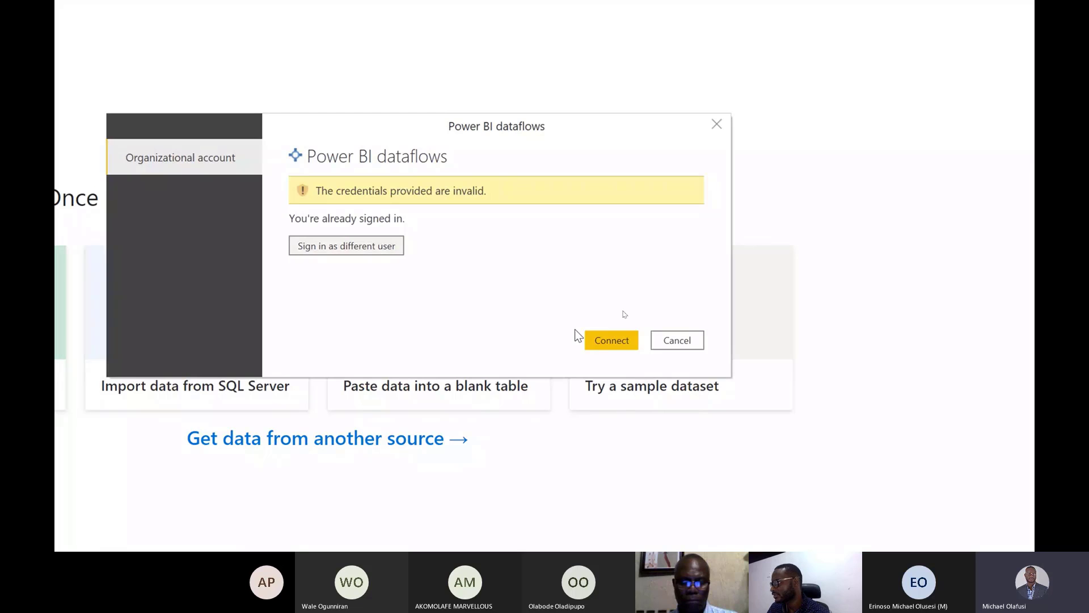
Step: Sign in to Power BI dataflows as a different user with the organizational account, enter the account password, and connect
left_click(604, 344)
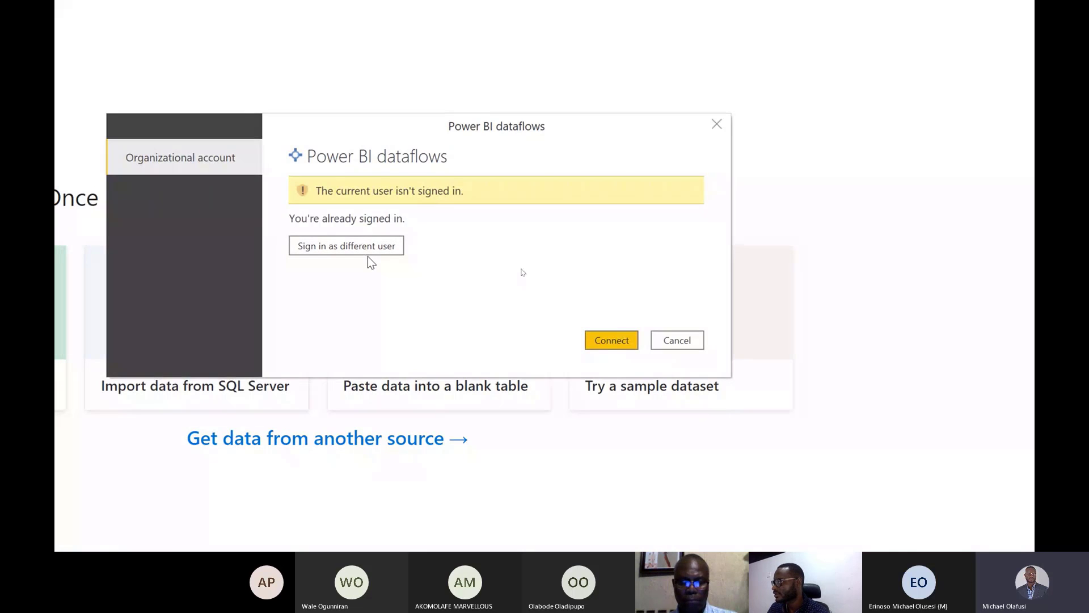
left_click(376, 244)
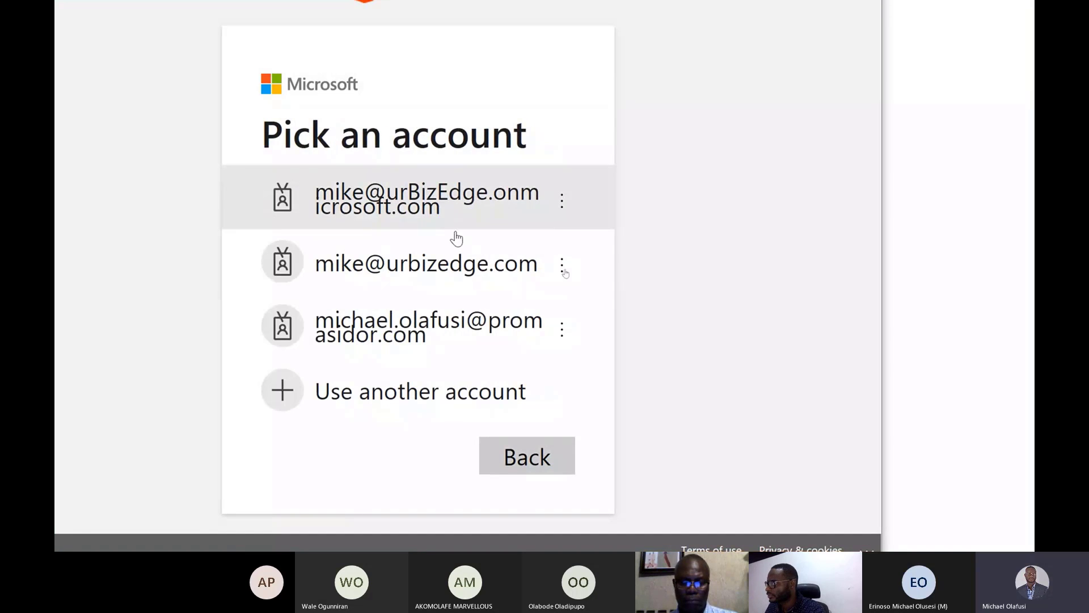
left_click(461, 260)
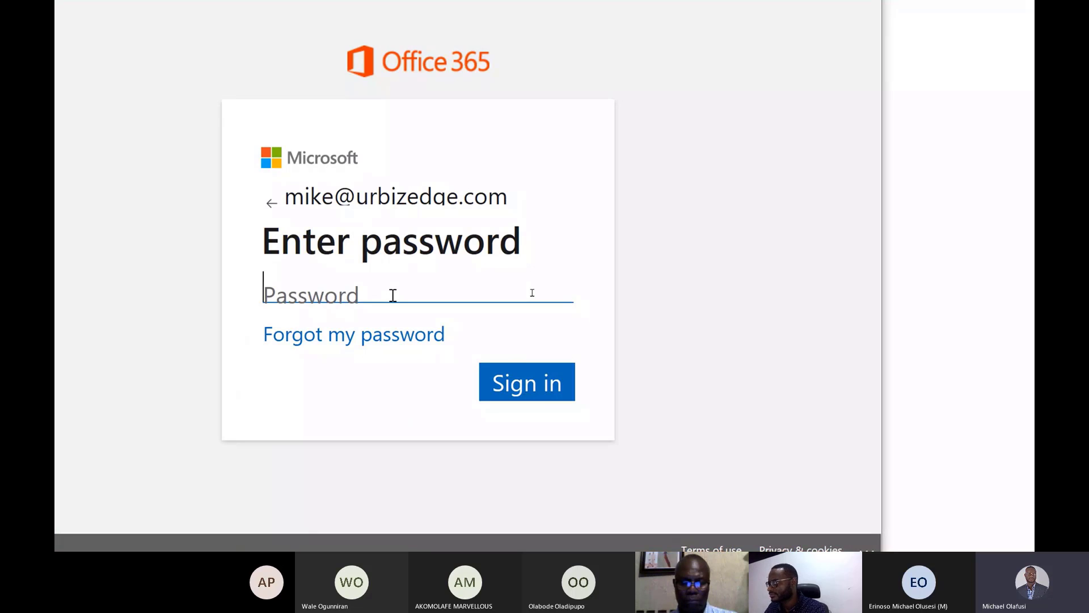
type("•••••••")
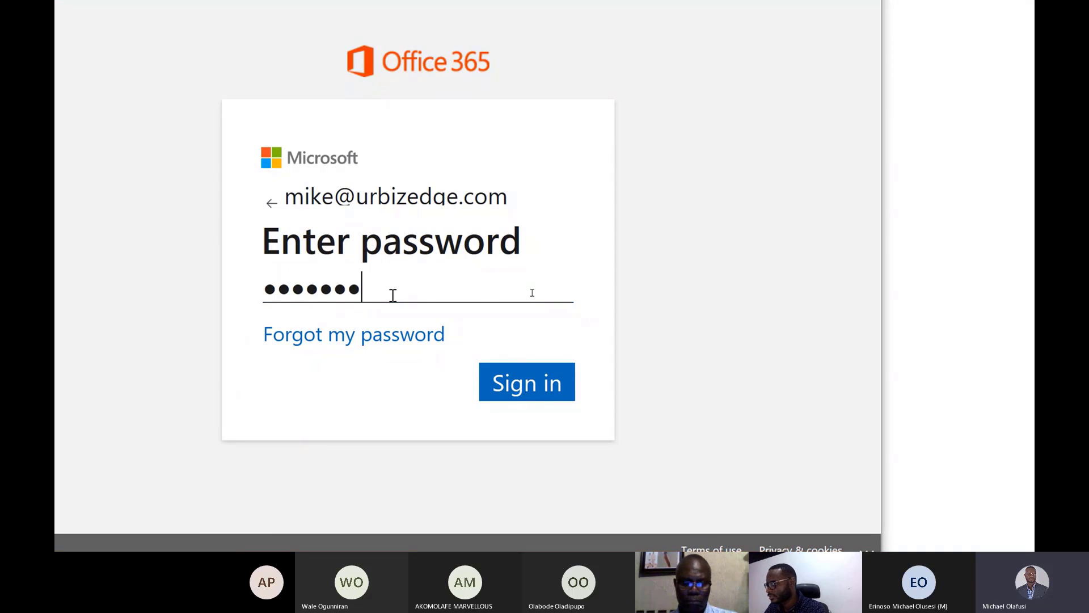
type("•••••")
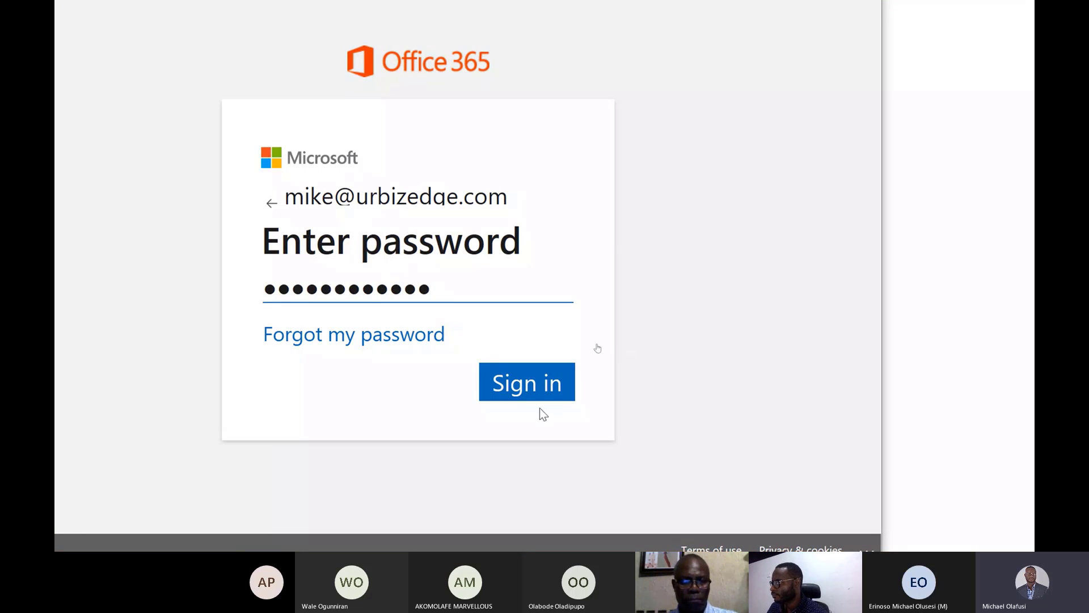
left_click(524, 387)
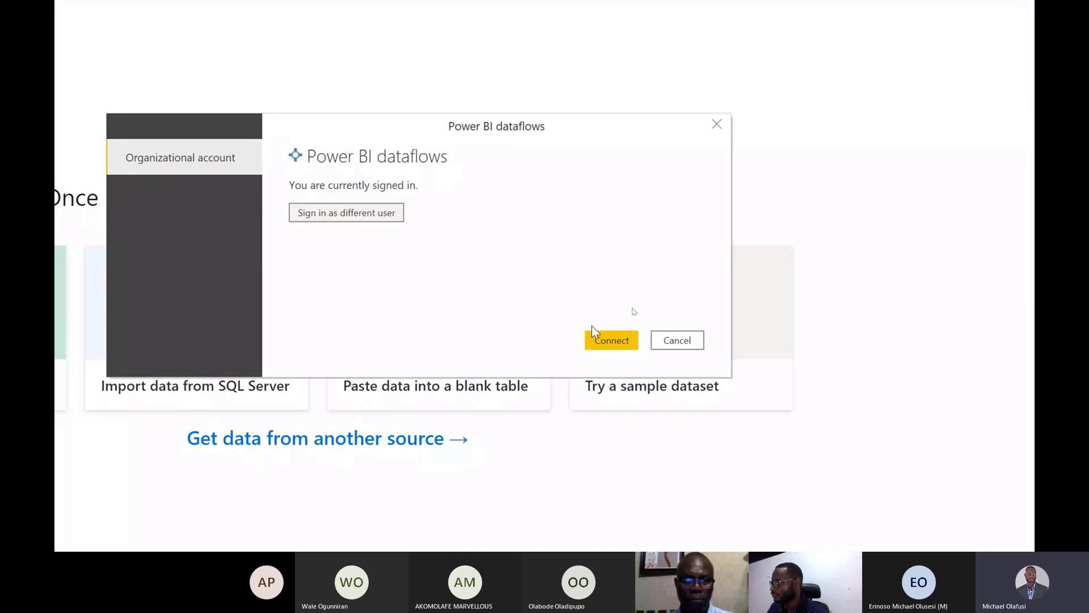
left_click(609, 340)
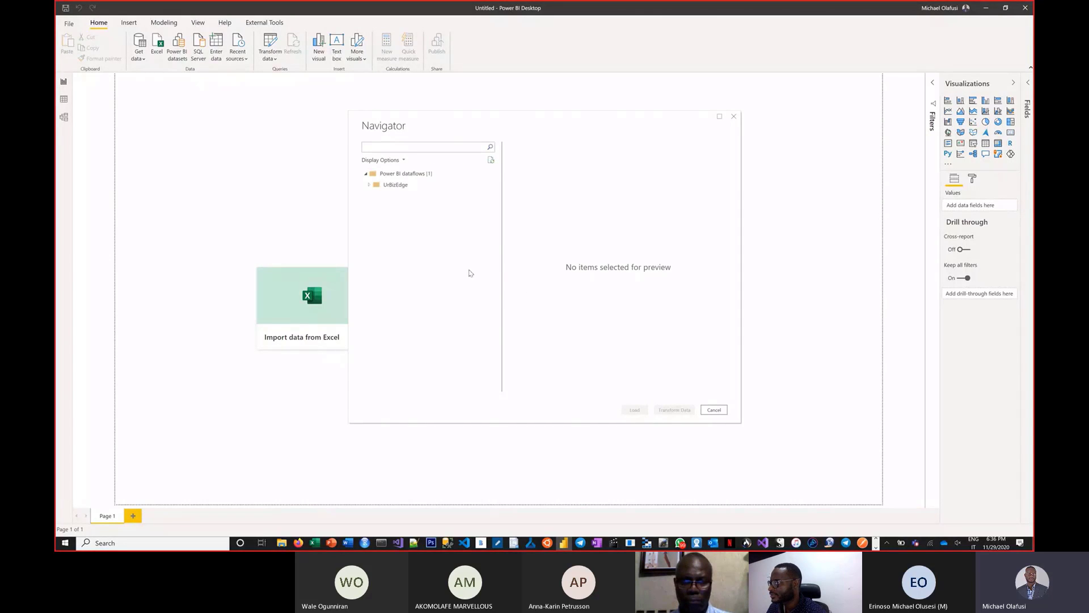
Step: Load only the Companies table from the Demo Companies Financials dataflow in the UrBizEdge workspace
left_click(372, 188)
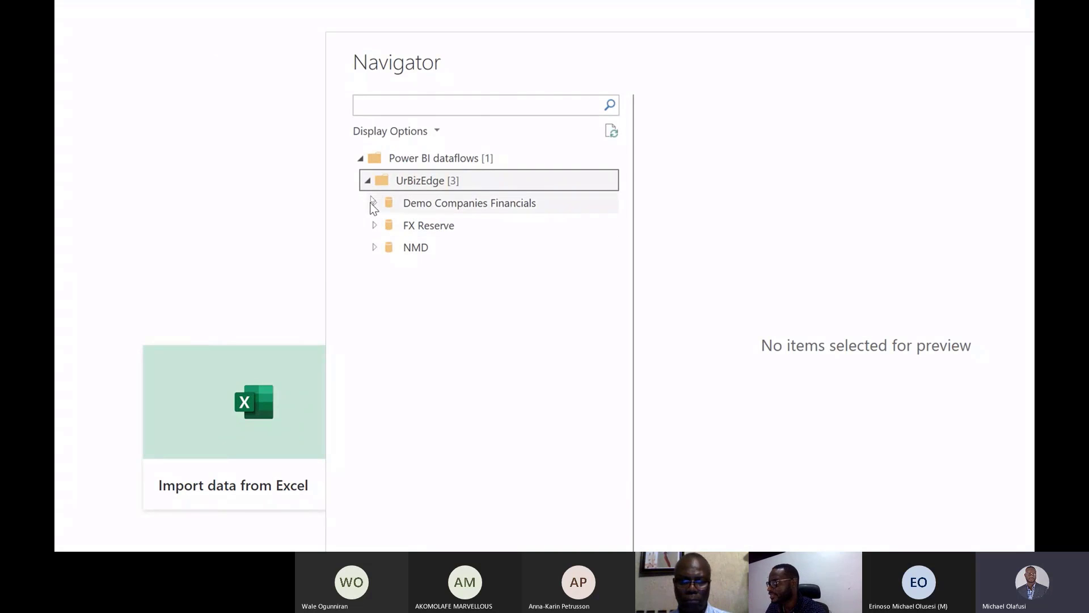
left_click(373, 203)
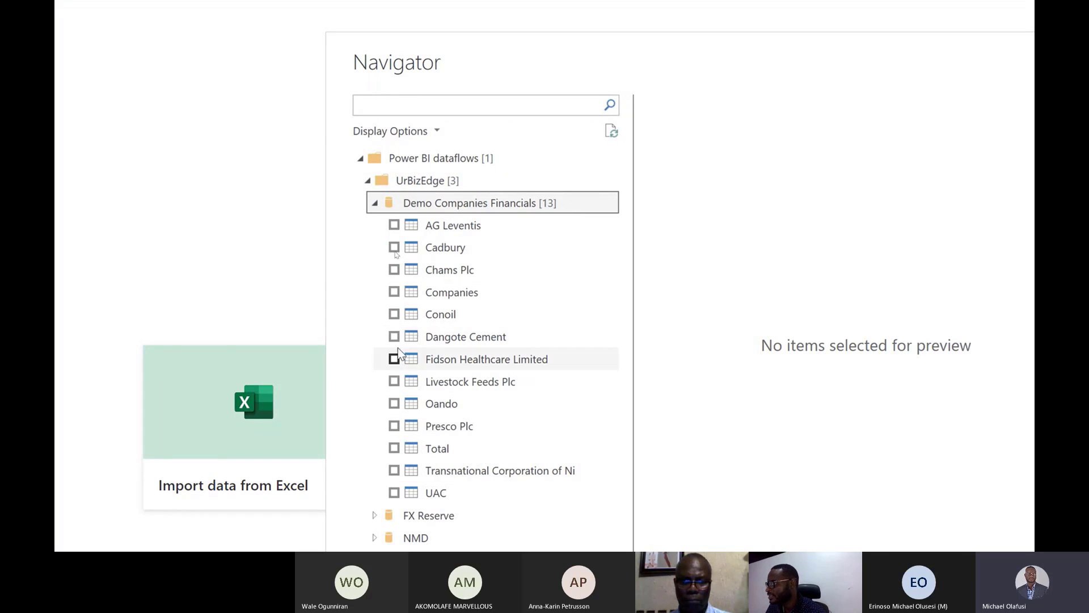
left_click(394, 292)
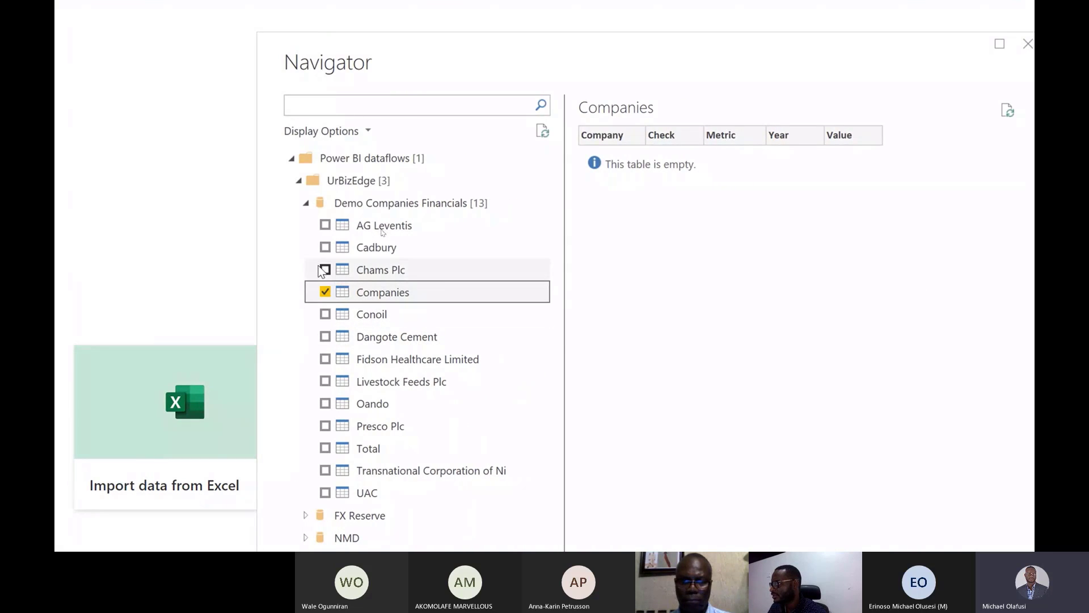
left_click(325, 271)
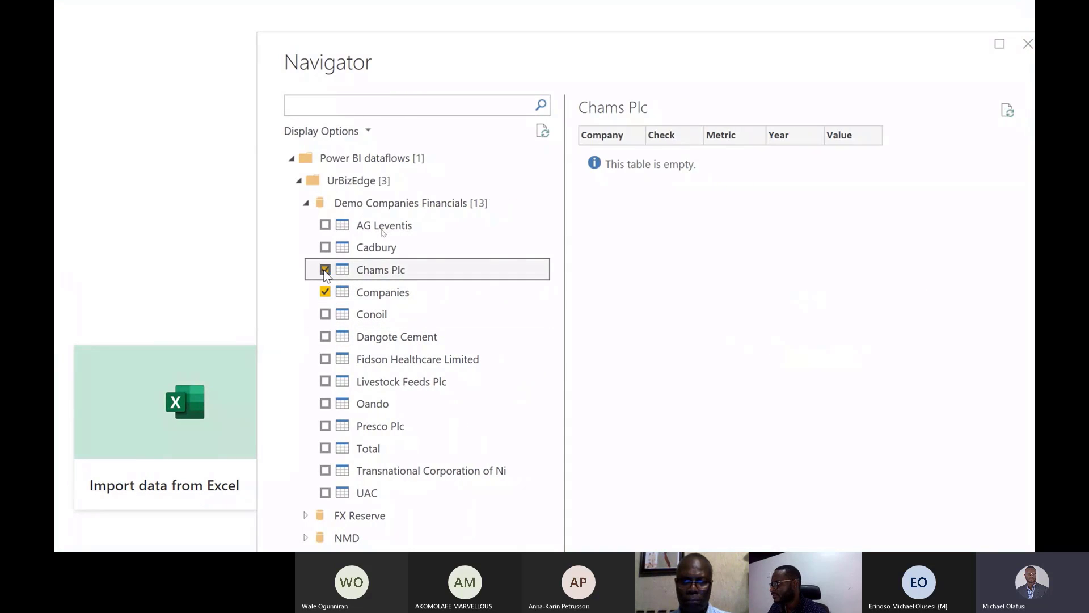
left_click(325, 293)
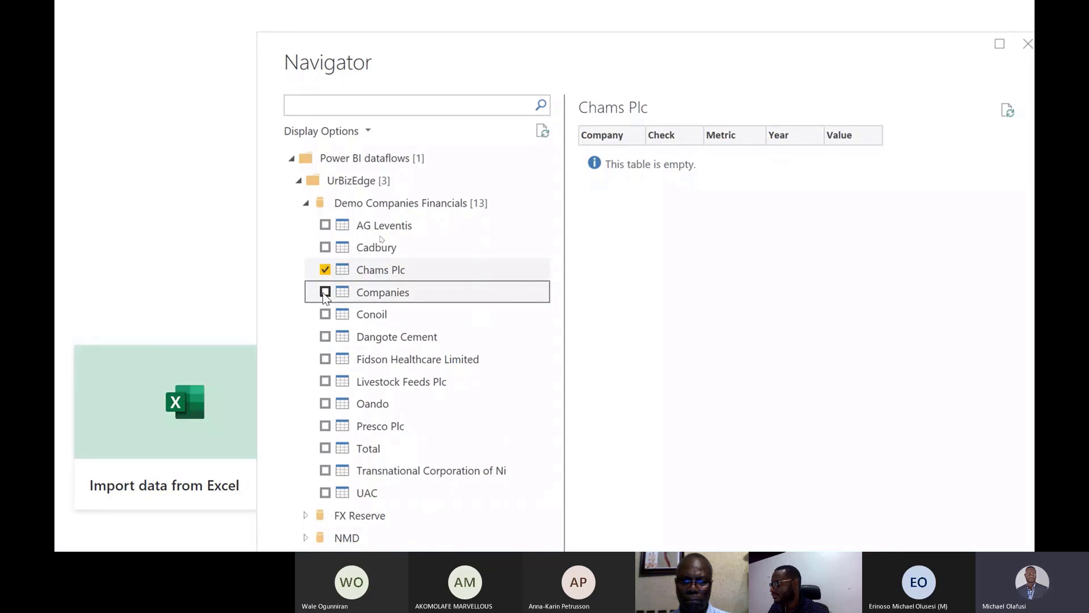
left_click(325, 290)
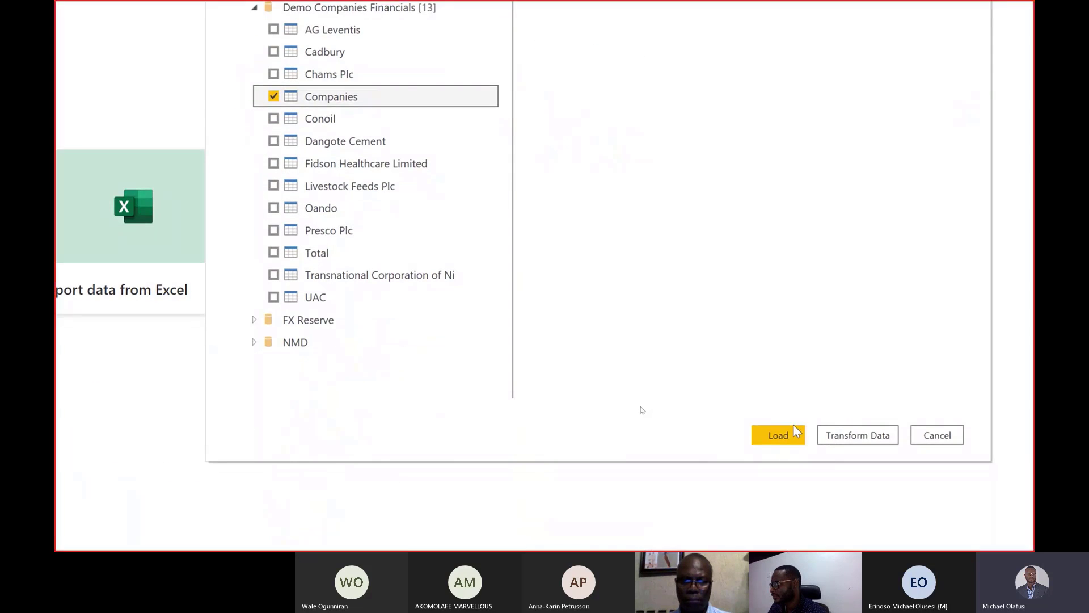
left_click(778, 435)
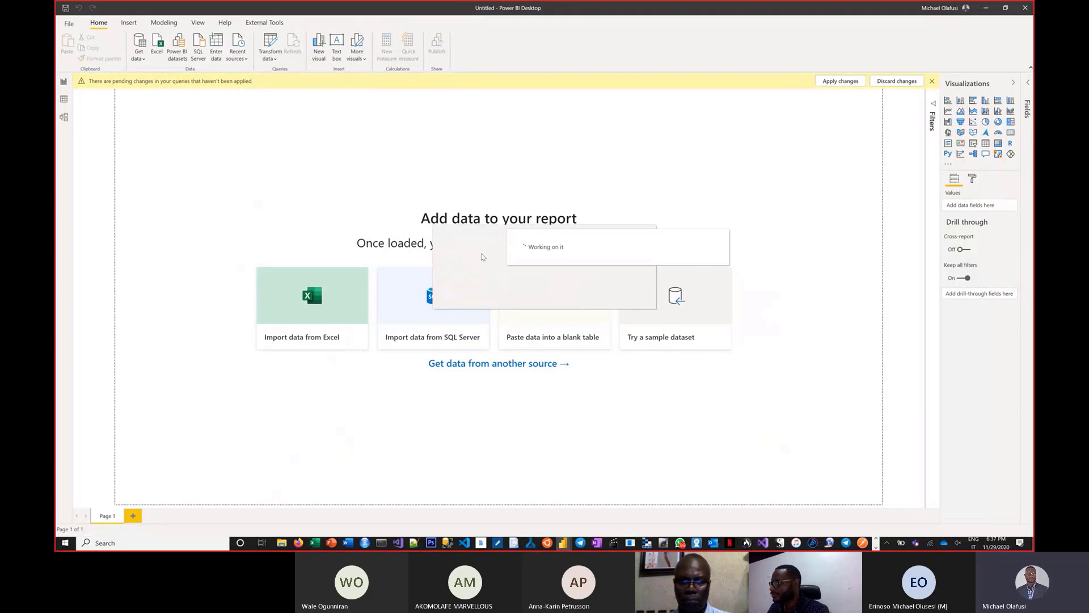
Step: View the rows and columns of the loaded Companies table in the report's data view
key("alt+Tab")
key("alt+Tab")
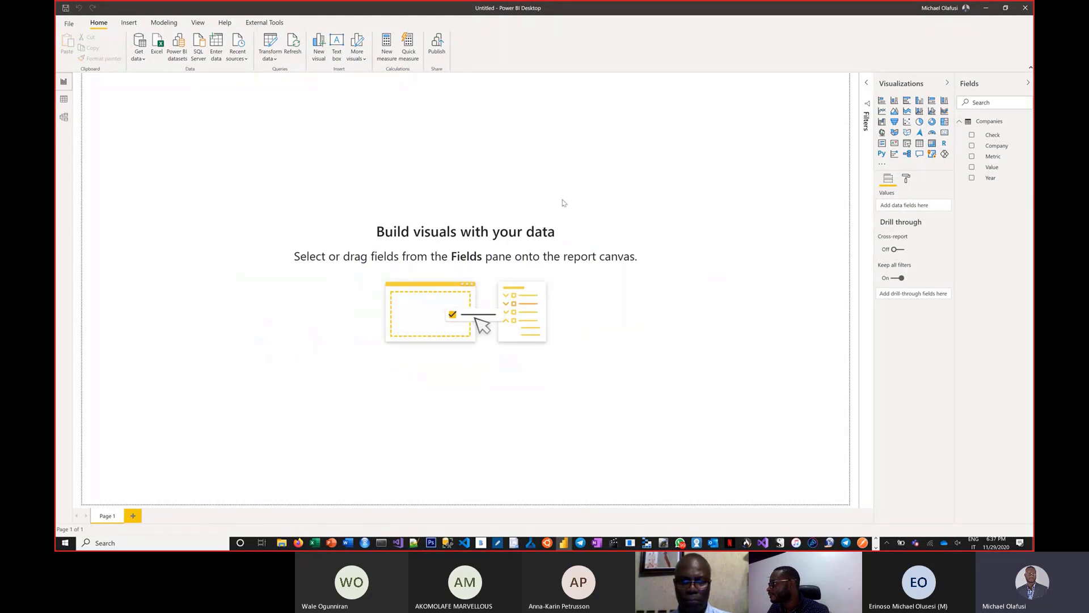
left_click(67, 101)
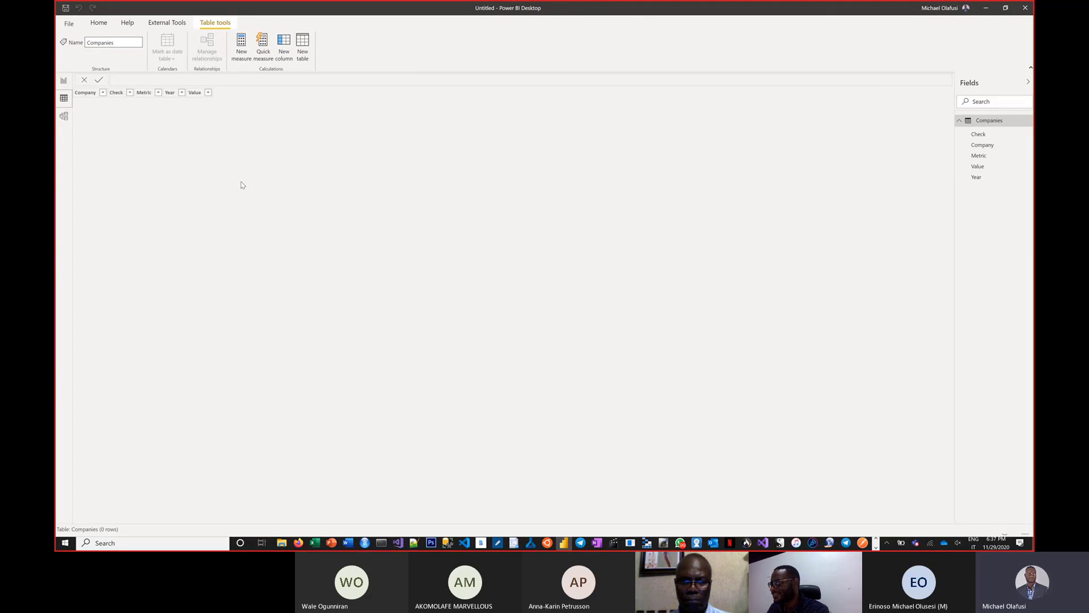
Step: Switch to the Power BI service, open the Companies entity of the Demo Companies Financials dataflow in the query editor, and save and close it
key("alt+Tab")
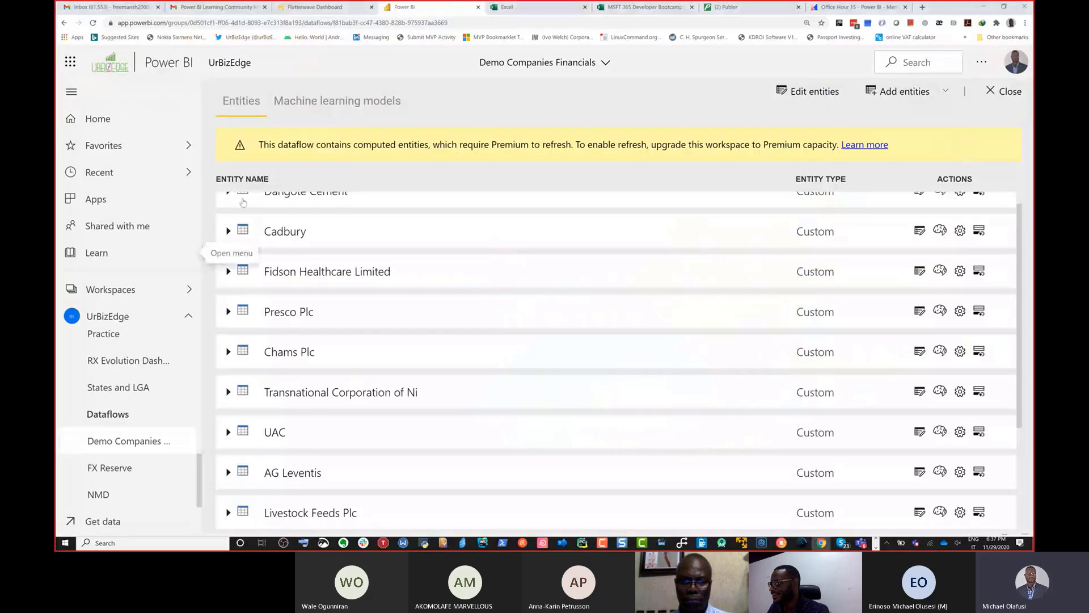
scroll(428, 275, "up", 1)
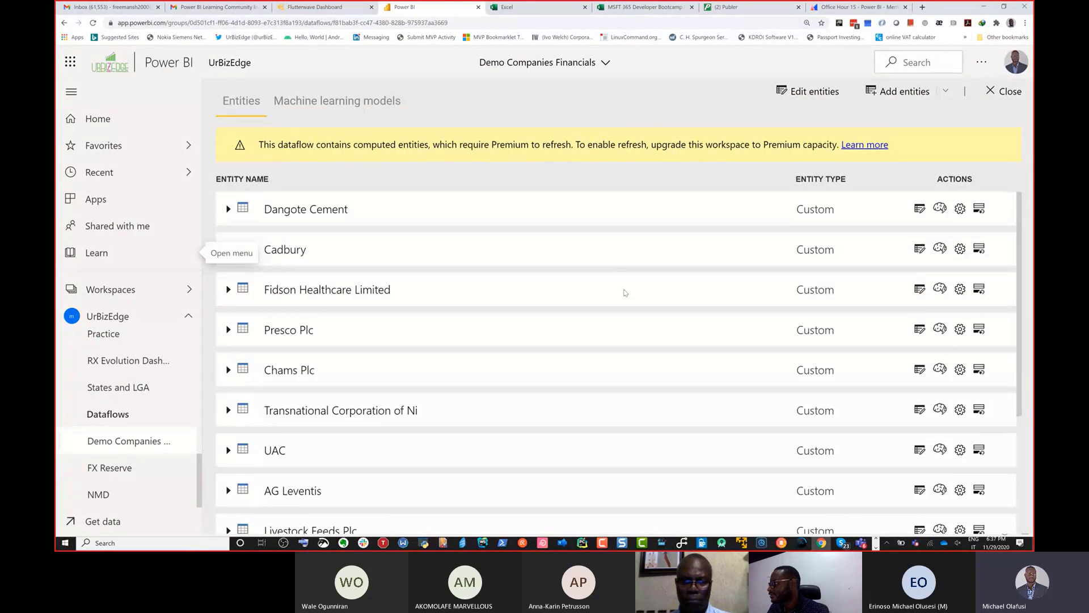
scroll(716, 337, "down", 3)
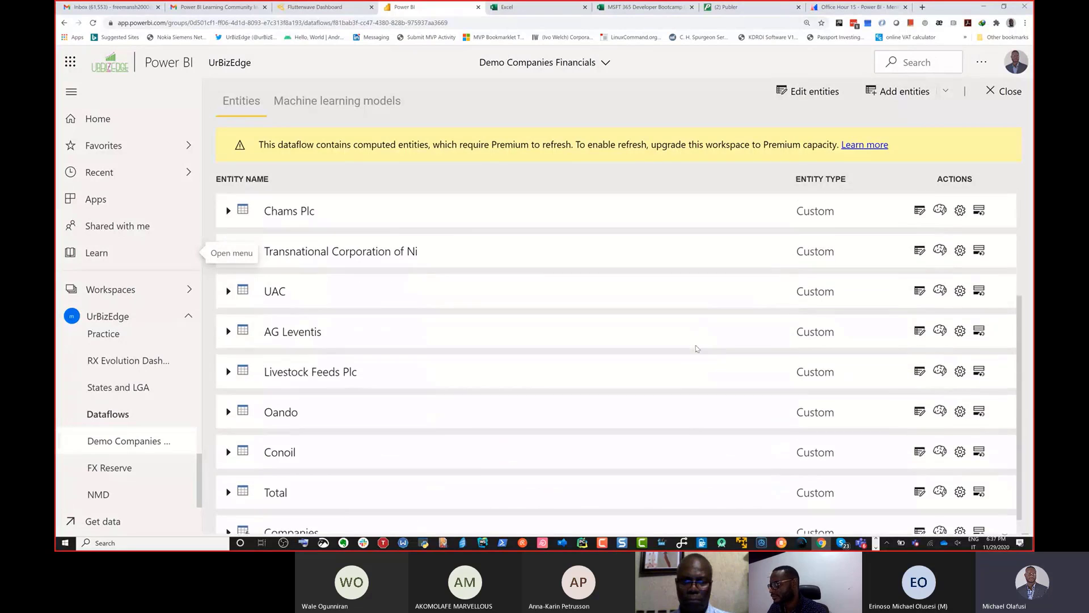
left_click(290, 513)
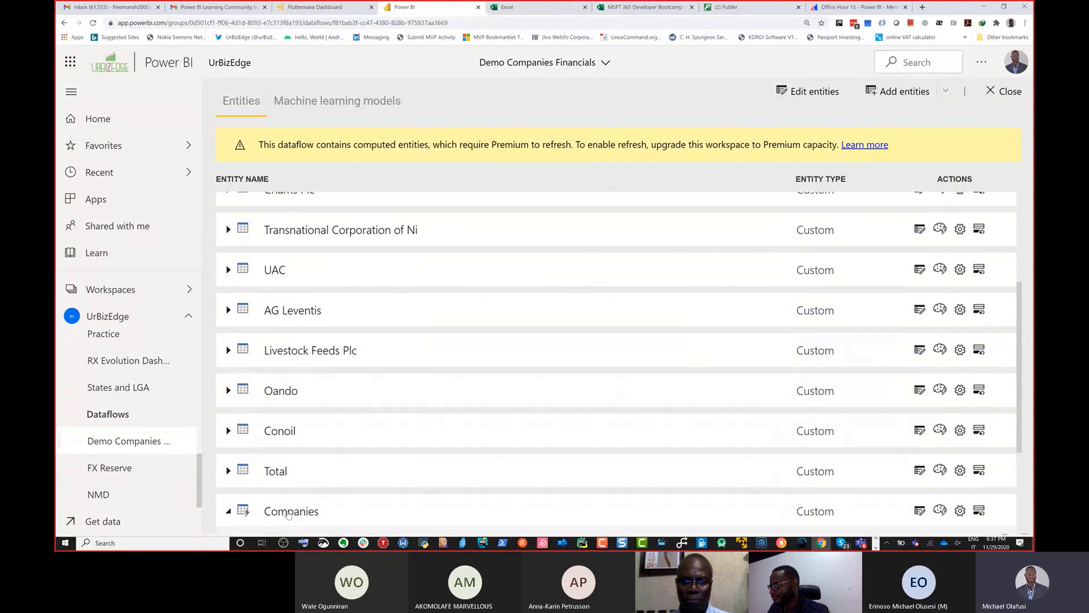
scroll(408, 397, "down", 3)
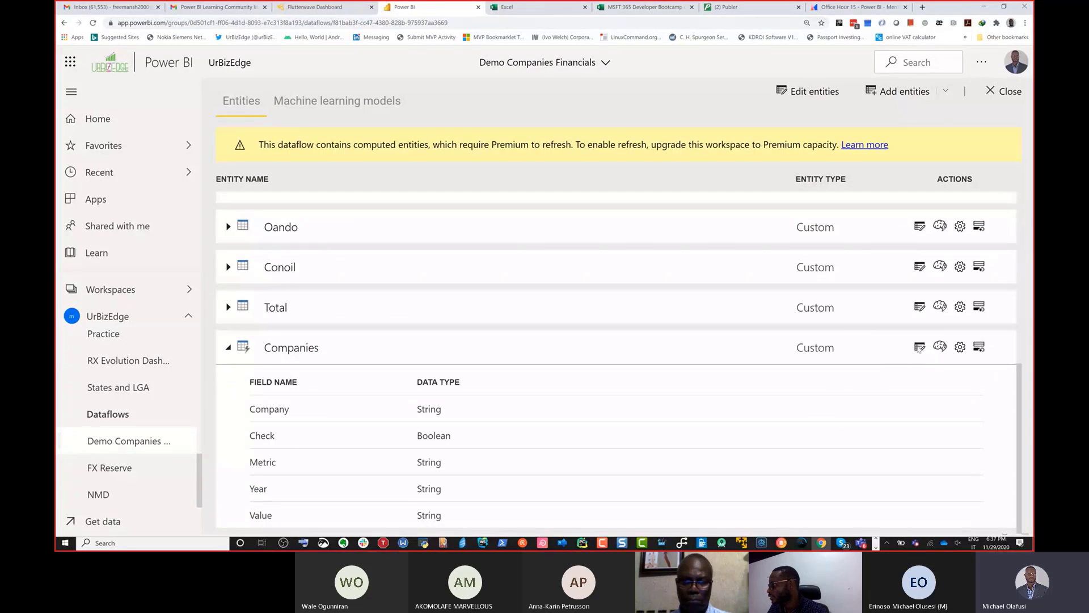
left_click(919, 347)
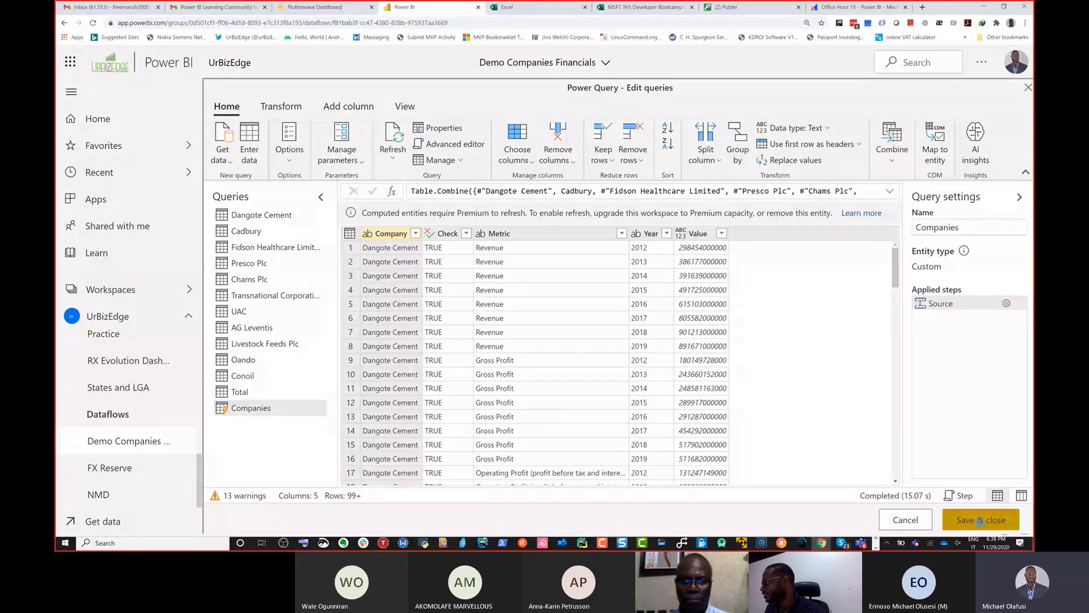
left_click(980, 526)
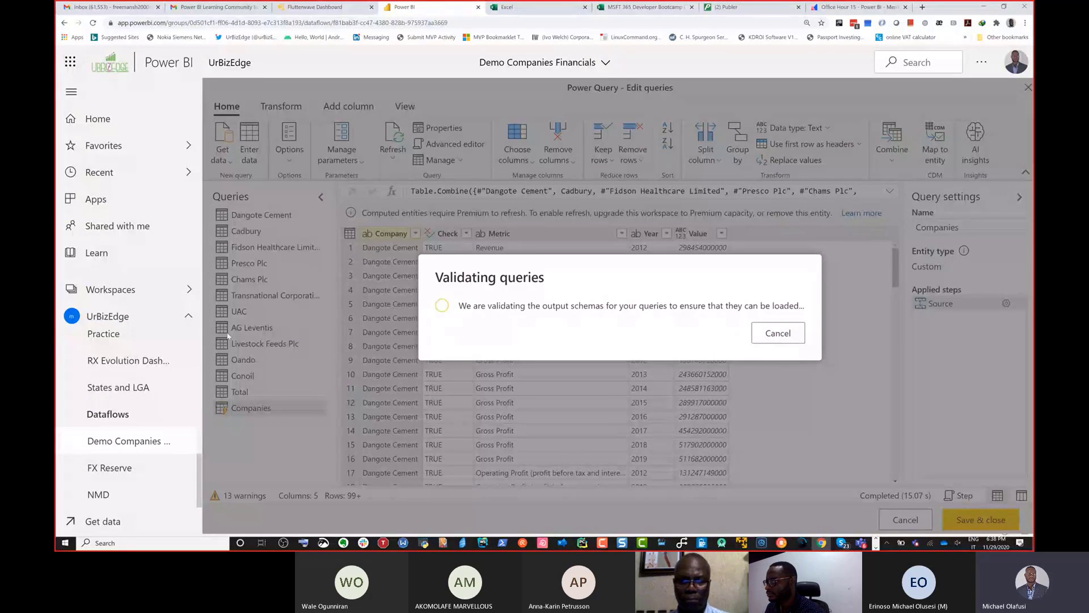
Step: View the commands available for the NMD dataflow in the UrBizEdge workspace contents, and dismiss the notice about the open query editor
scroll(148, 407, "up", 2)
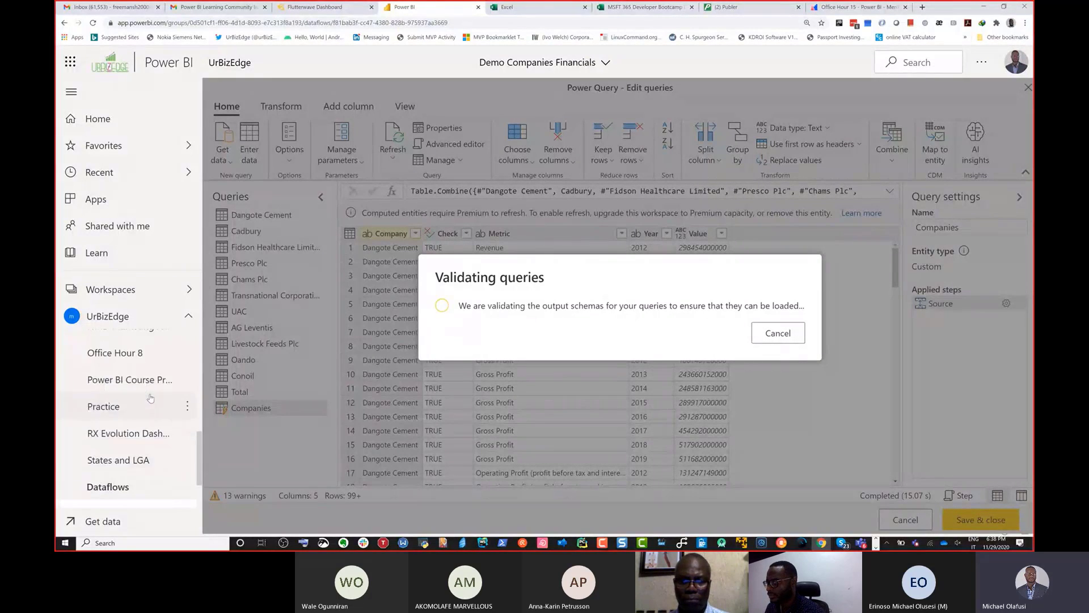
scroll(159, 431, "down", 2)
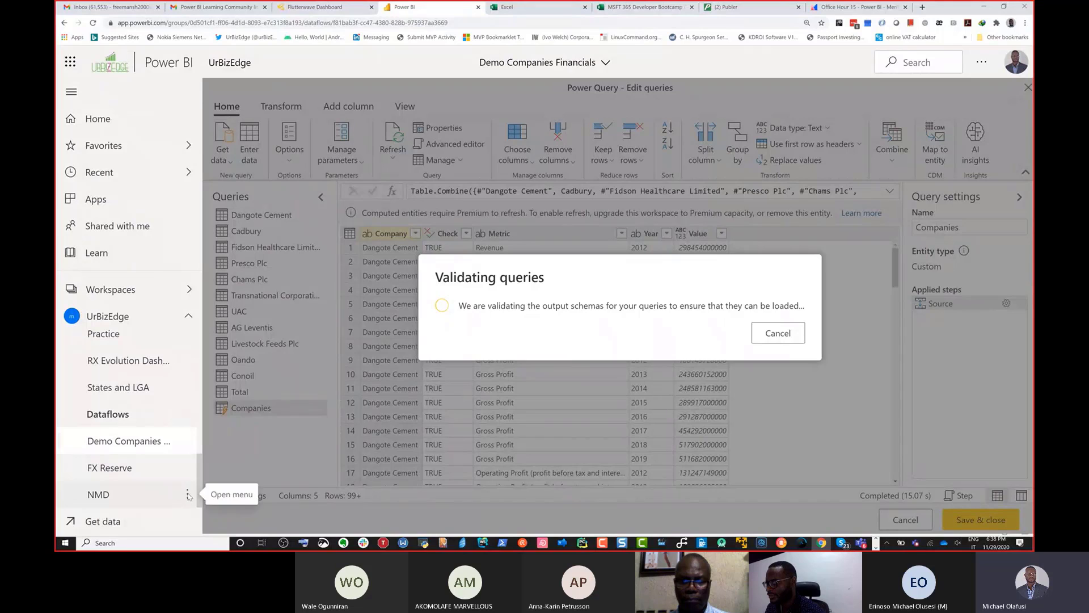
left_click(188, 495)
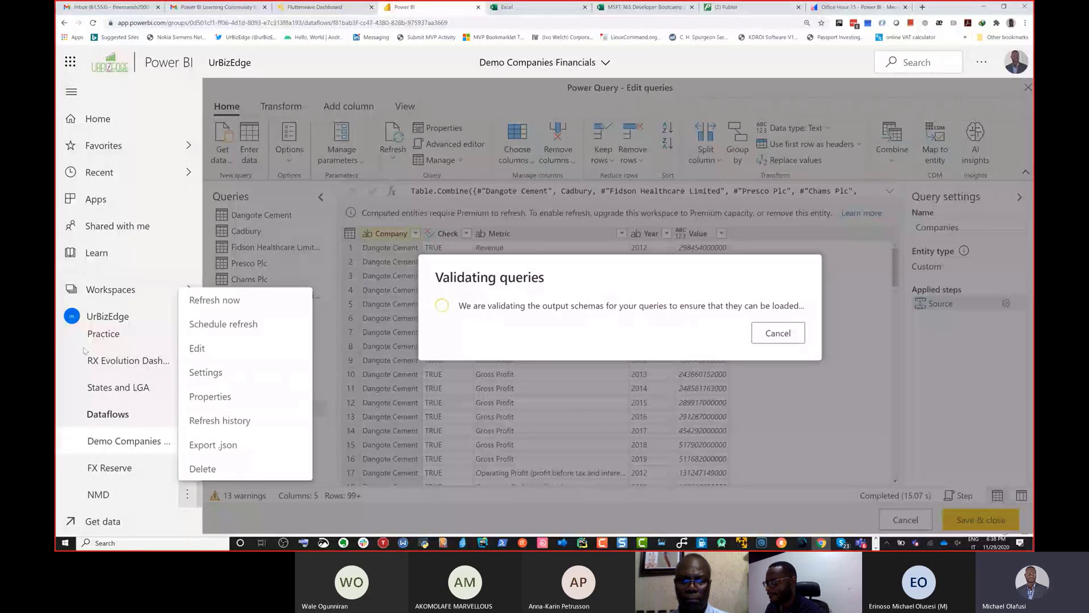
left_click(112, 352)
scroll(146, 380, "up", 1)
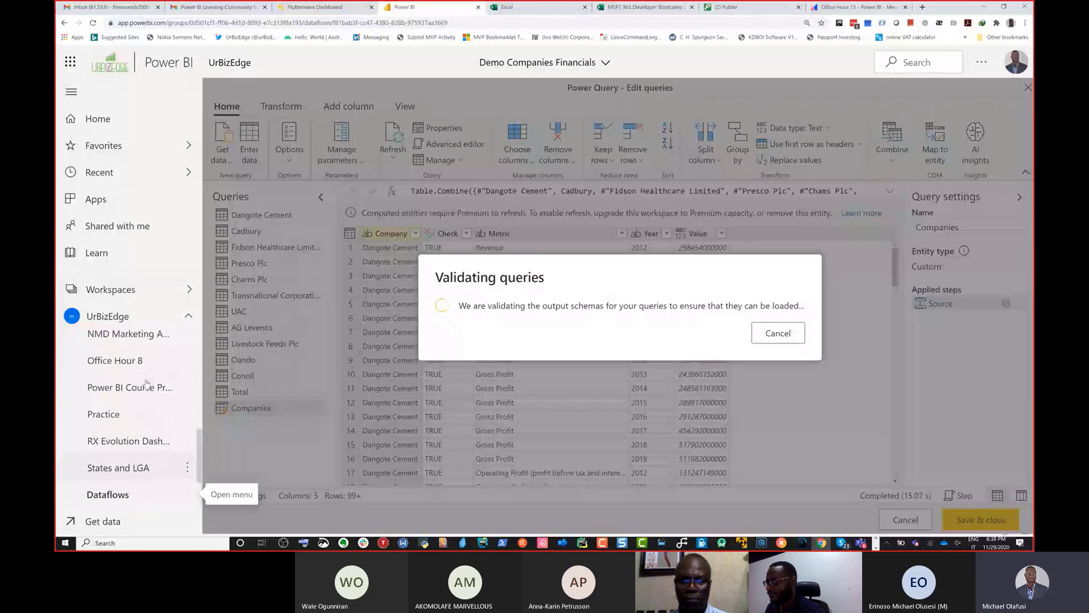
scroll(146, 382, "down", 1)
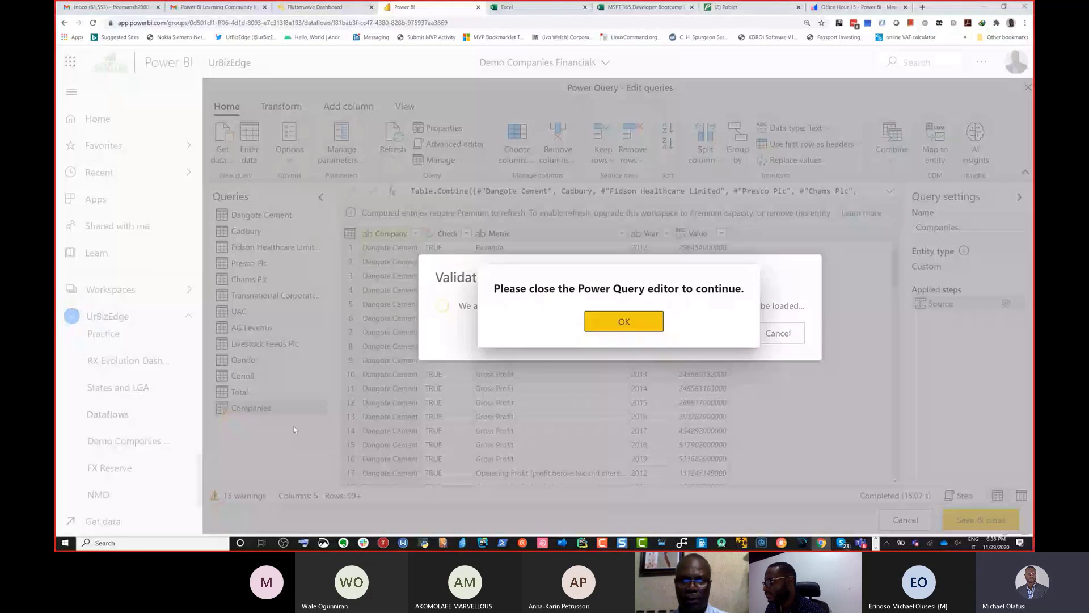
left_click(622, 322)
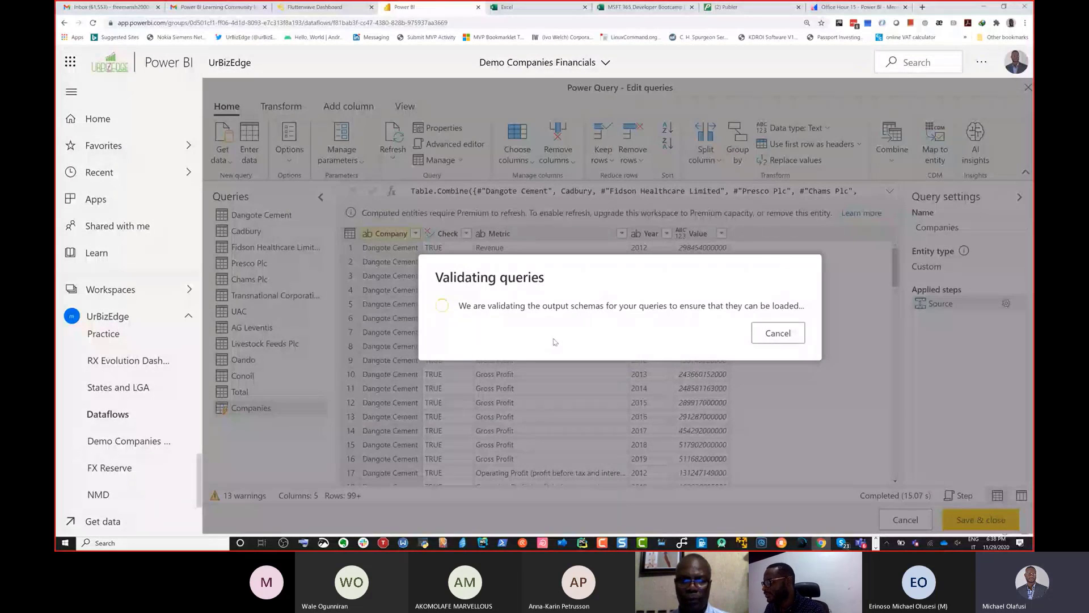
Step: Switch to Power BI Desktop, start importing from Power BI dataflows again, and list the dataflows in the UrBizEdge workspace
key("alt+Tab")
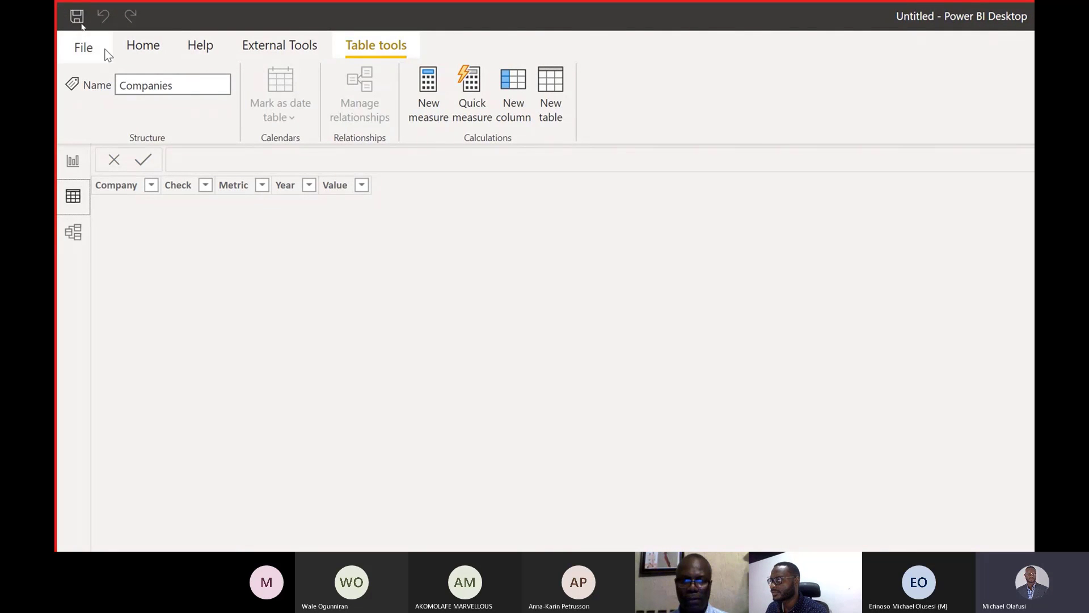
left_click(139, 46)
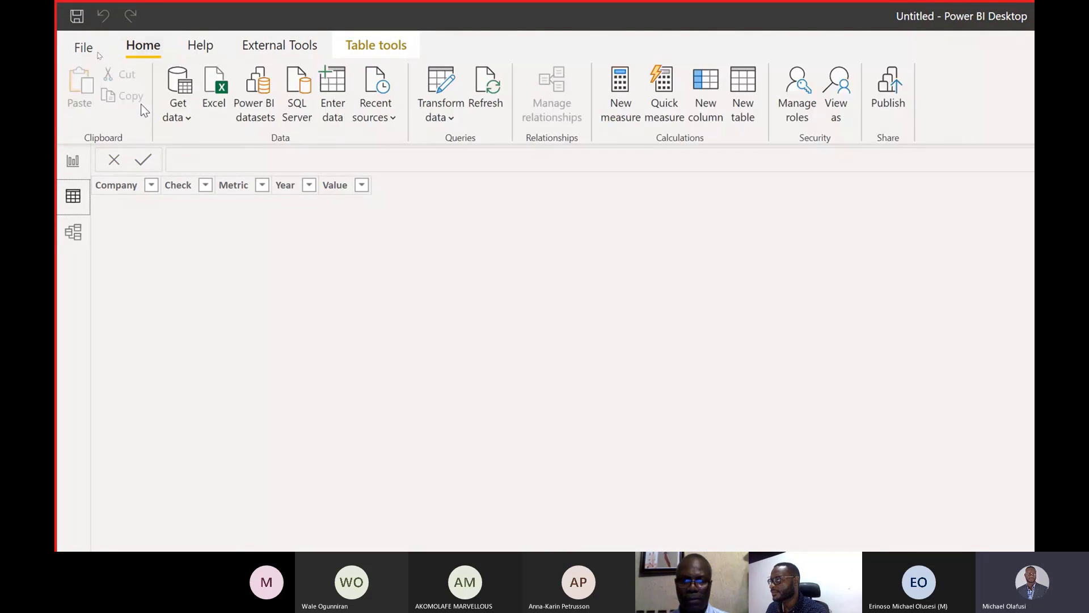
left_click(182, 117)
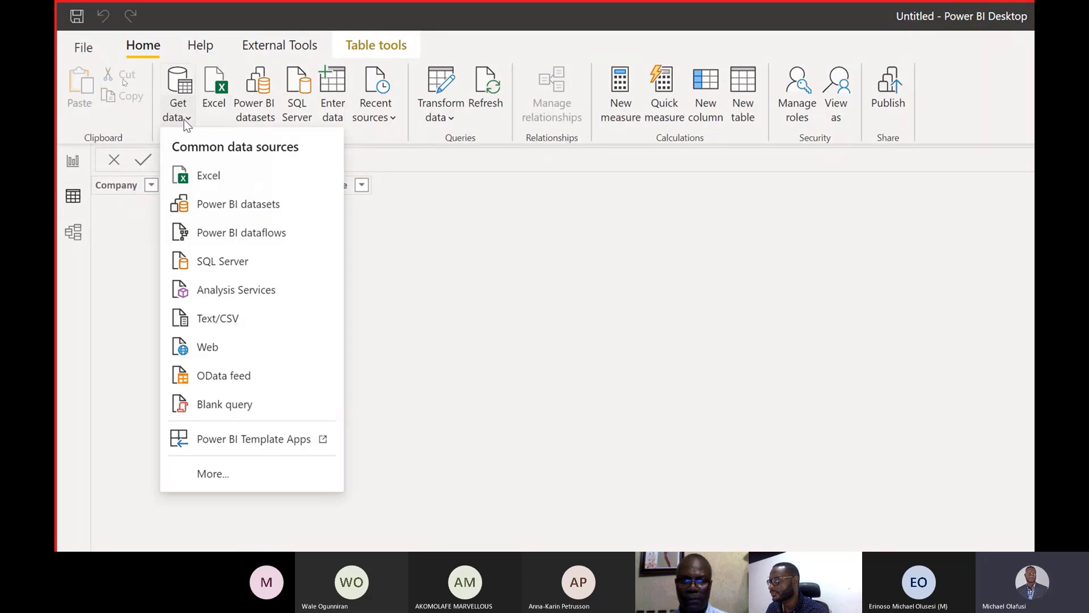
left_click(244, 235)
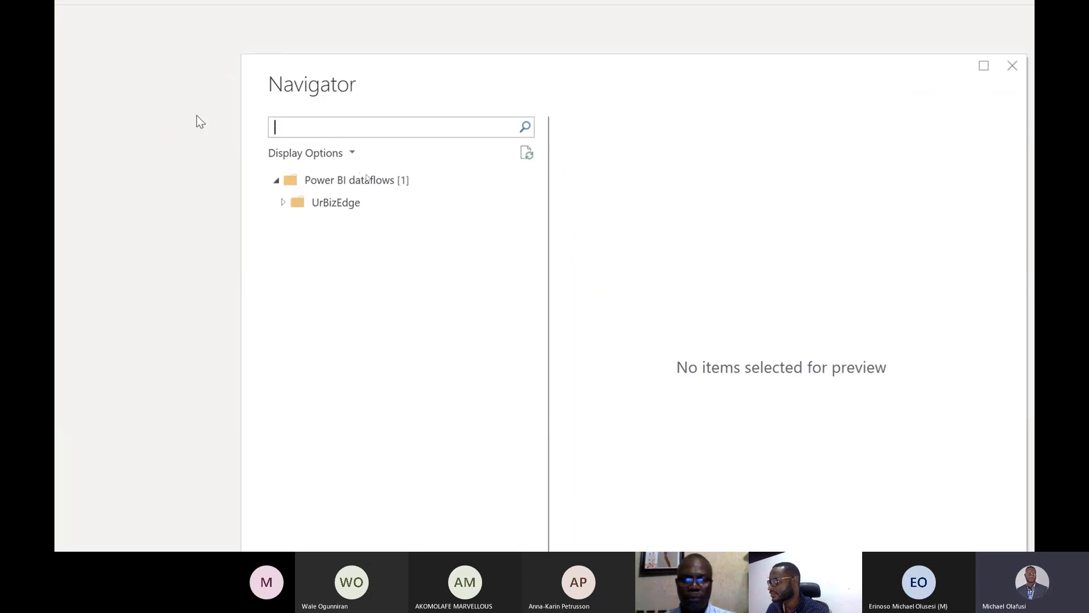
left_click(283, 199)
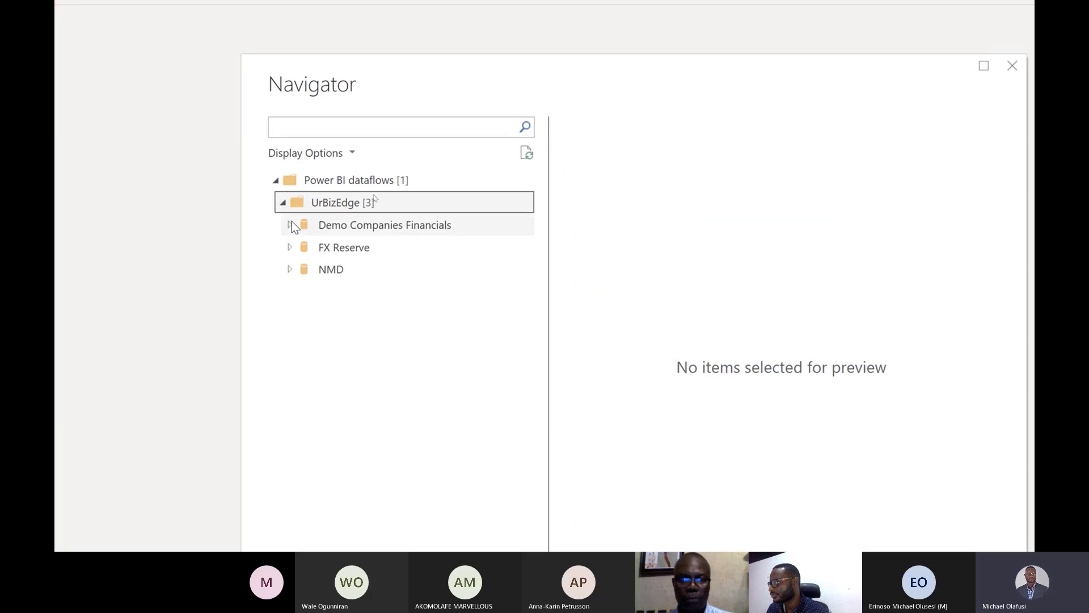
Step: Preview the NSE_Daily, fx, CrudePrice, CPI, ParallelFX and PMI tables of the NMD dataflow and the FXReserve table of the FX Reserve dataflow
left_click(290, 270)
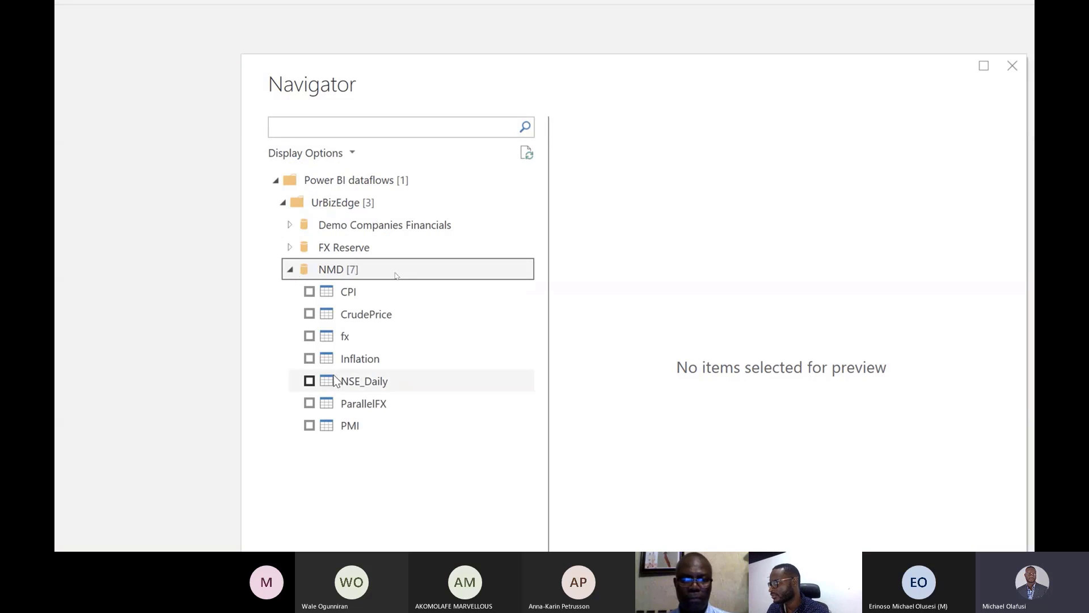
left_click(339, 390)
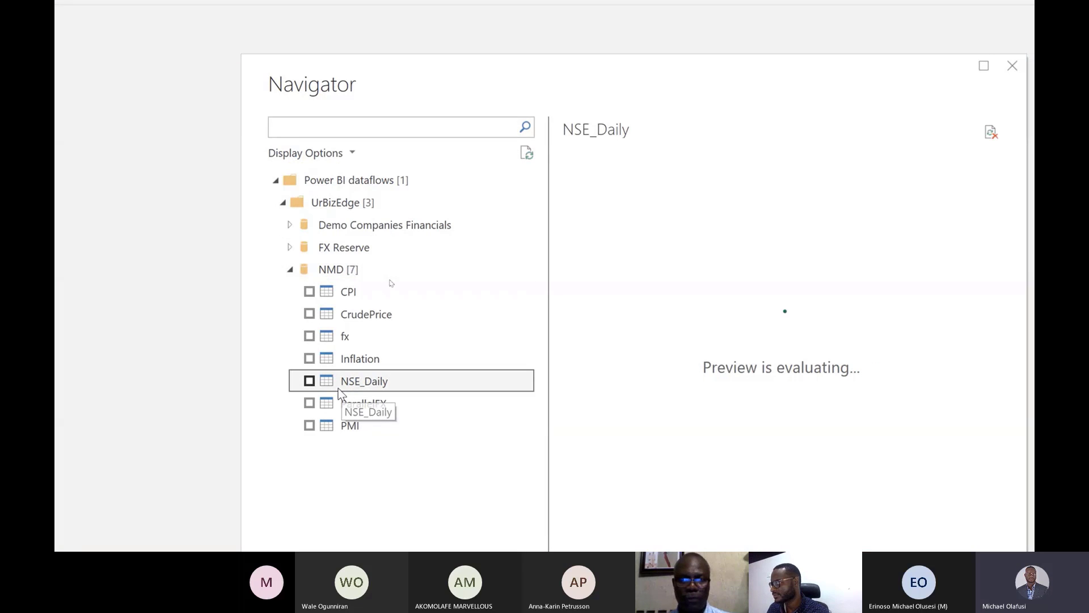
left_click(309, 381)
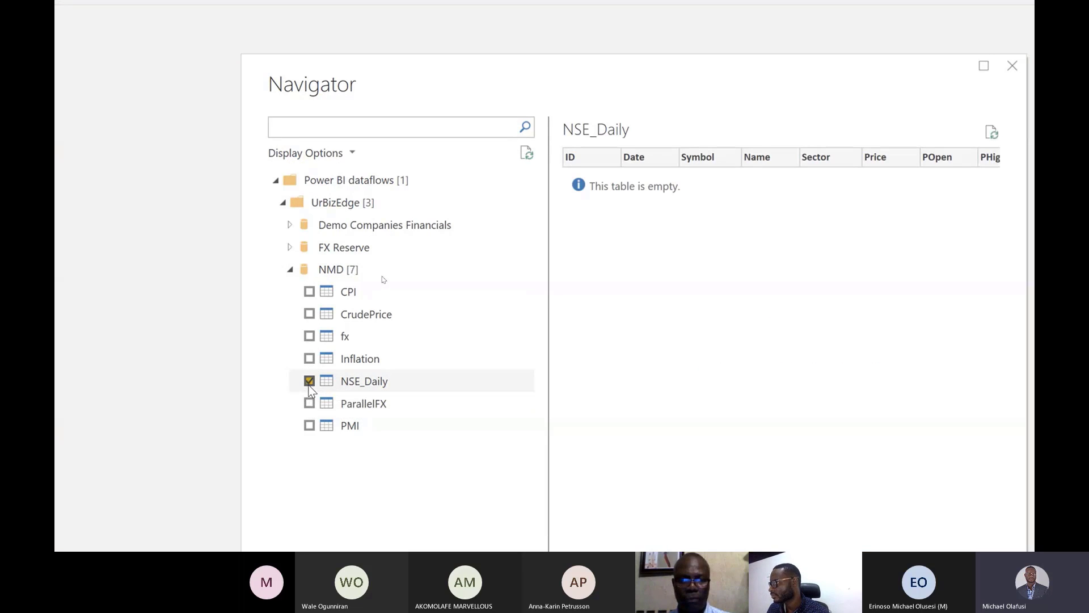
left_click(309, 382)
left_click(345, 337)
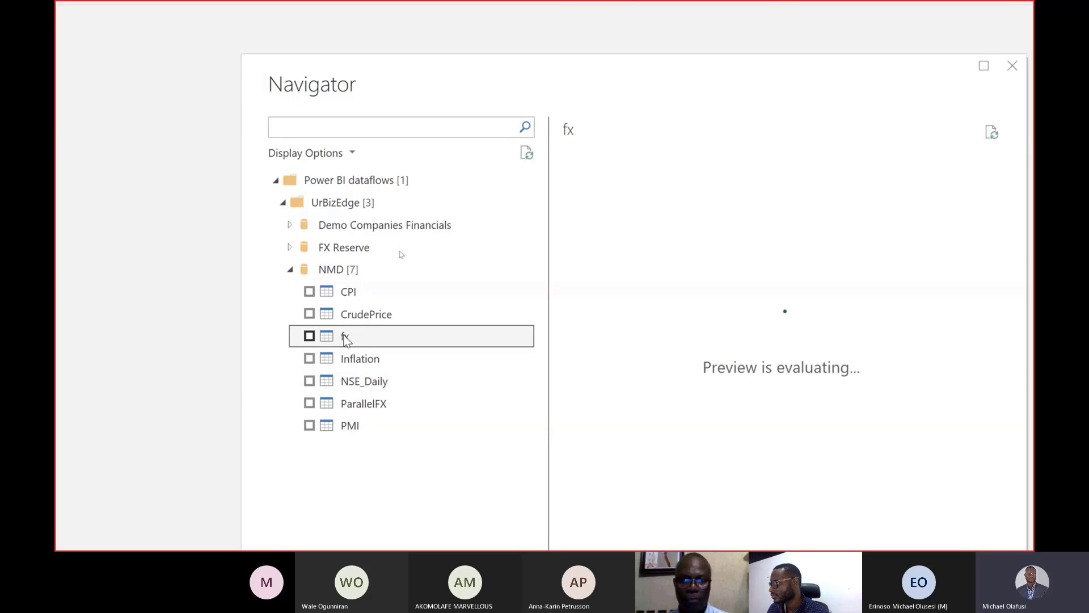
left_click(350, 320)
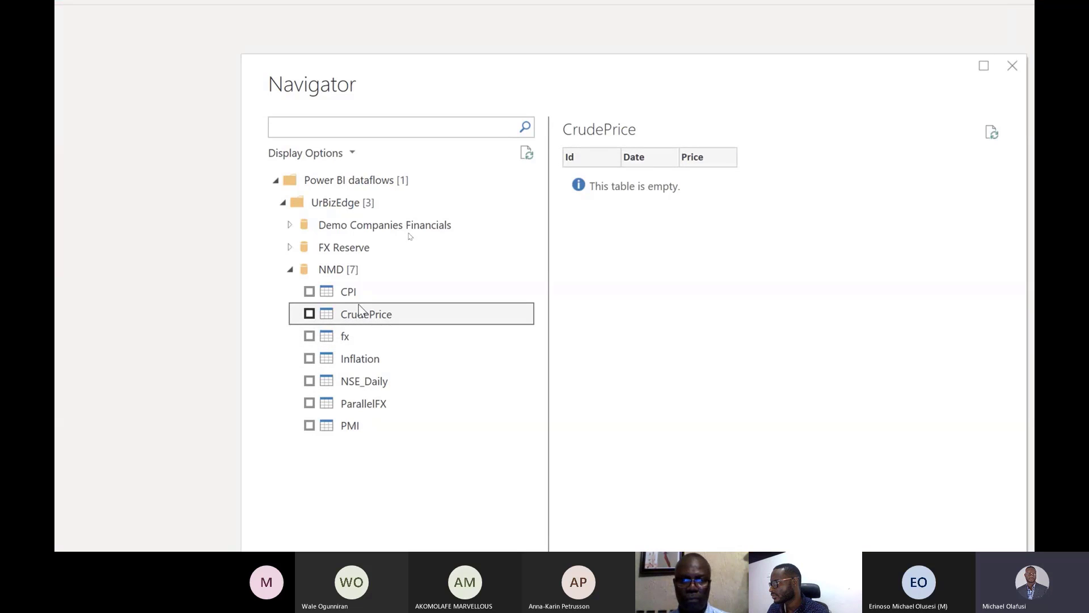
left_click(346, 404)
left_click(348, 427)
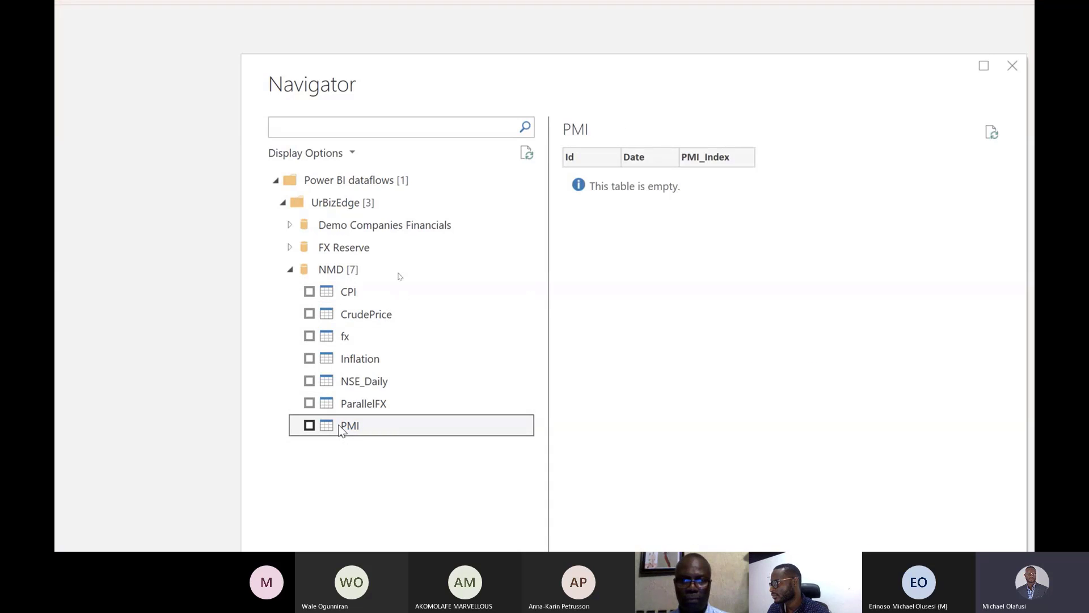
double_click(340, 247)
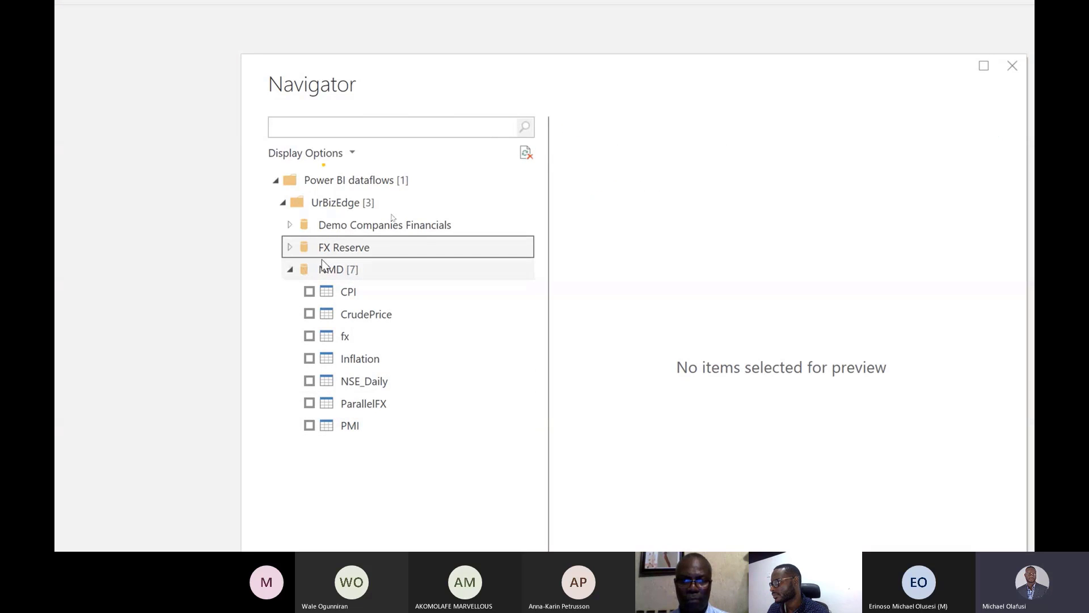
left_click(340, 272)
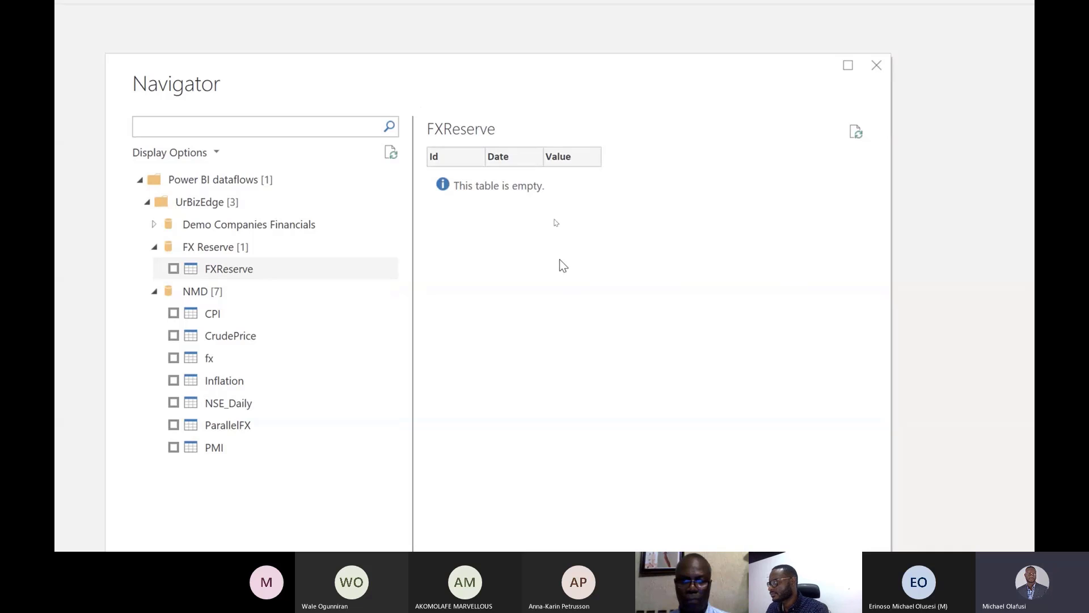
Step: Close the dataflow table preview, switch to the Power BI service in the browser, and dismiss the notice about the saved changes
left_click(744, 168)
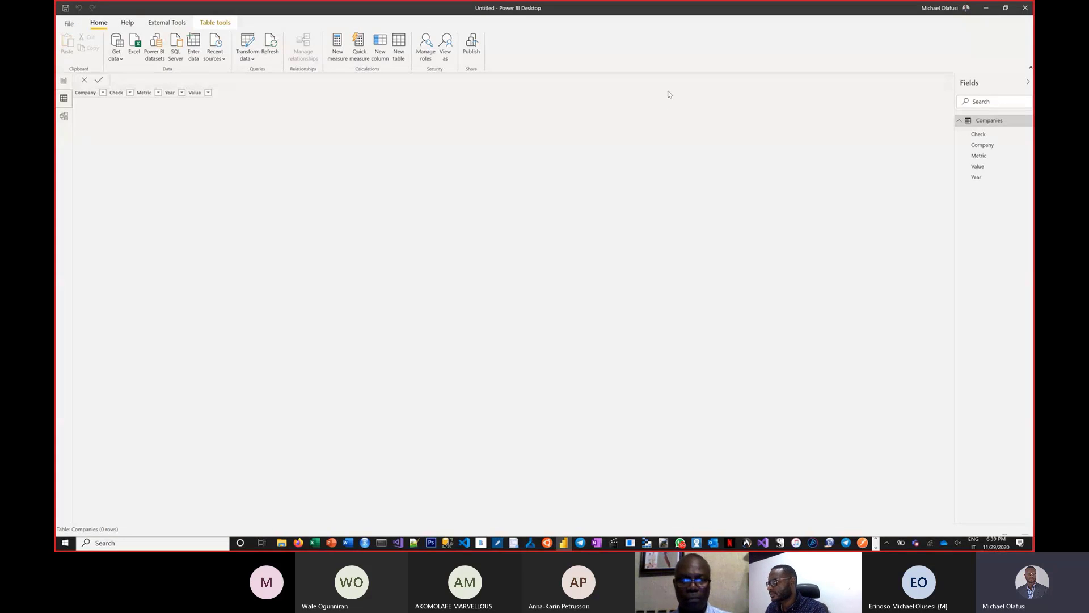
key("alt+Tab")
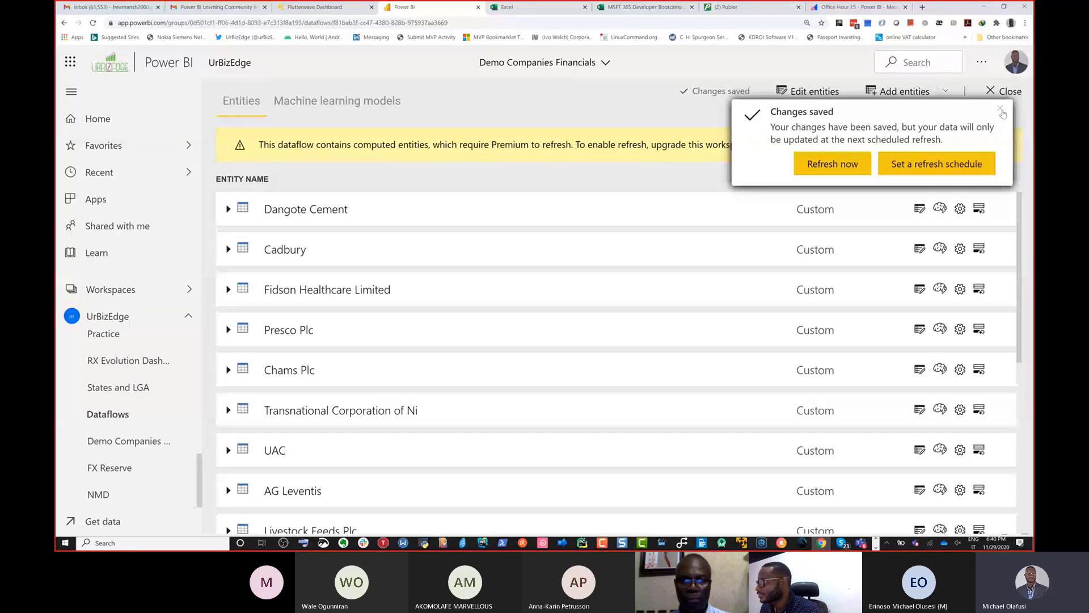
left_click(1001, 109)
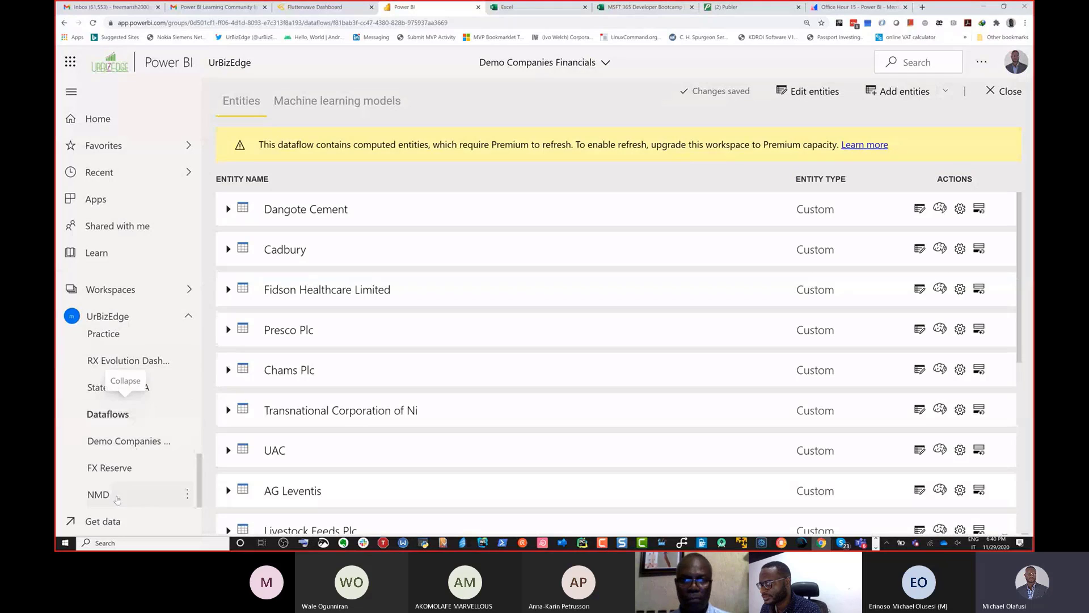
Step: Open the NMD dataflow, view the fields of its NSE_Daily entity, and open that entity in the query editor
left_click(118, 499)
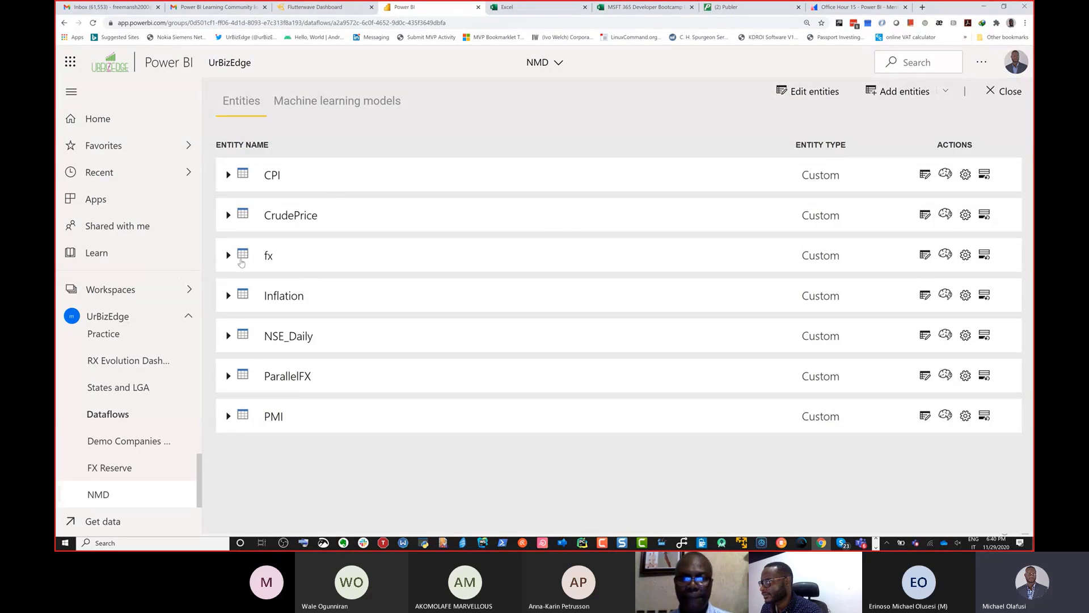
left_click(272, 339)
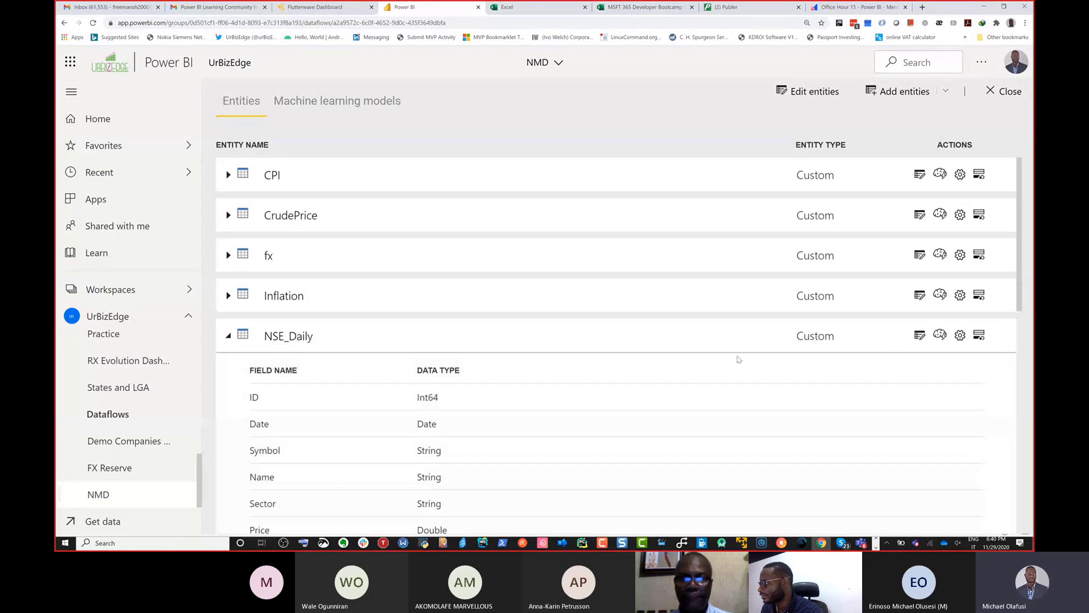
left_click(919, 335)
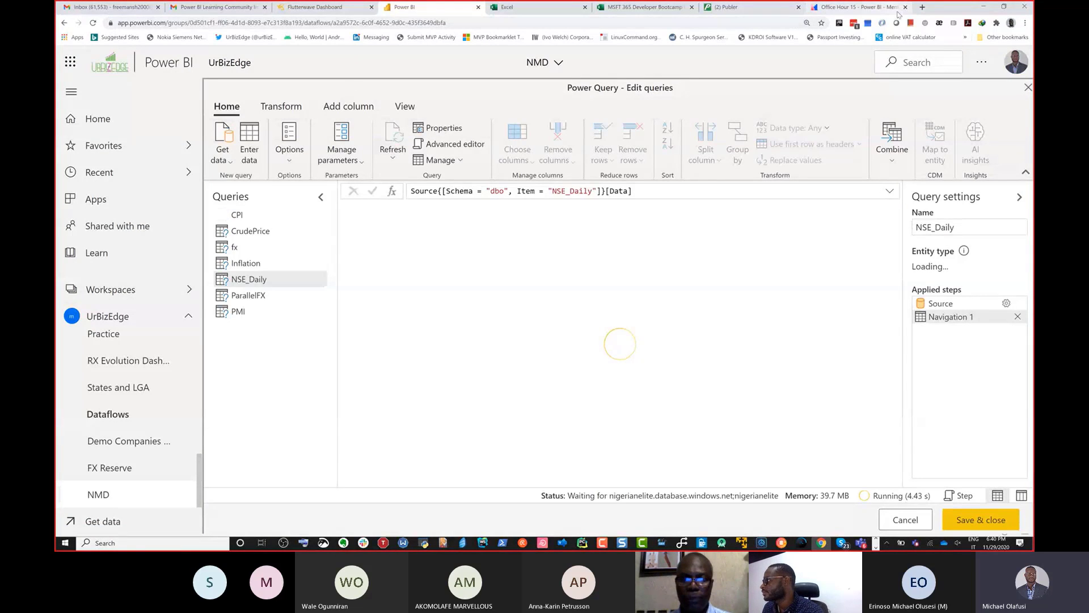
Step: Open the Power BI service in a new browser tab and view the item types that can be created in My workspace
left_click(923, 8)
type("power")
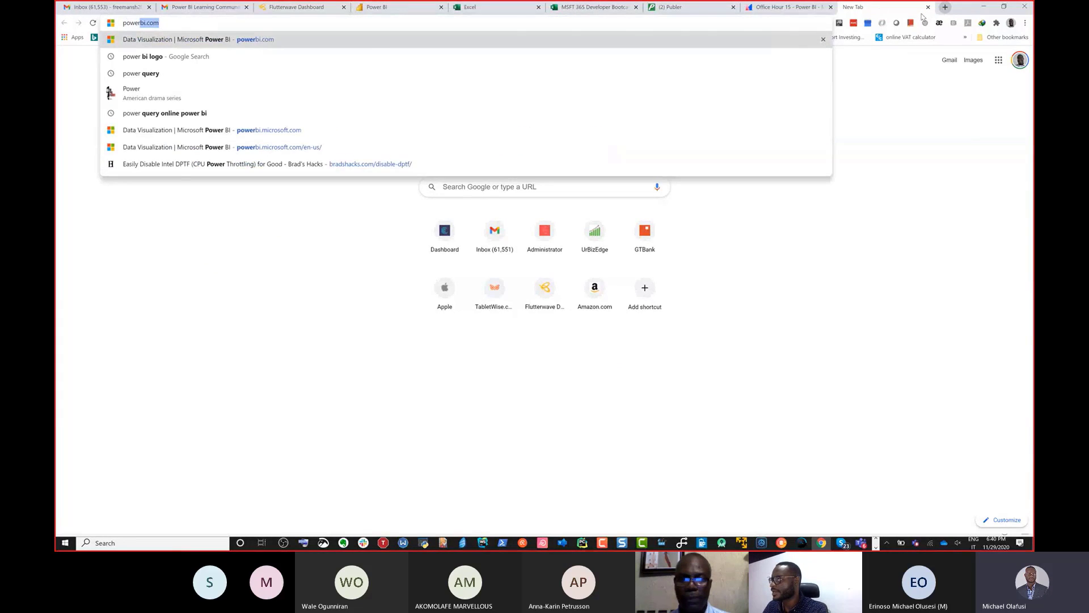
key("Return")
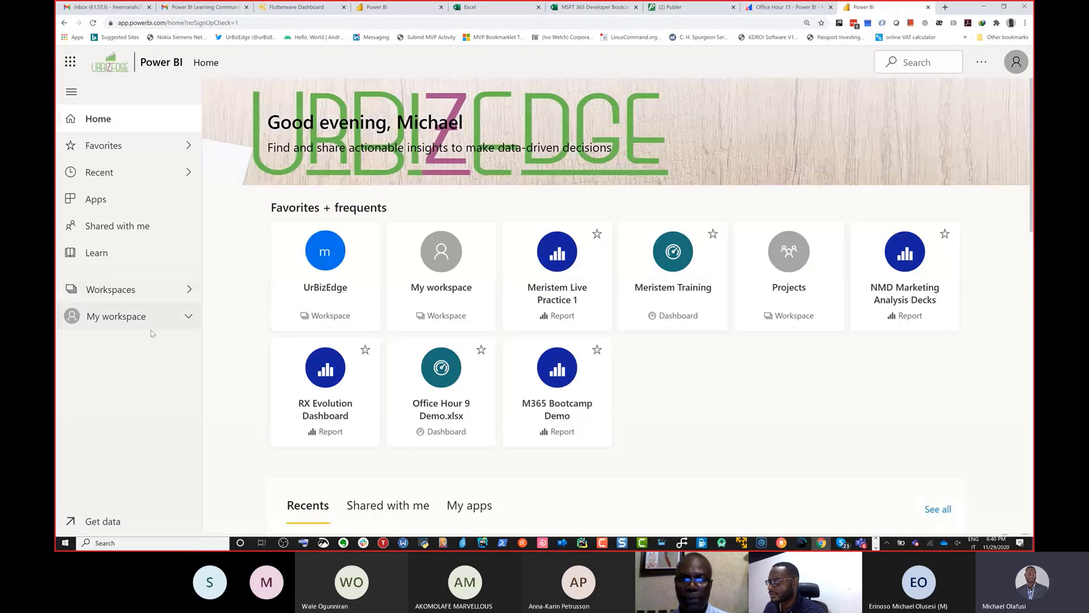
left_click(139, 325)
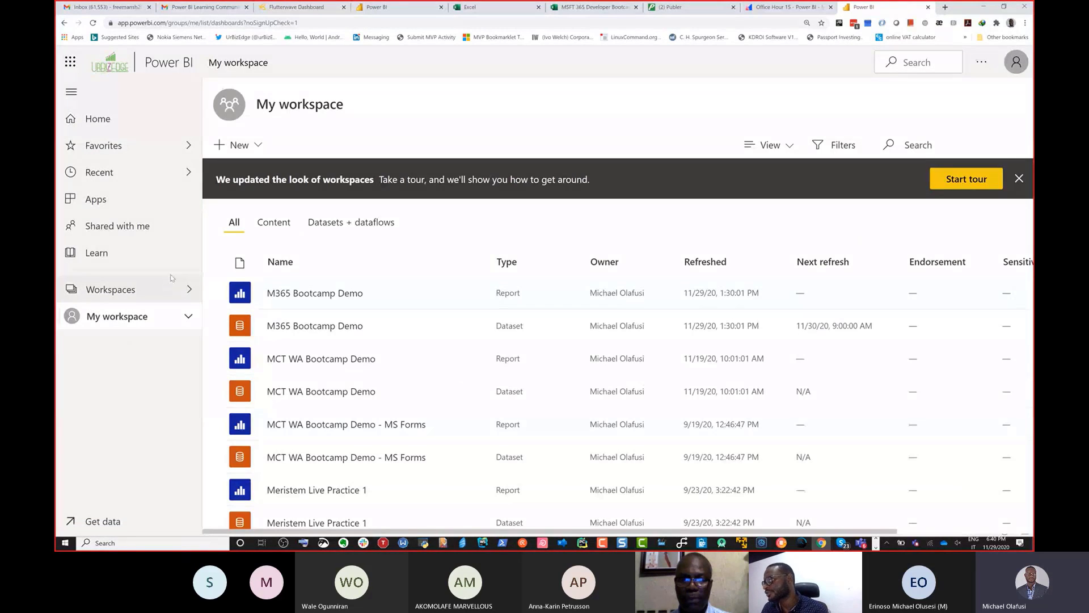
left_click(257, 148)
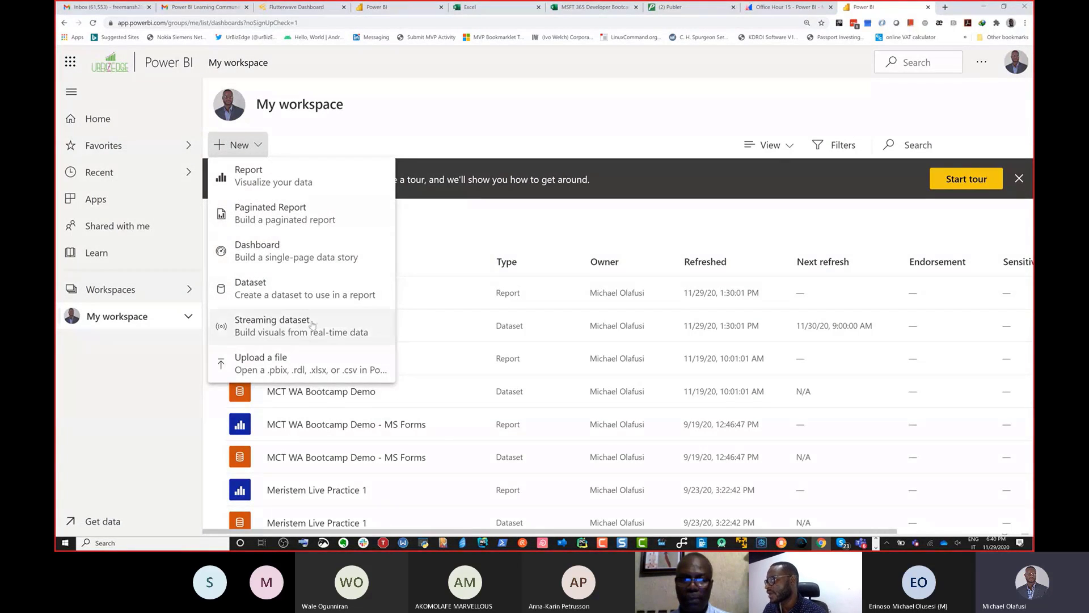
Step: Switch to the UrBizEdge workspace and start a new dataflow by defining new entities
left_click(177, 293)
left_click(189, 290)
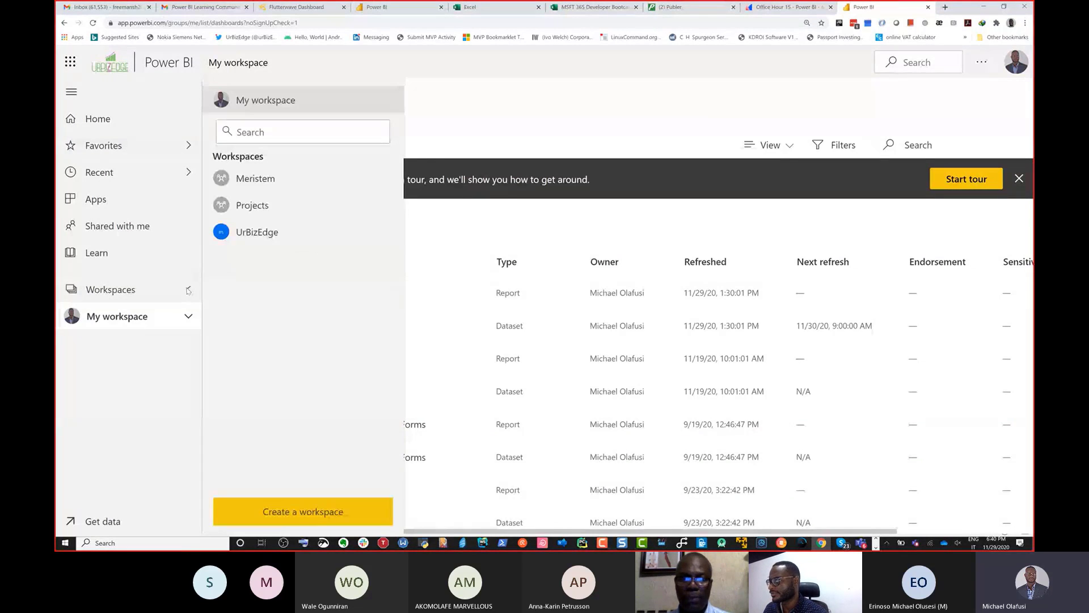
left_click(257, 232)
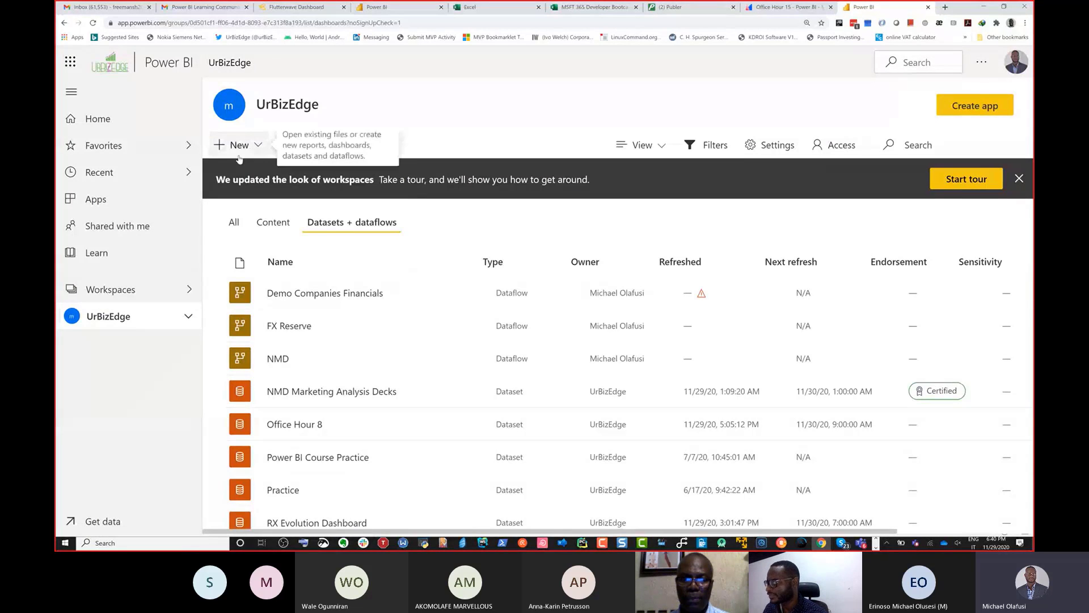
left_click(257, 146)
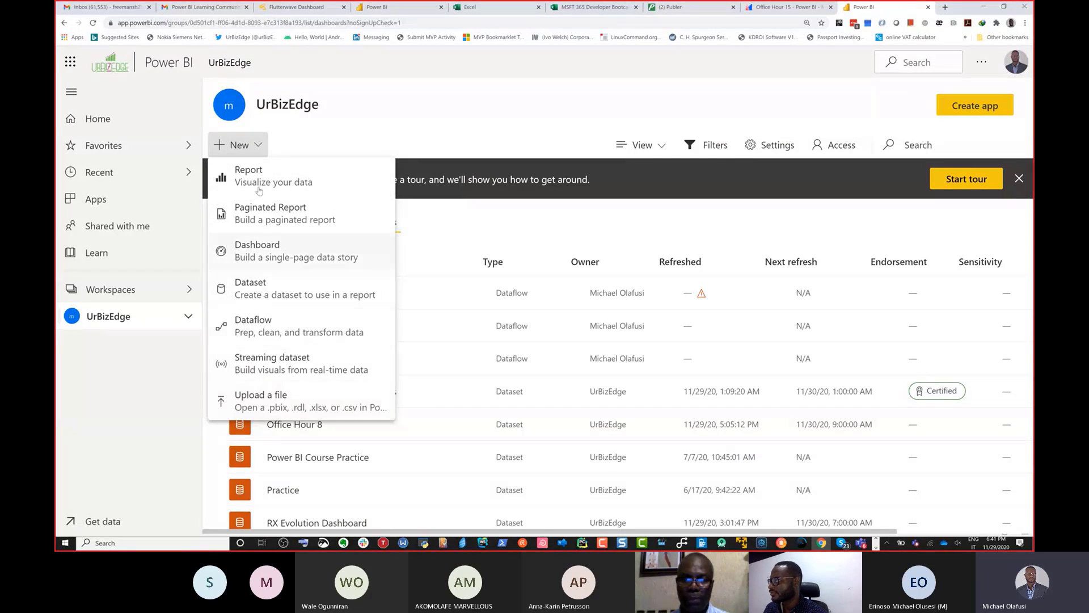
left_click(258, 324)
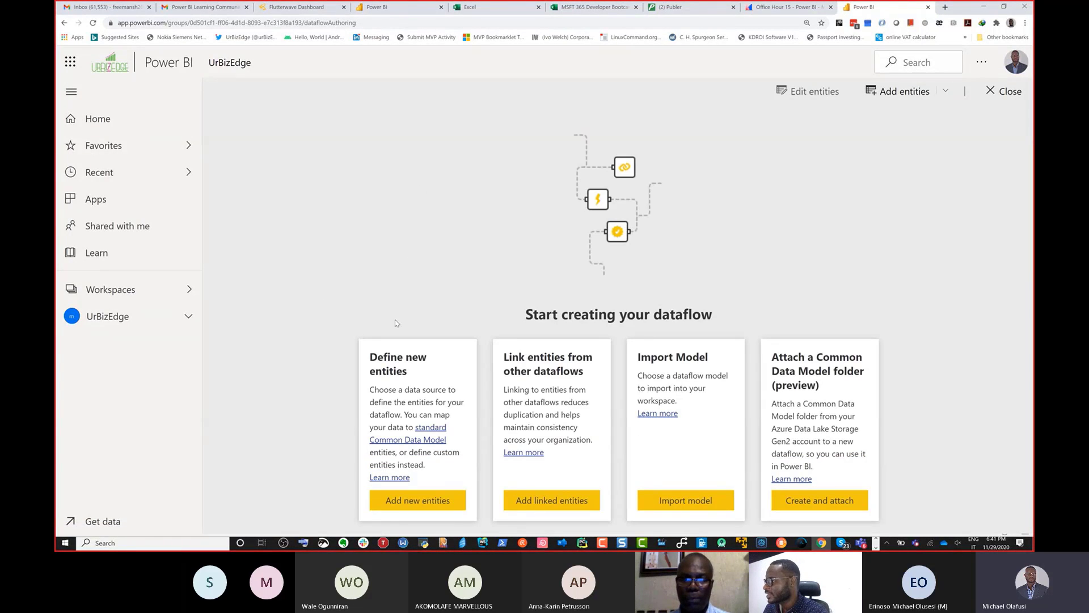
left_click(412, 499)
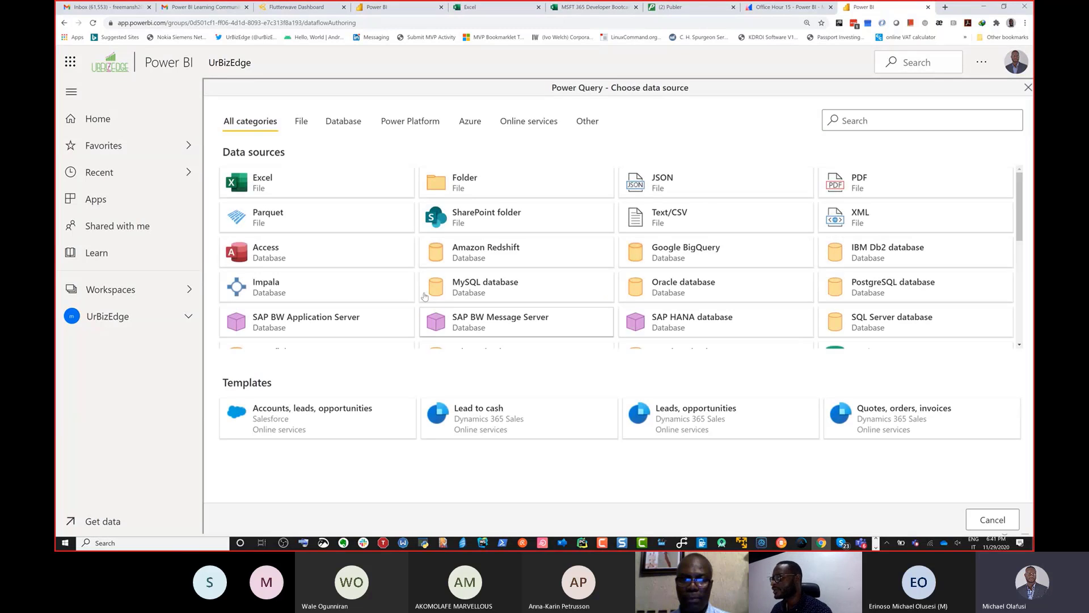
Step: Browse the available data sources, view the Excel connection settings and the NSE_Daily query in the other tab, and return to the source list
scroll(405, 245, "down", 3)
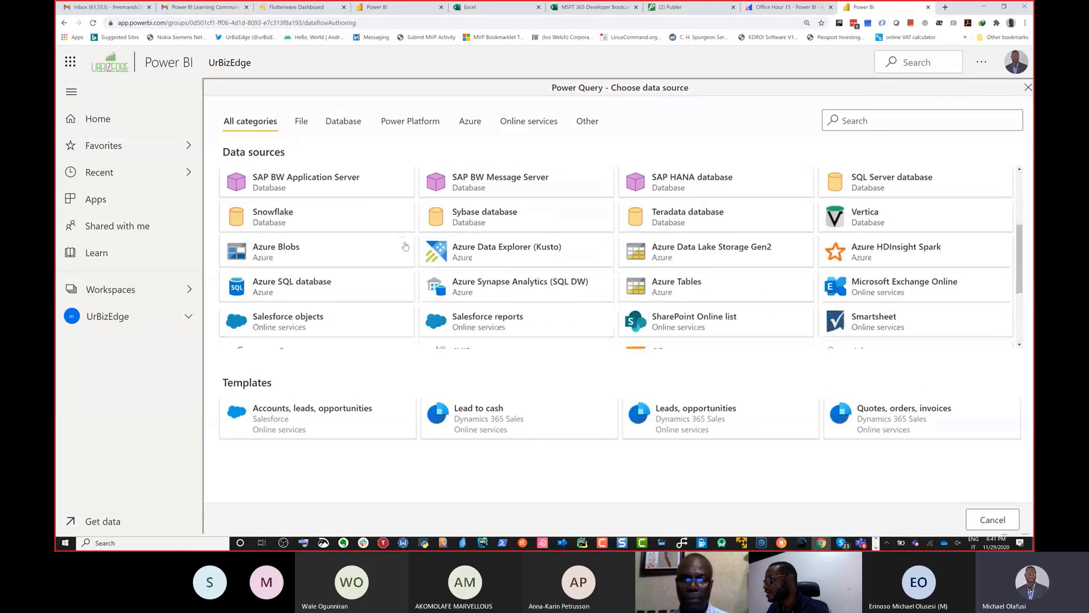
scroll(405, 246, "down", 3)
scroll(405, 245, "up", 6)
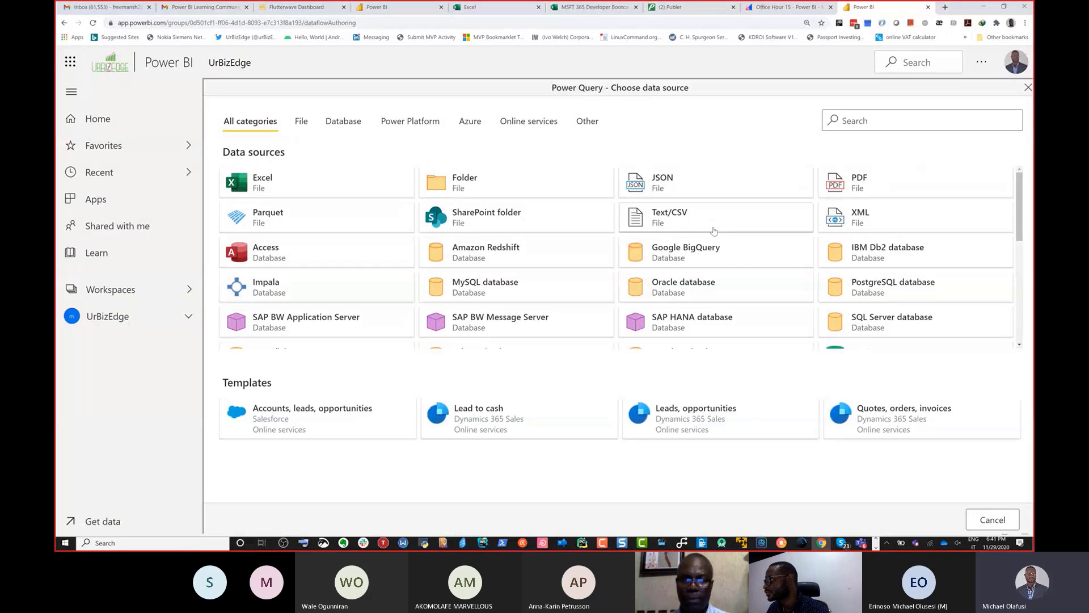
scroll(343, 285, "down", 5)
scroll(340, 273, "up", 6)
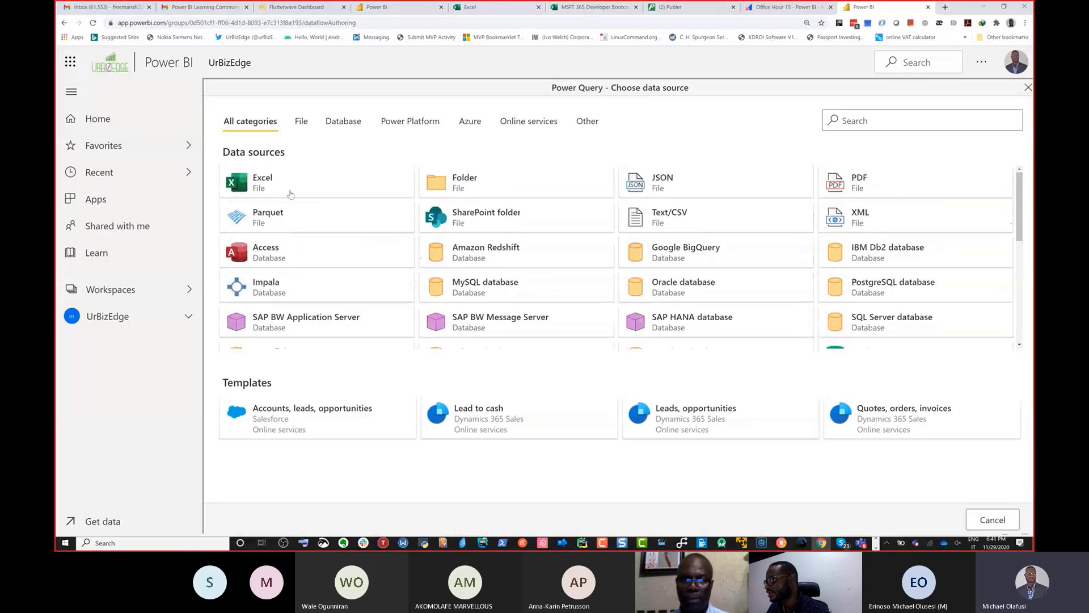
left_click(287, 186)
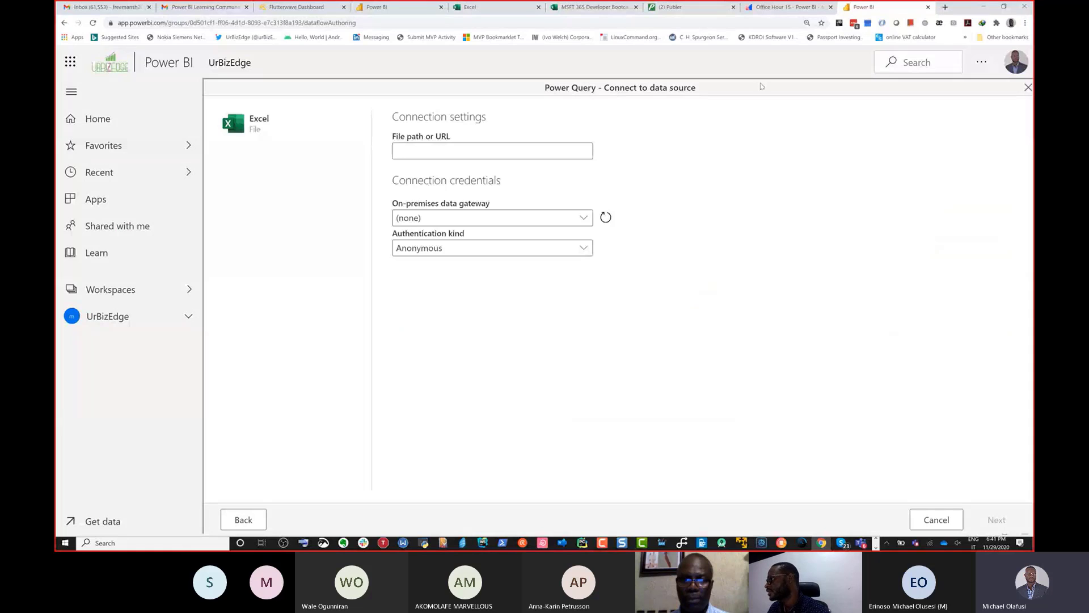
left_click(397, 7)
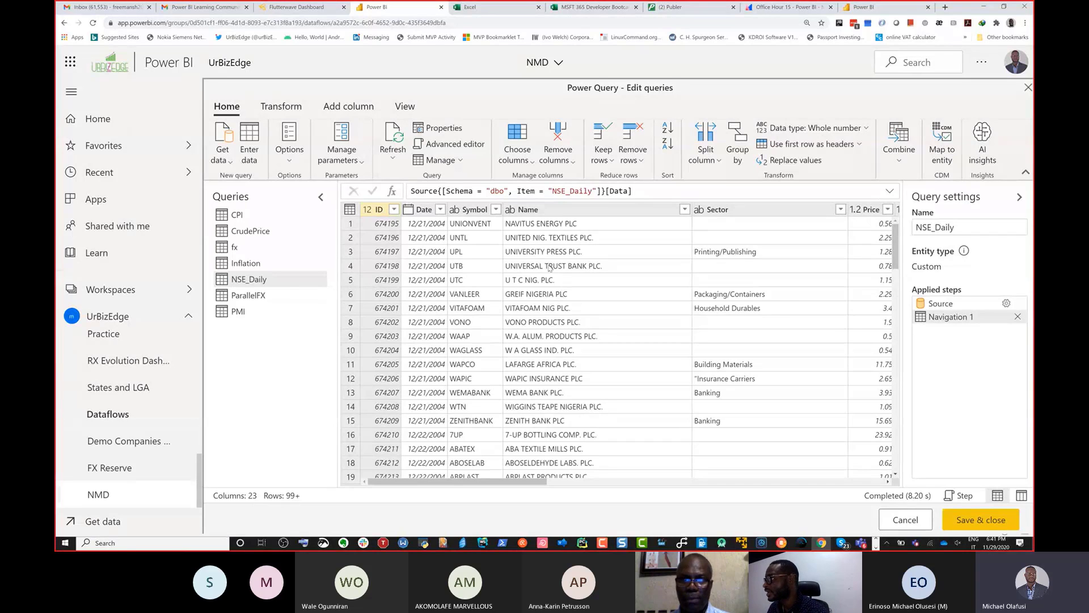
left_click(880, 11)
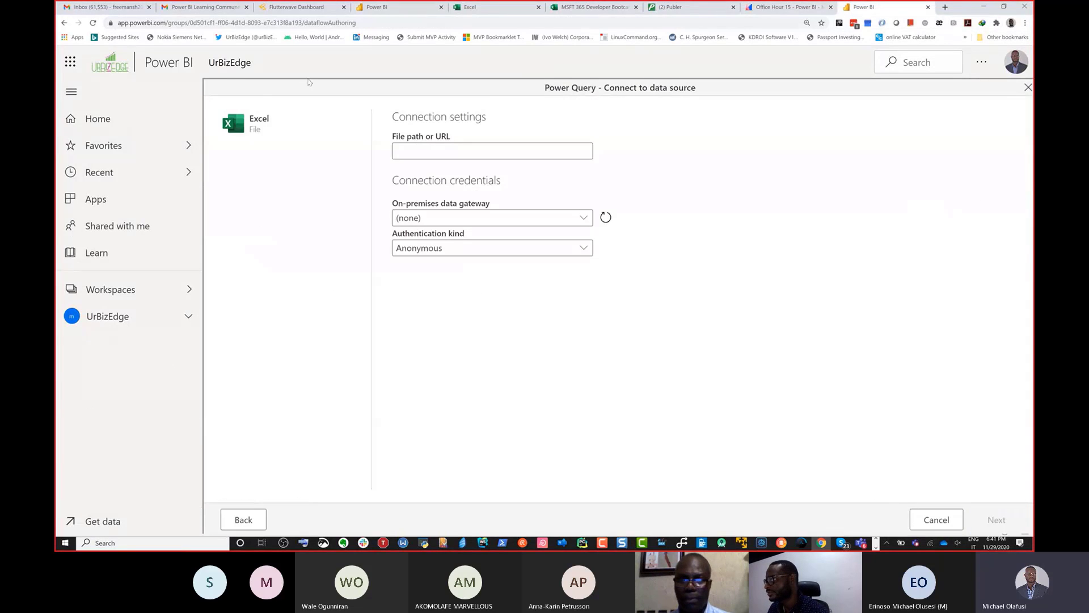
left_click(261, 527)
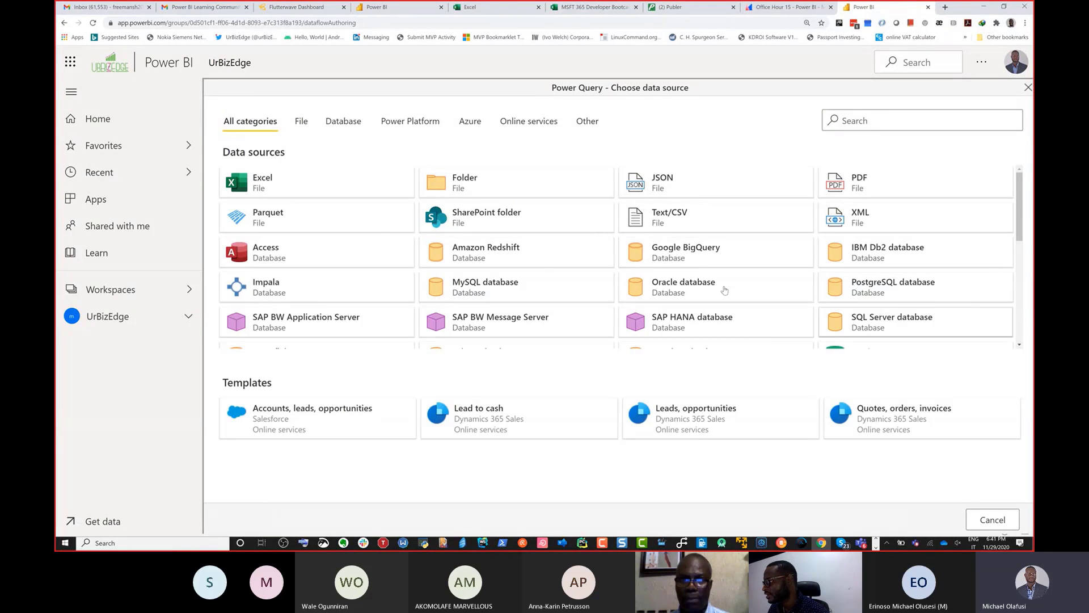
Step: Choose Azure SQL database as the data source for the new dataflow's entities
scroll(382, 250, "down", 3)
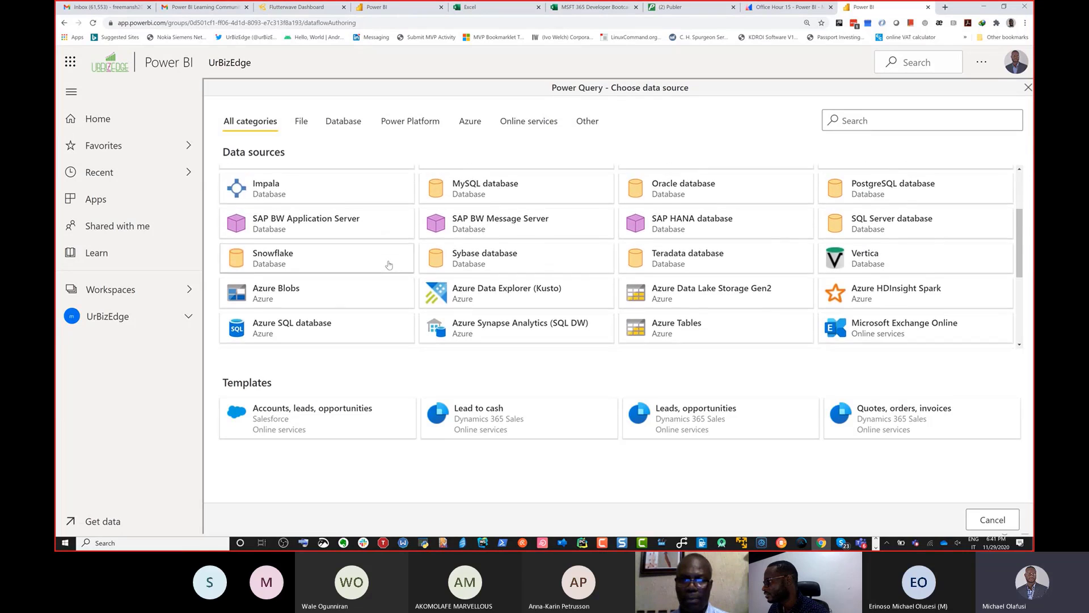
scroll(388, 265, "down", 4)
scroll(282, 253, "up", 2)
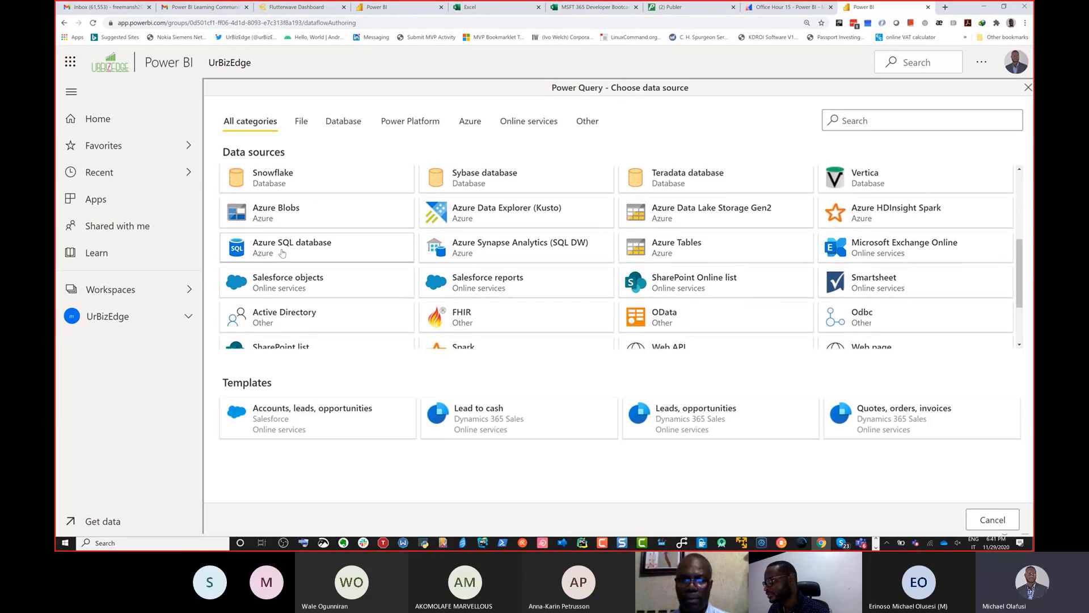
left_click(281, 253)
left_click(436, 157)
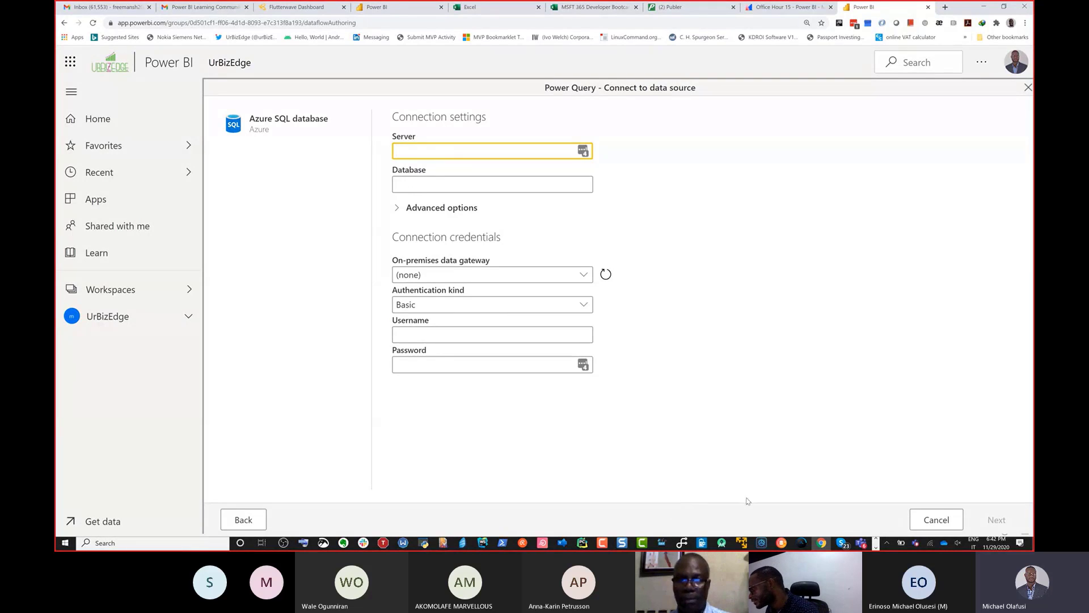
Step: Copy the server name from SQL Server Management Studio's connection dialog and set the dataflow connection's server to nigerianelite.database.windows.net
left_click(877, 538)
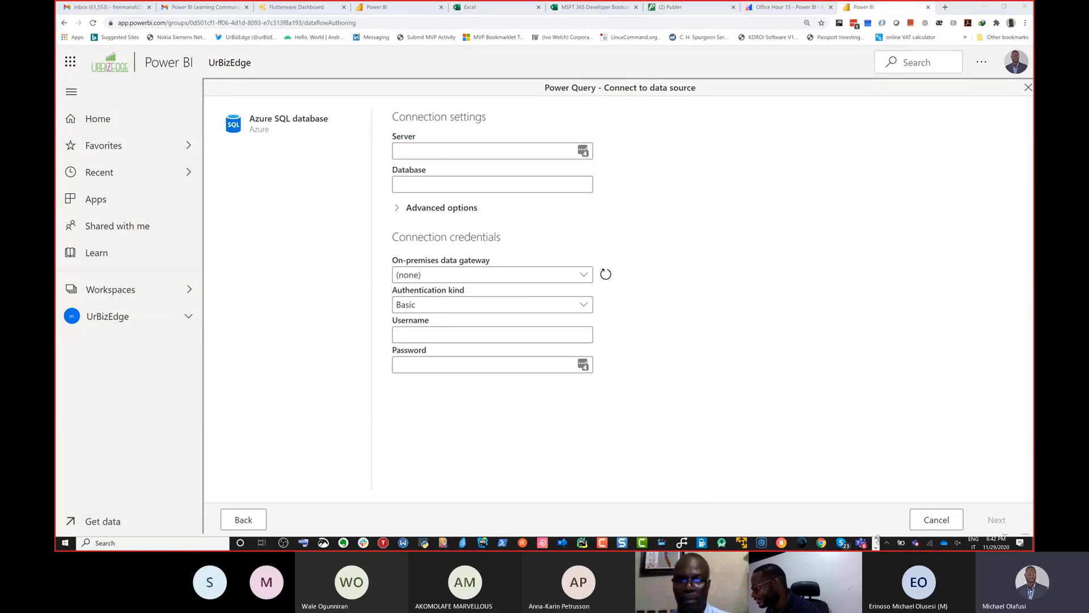
left_click(877, 548)
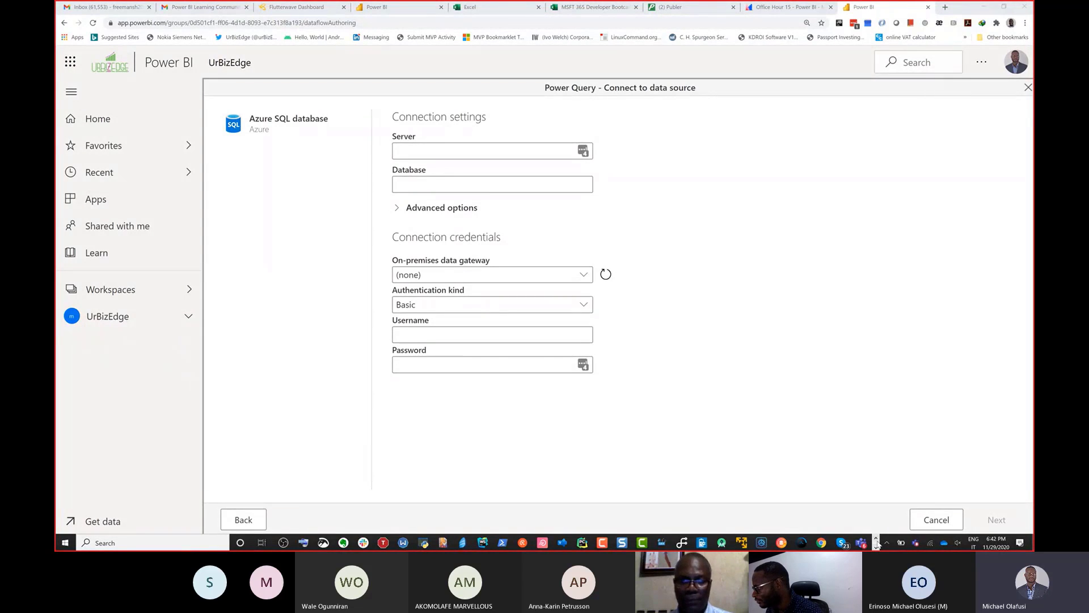
left_click(877, 545)
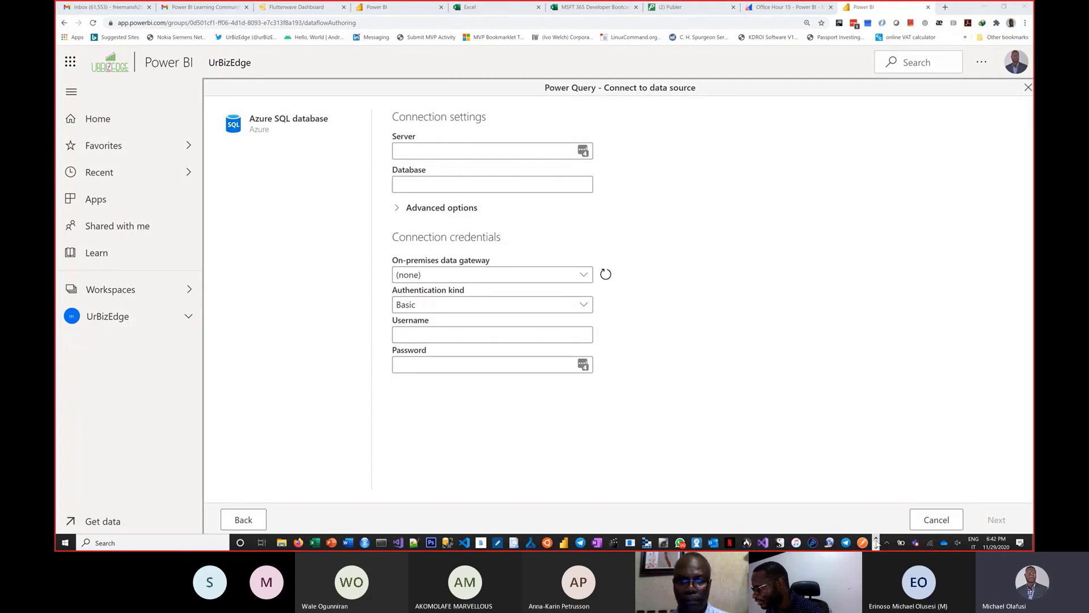
left_click(449, 544)
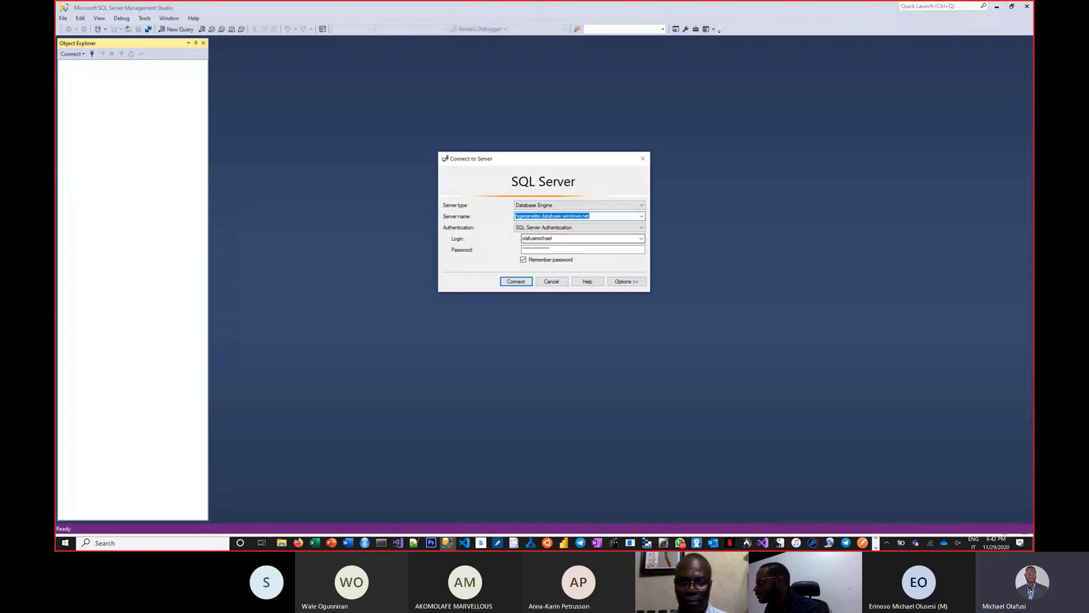
key("alt+Tab")
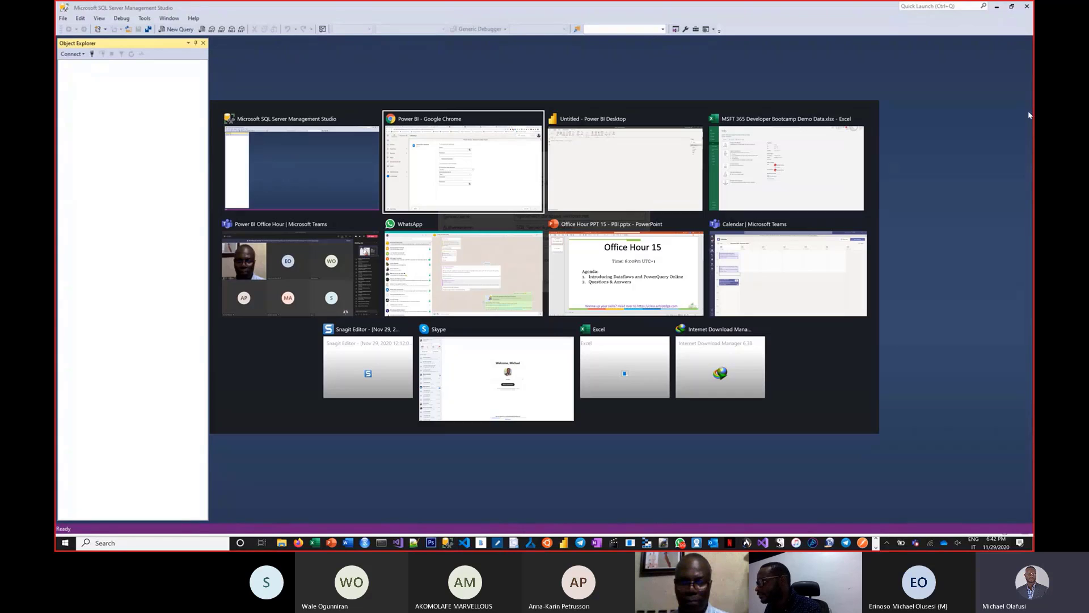
type("nigerianelite.database.windows.net")
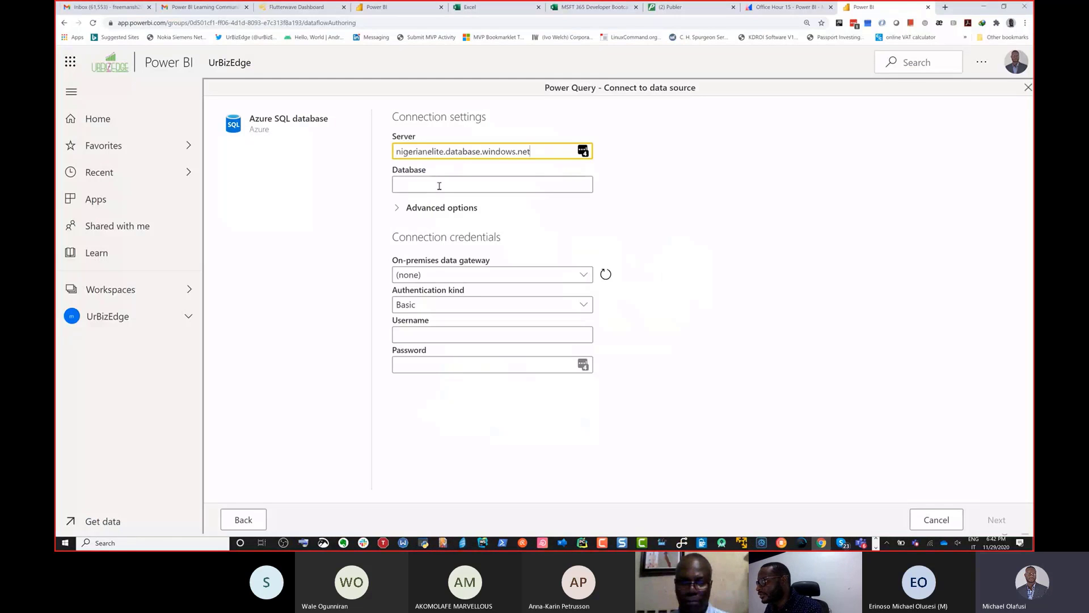
Step: Set the database to nigerianelite and continue with the Basic authentication credentials already filled in
left_click(439, 185)
type("nig")
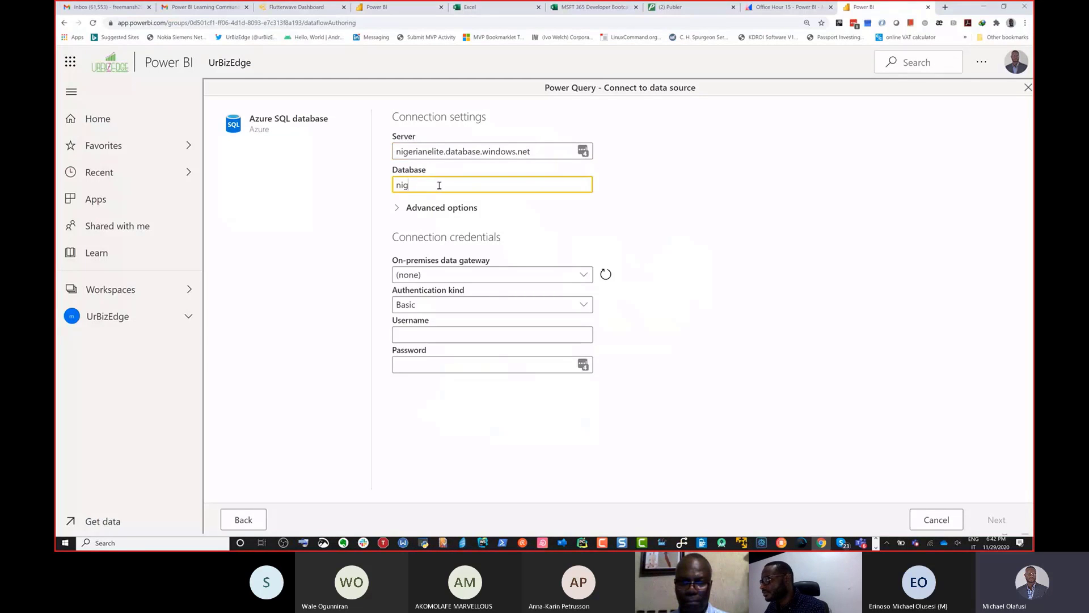
type("erianelitw")
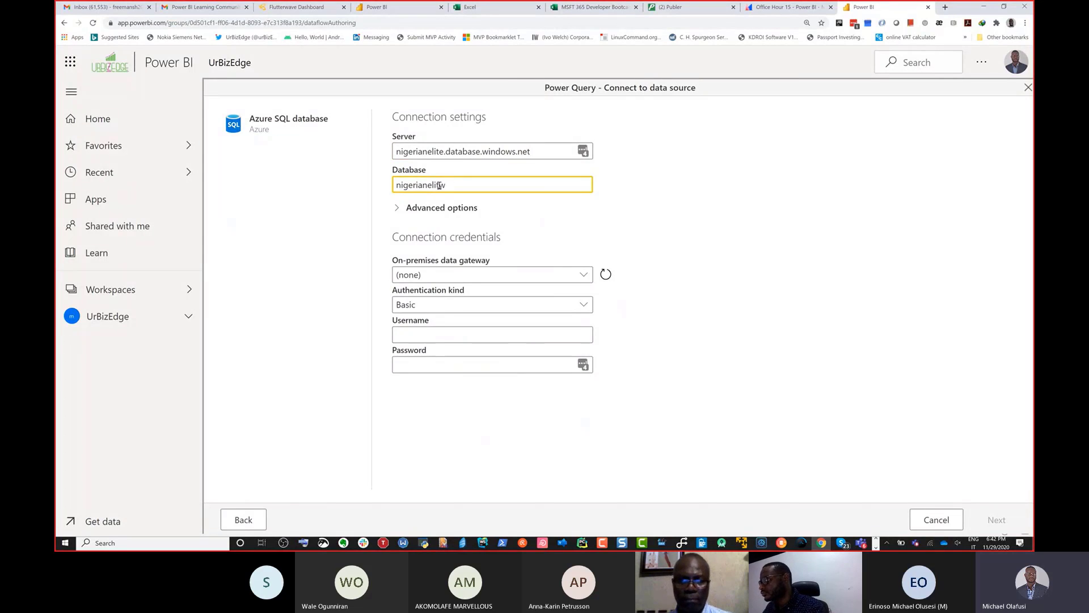
key("BackSpace")
type("e")
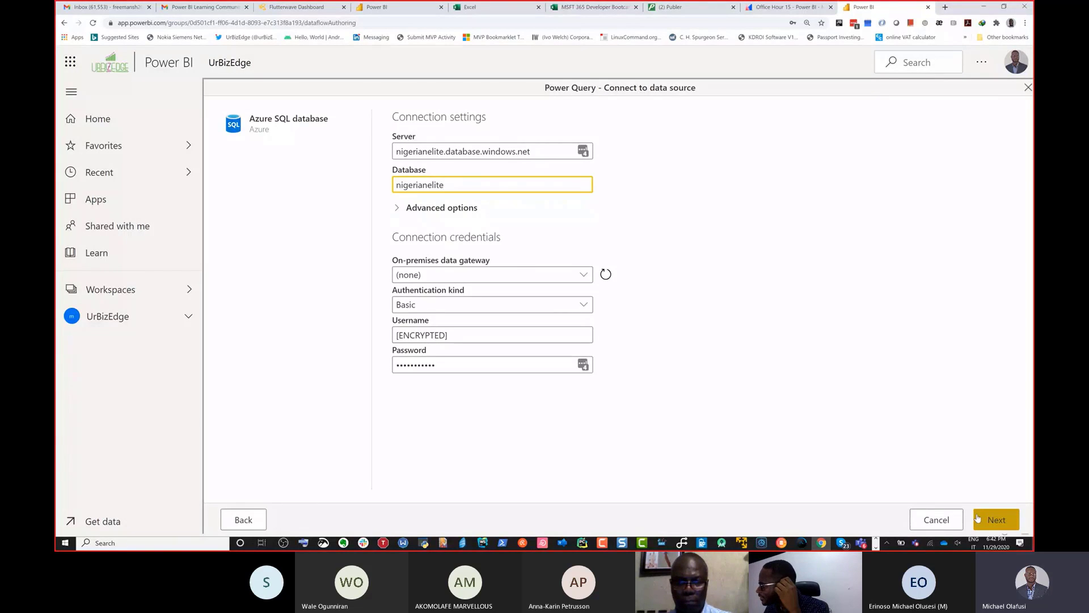
left_click(996, 519)
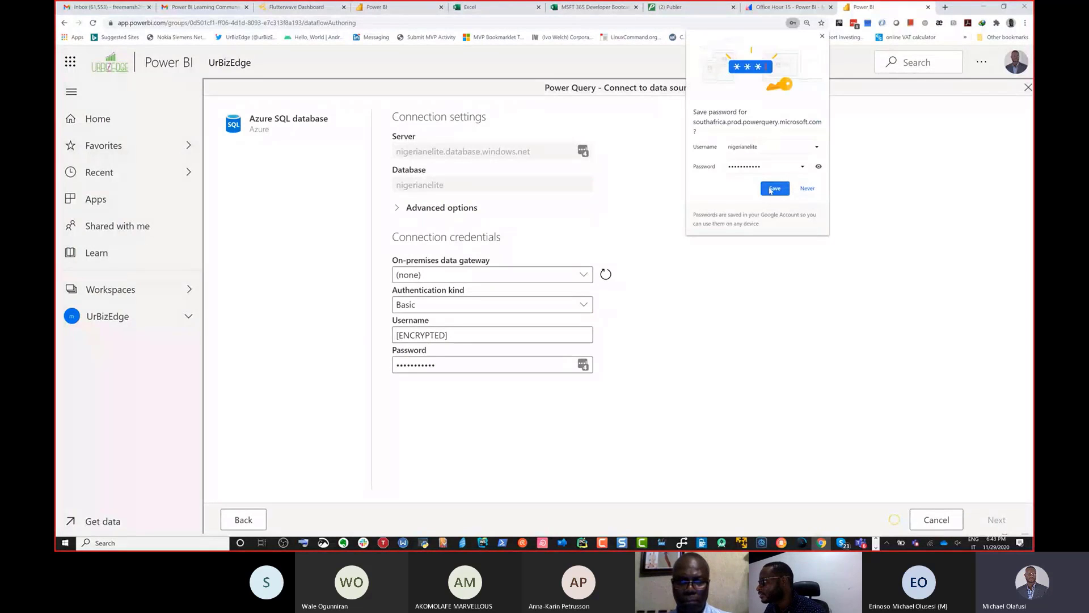
Step: Save the database login in the browser, and dismiss the compromised-password notice and the LastPass offer
left_click(774, 188)
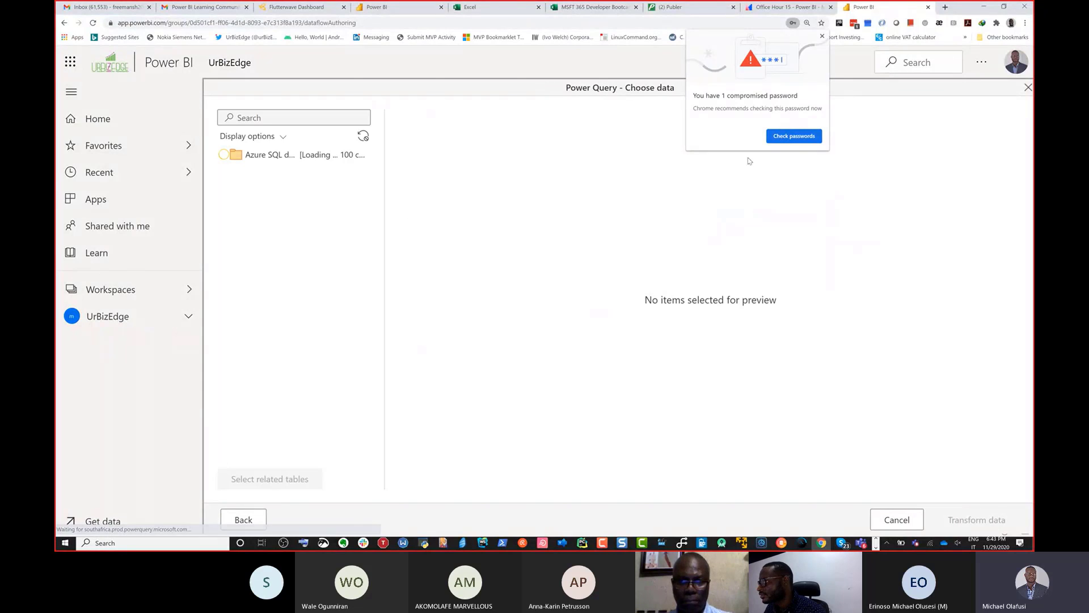
left_click(822, 36)
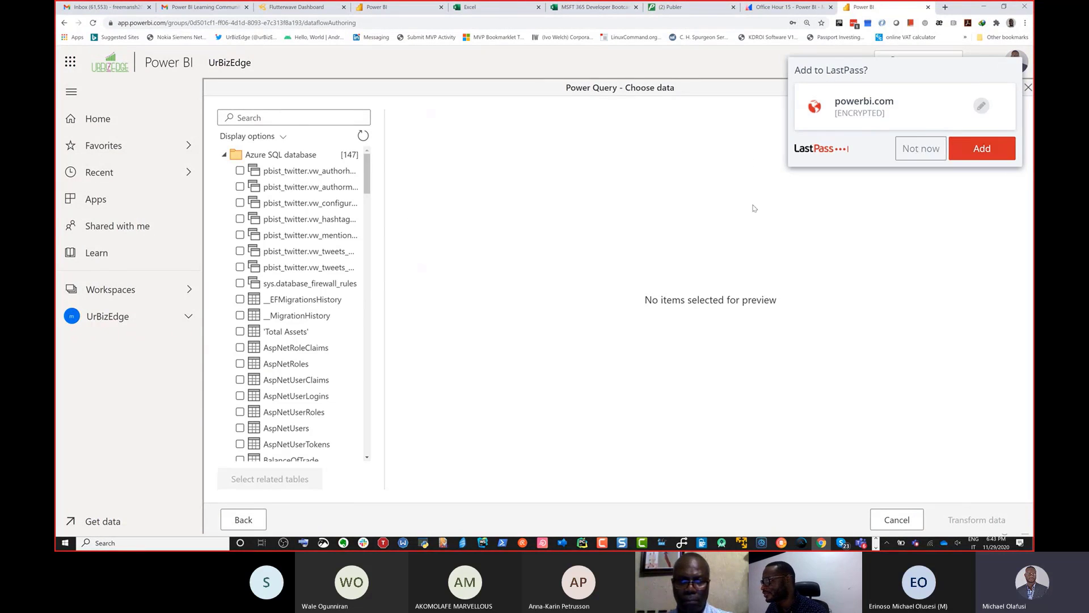
left_click(920, 148)
Step: Browse the list of views and tables available in the Azure SQL database
left_click(264, 348)
scroll(264, 353, "down", 5)
left_click(266, 354)
scroll(269, 357, "down", 4)
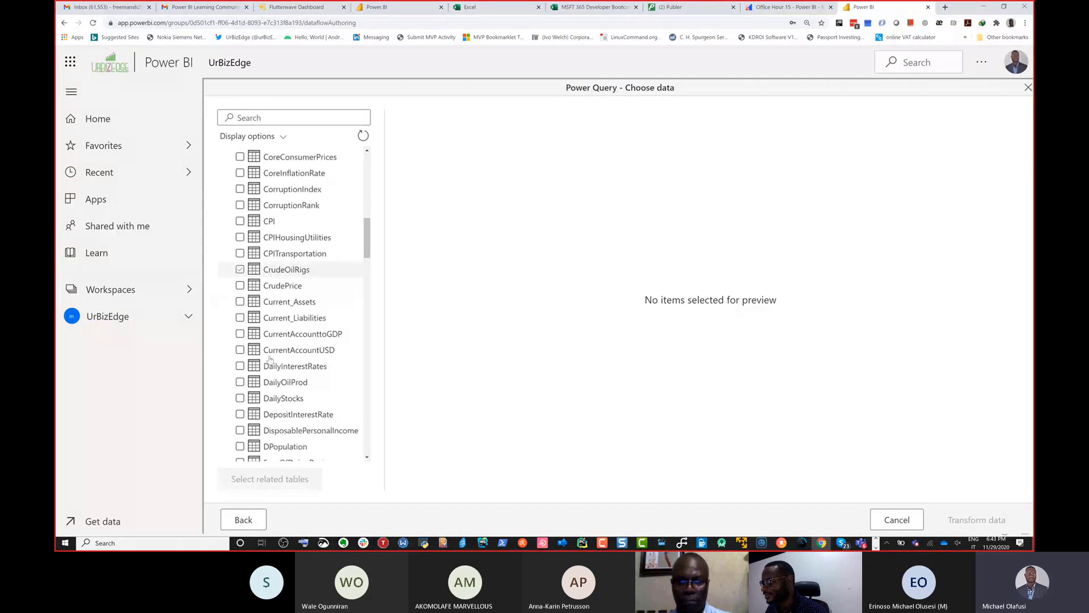
scroll(270, 359, "down", 5)
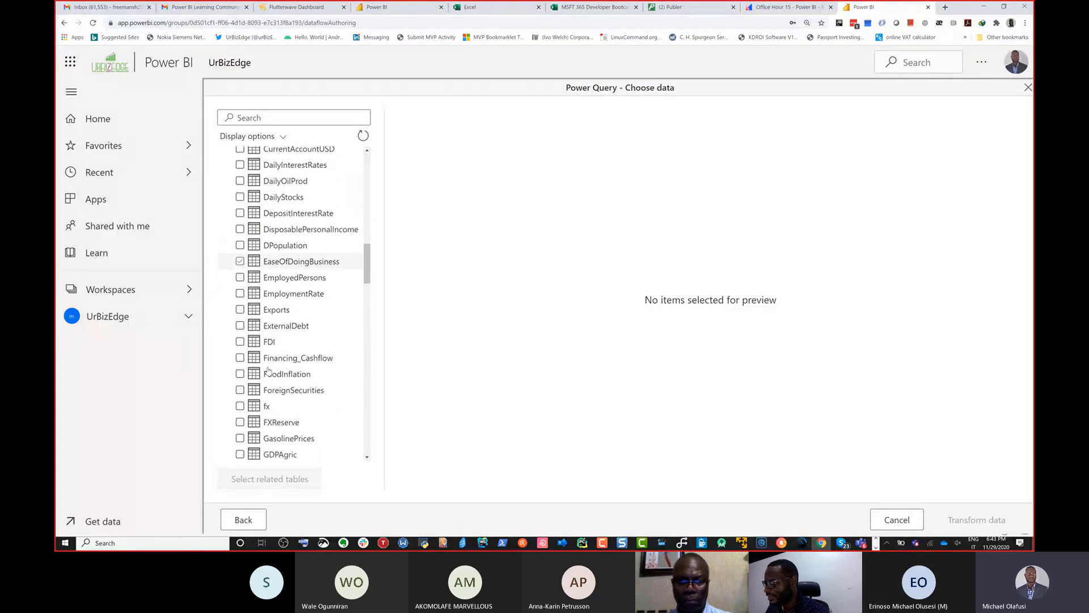
left_click(271, 357)
scroll(269, 363, "down", 3)
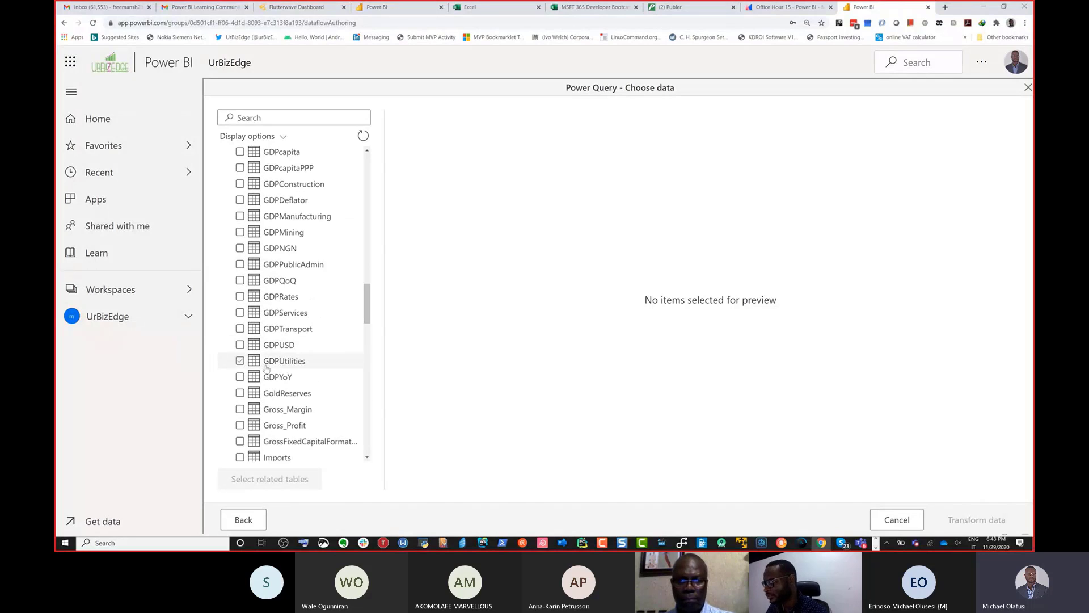
scroll(267, 363, "down", 6)
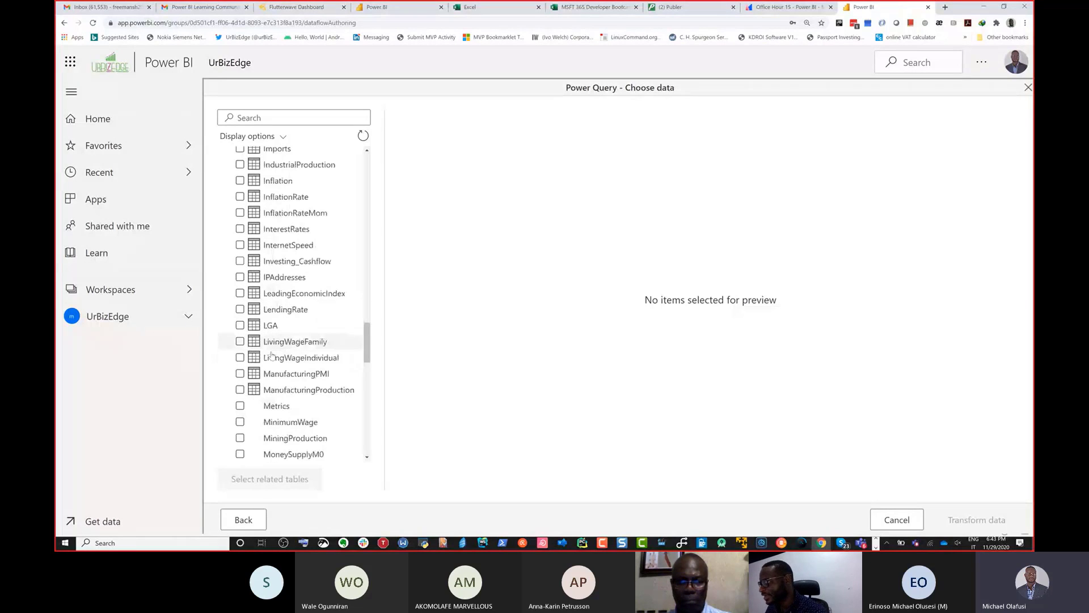
scroll(275, 342, "down", 6)
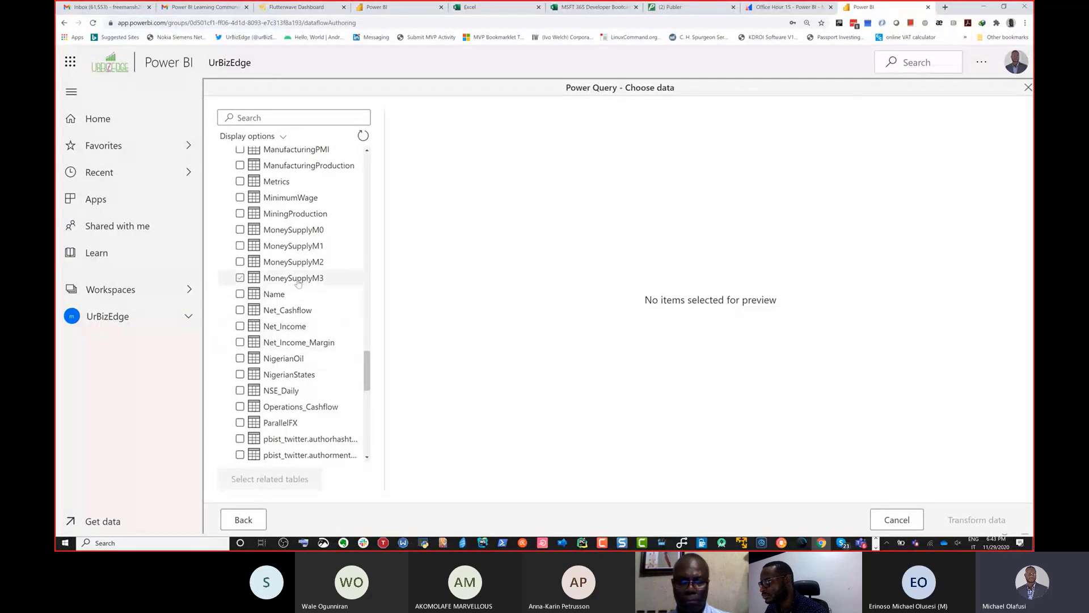
scroll(301, 247, "down", 3)
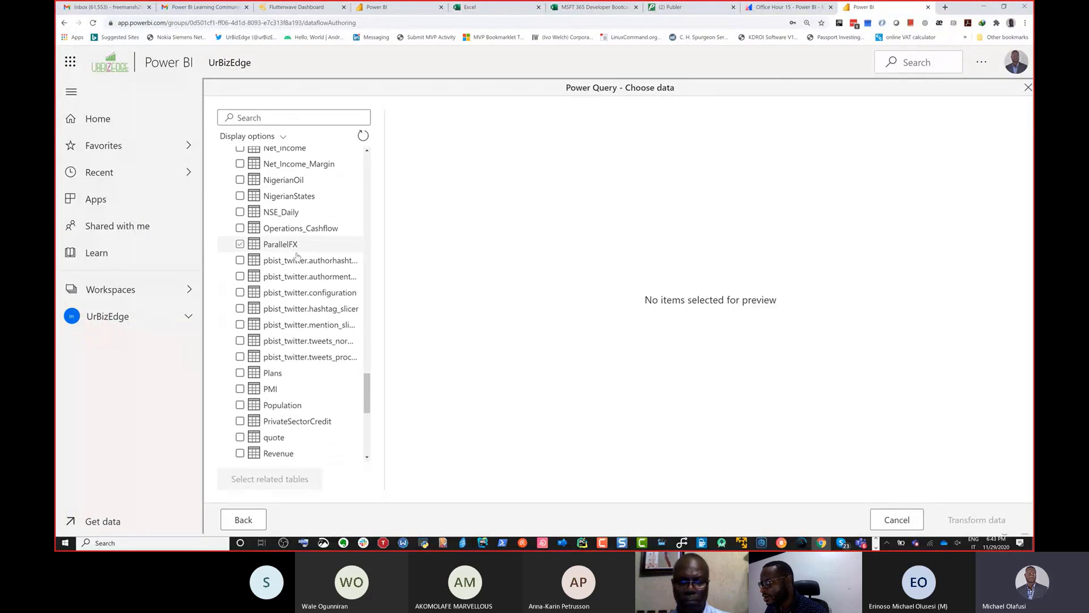
scroll(296, 256, "down", 5)
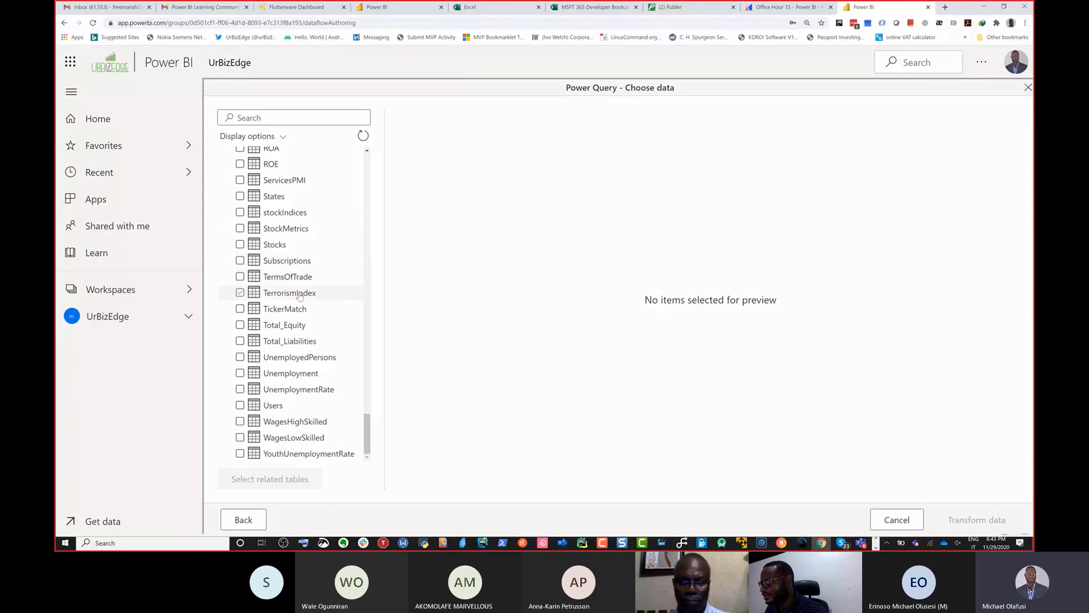
scroll(300, 296, "up", 3)
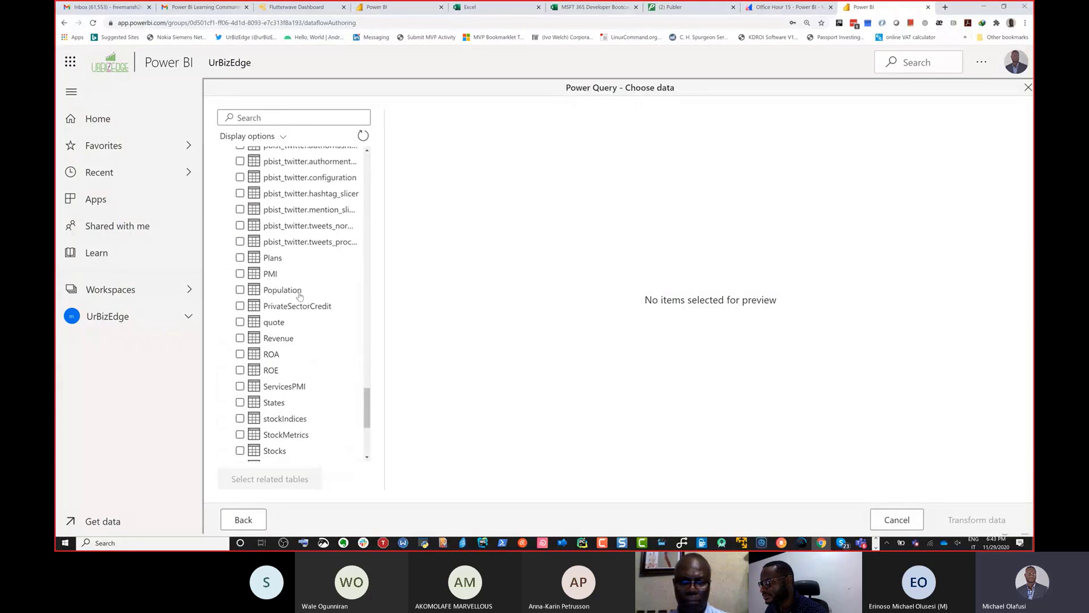
scroll(300, 296, "up", 10)
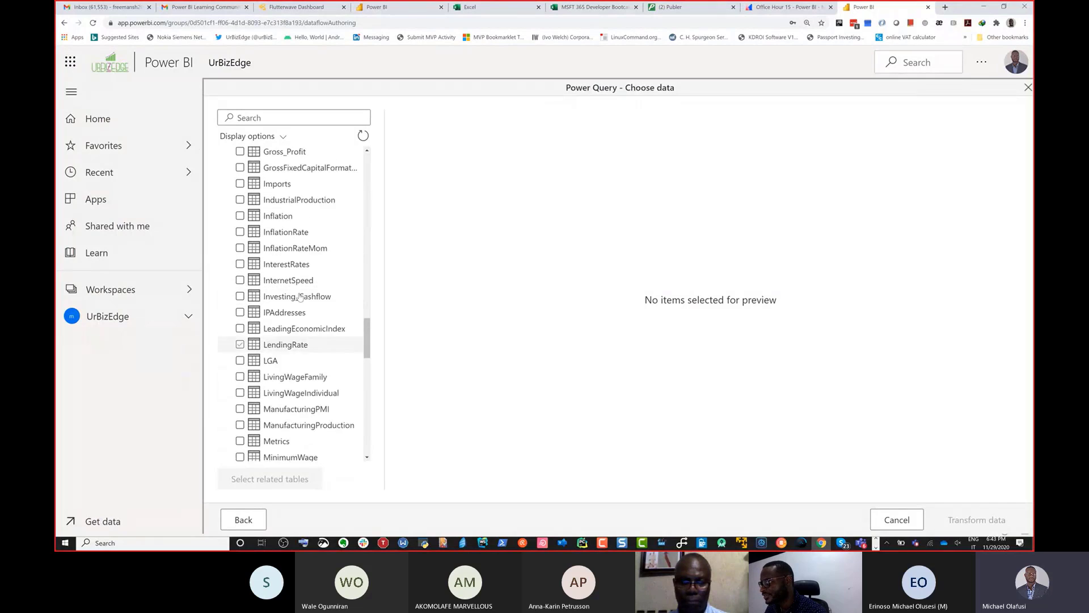
scroll(299, 296, "up", 4)
scroll(300, 295, "up", 9)
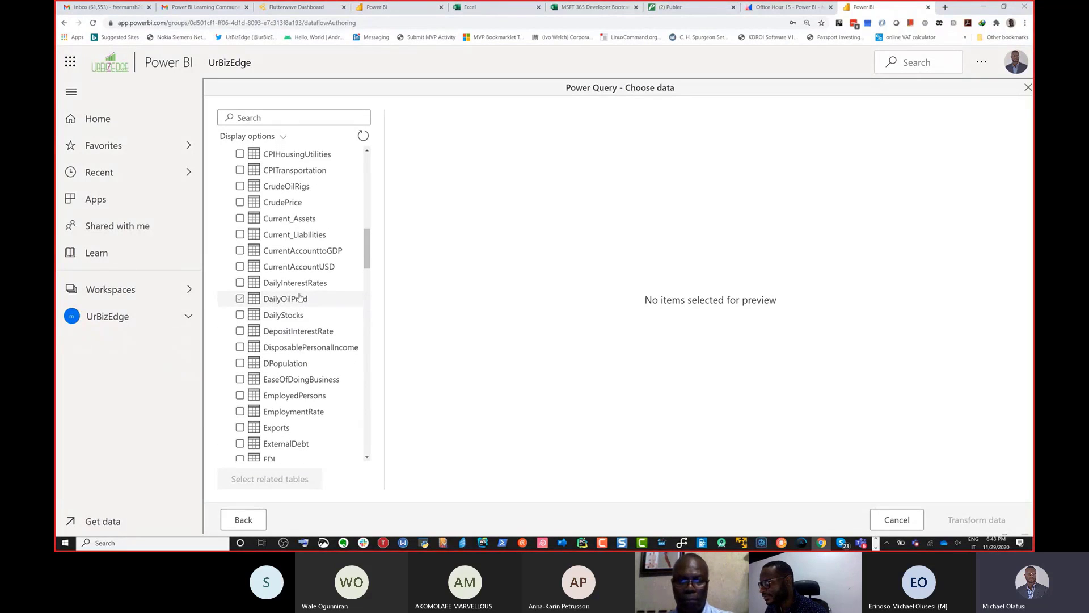
Step: Preview the fx table and select it for the dataflow
scroll(300, 296, "down", 5)
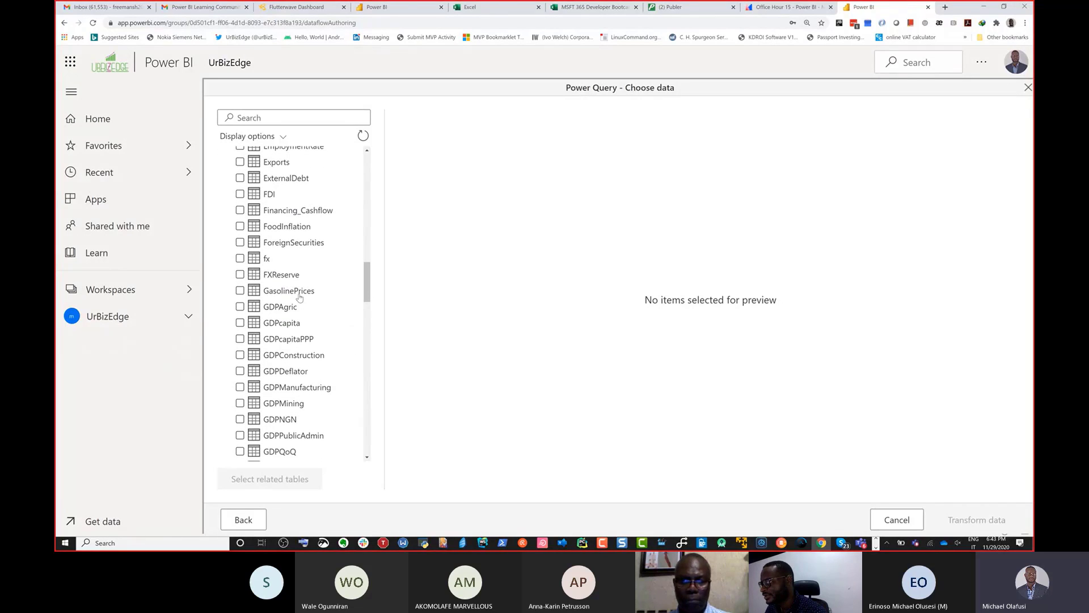
left_click(263, 262)
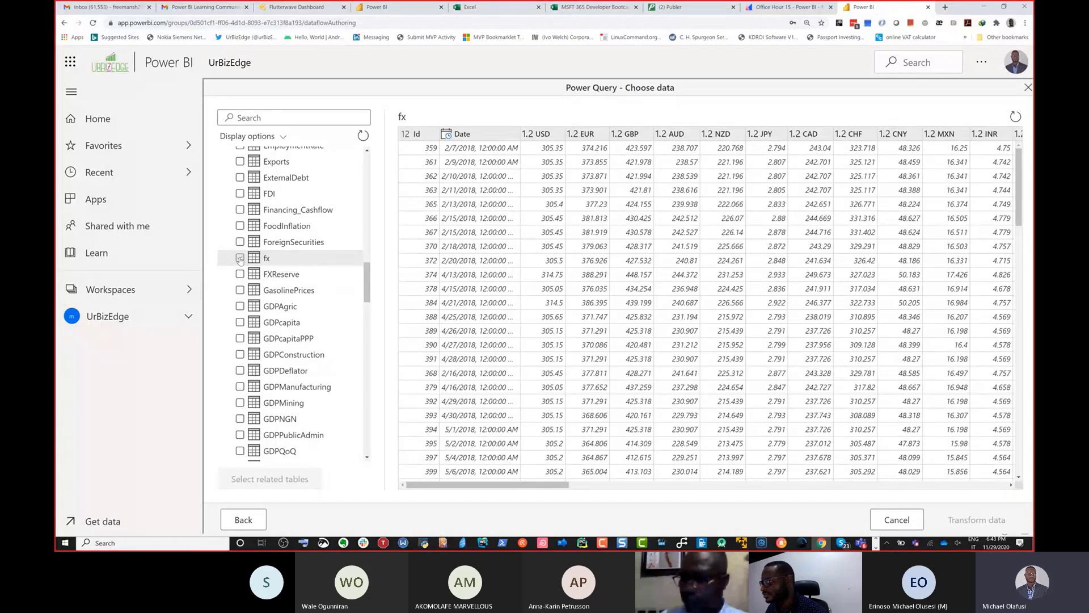
left_click(239, 258)
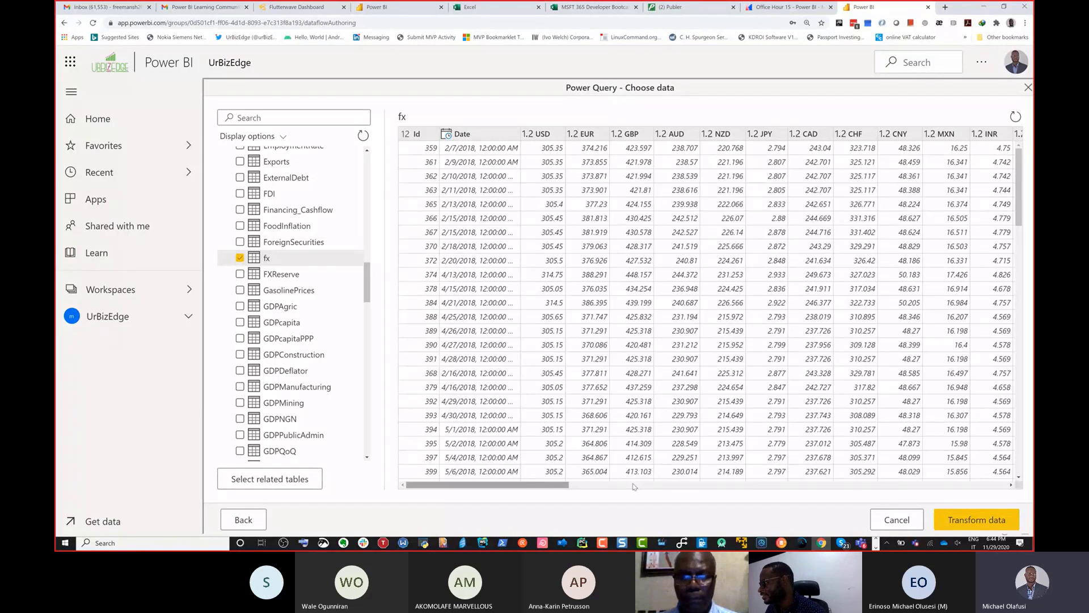
Step: Look through the fx table's preview, continue to the query editor, and save and close the fx query
left_click_drag(634, 486, 304, 493)
scroll(481, 339, "down", 10)
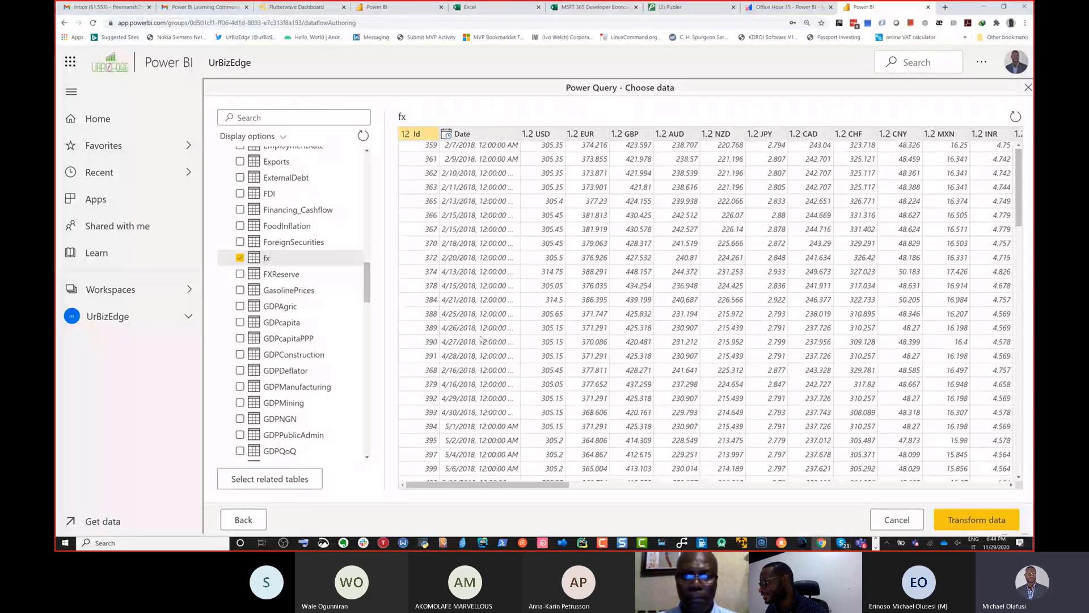
scroll(481, 340, "up", 5)
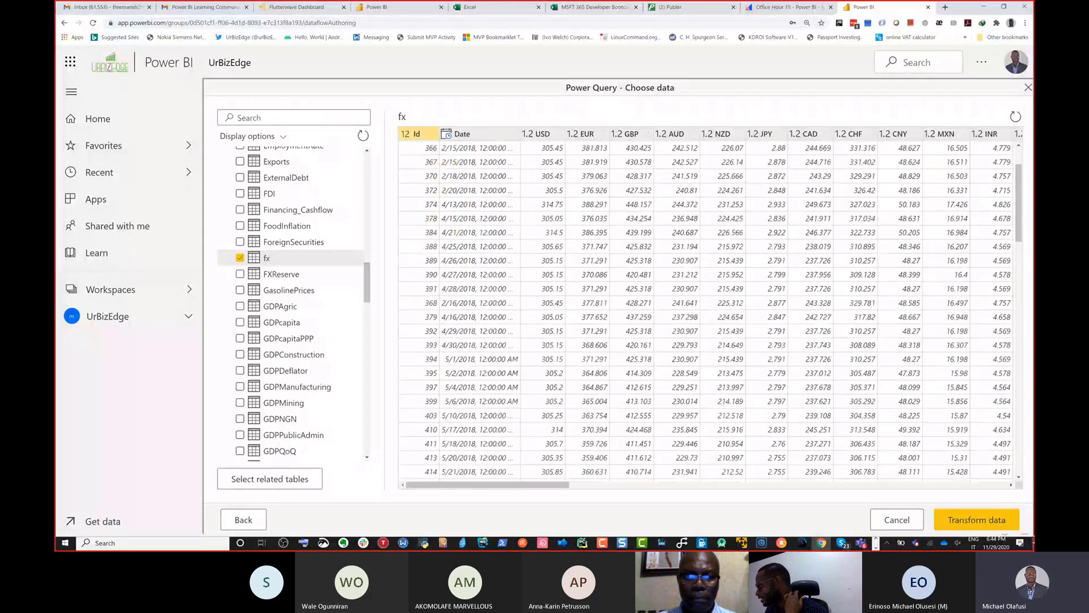
scroll(703, 309, "up", 2)
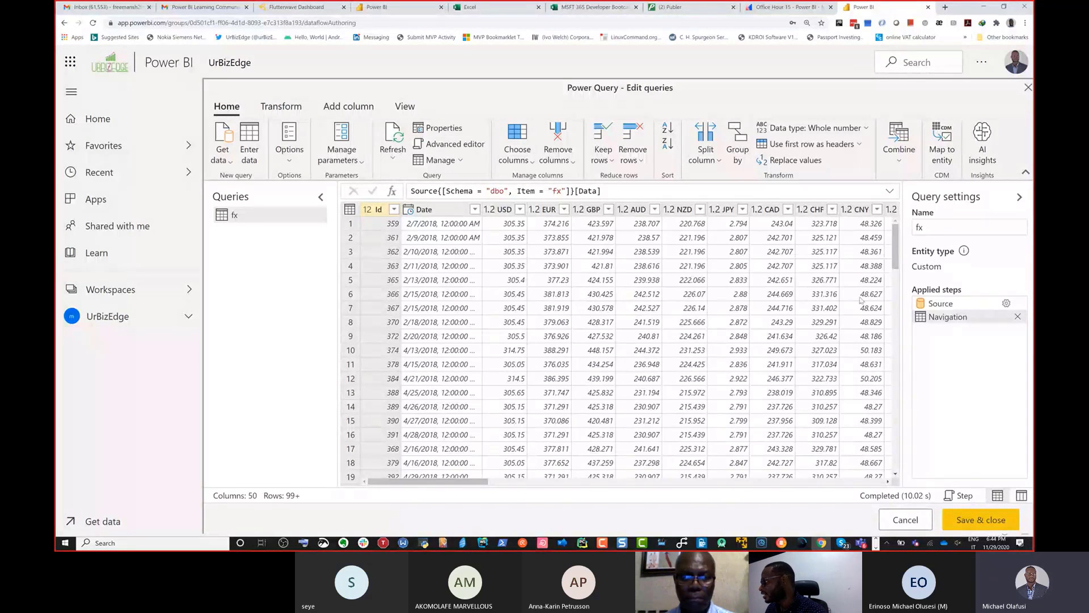
scroll(755, 353, "down", 3)
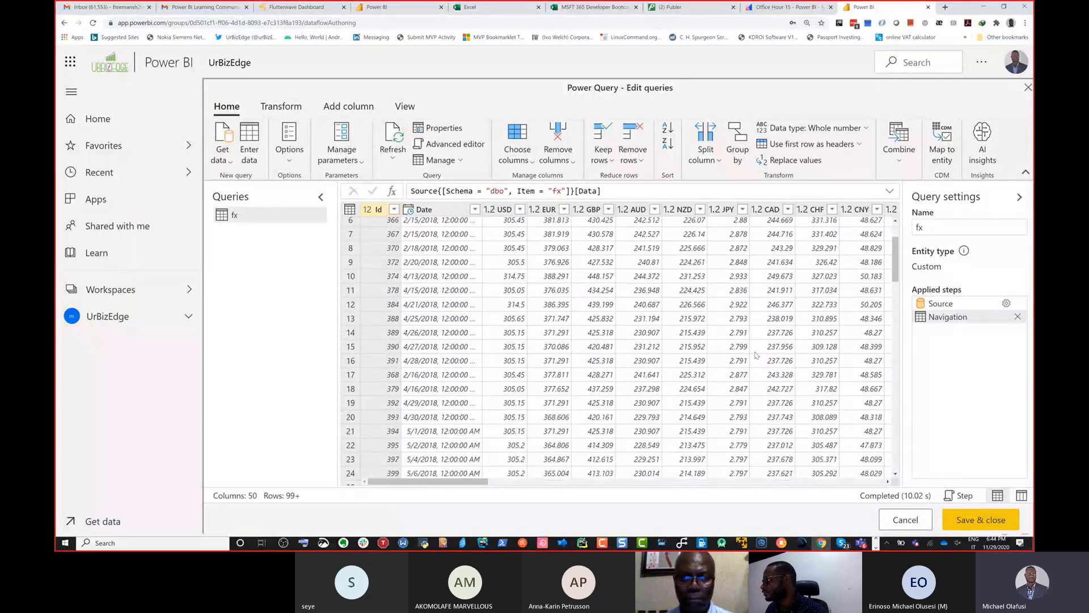
left_click(966, 519)
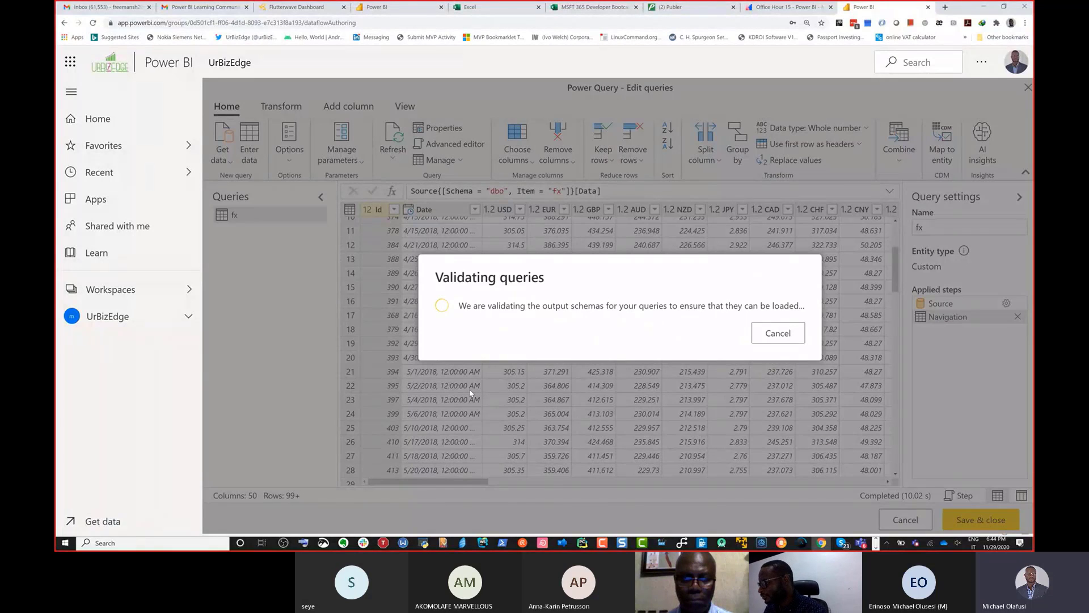
Step: View the Companies query in Power BI Desktop's Power Query Editor and return to the Power BI service in Chrome
key("alt+Tab")
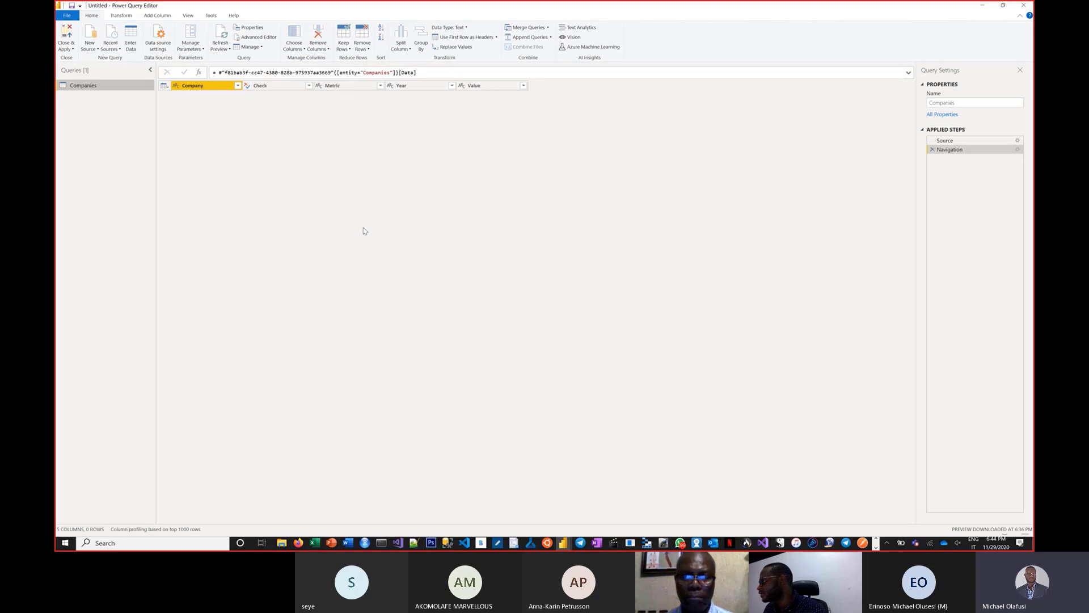
key("alt+Tab")
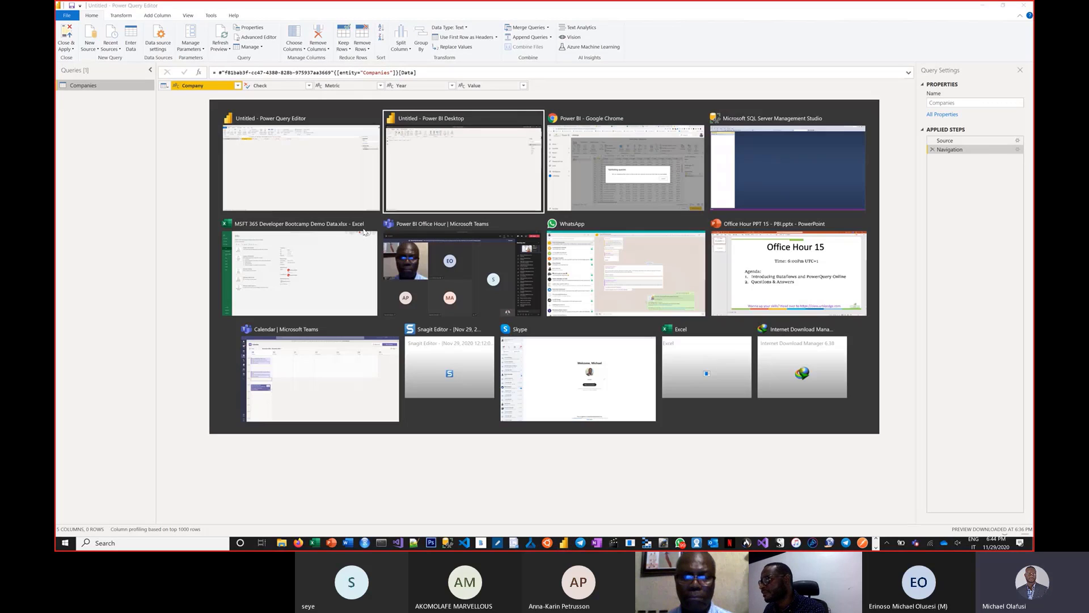
key("alt+Tab")
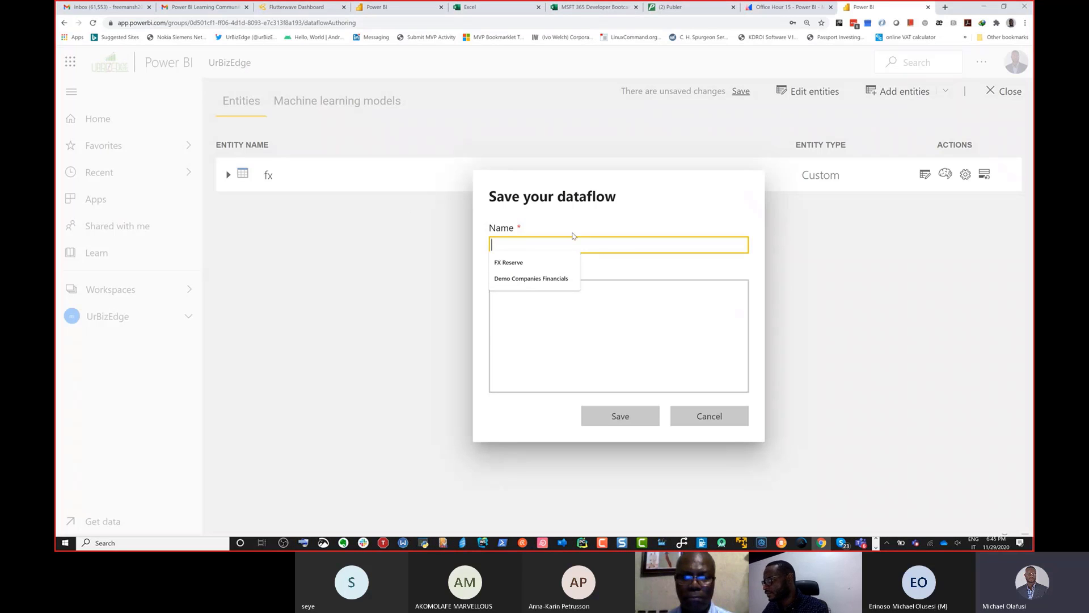
Step: Save the dataflow as Exchange Rate (Official) with the same text as its description, and dismiss the refresh suggestion
type("F")
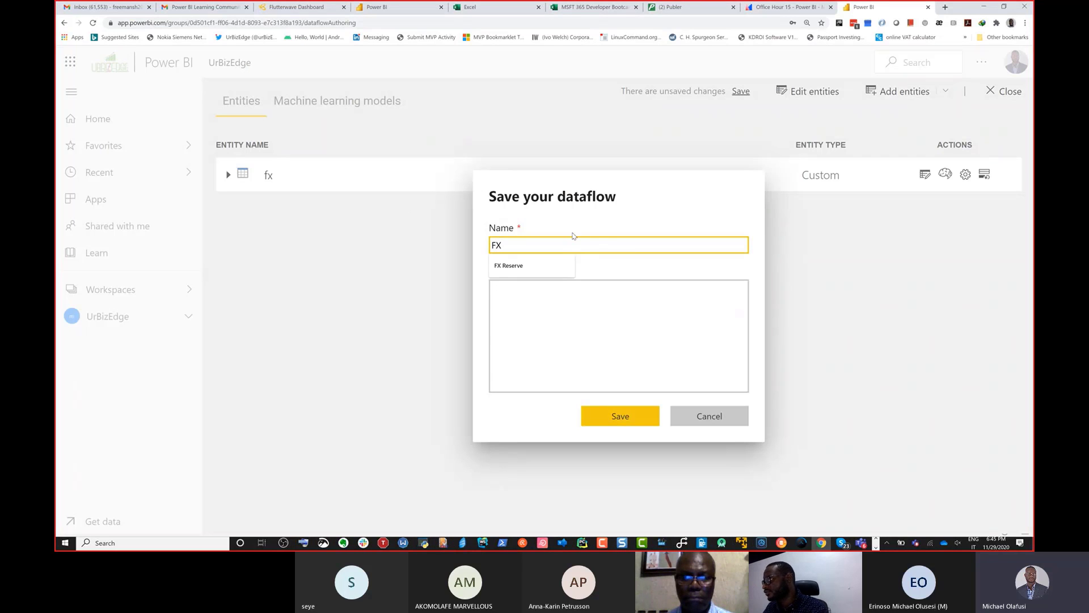
key("BackSpace")
type("Exc")
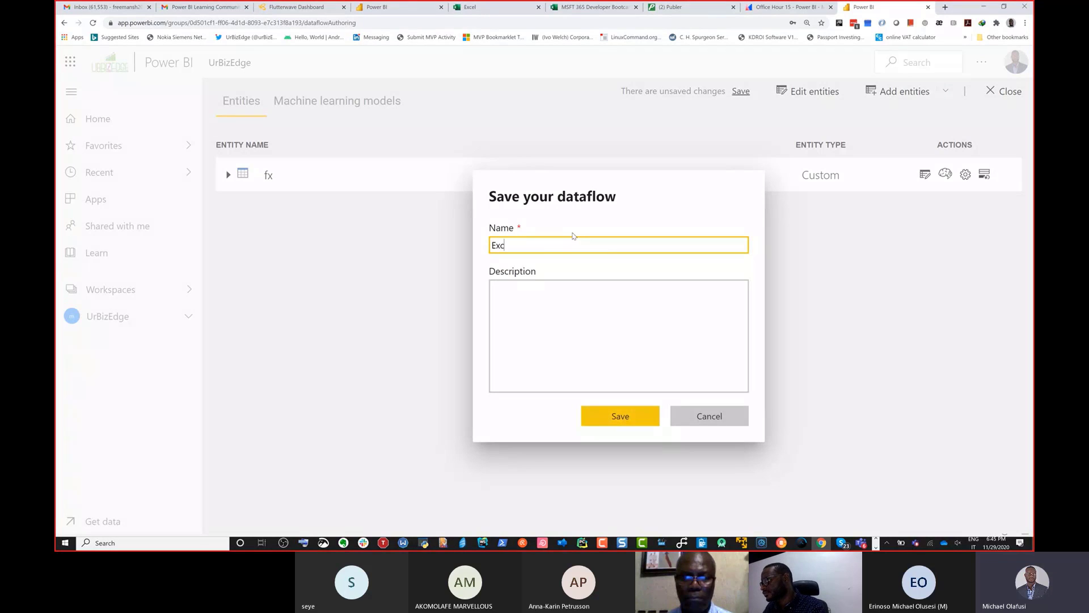
type("eange Rate (Official)")
key("ctrl+a")
key("ctrl+c")
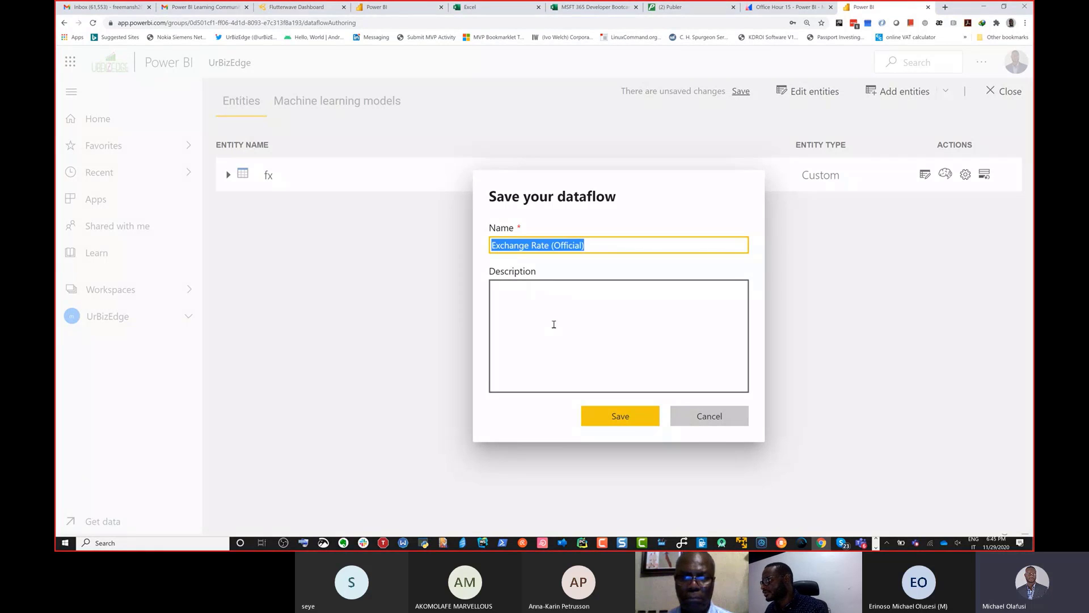
left_click(553, 324)
key("ctrl+v")
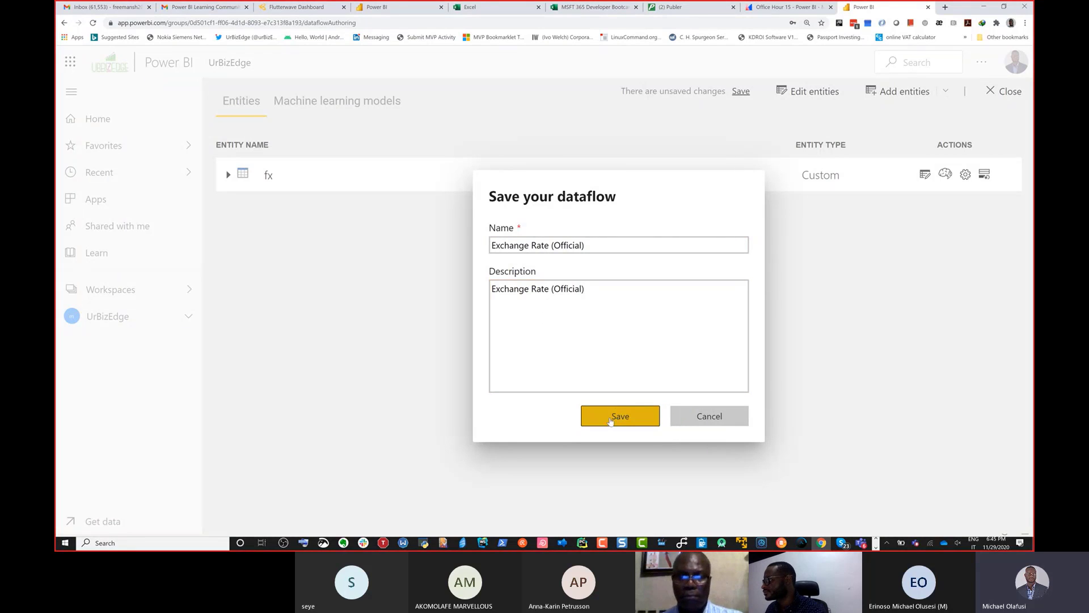
left_click(610, 422)
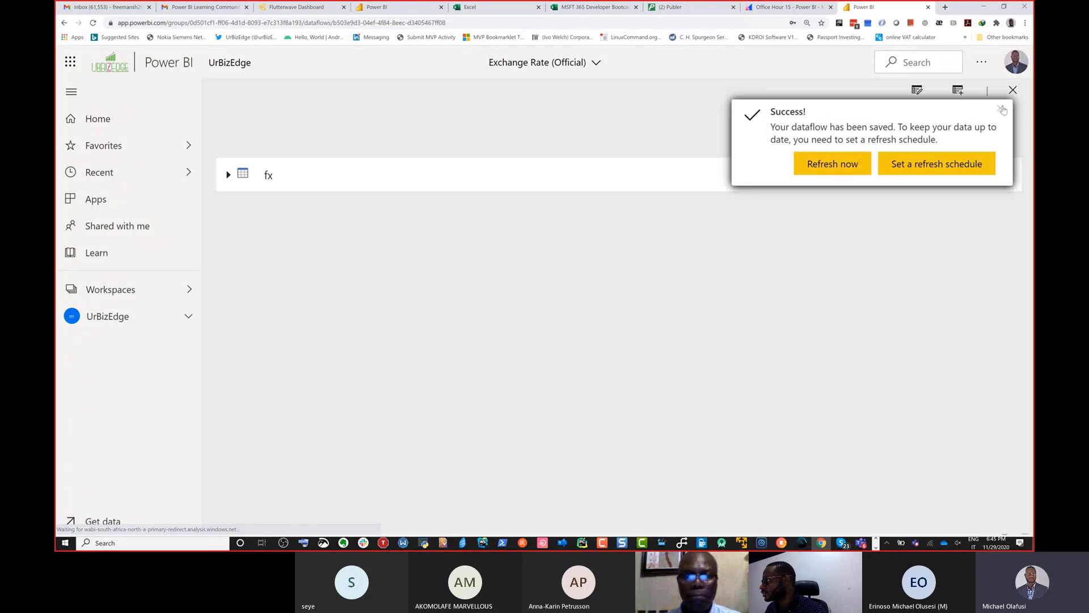
left_click(1000, 108)
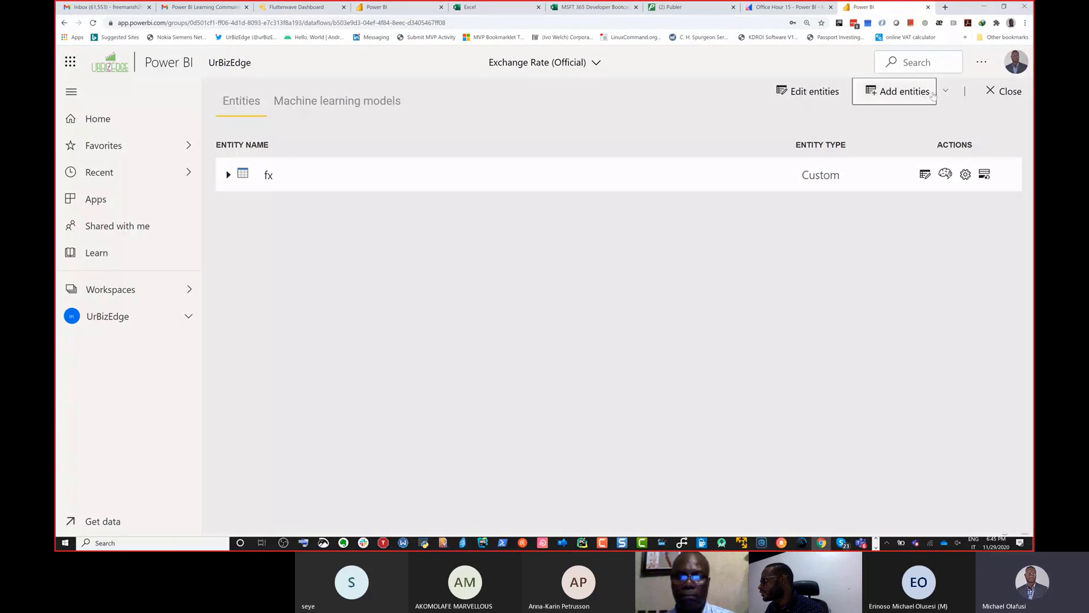
Step: View the options for adding entities, examine the creation choices for a new dataflow, and return to the Get Data page
left_click(945, 94)
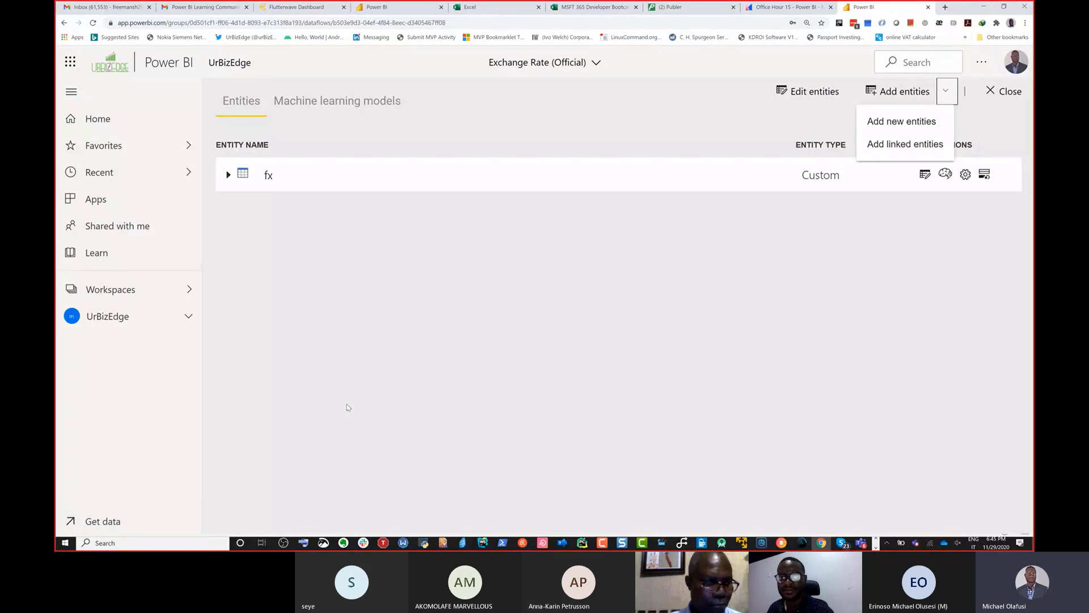
left_click(103, 521)
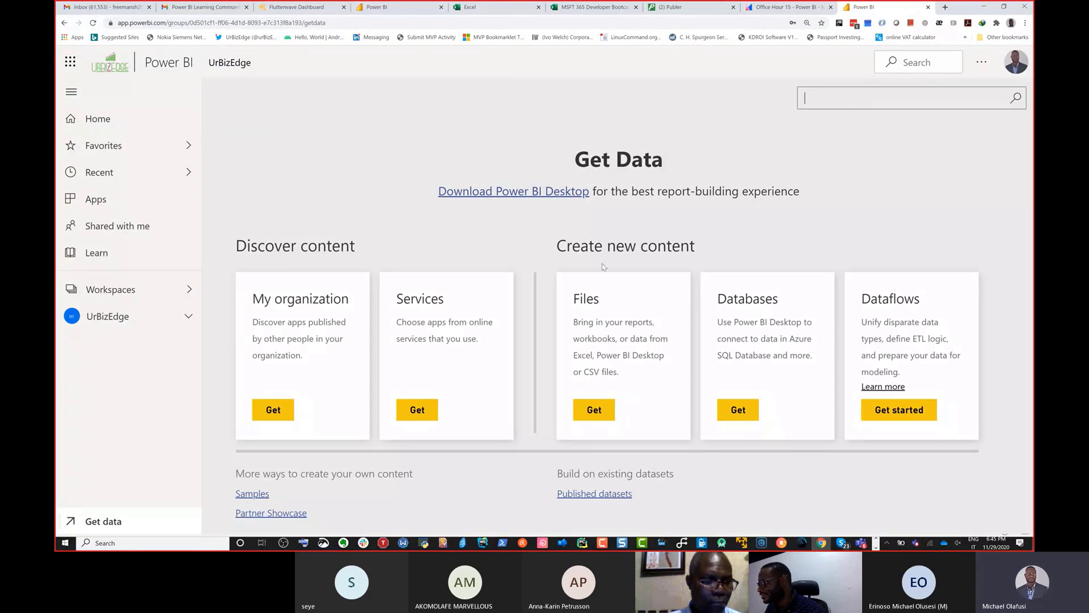
left_click(900, 415)
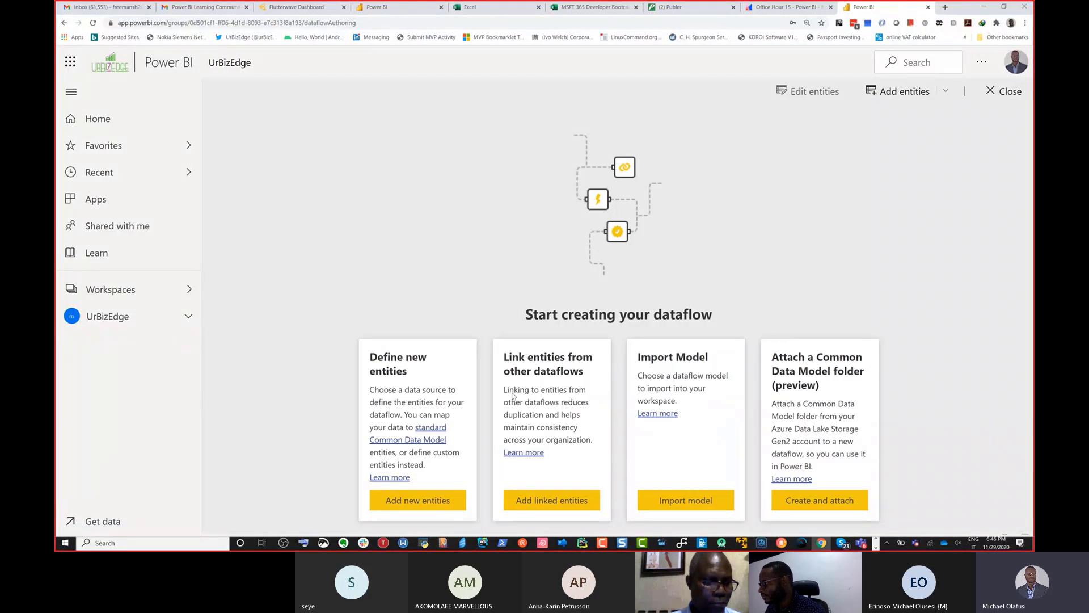
left_click(108, 521)
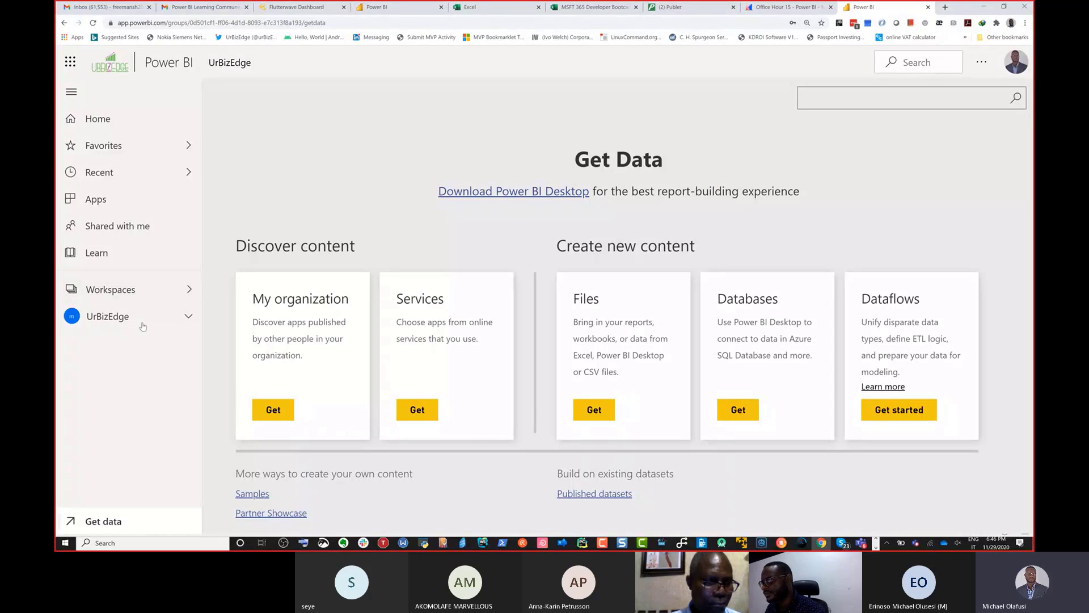
Step: Expand the UrBizEdge workspace's contents and look over the options available for its datasets, including NMD Marketing and States and LGA
left_click(187, 316)
scroll(176, 408, "down", 5)
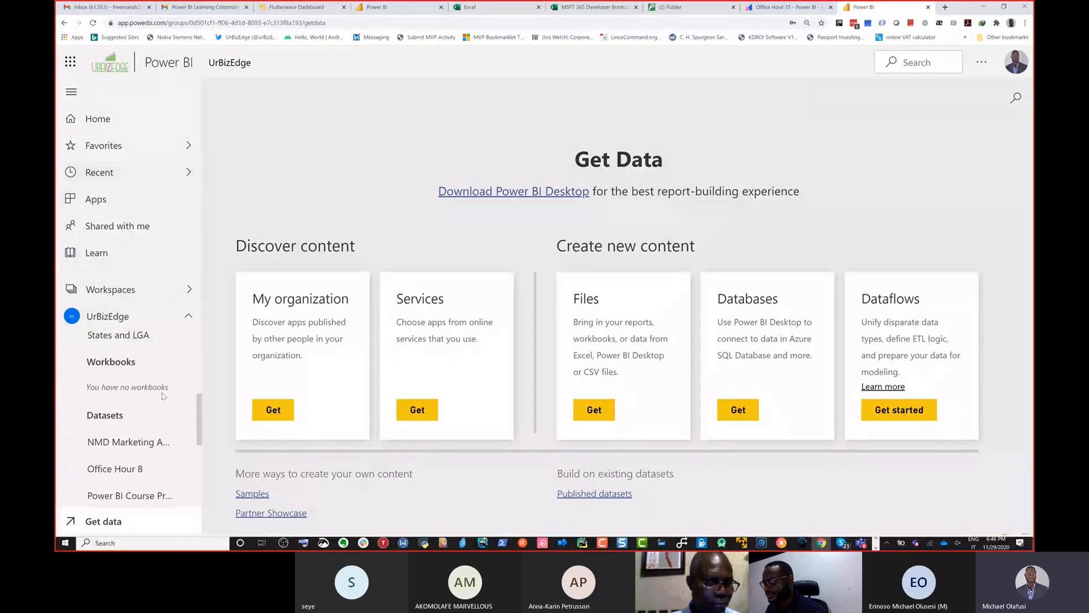
scroll(161, 392, "up", 2)
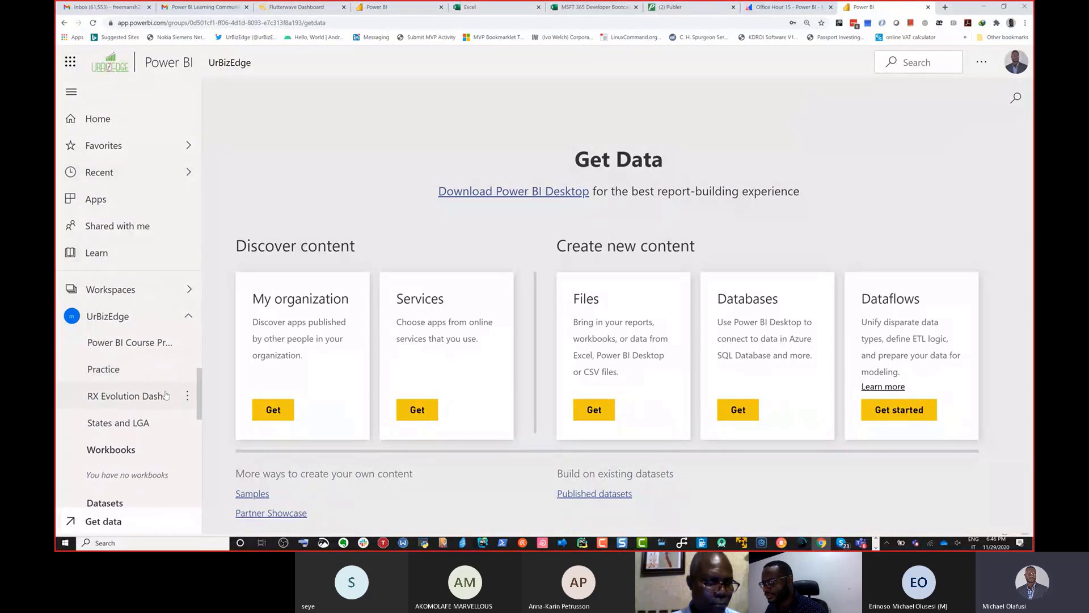
scroll(163, 393, "down", 3)
scroll(166, 393, "down", 2)
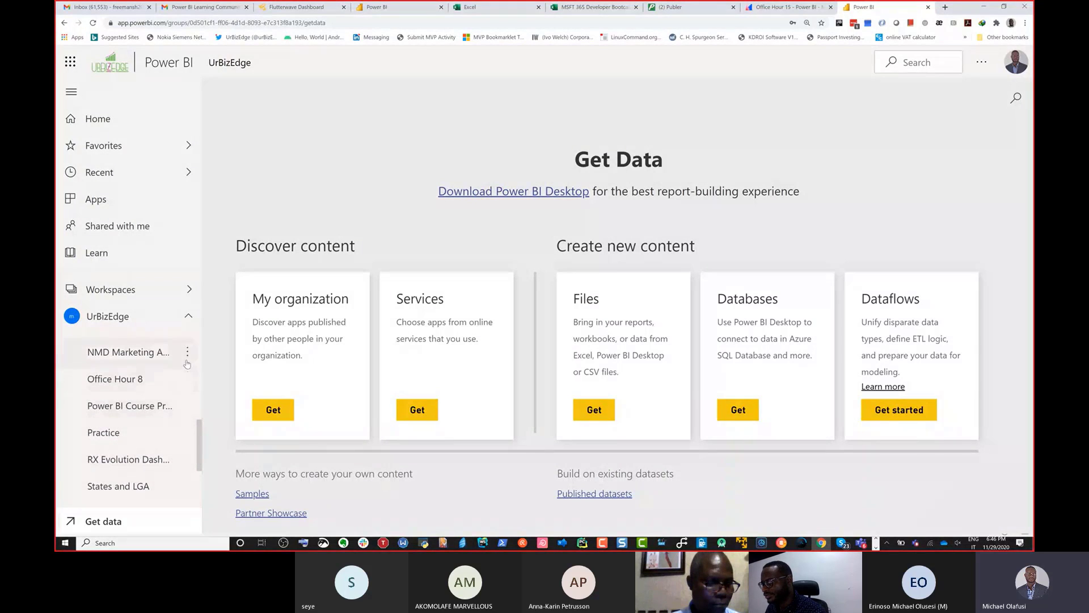
left_click(188, 357)
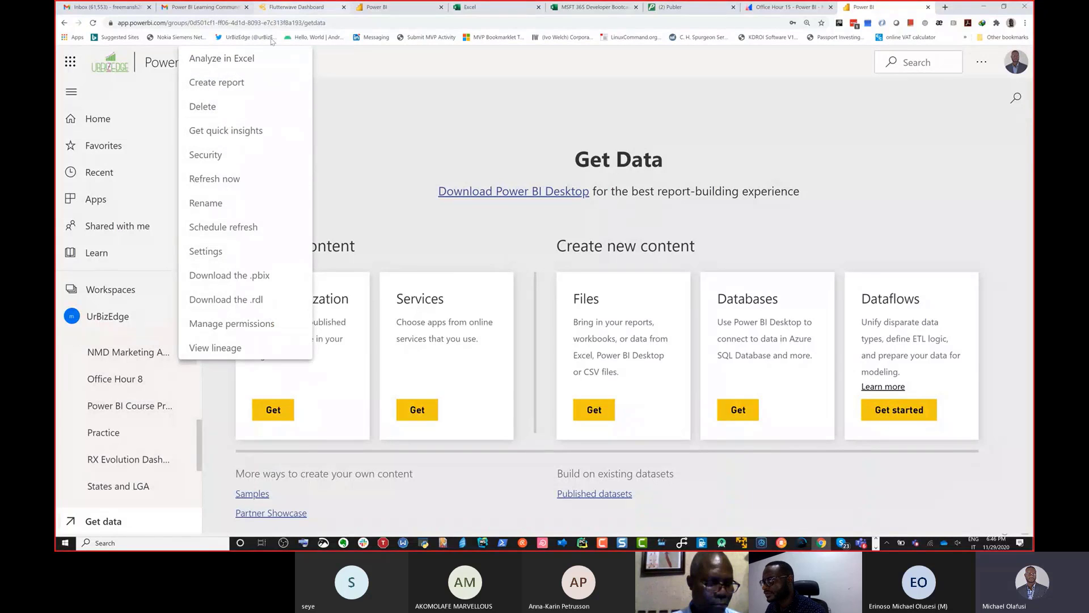
left_click(186, 465)
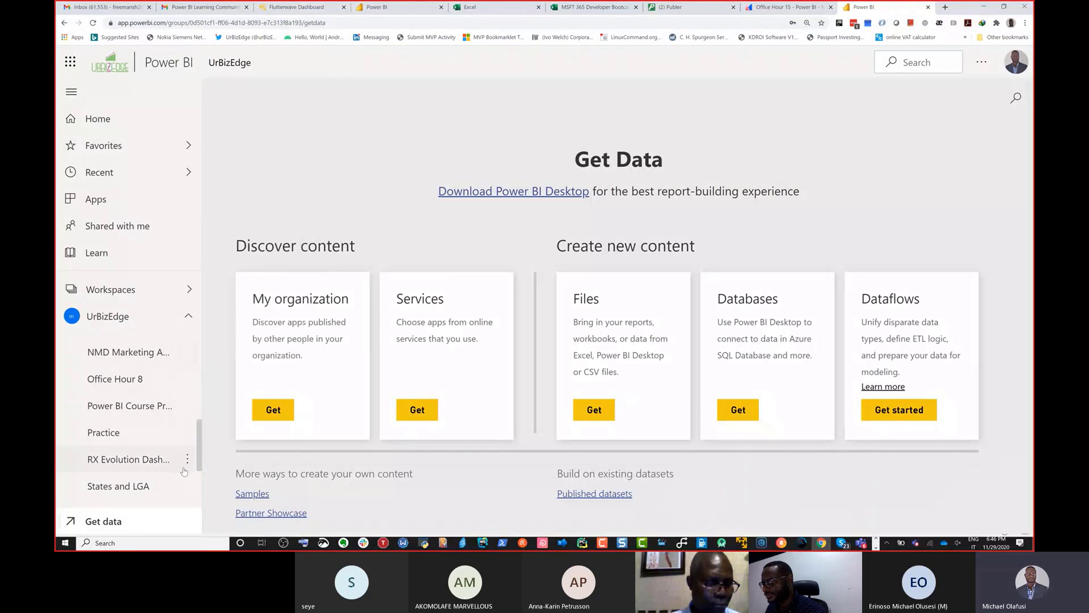
left_click(187, 486)
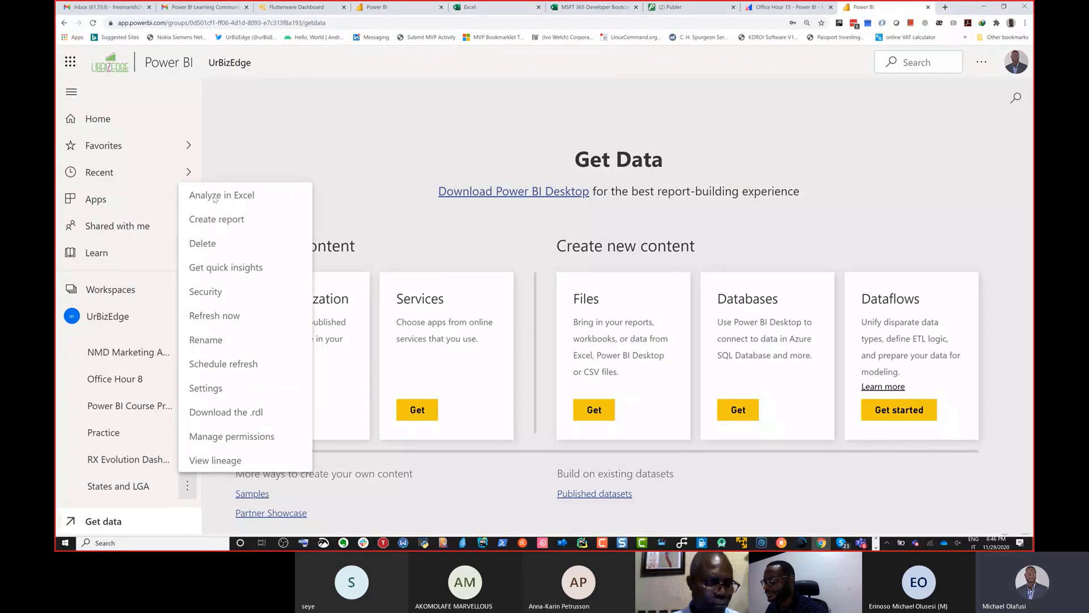
Step: Open the settings of the Exchange Rate (Official) dataflow and examine its scheduled refresh options
scroll(142, 420, "down", 3)
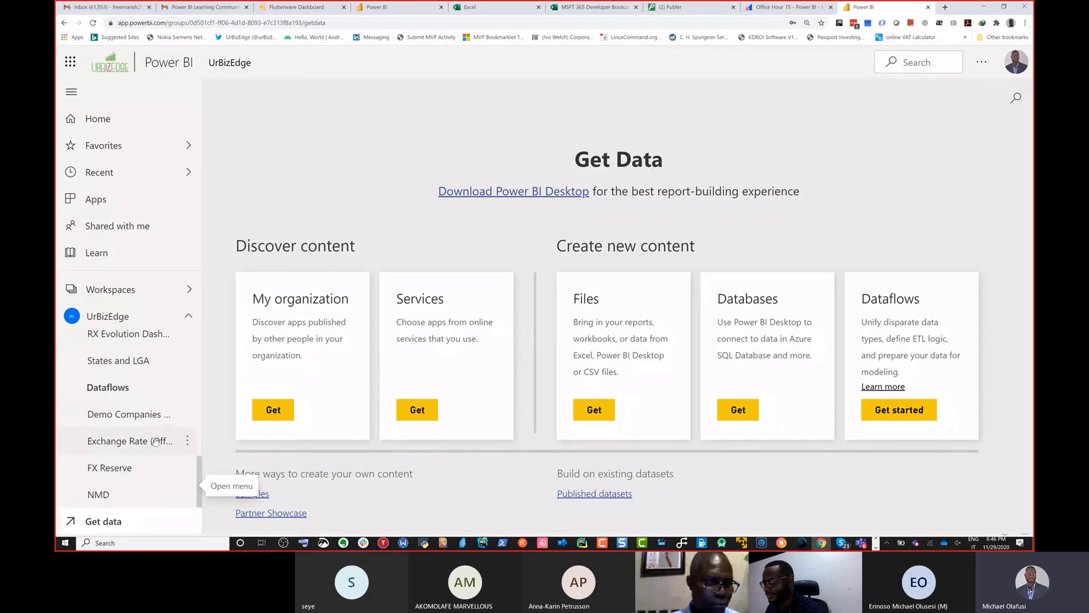
left_click(187, 440)
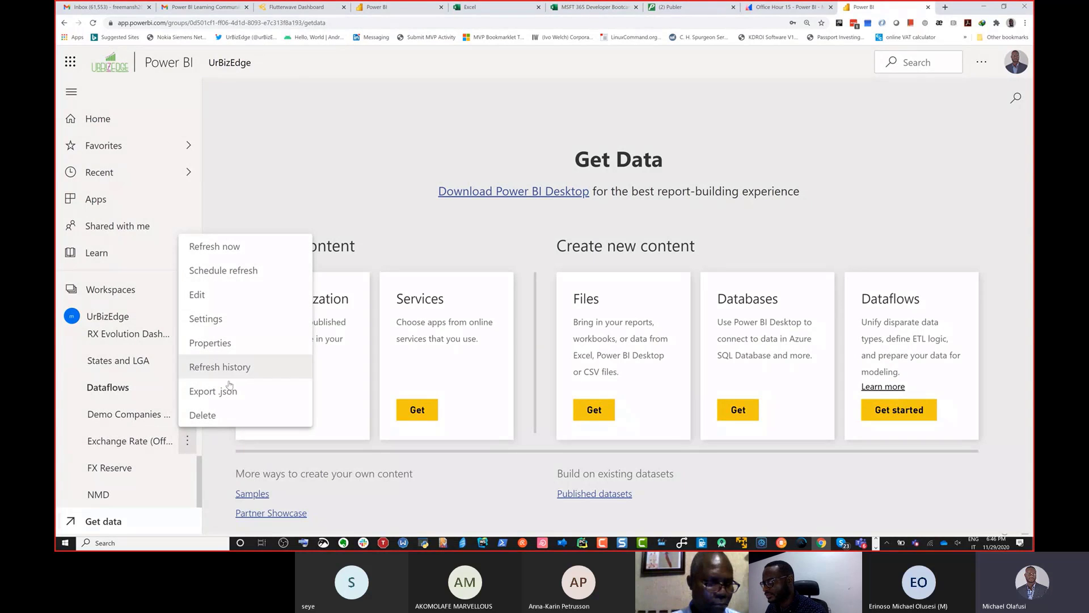
left_click(228, 325)
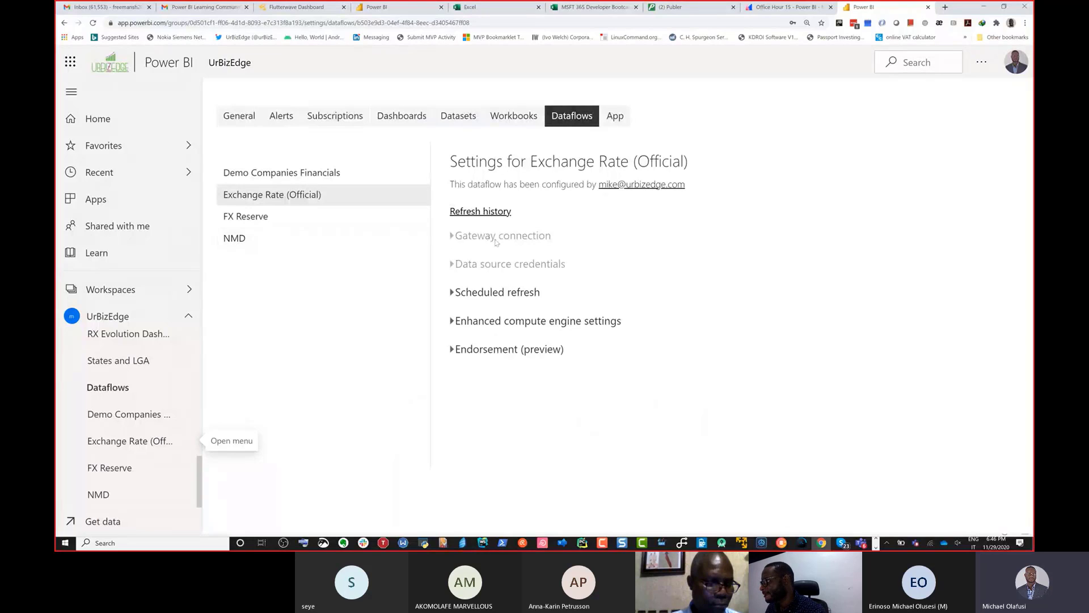
left_click(452, 295)
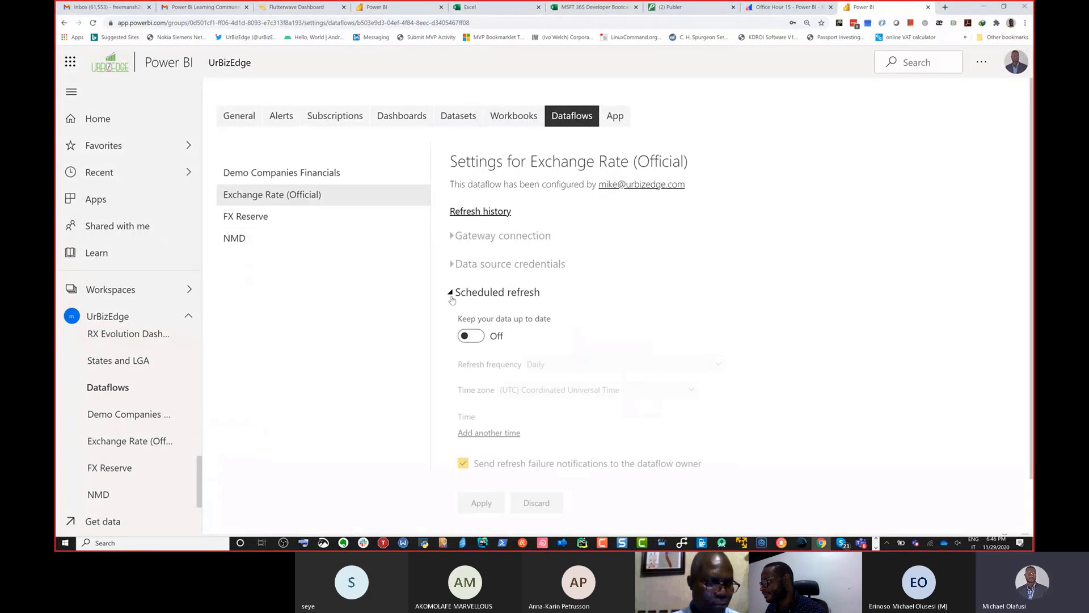
left_click(471, 335)
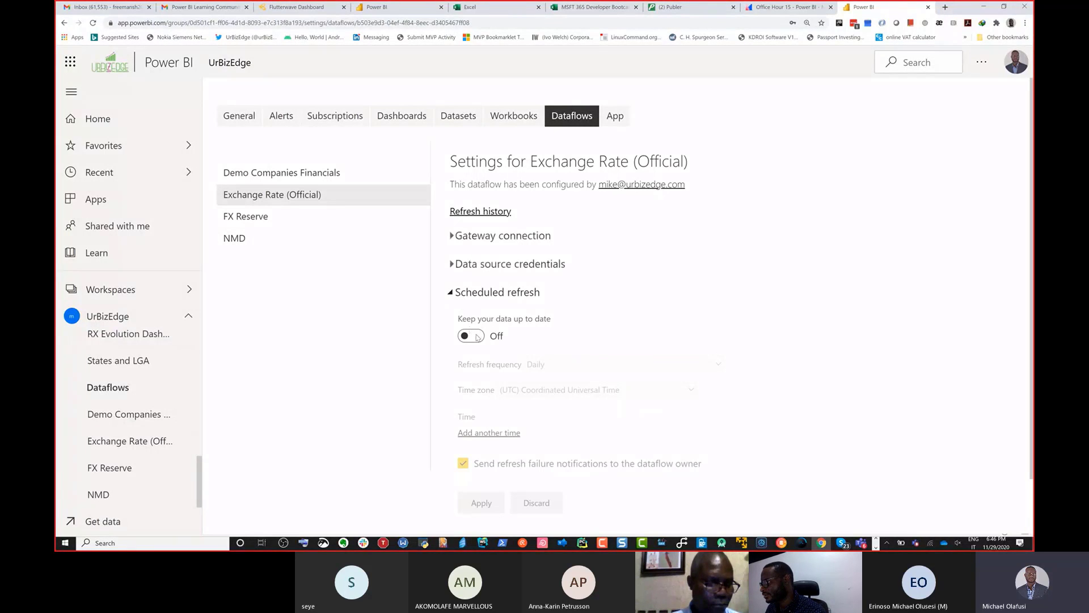
left_click(471, 335)
left_click(455, 295)
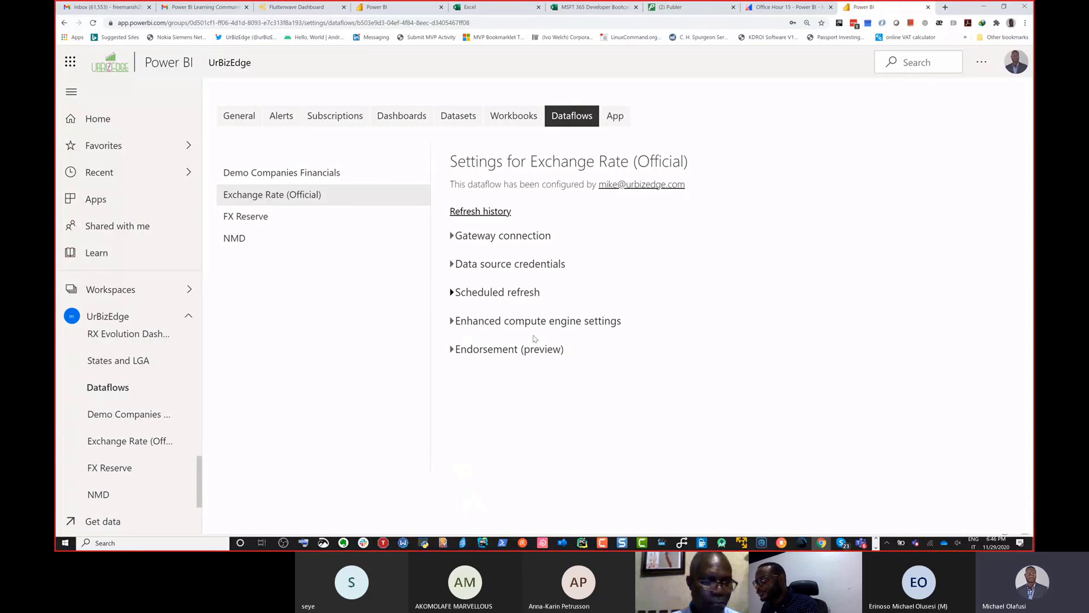
Step: Switch to Power BI Desktop's Power Query Editor and browse the full list of data sources for a new query
key("alt+Tab")
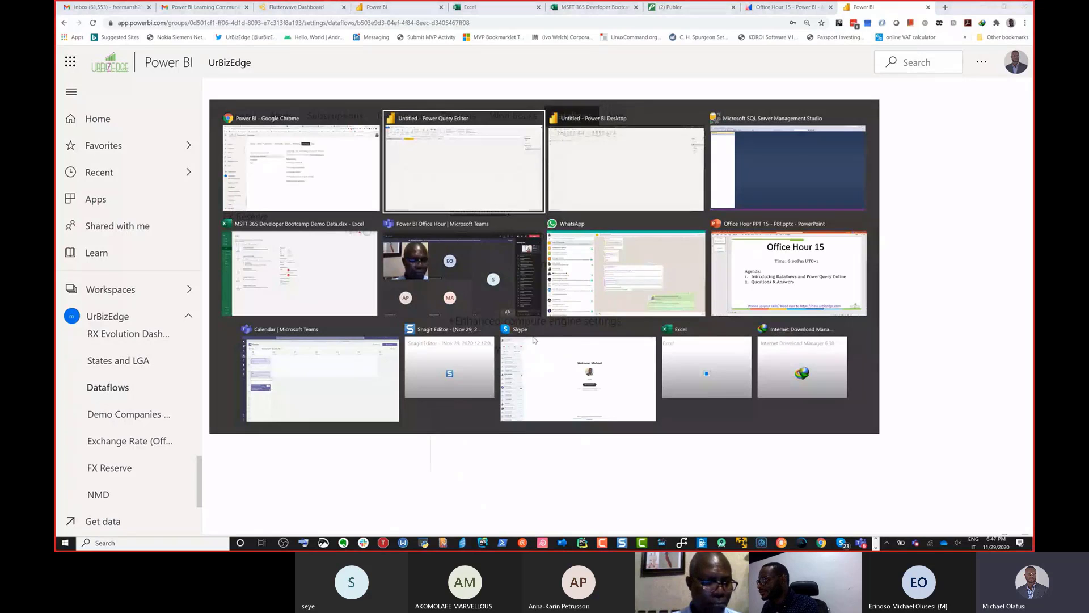
key("alt+Tab")
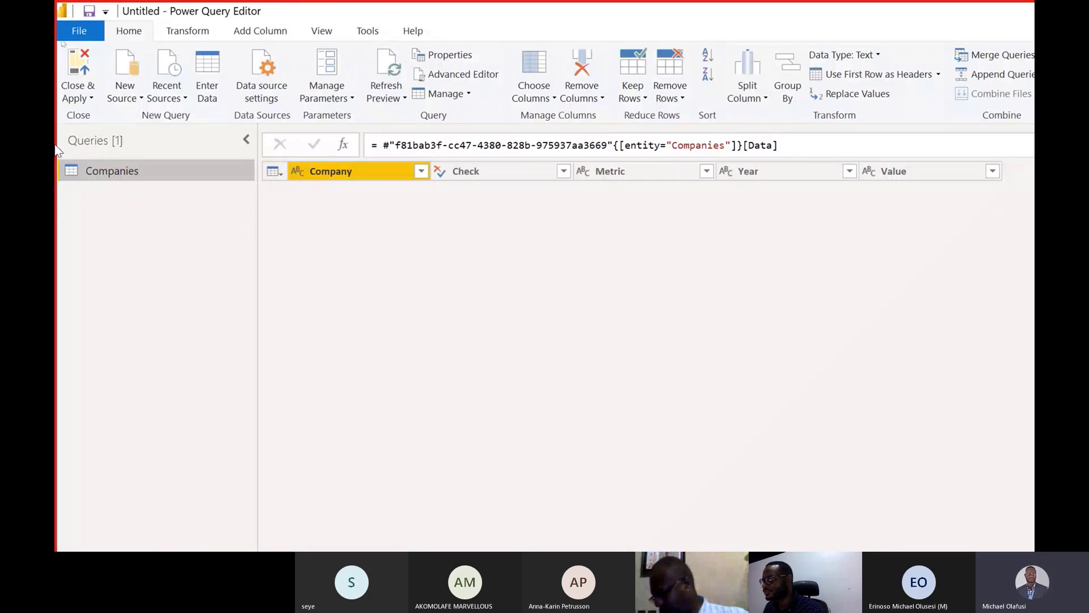
left_click(139, 98)
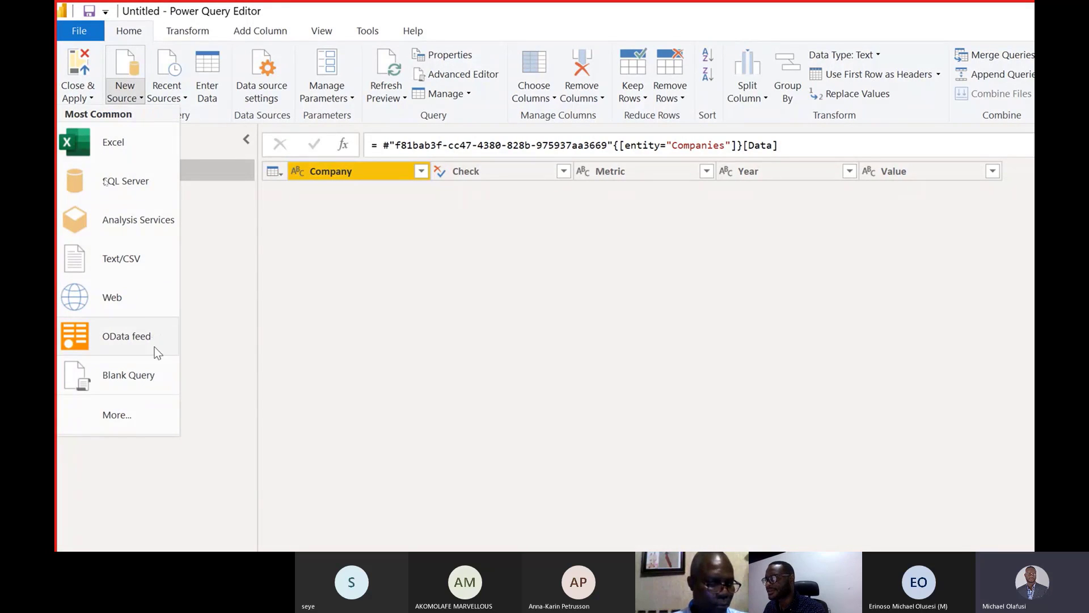
left_click(124, 421)
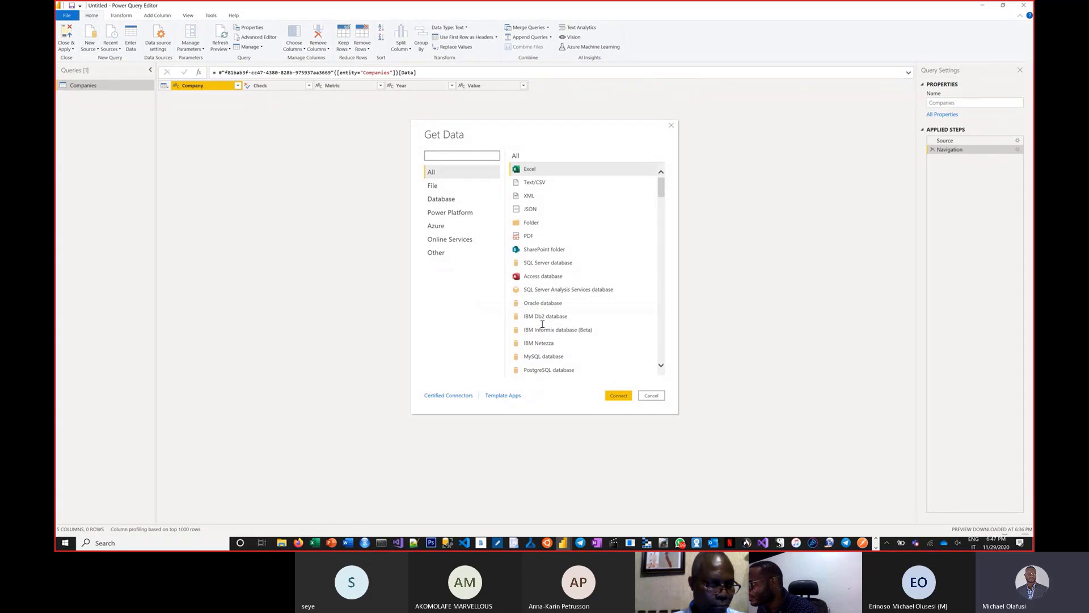
scroll(553, 317, "down", 2)
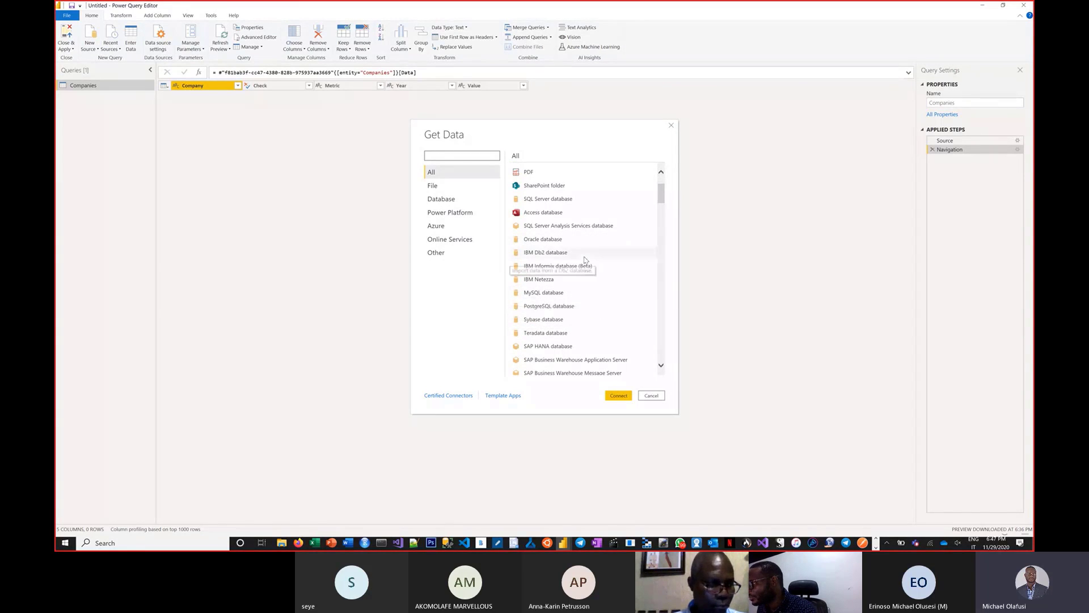
scroll(584, 260, "up", 2)
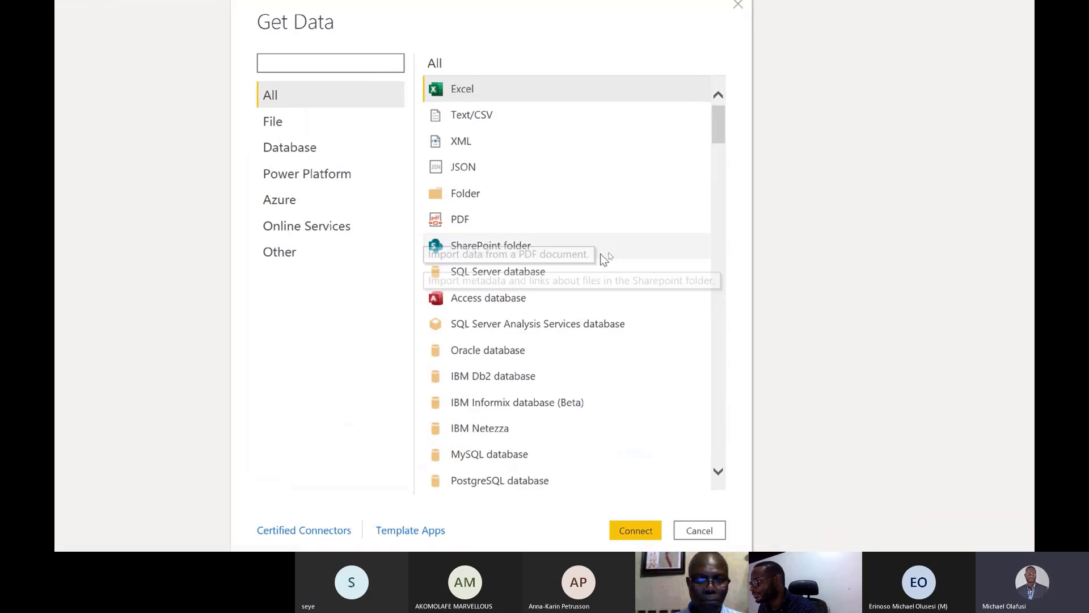
scroll(509, 250, "down", 1)
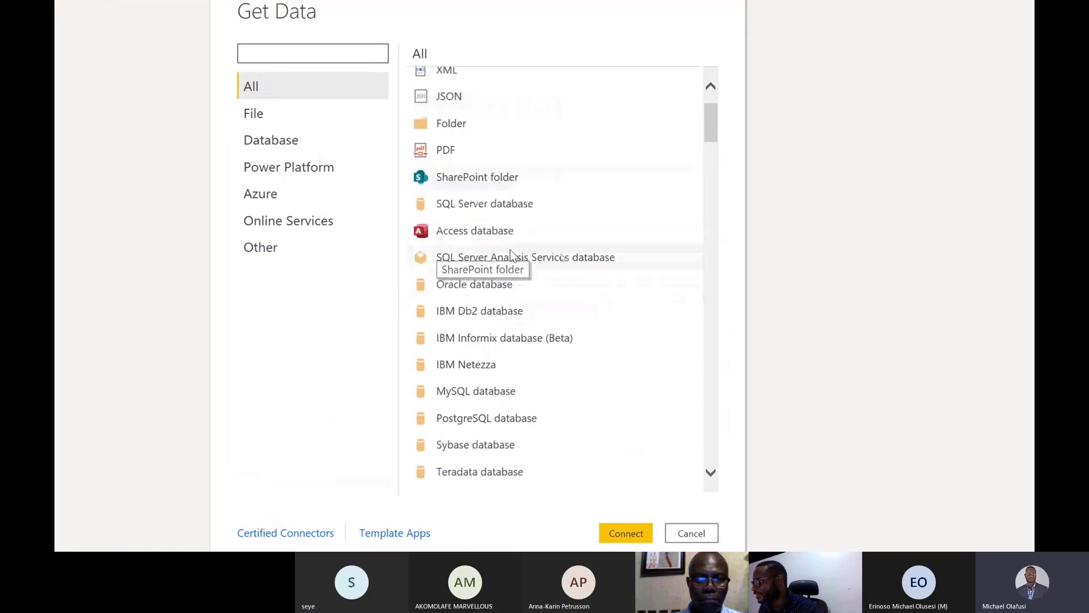
Step: Search the data sources for dataflow and connect to Power BI dataflows
left_click(267, 46)
type("dat")
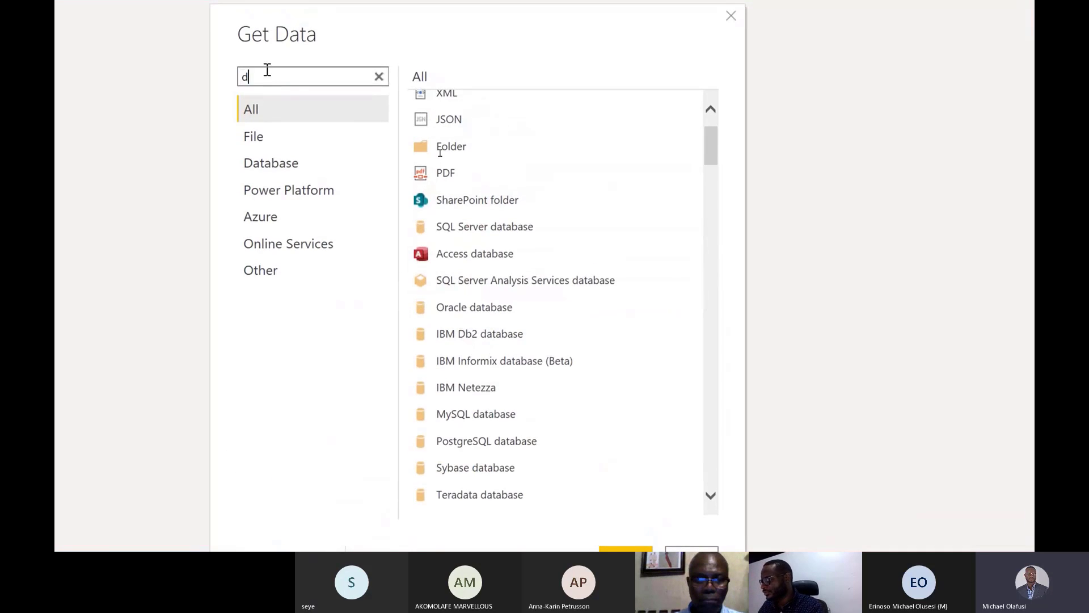
key("BackSpace")
type("ta")
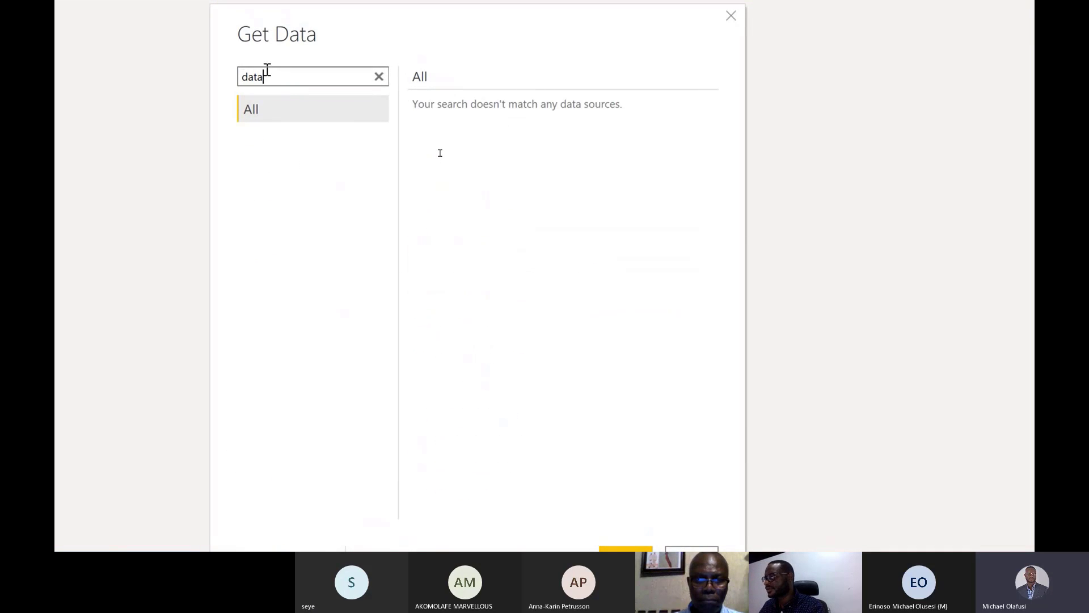
type("flow")
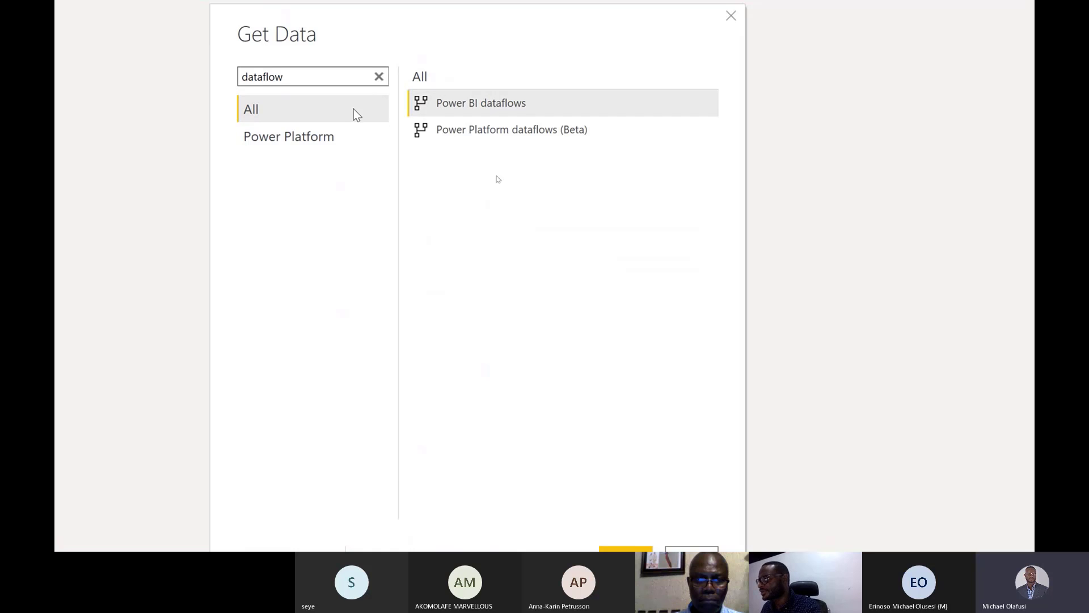
left_click(454, 103)
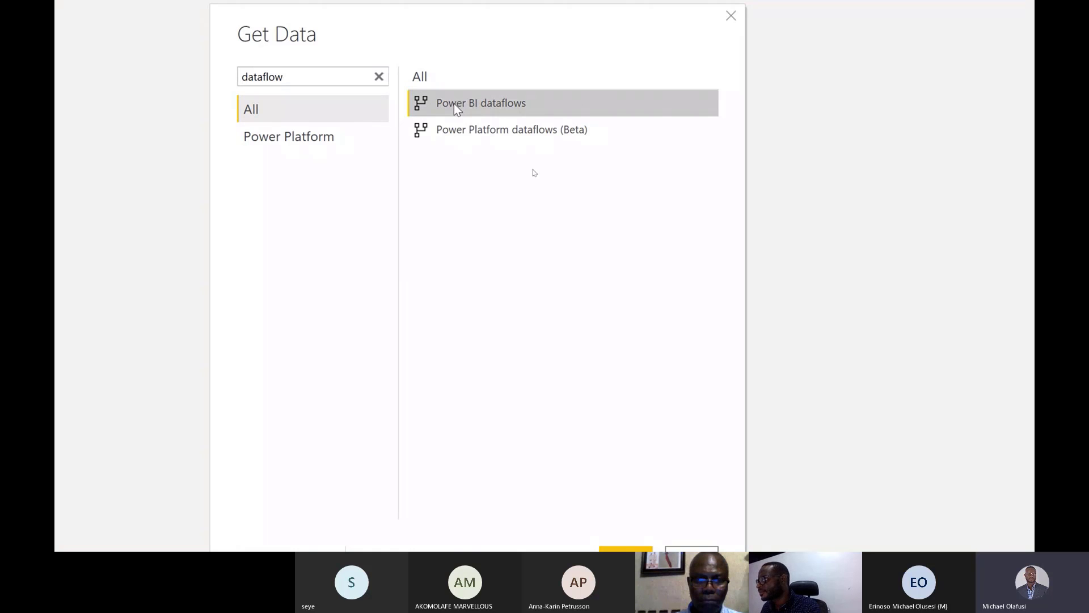
double_click(509, 107)
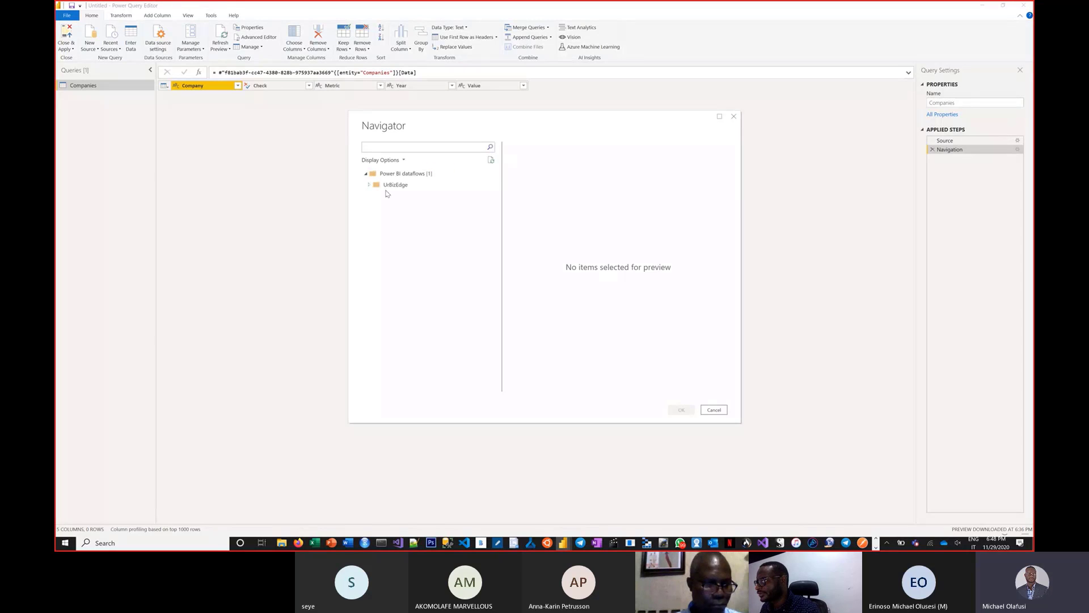
Step: Load the fx table from the UrBizEdge workspace's Exchange Rate (Official) dataflow as a new query
double_click(388, 186)
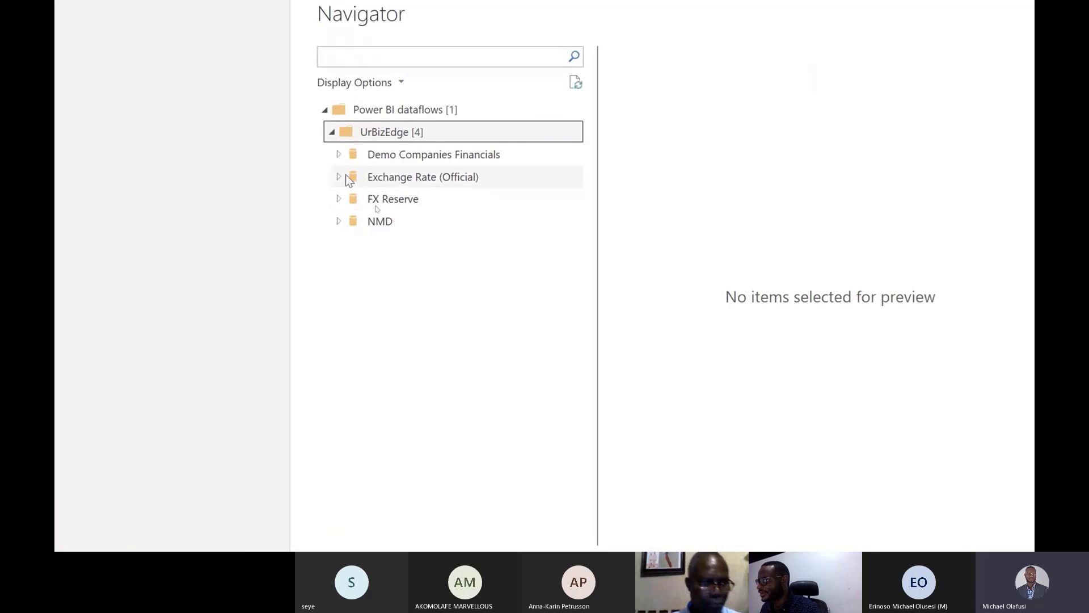
left_click(374, 207)
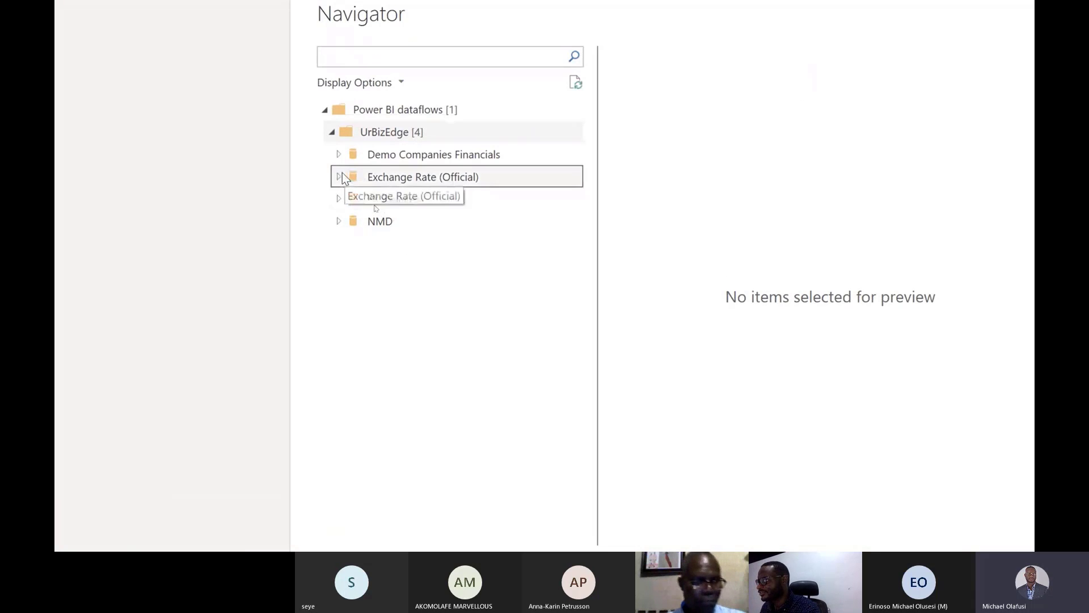
left_click(340, 176)
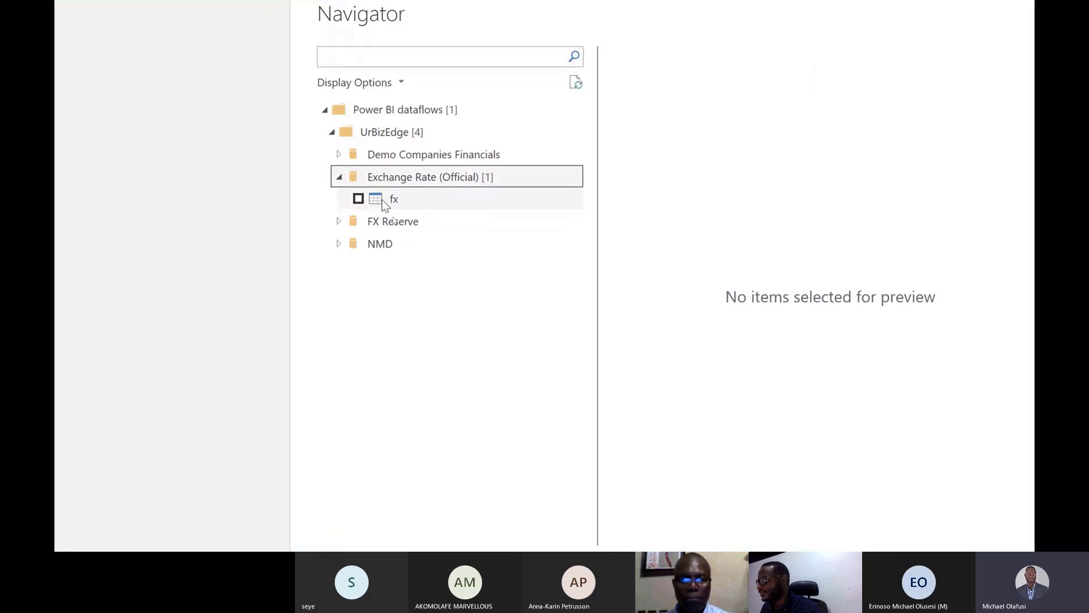
left_click(383, 201)
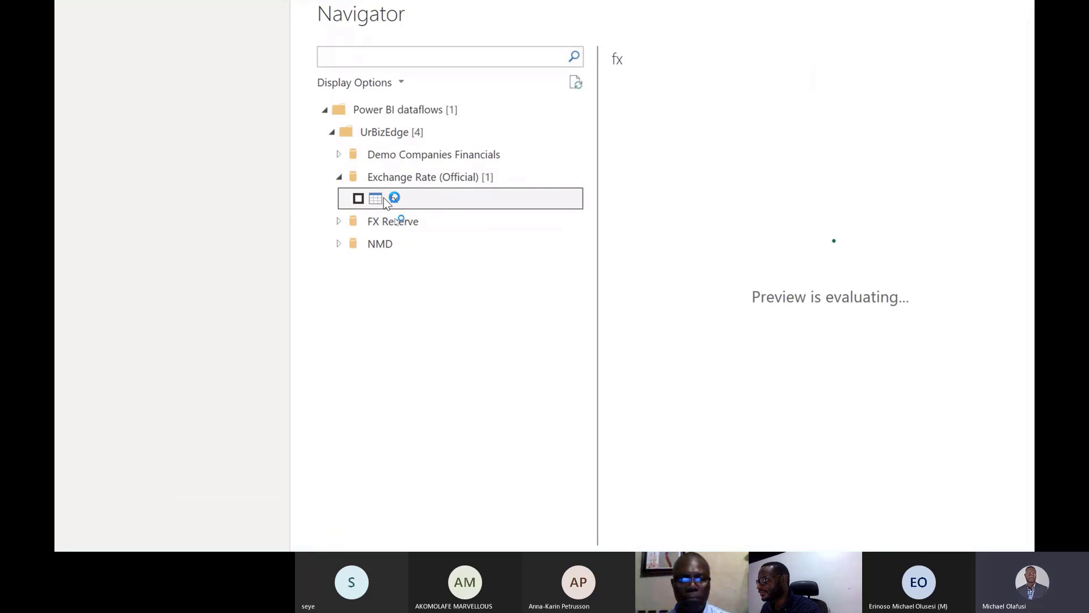
left_click(358, 198)
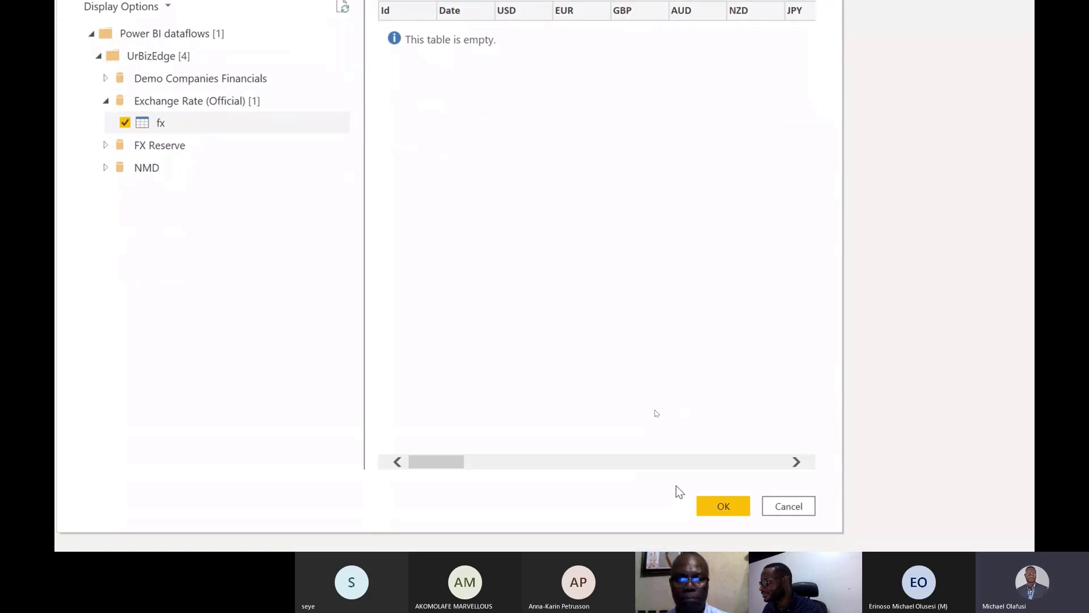
left_click(703, 504)
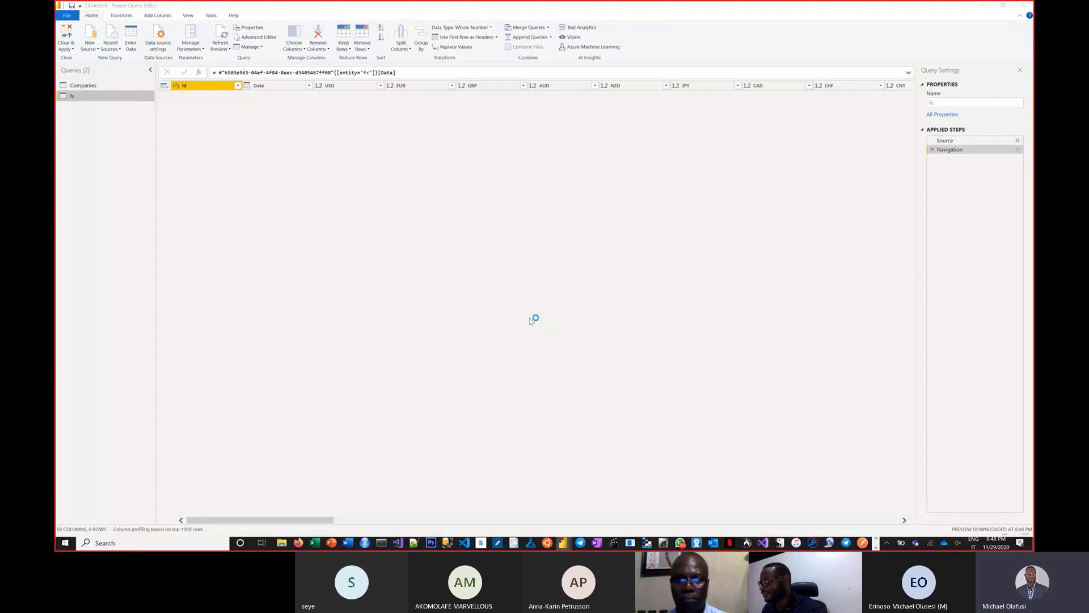
Step: Switch to the Power BI service in Chrome and open the Exchange Rate (Official) dataflow's fx entity in the query editor
key("alt+Tab")
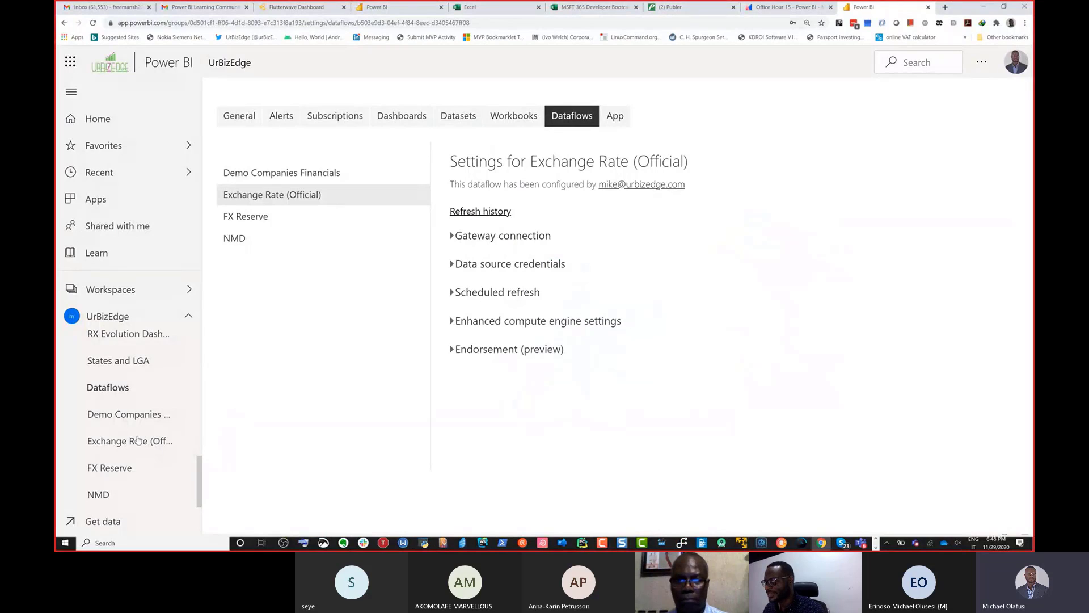
left_click(133, 442)
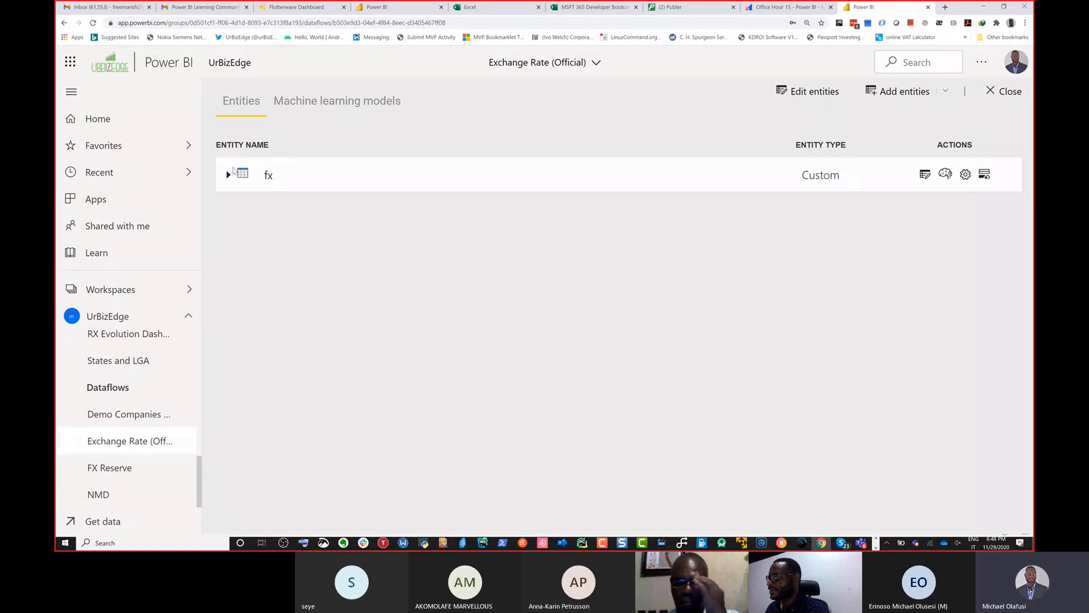
left_click(229, 176)
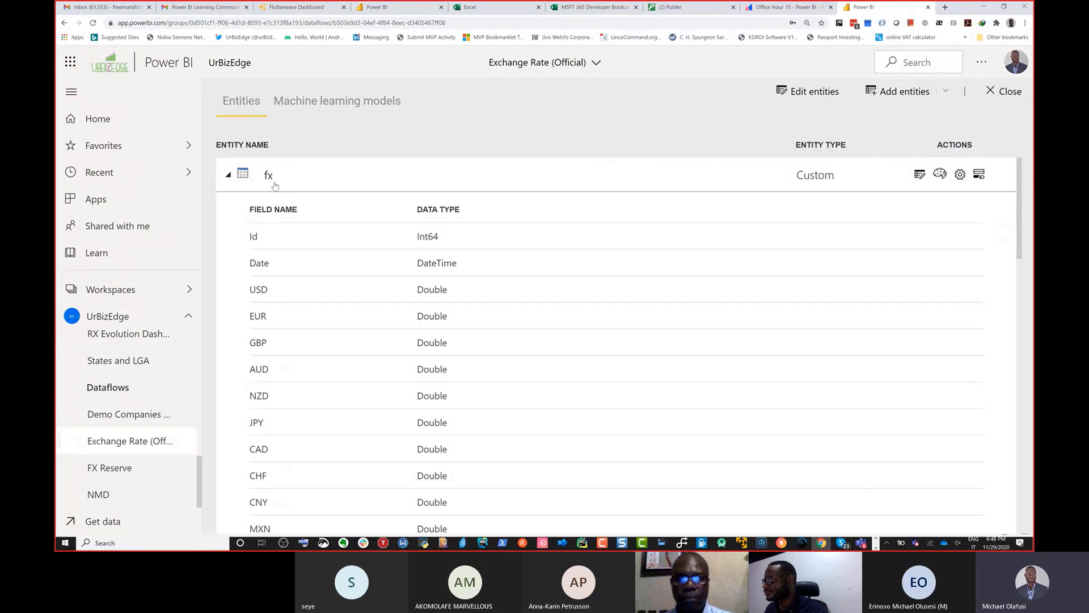
left_click(275, 185)
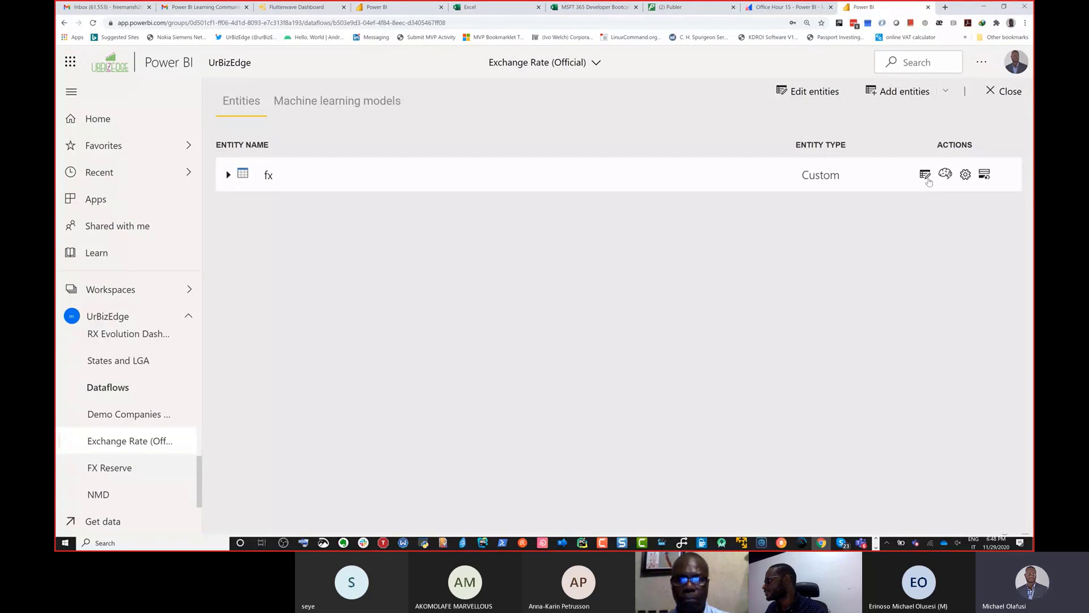
left_click(928, 178)
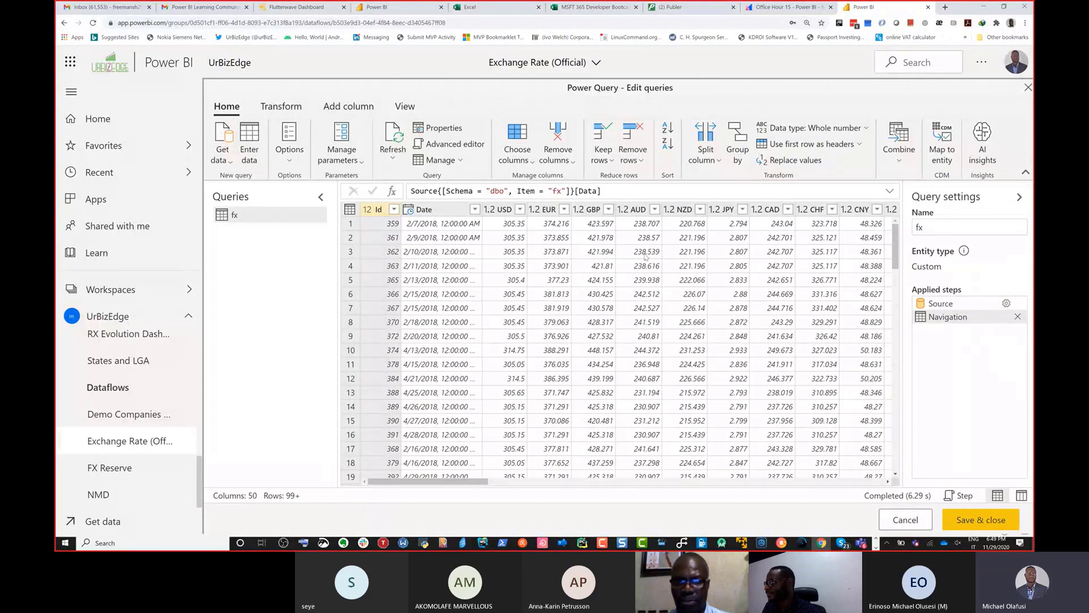
Step: Search Google in a new browser tab for "why is dataflows returning empty table in power bi"
left_click(946, 7)
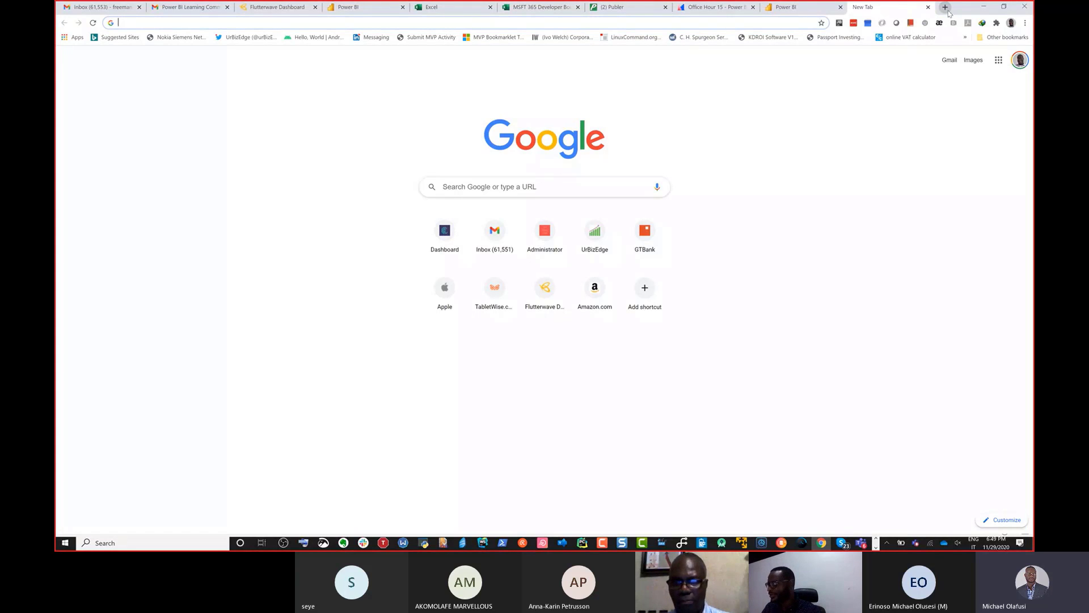
type("why s")
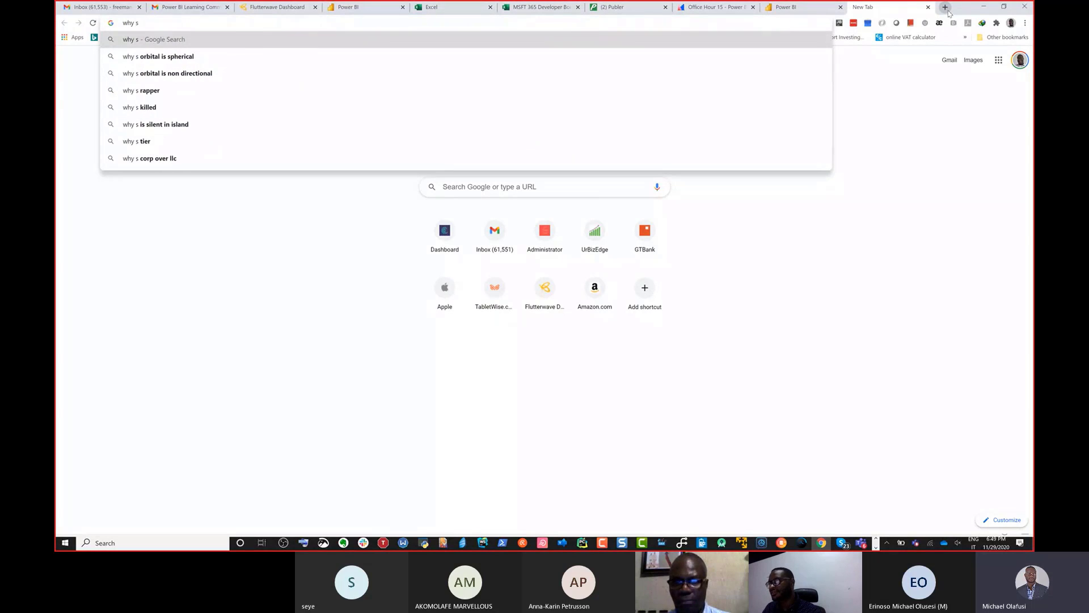
key("BackSpace")
type("is data")
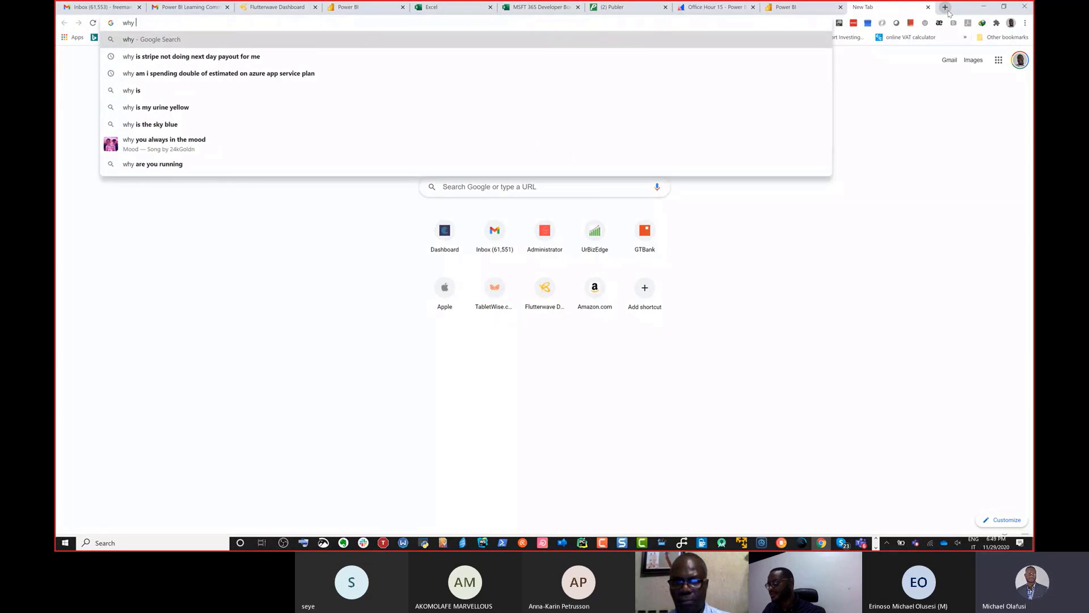
type("fl")
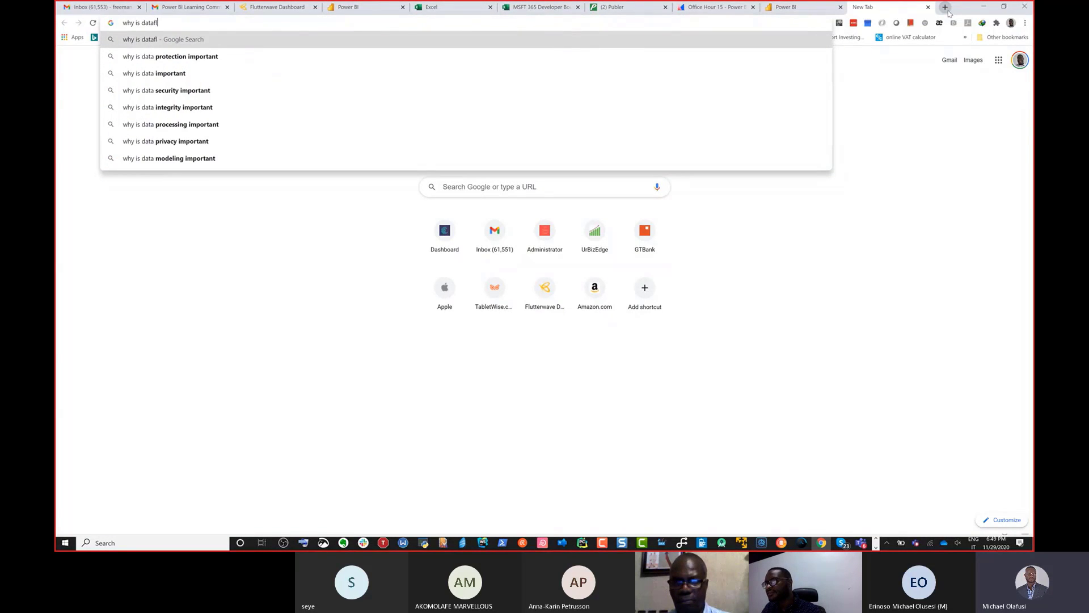
type("ows ret")
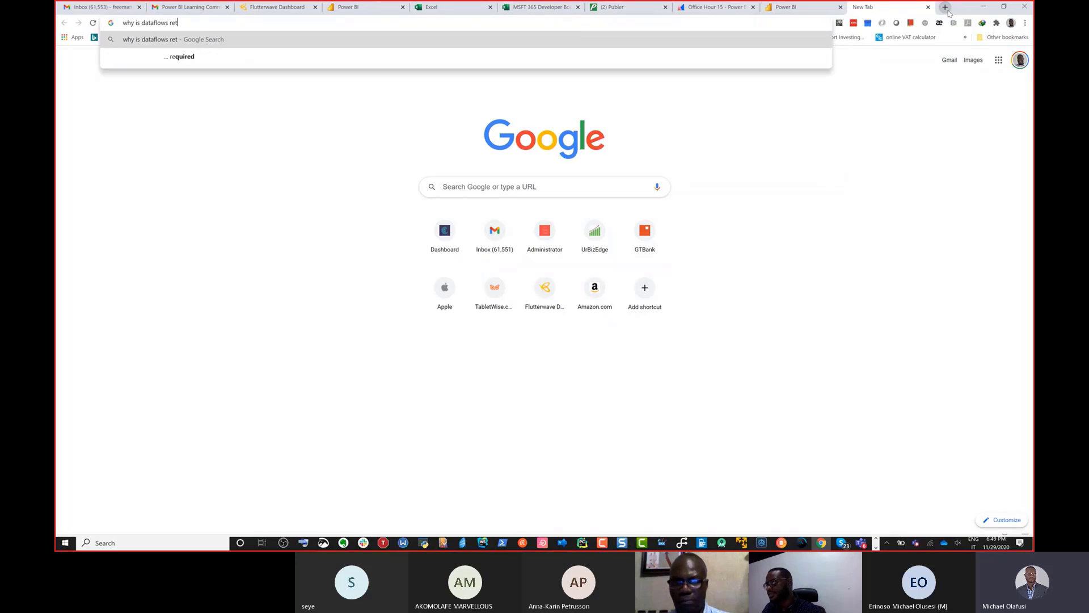
type("urning empt")
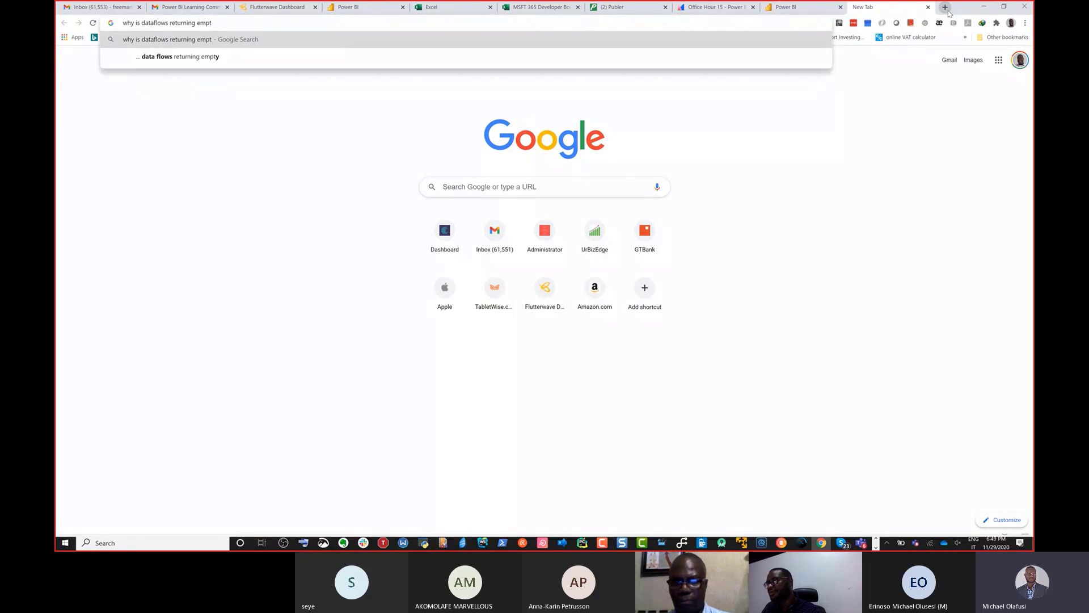
type("y table in p")
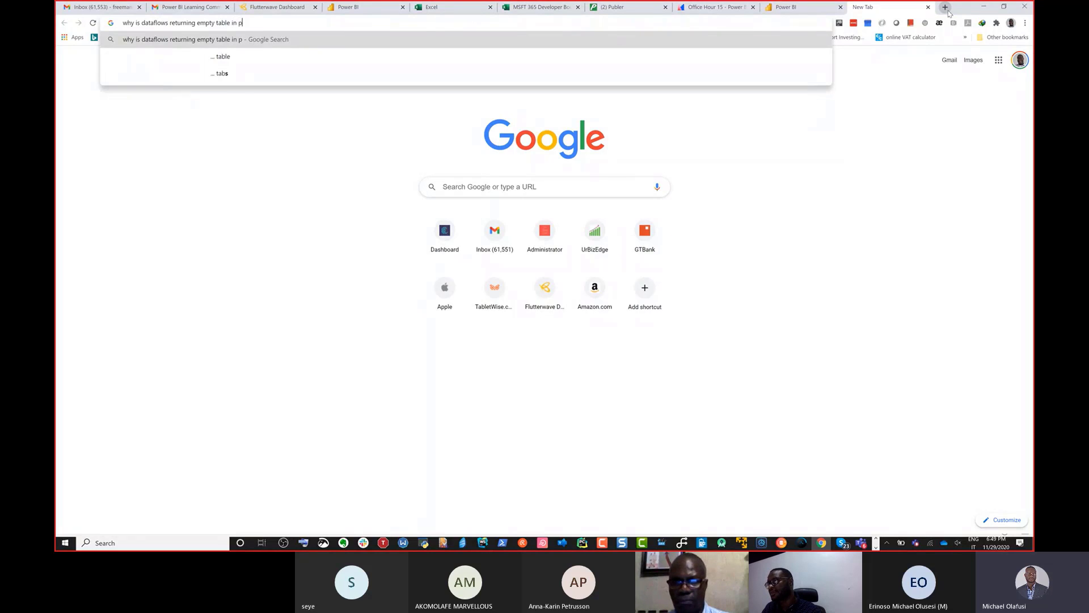
type("ower bi")
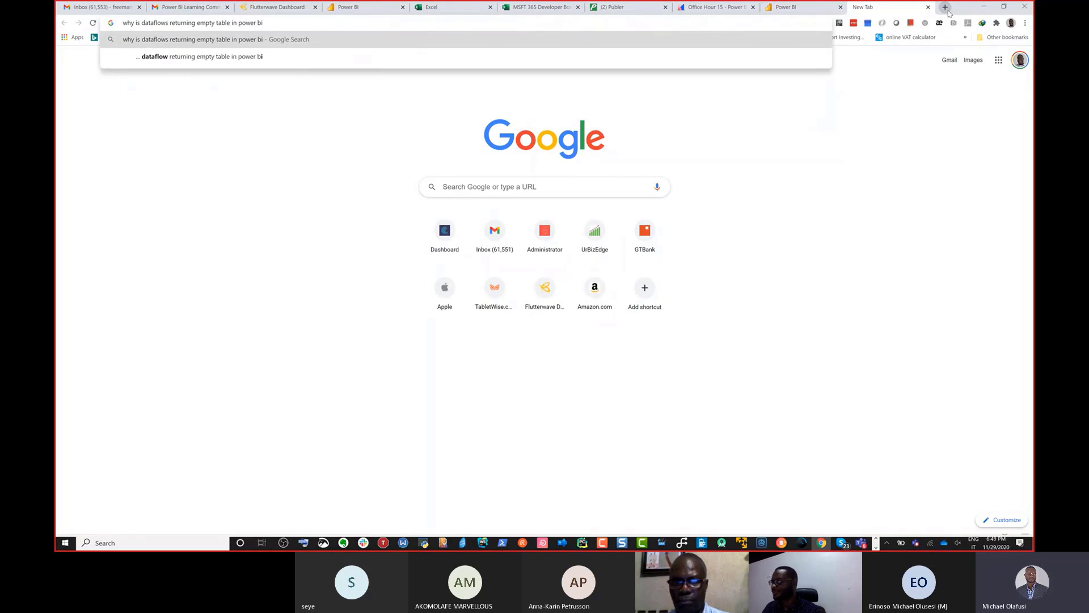
key("Return")
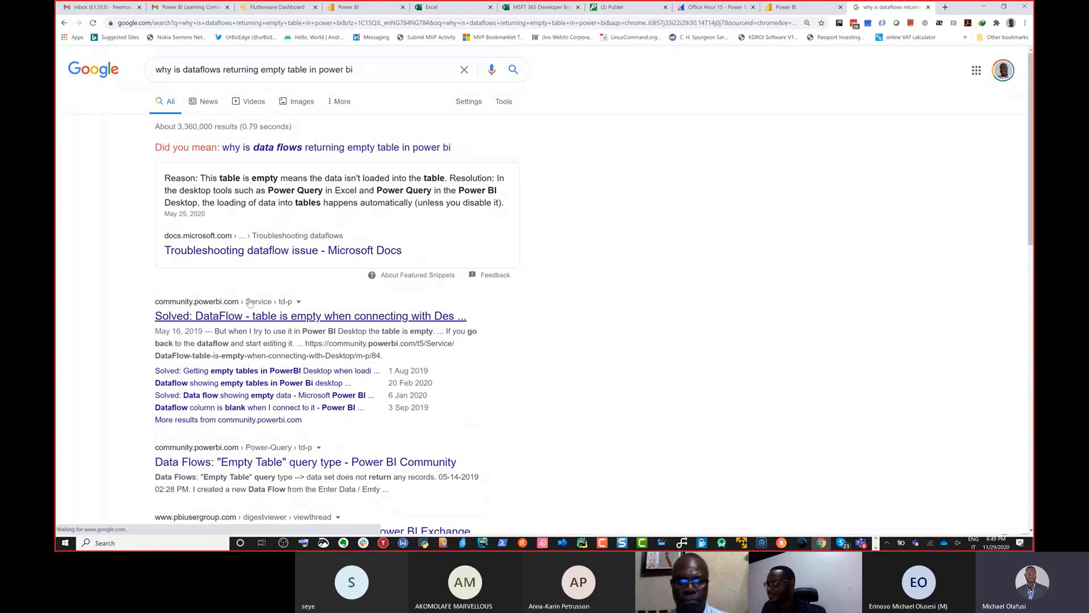
Step: Open the Power BI Community "DataFlow - table is empty" result and the Power BI Exchange "Table are empty in PB Desktop" result in separate tabs
right_click(268, 316)
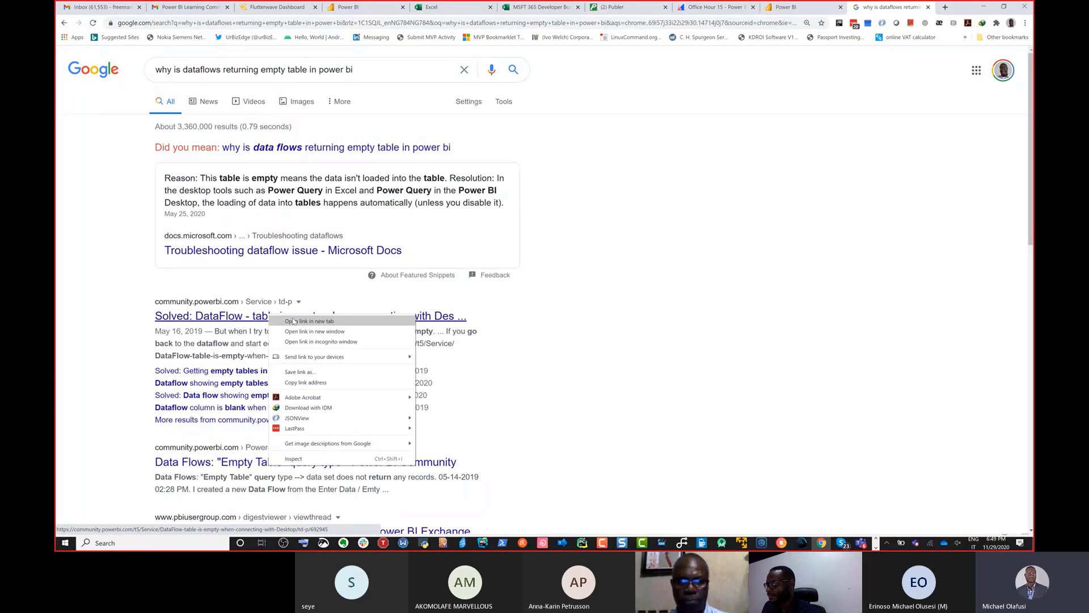
left_click(329, 322)
scroll(237, 400, "down", 3)
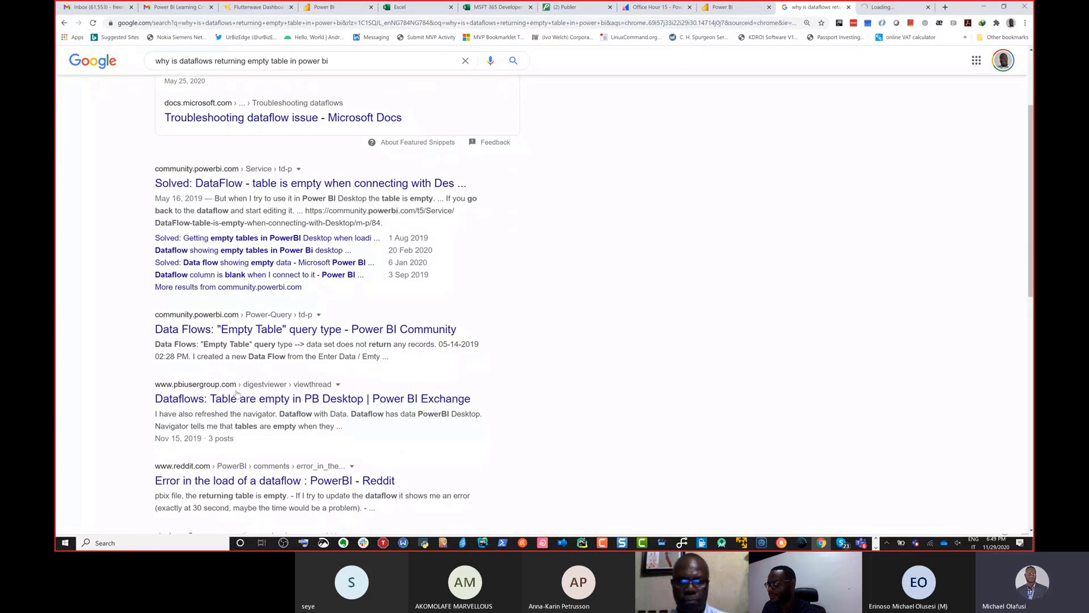
right_click(237, 400)
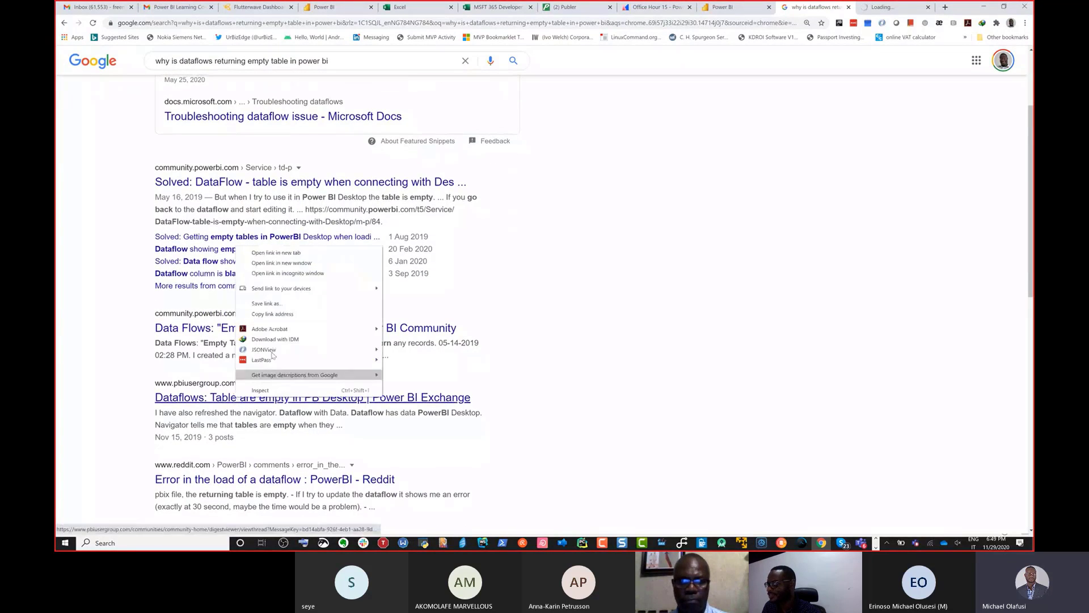
left_click(268, 253)
Step: Enlarge the Power BI Community thread on empty dataflow tables and read the question and its accepted solution
left_click(818, 6)
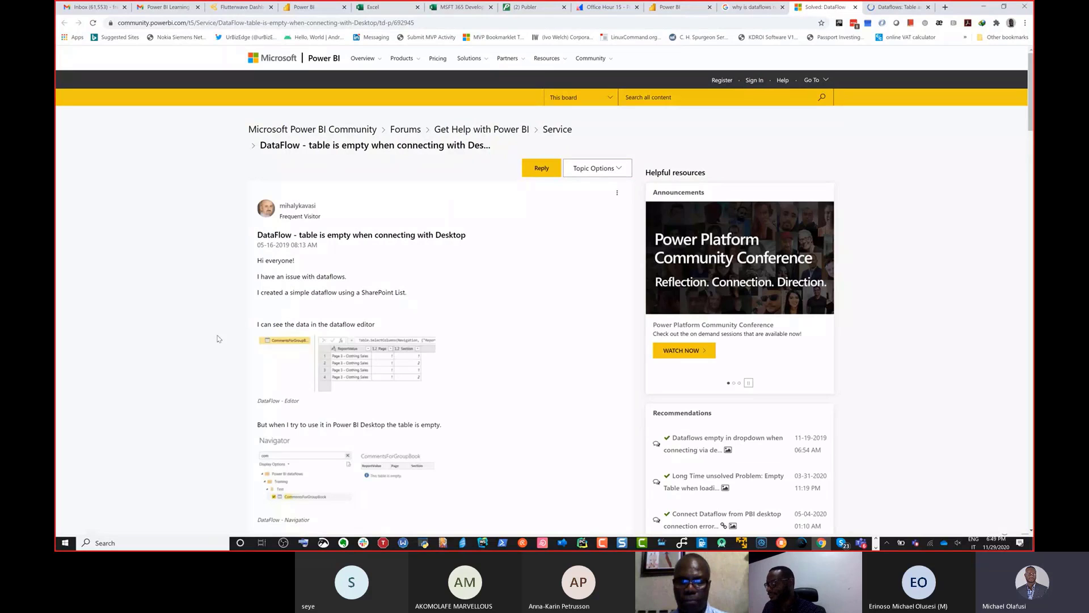
key("ctrl+plus")
key("ctrl+plus")
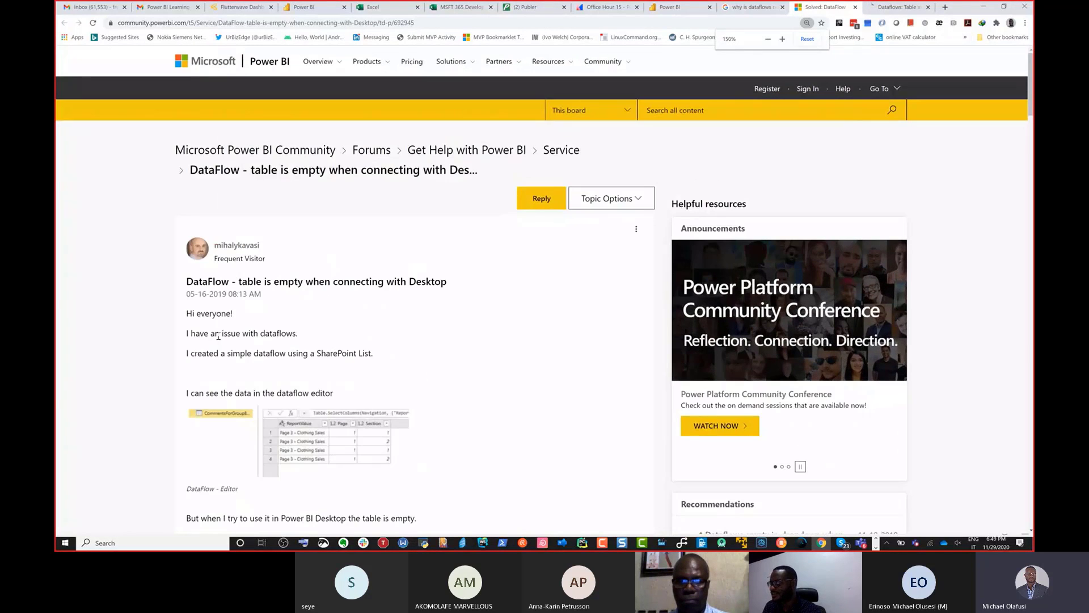
key("ctrl+plus")
scroll(262, 306, "down", 2)
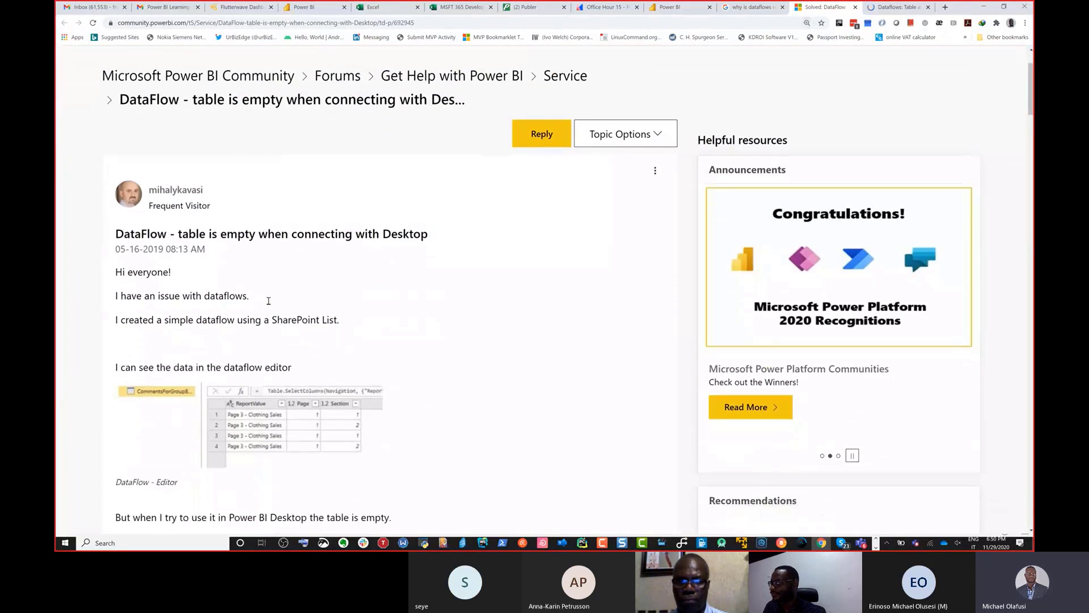
scroll(269, 302, "down", 4)
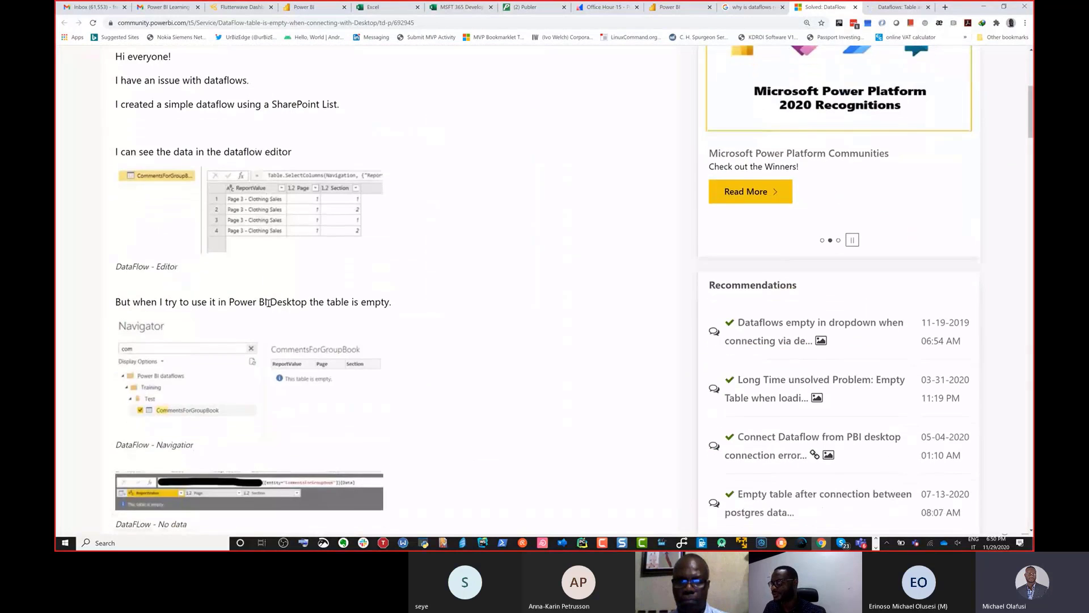
scroll(268, 303, "down", 2)
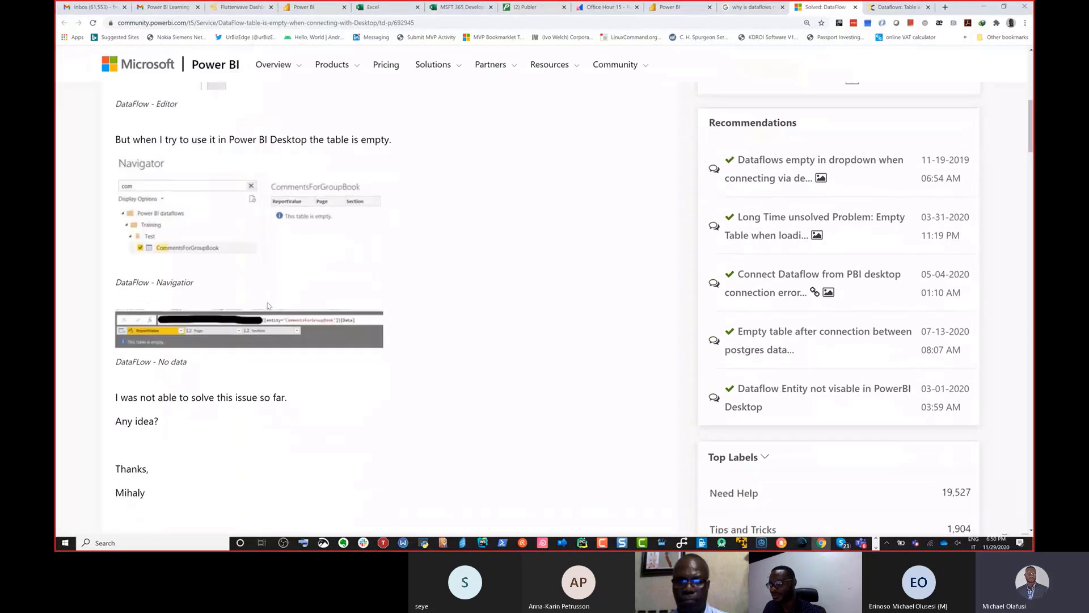
scroll(267, 300, "down", 6)
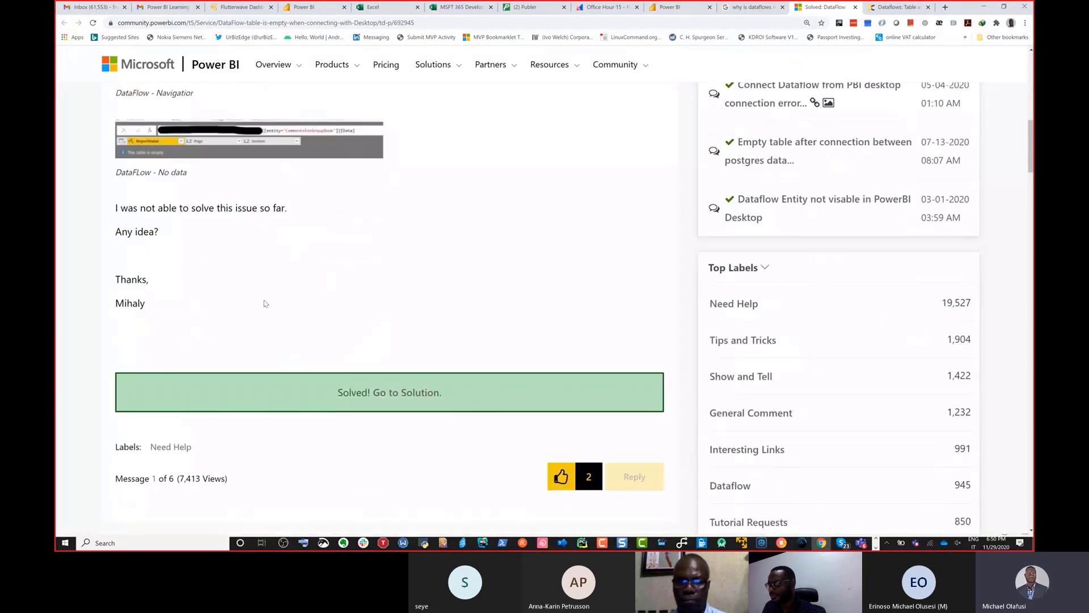
scroll(262, 309, "down", 4)
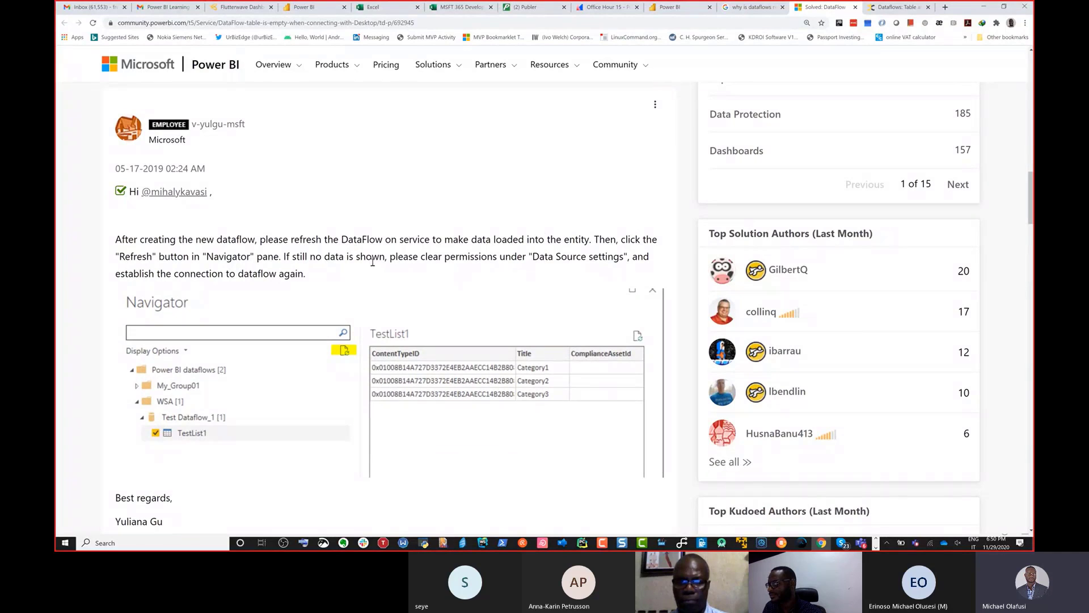
scroll(443, 279, "down", 5)
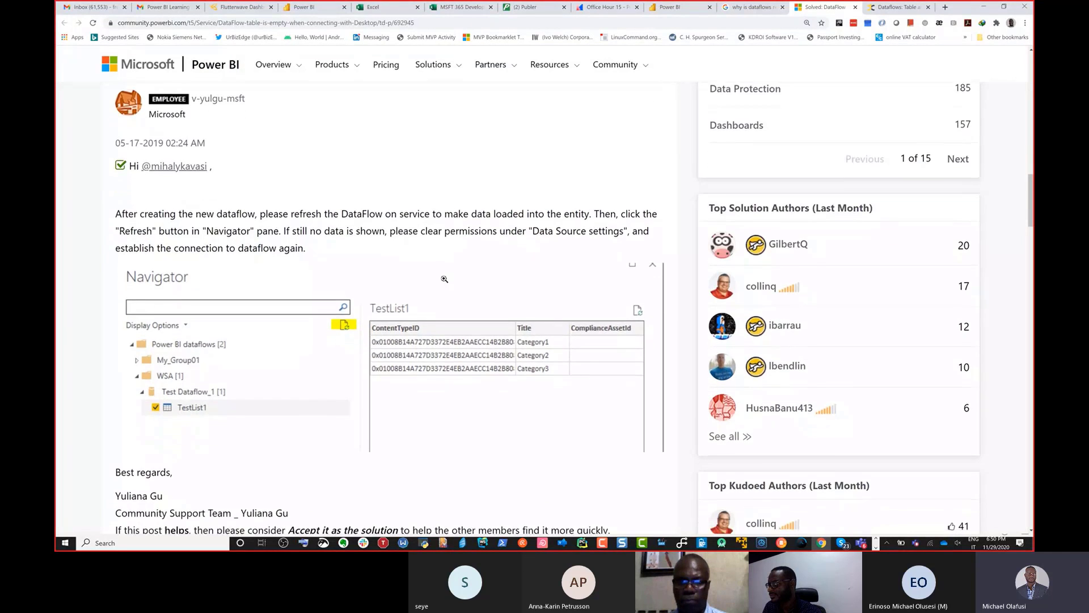
scroll(444, 283, "down", 7)
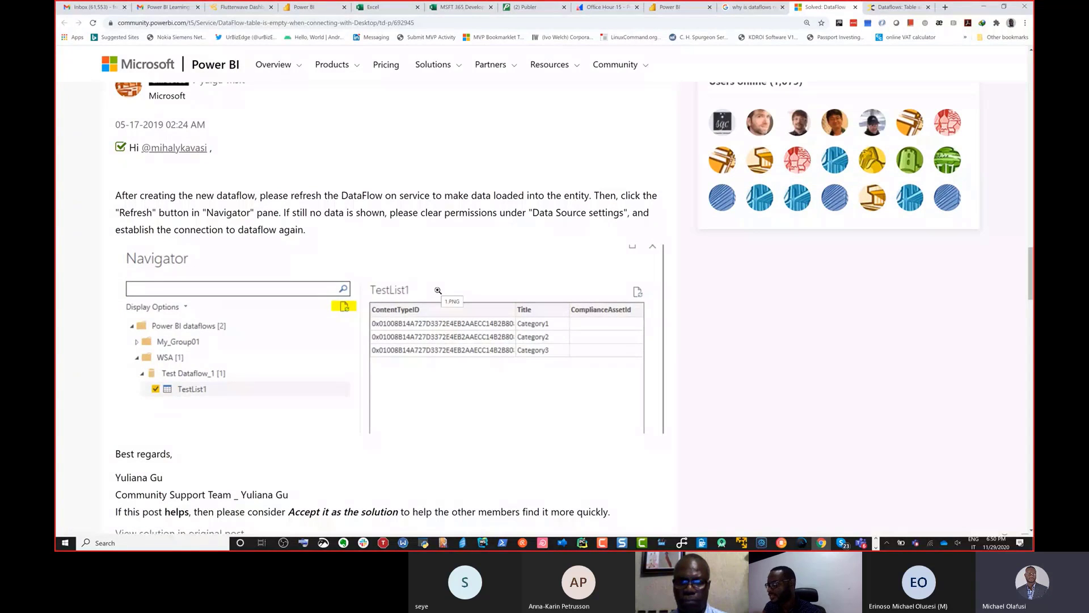
scroll(448, 261, "up", 3)
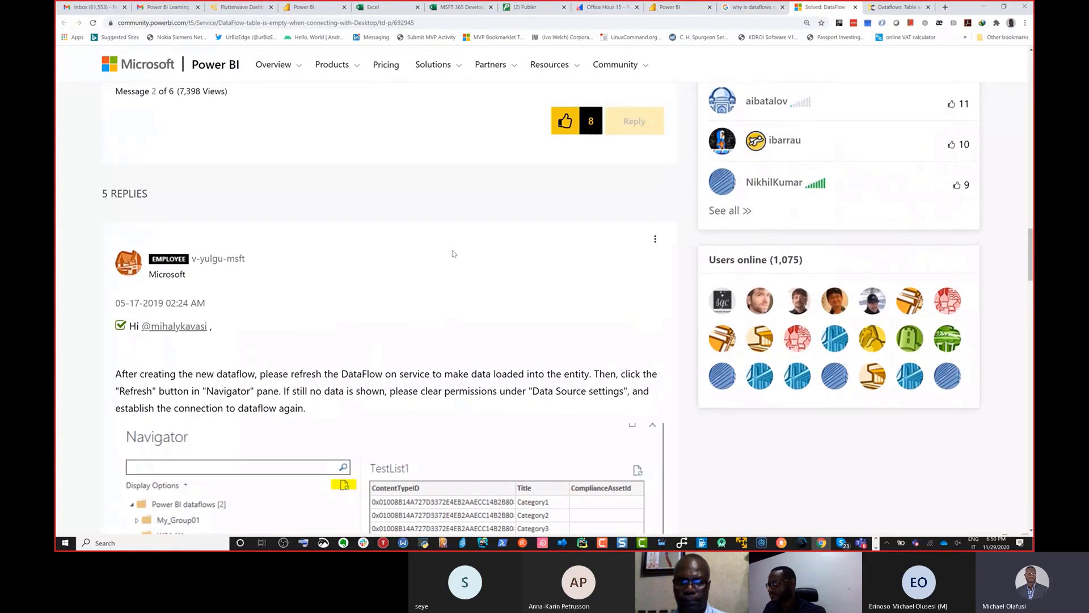
scroll(455, 258, "down", 1)
Step: Switch to Power BI Desktop's Power Query Editor, check the fx query's Source step, and refresh the fx and Companies previews
key("alt+Tab")
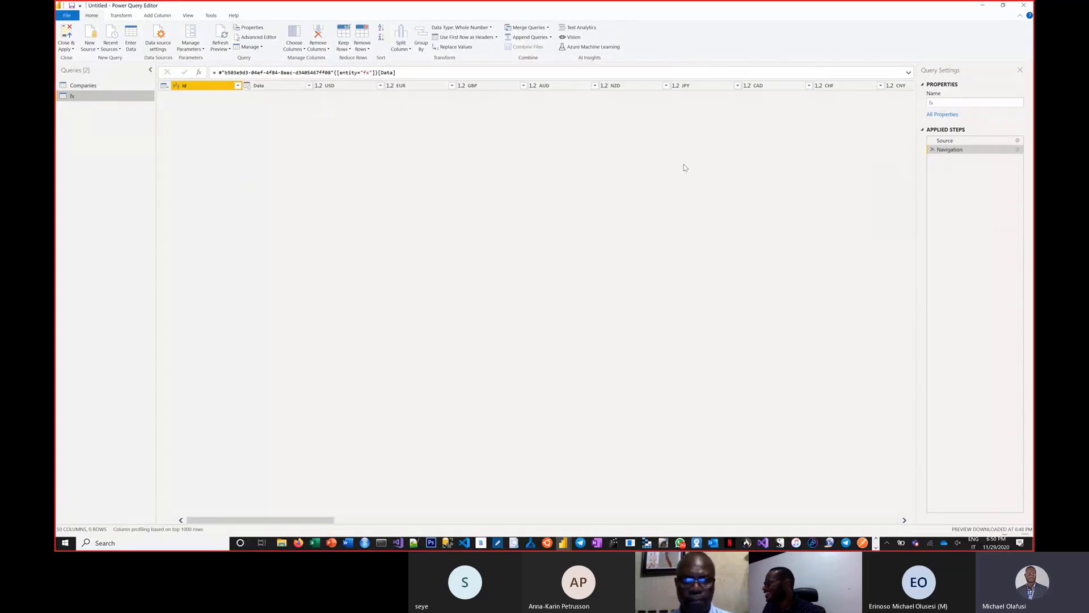
left_click(992, 141)
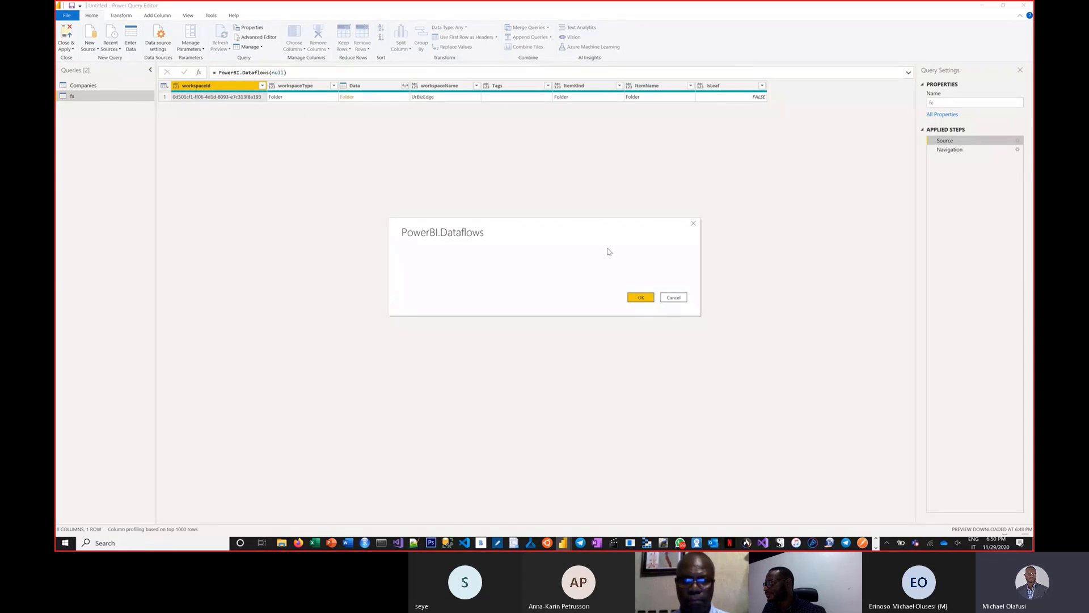
left_click(641, 297)
left_click(955, 150)
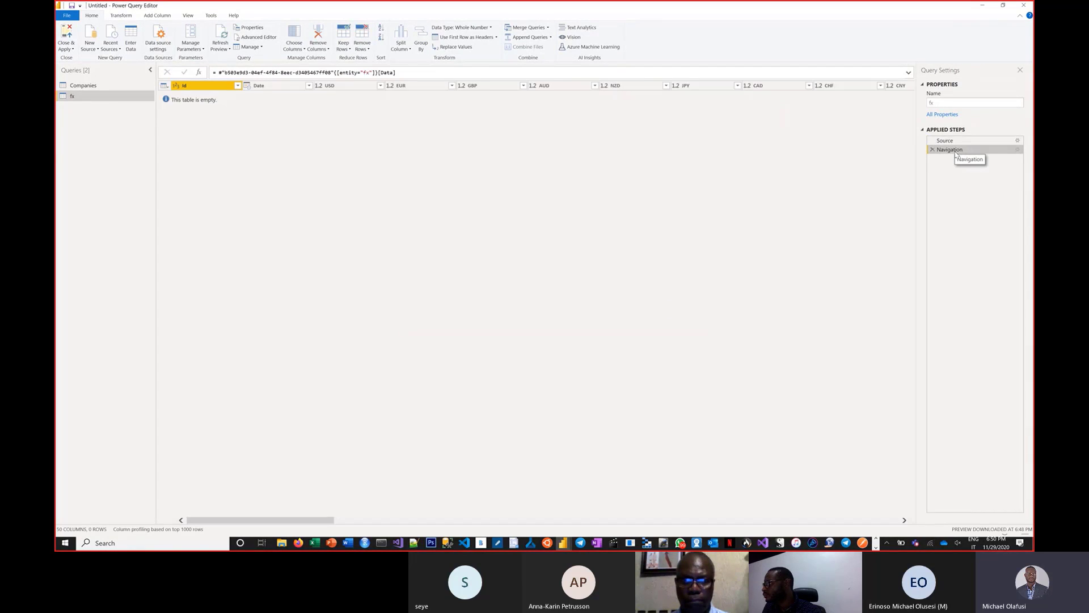
left_click(220, 35)
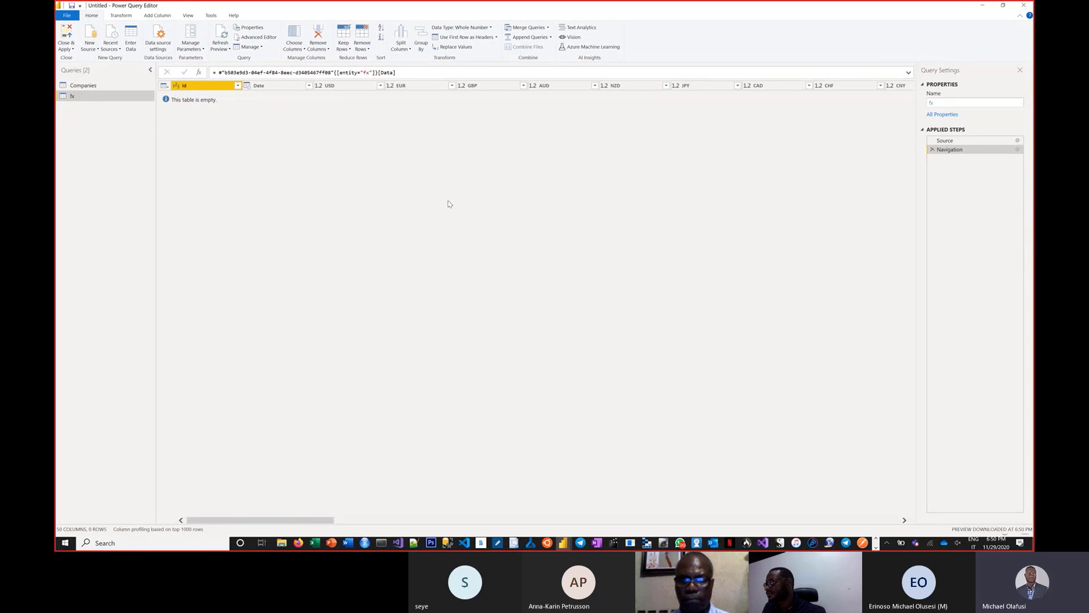
left_click(81, 85)
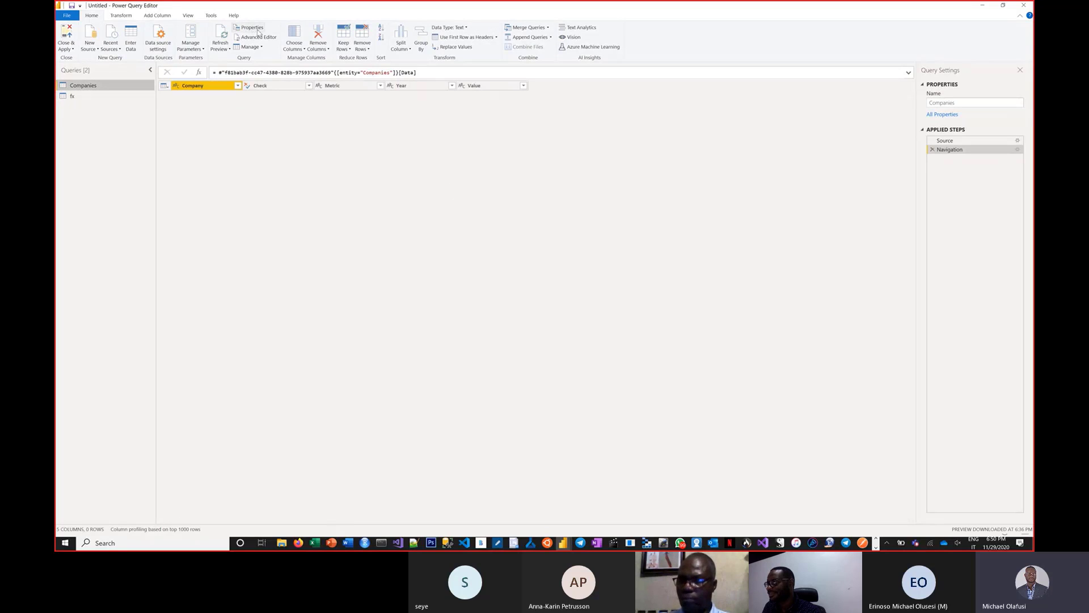
left_click(220, 44)
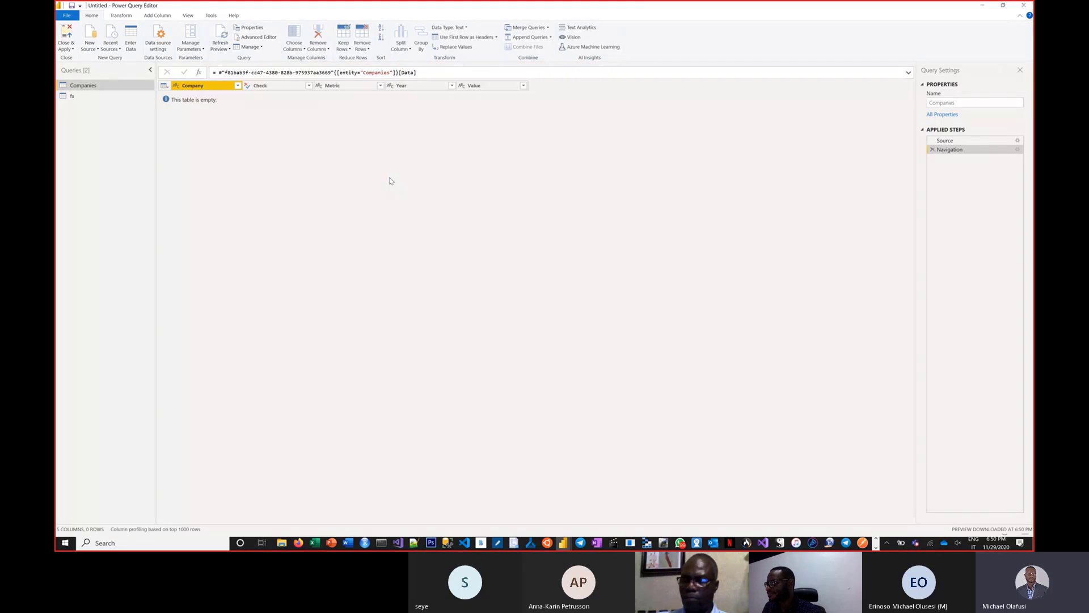
Step: Return to the community thread in Chrome and read the remaining replies on empty dataflow tables through to the last message
key("alt+Tab")
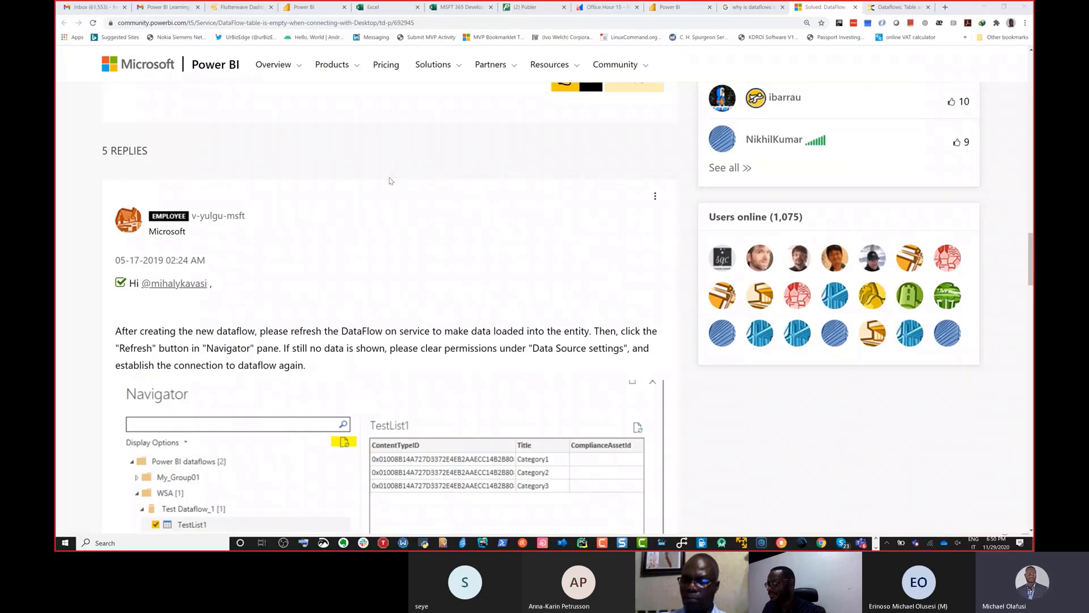
scroll(380, 238, "down", 2)
scroll(380, 236, "down", 1)
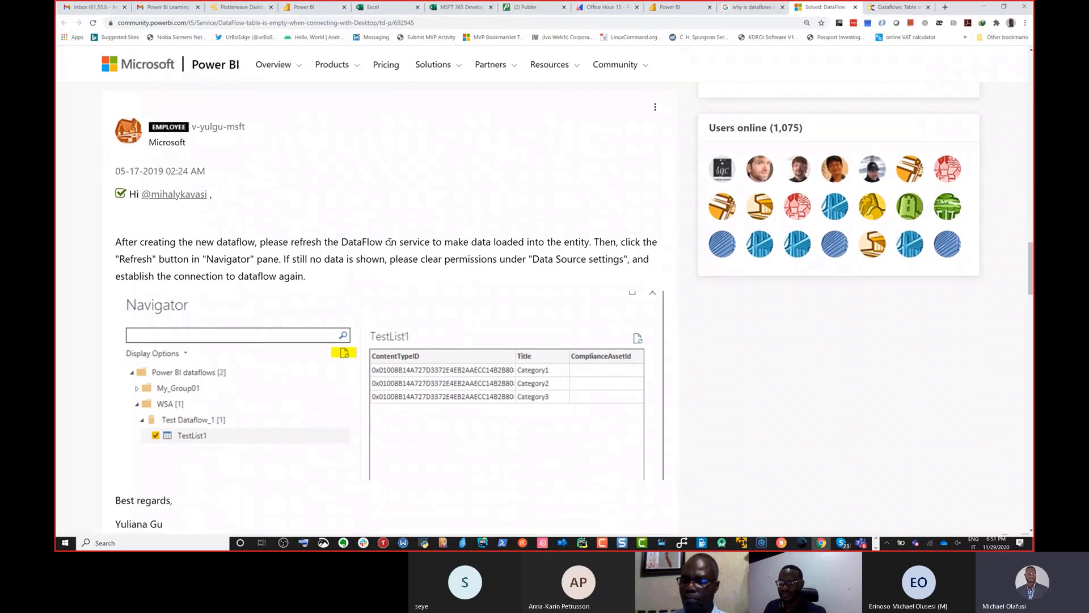
scroll(379, 240, "down", 1)
scroll(379, 241, "down", 9)
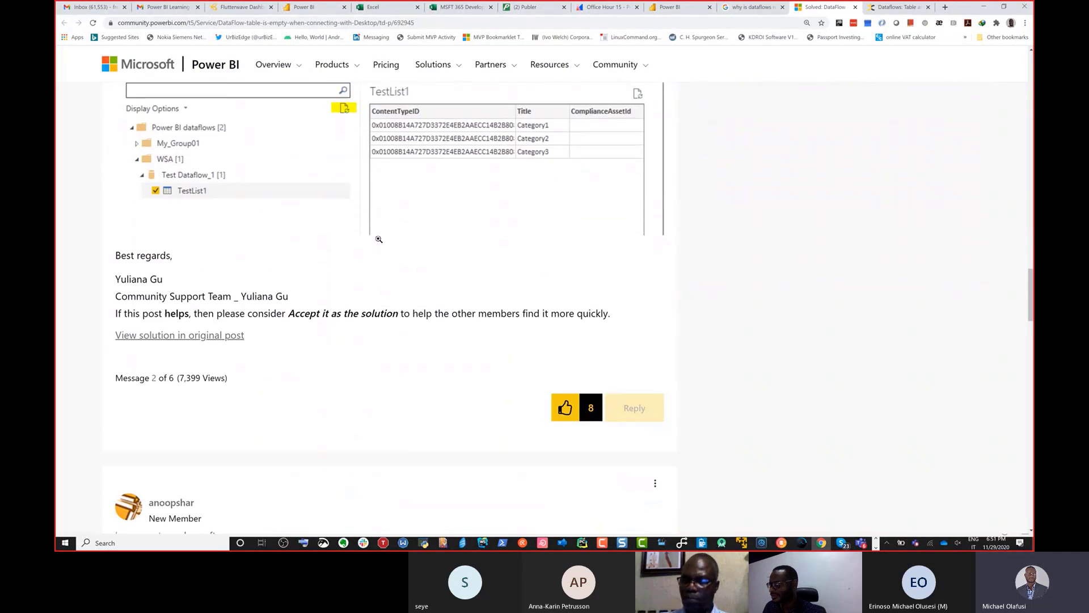
scroll(379, 243, "down", 1)
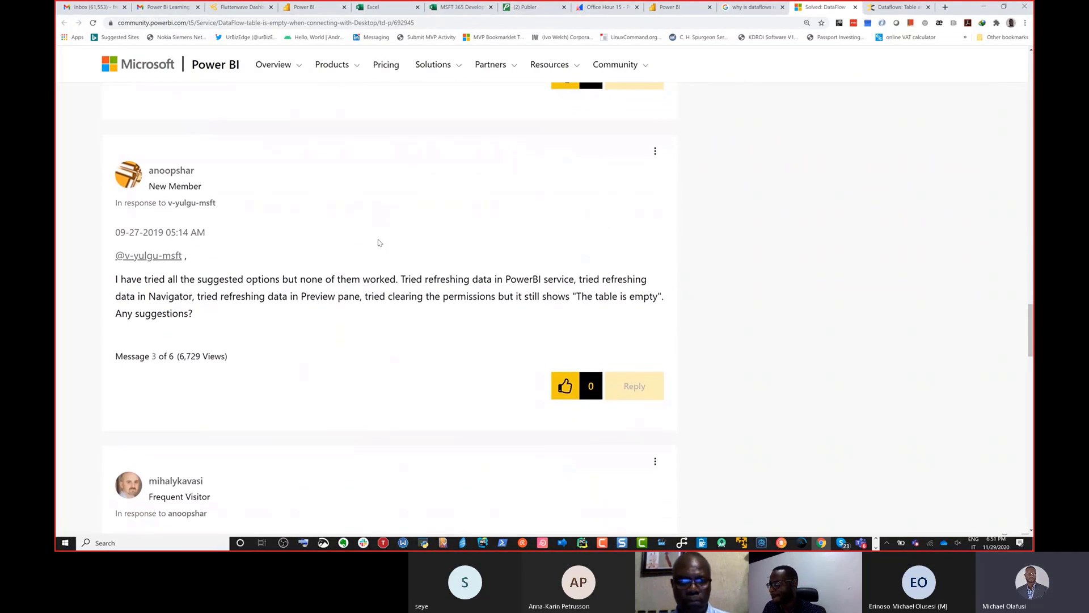
scroll(379, 243, "down", 6)
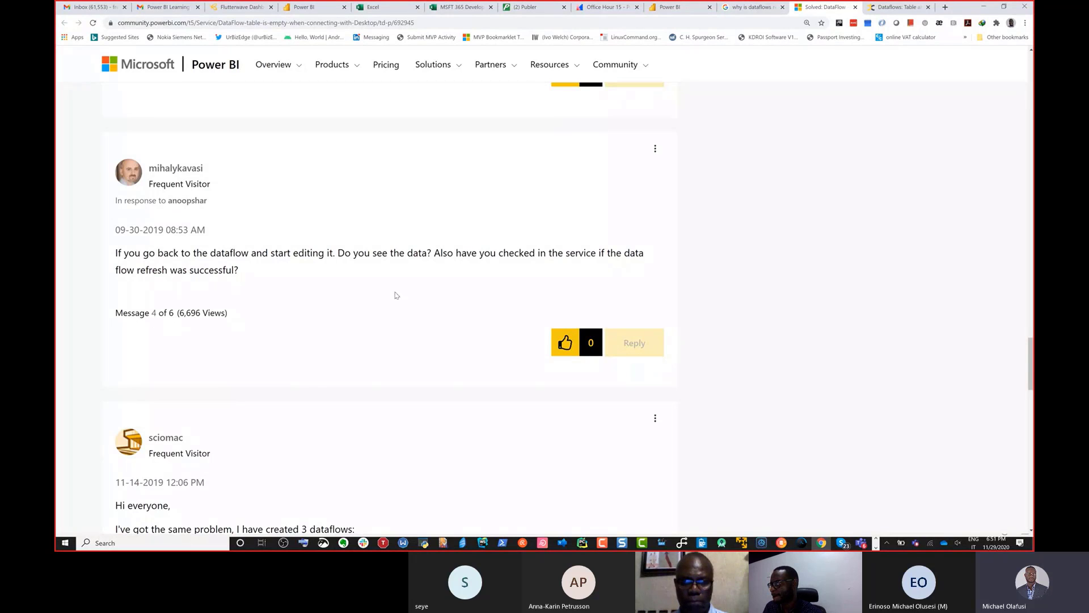
scroll(396, 295, "down", 4)
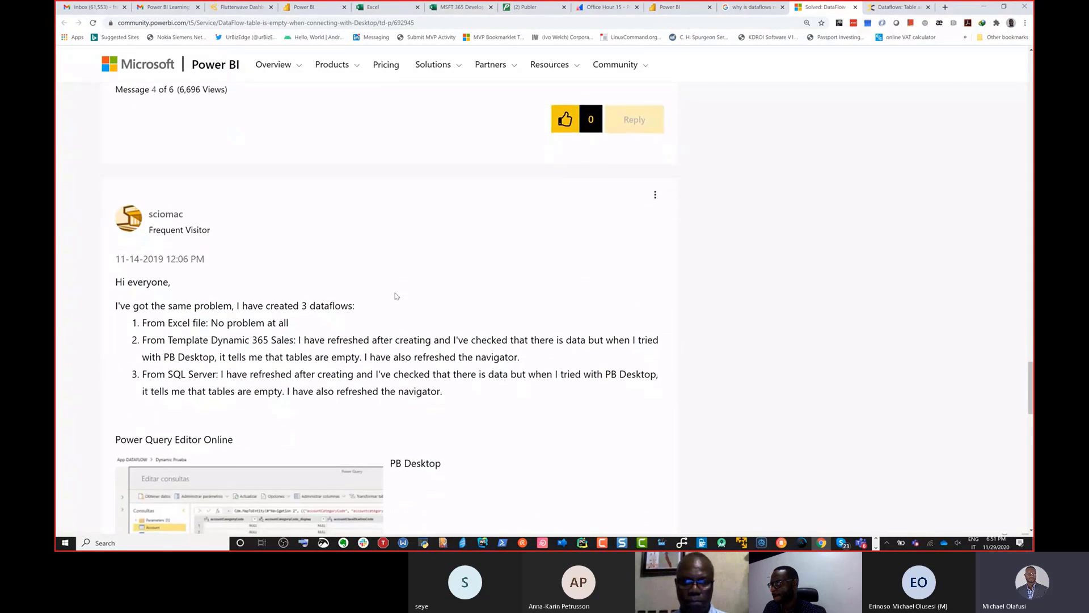
scroll(395, 295, "down", 15)
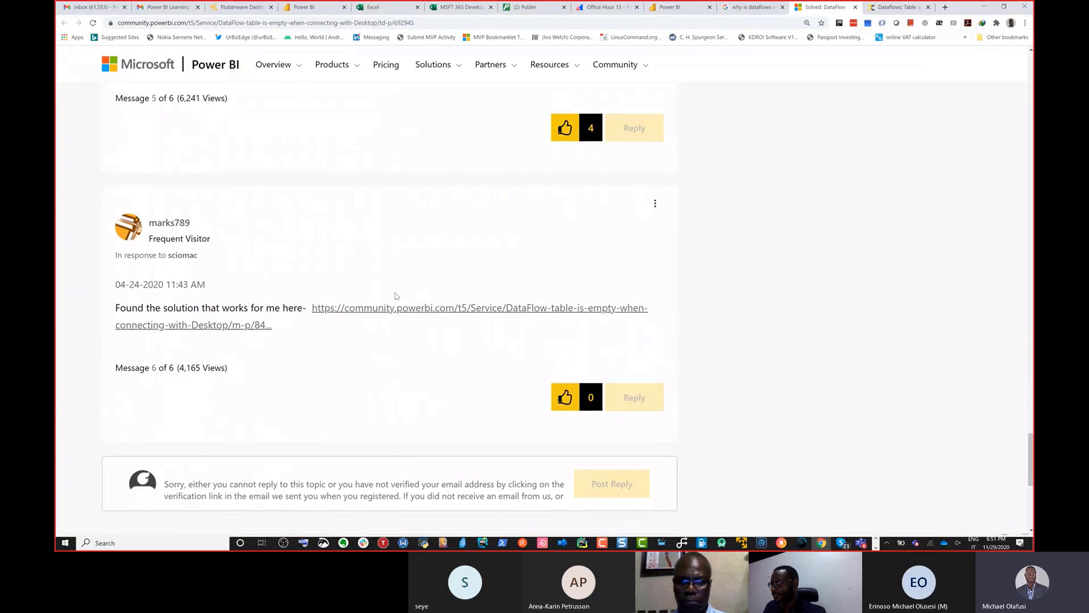
Step: Open the solution link from the thread's last message in a new tab and switch to it
scroll(396, 295, "down", 1)
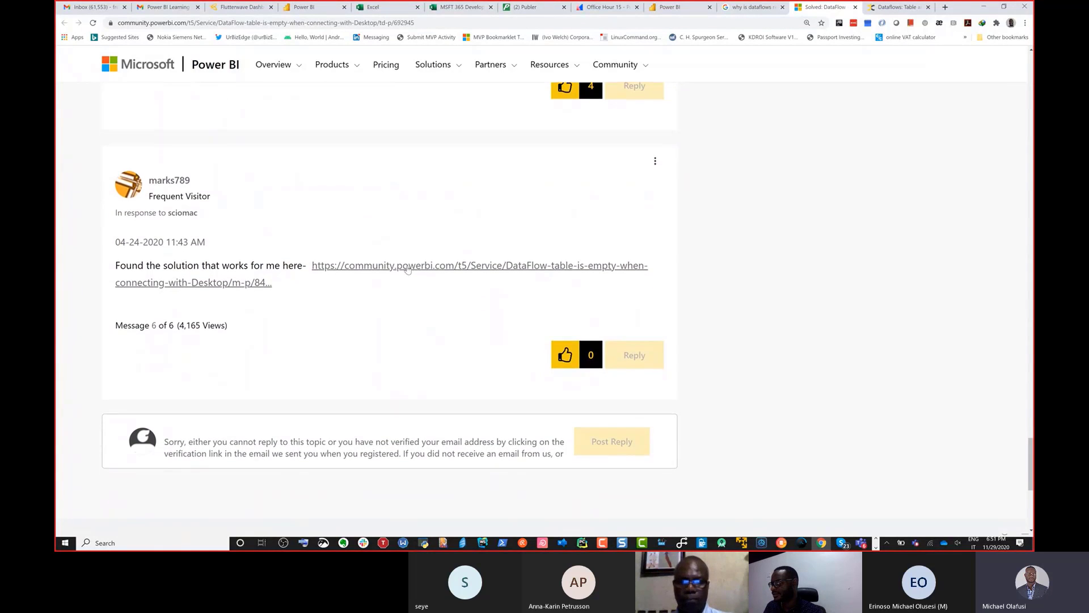
right_click(408, 269)
left_click(443, 275)
scroll(428, 294, "down", 1)
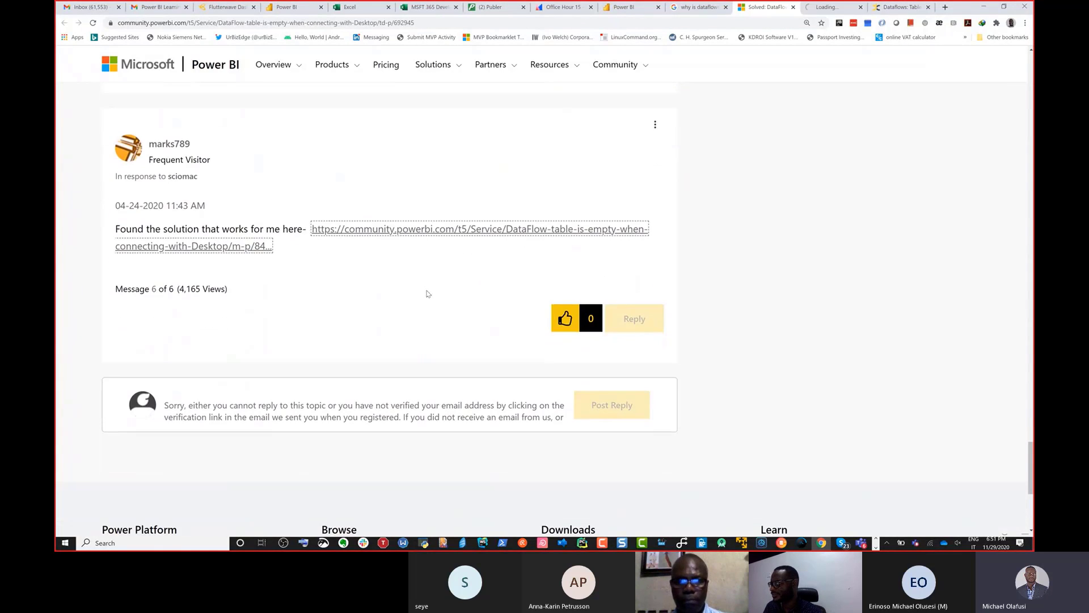
scroll(428, 294, "down", 3)
left_click(827, 8)
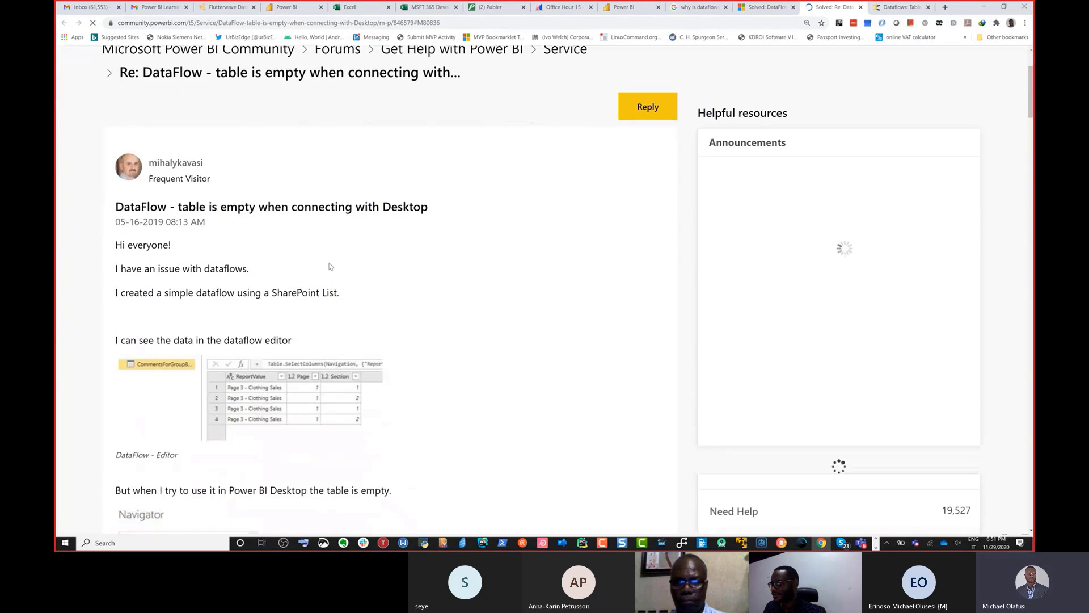
Step: Read the linked community thread on empty dataflow tables, from the original question through the replies on attempted refreshes
scroll(330, 267, "down", 8)
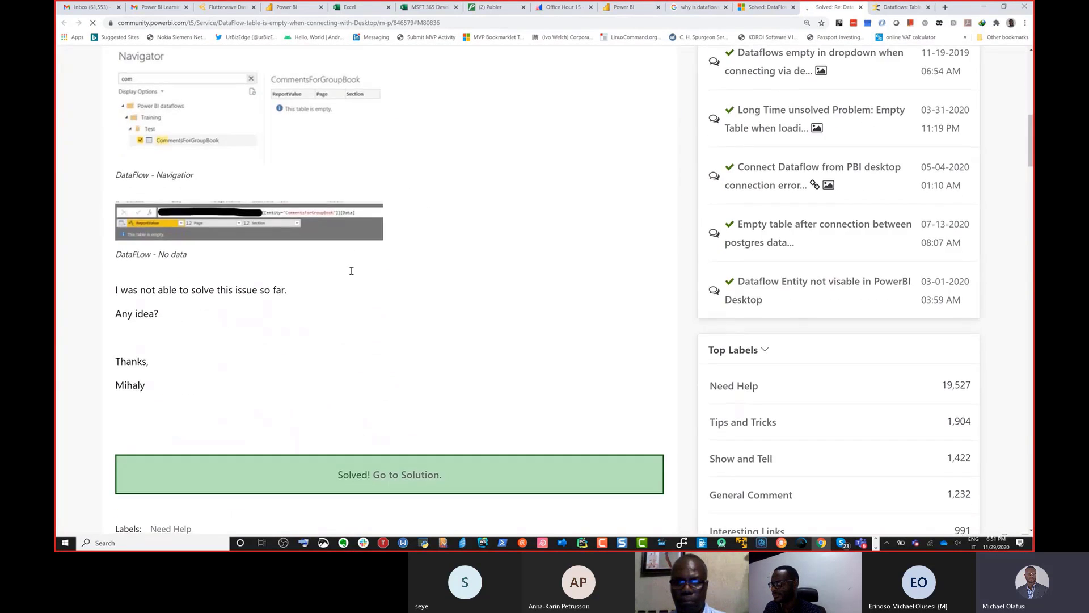
scroll(351, 271, "down", 17)
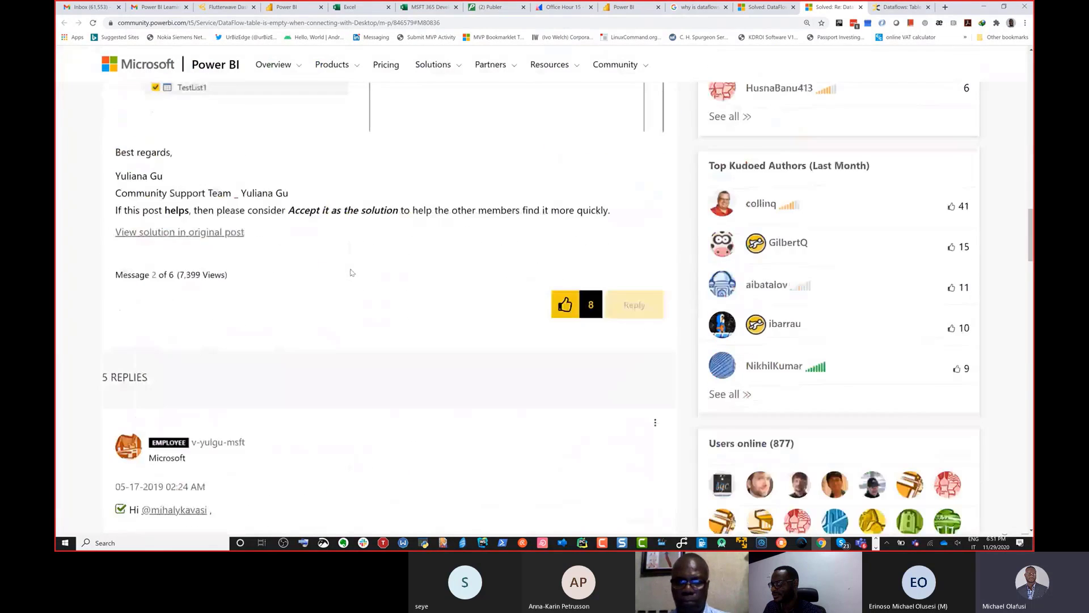
scroll(351, 273, "down", 20)
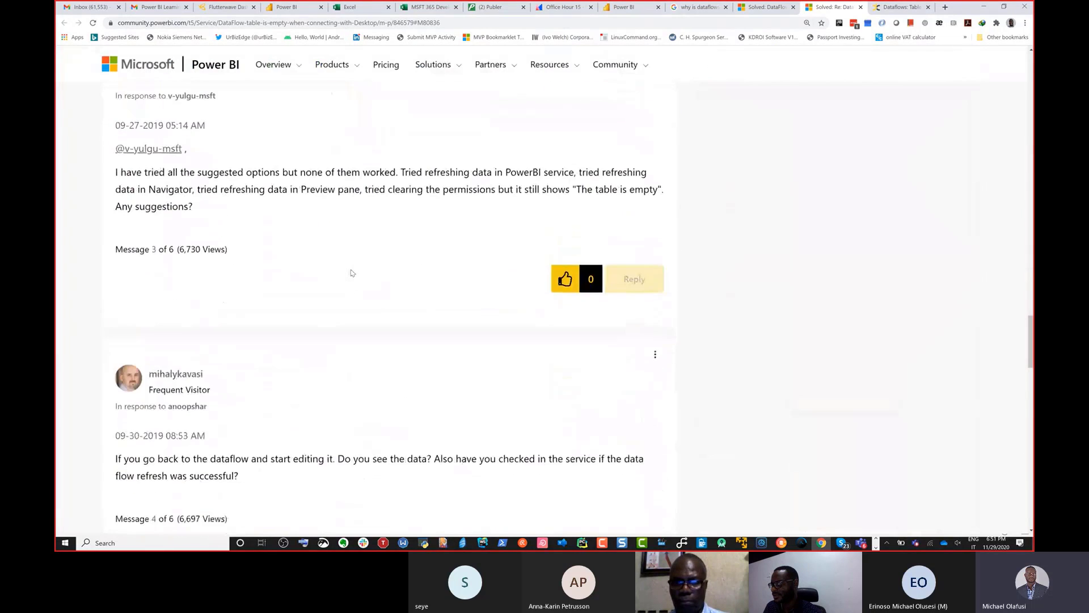
scroll(351, 273, "down", 15)
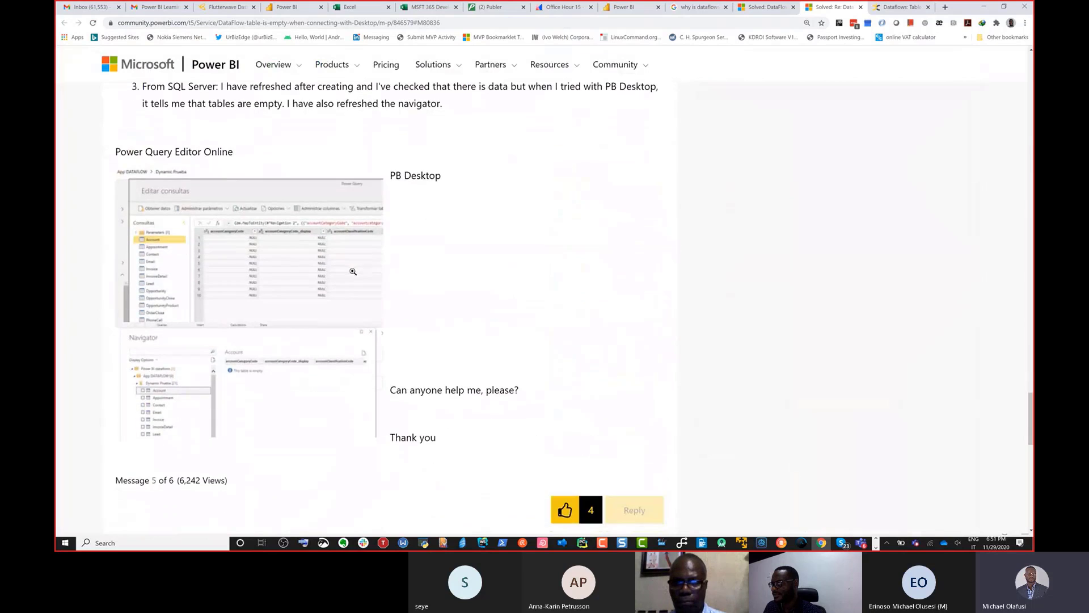
scroll(353, 271, "up", 3)
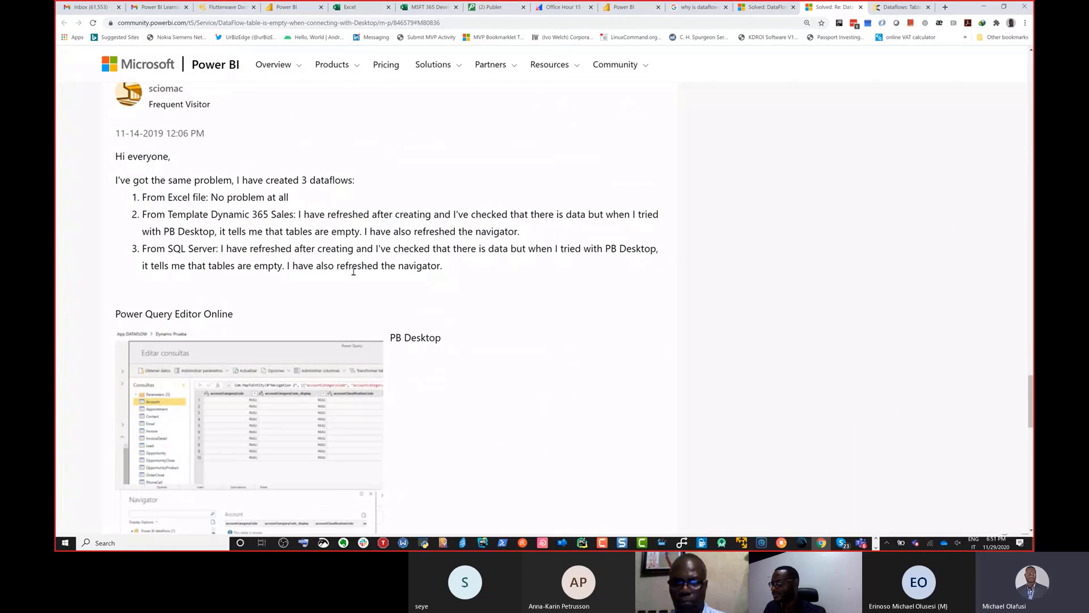
scroll(353, 272, "down", 10)
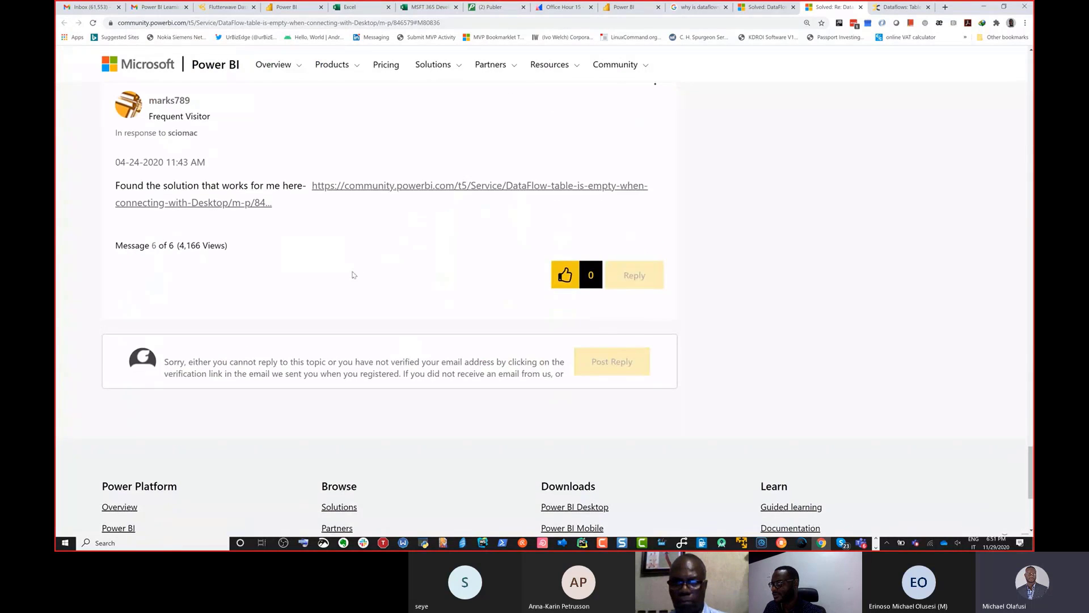
scroll(352, 274, "up", 3)
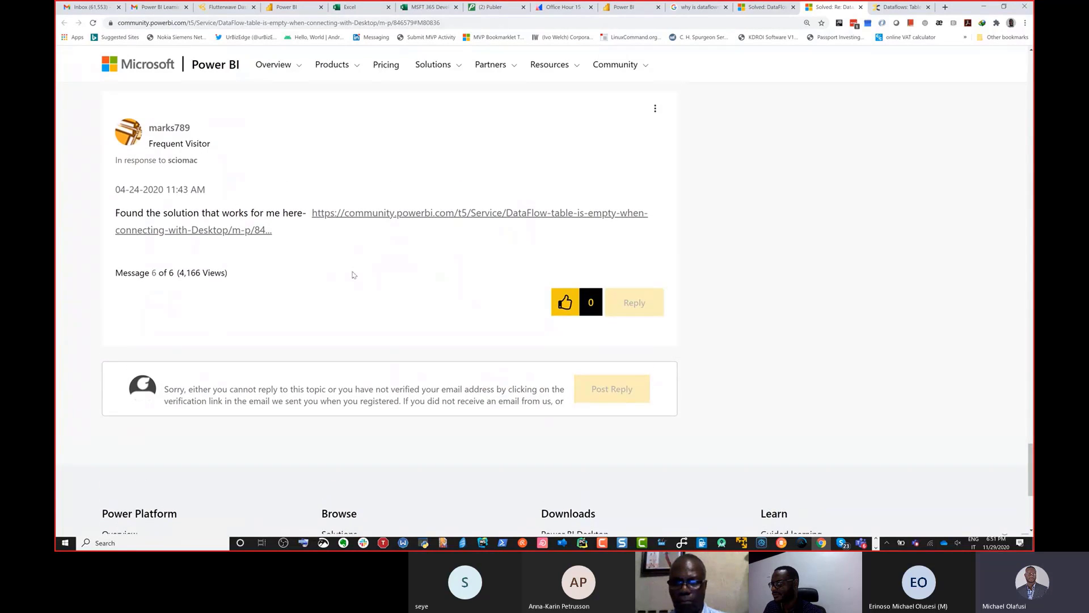
scroll(352, 273, "up", 5)
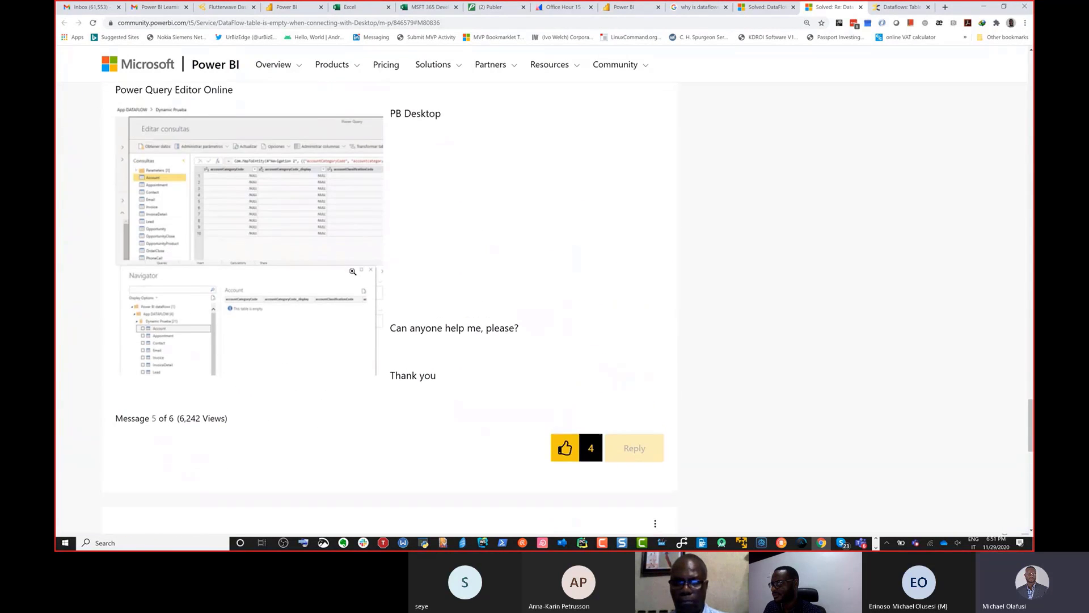
scroll(442, 83, "up", 2)
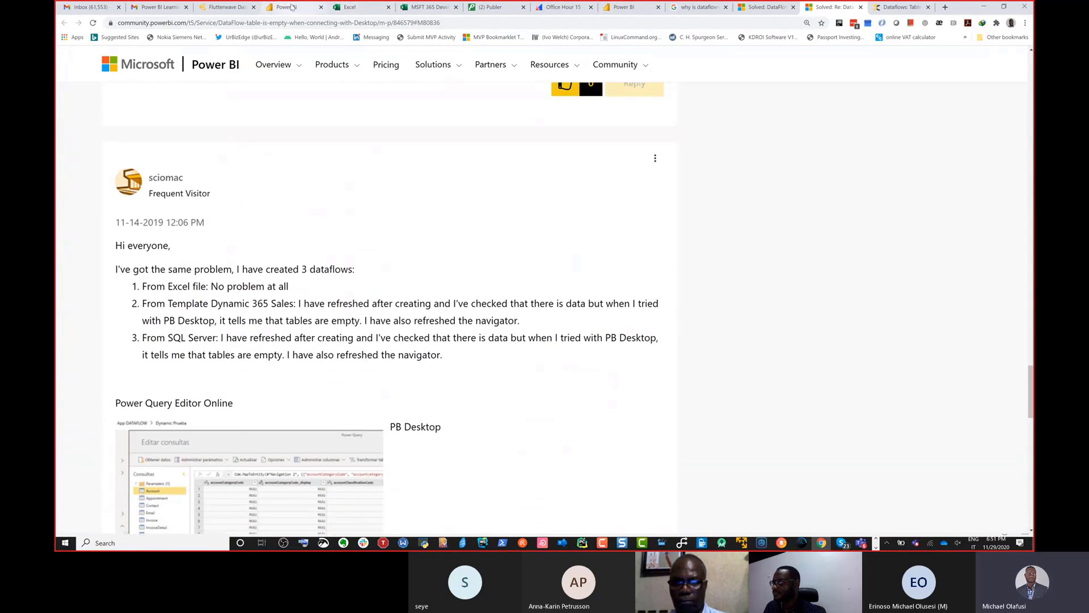
Step: Return to the NMD dataflow in the Power BI service, refresh the NSE_Daily preview, and leave the query editor without saving
left_click(289, 7)
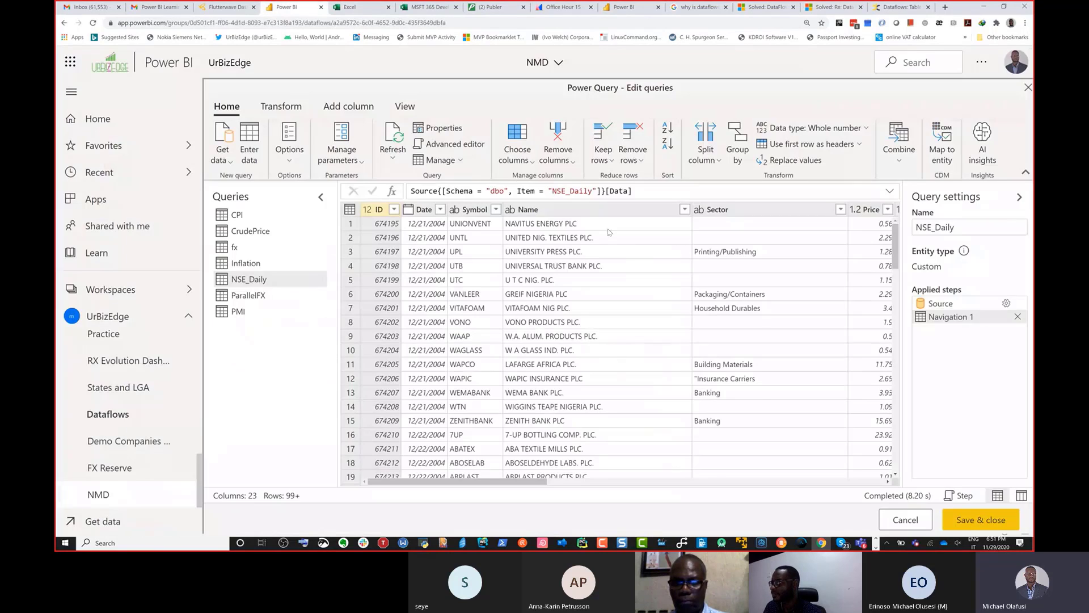
left_click(393, 135)
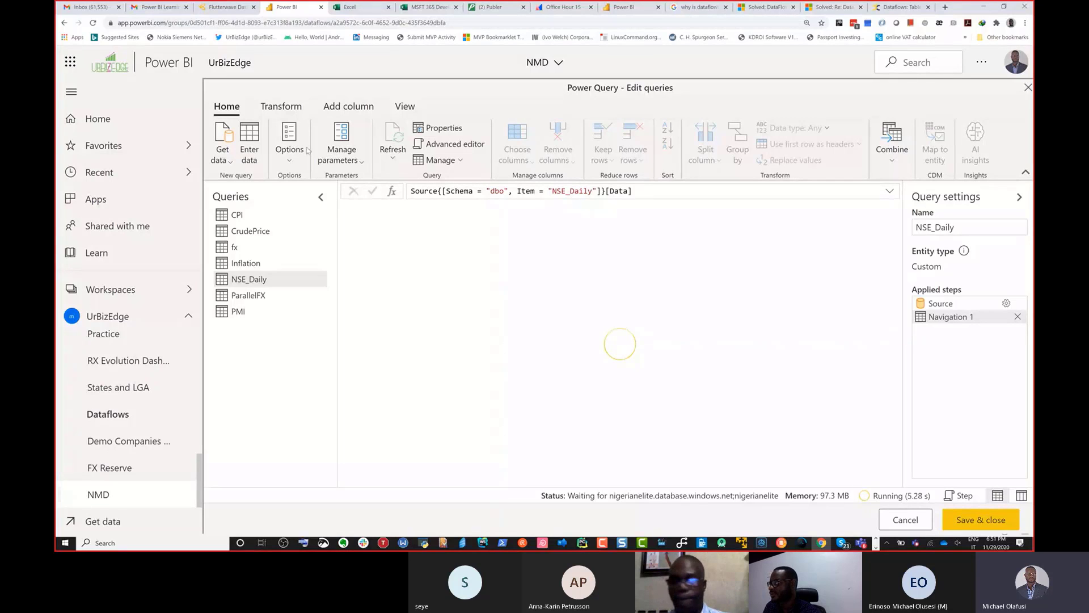
left_click(233, 162)
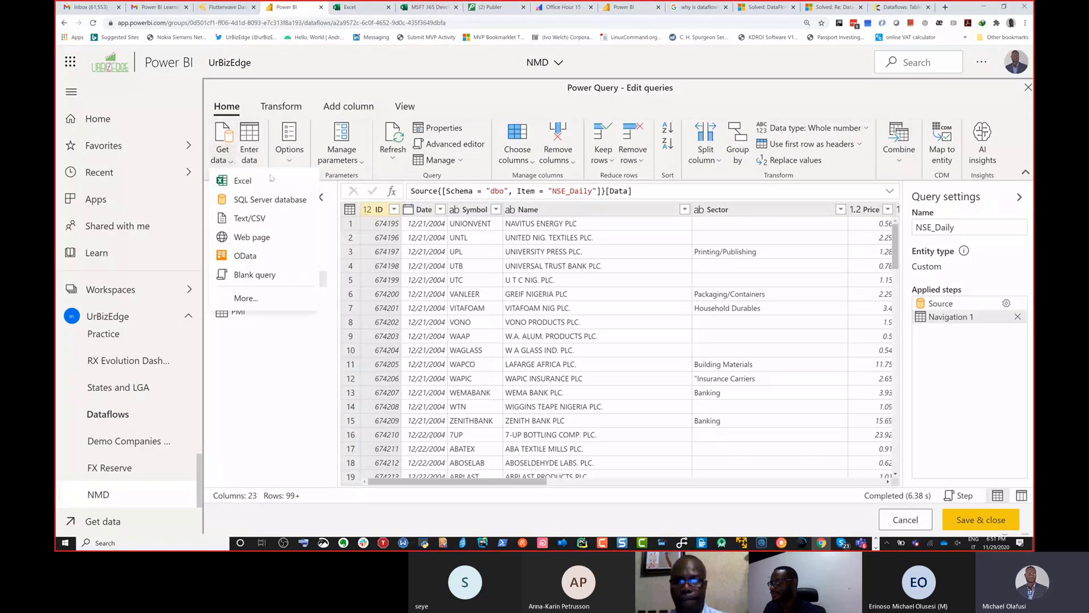
left_click(307, 395)
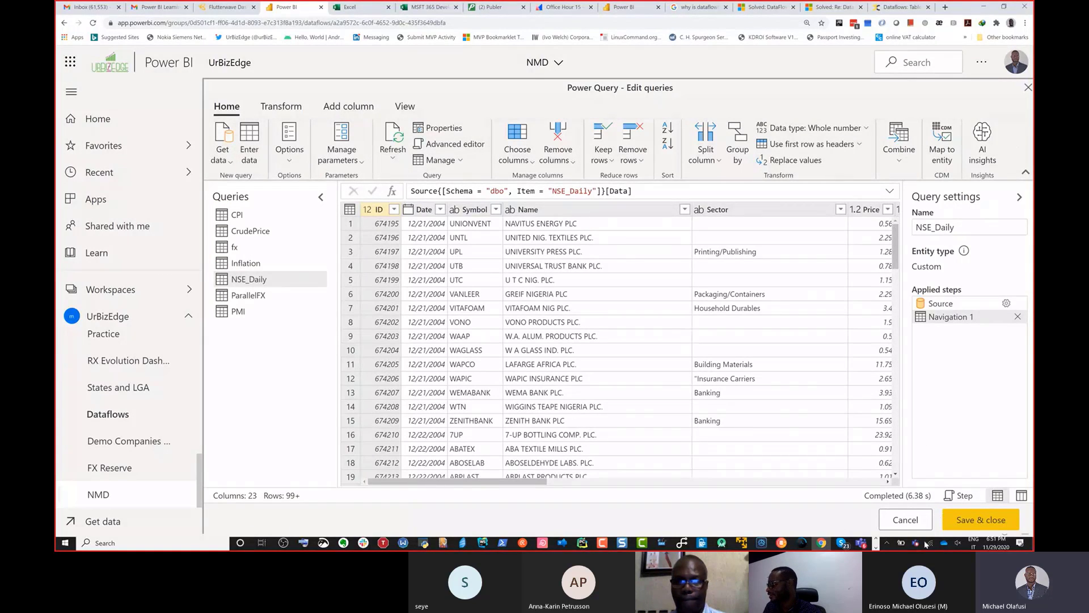
left_click(905, 519)
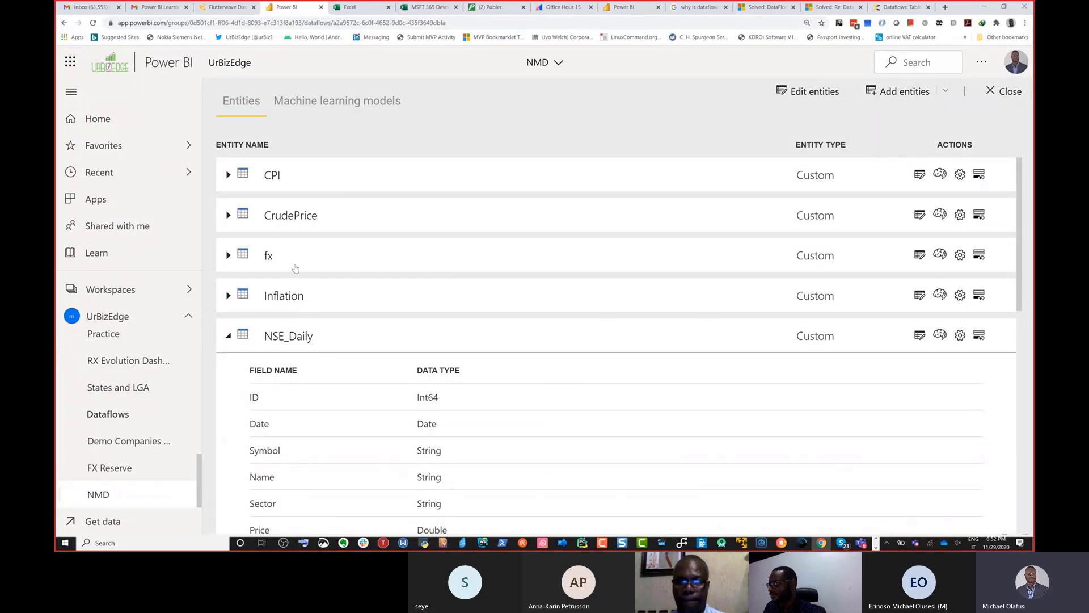
Step: Expand the fx entity of the NMD dataflow and check its properties and its list of fields and data types
left_click(295, 268)
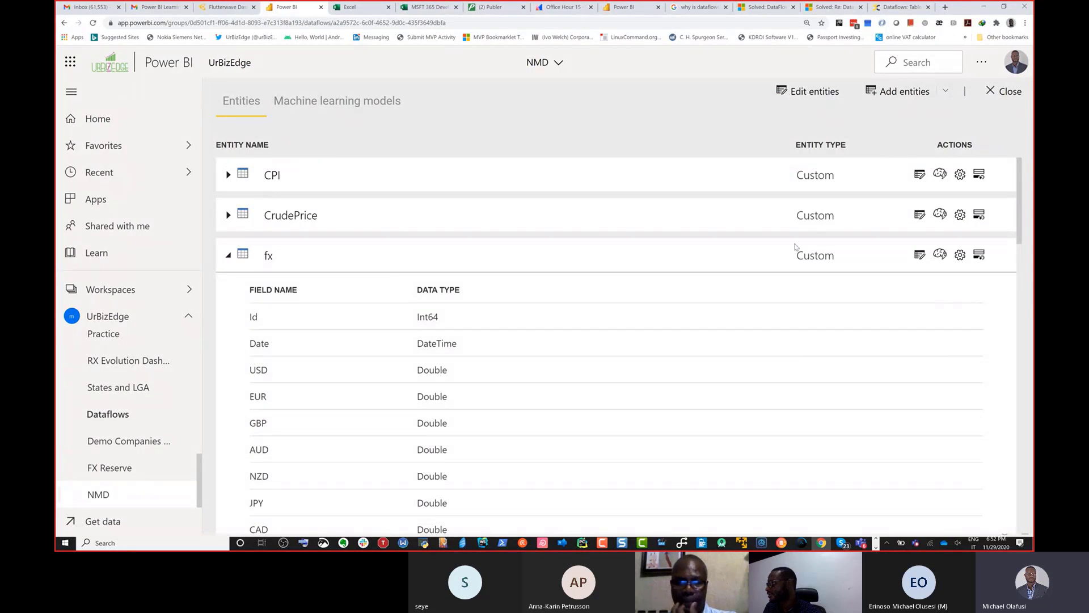
left_click(960, 255)
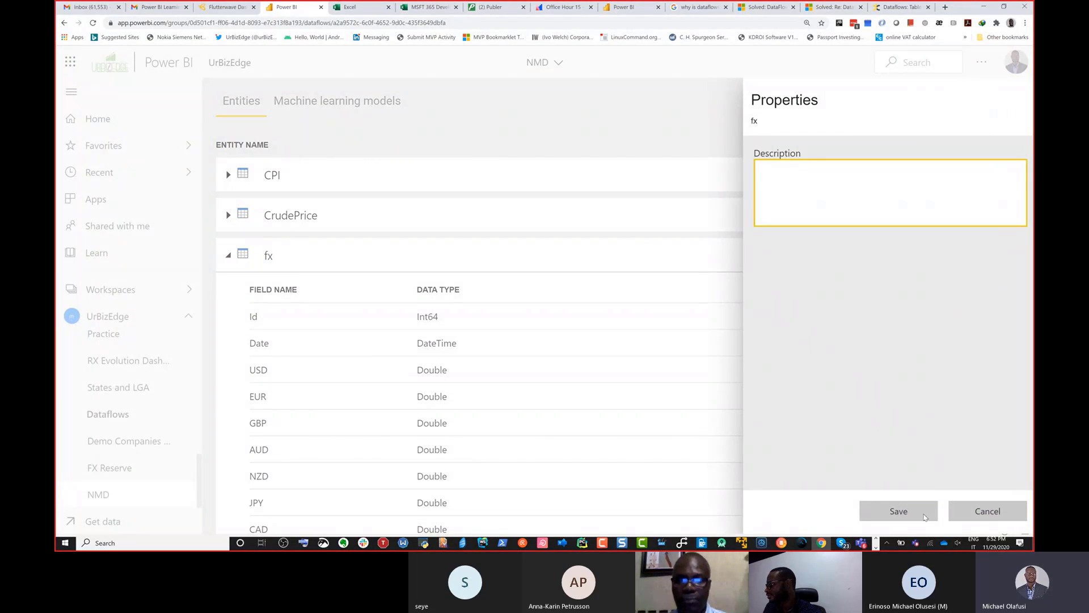
left_click(990, 514)
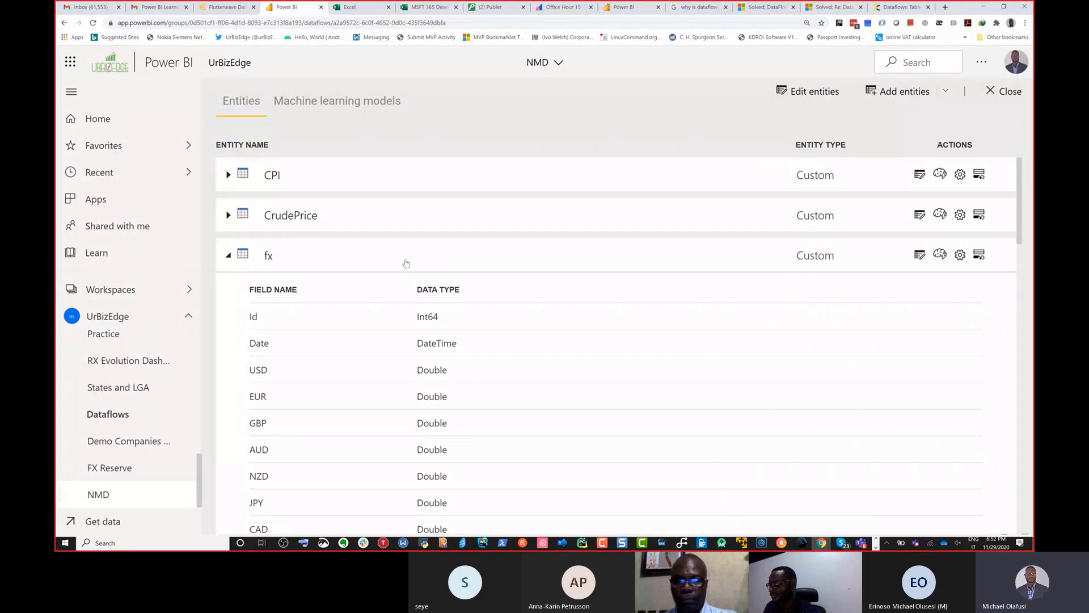
scroll(369, 294, "down", 15)
scroll(372, 296, "down", 10)
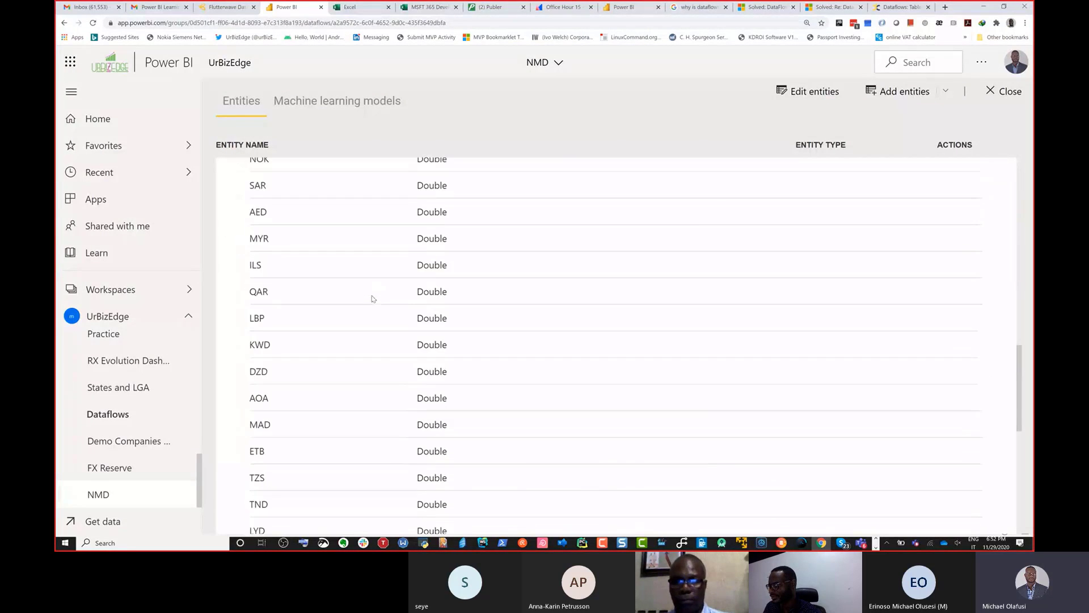
scroll(372, 297, "up", 20)
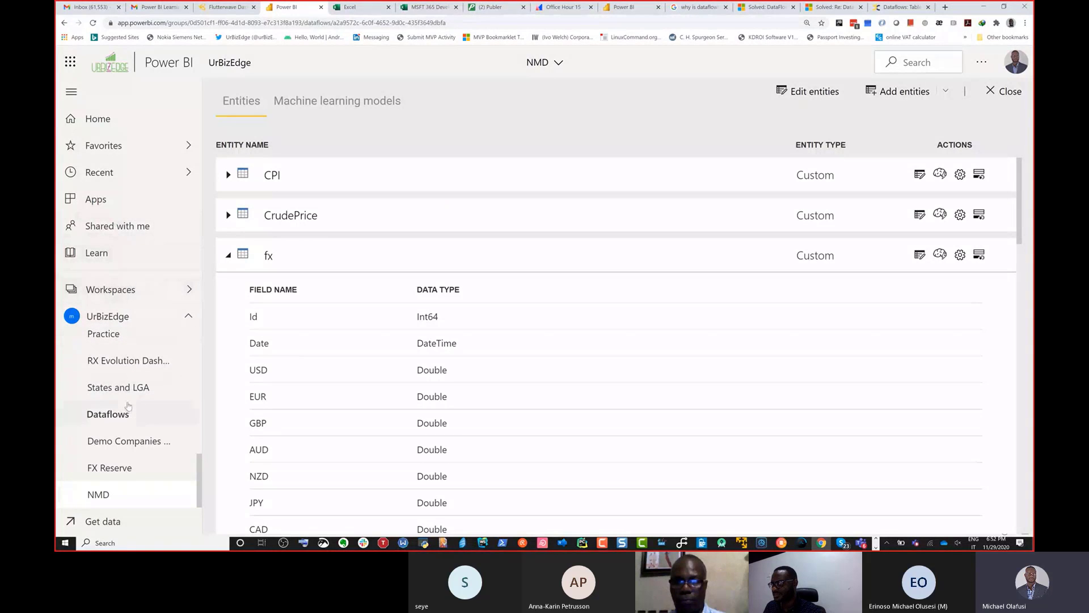
Step: Start an immediate refresh of the NMD dataflow in the UrBizEdge workspace
scroll(122, 431, "up", 3)
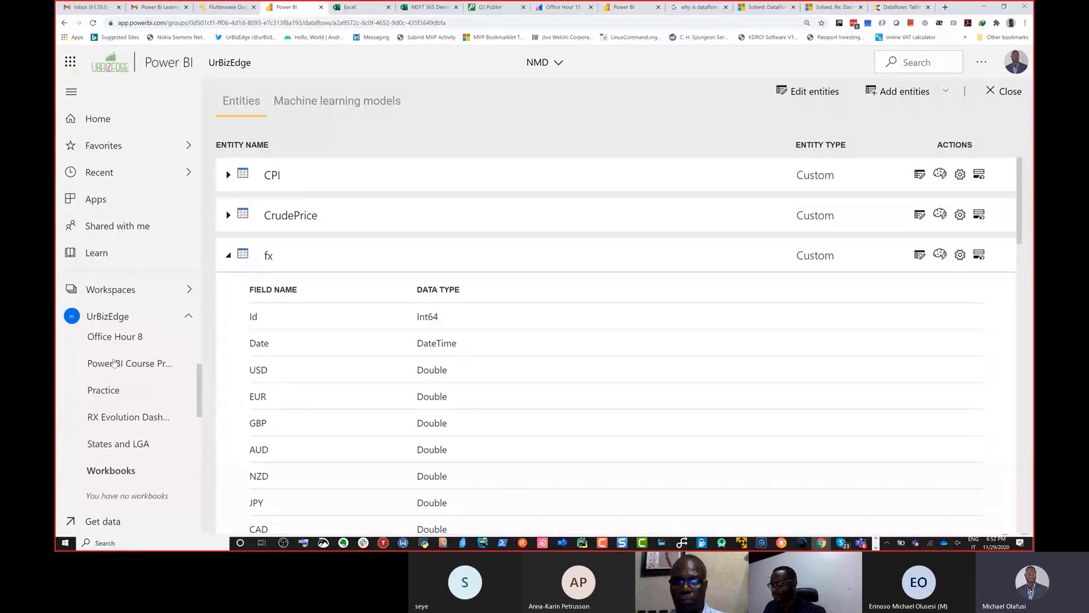
scroll(114, 362, "up", 1)
scroll(130, 432, "down", 3)
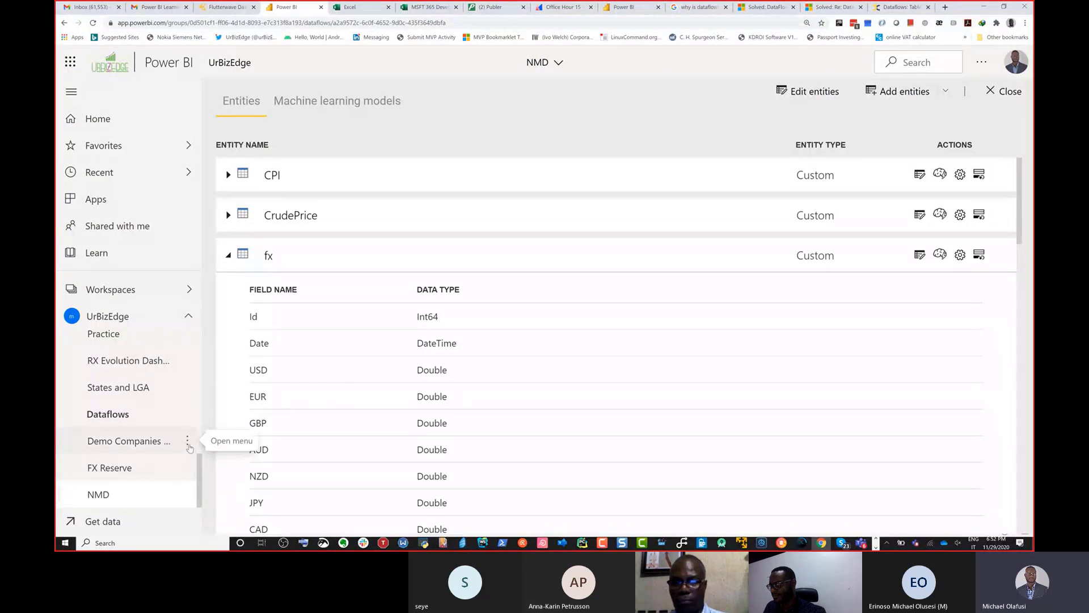
left_click(187, 443)
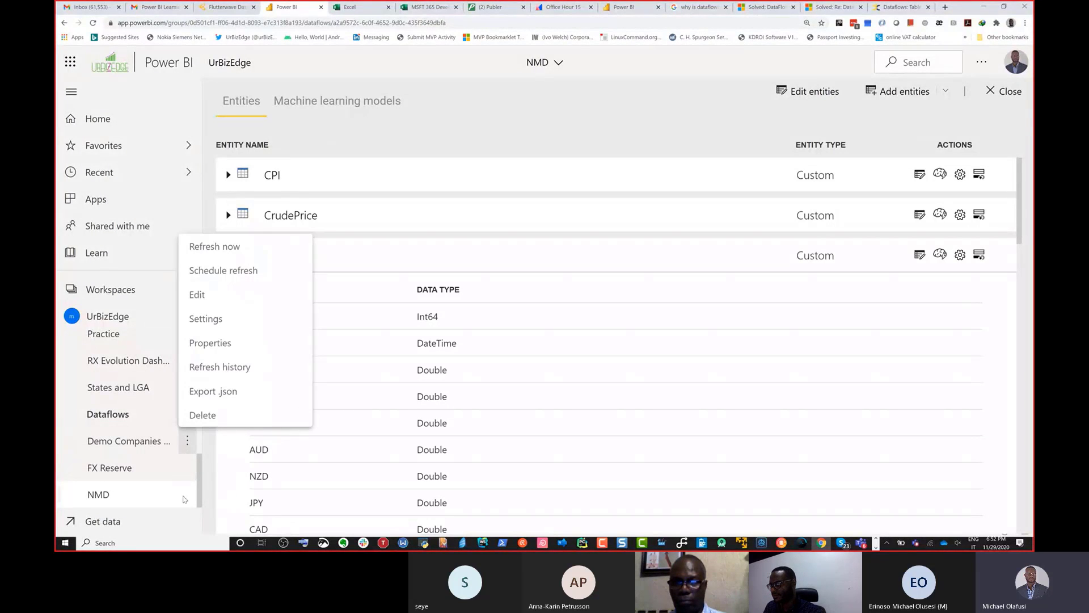
left_click(189, 499)
left_click(187, 494)
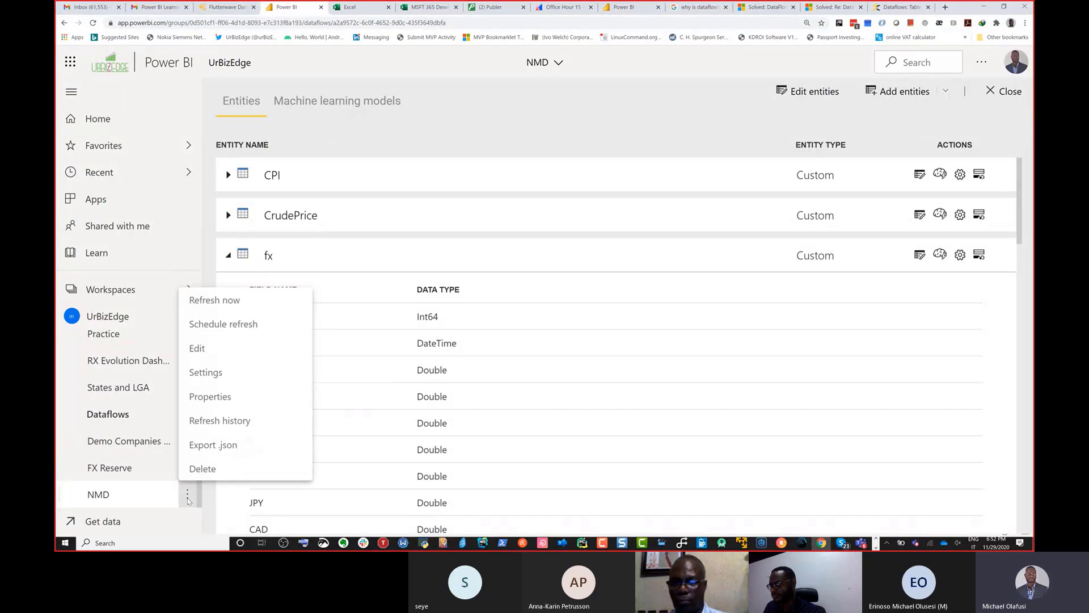
left_click(214, 300)
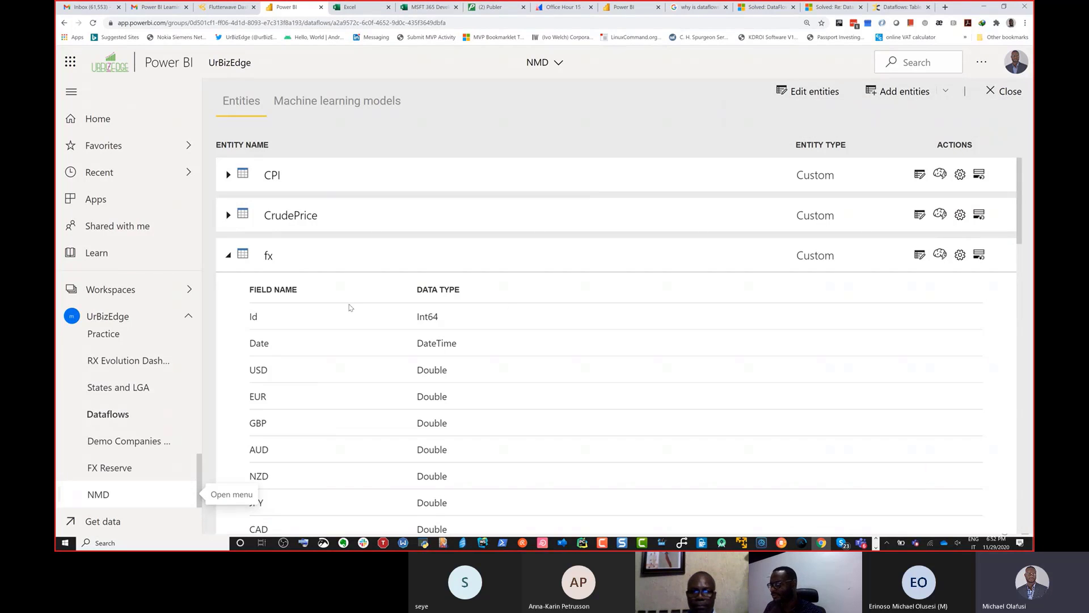
Step: Switch to Power BI Desktop's Power Query Editor and refresh the previews of the fx and Companies queries
key("super+Tab")
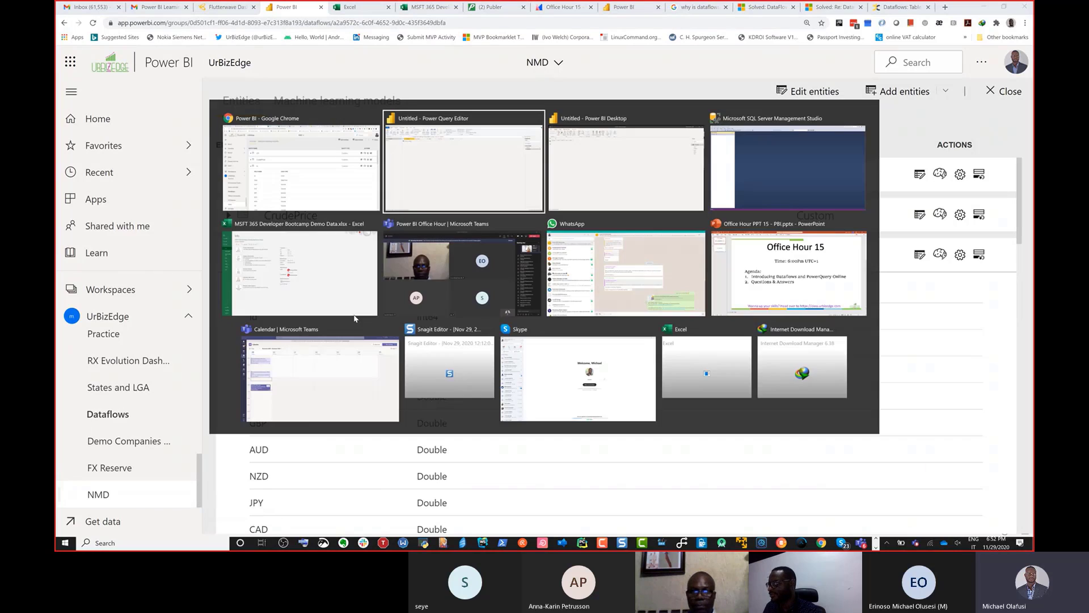
left_click(527, 299)
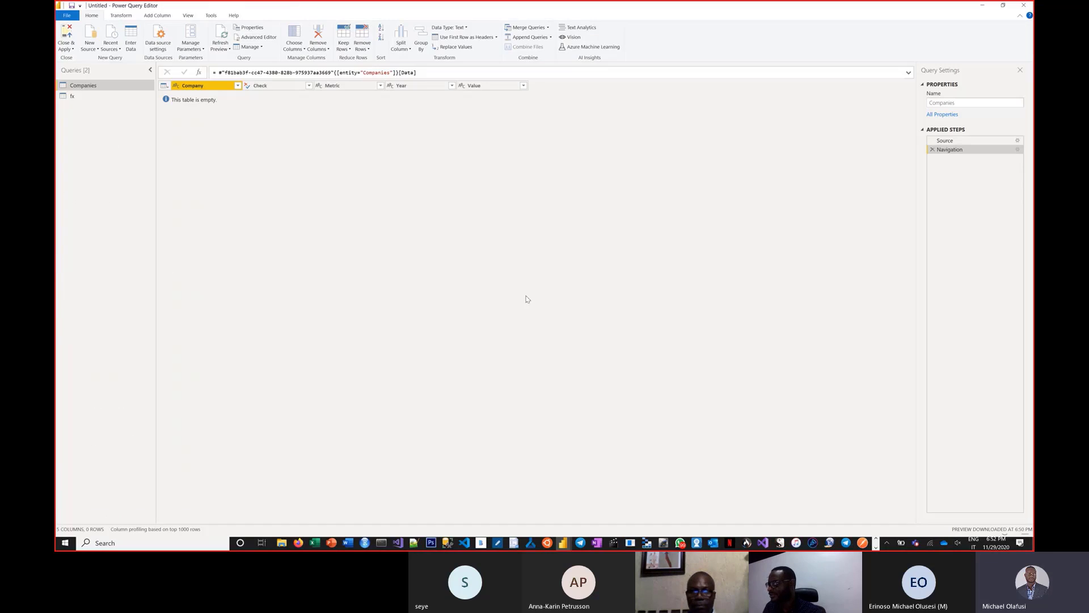
left_click(89, 96)
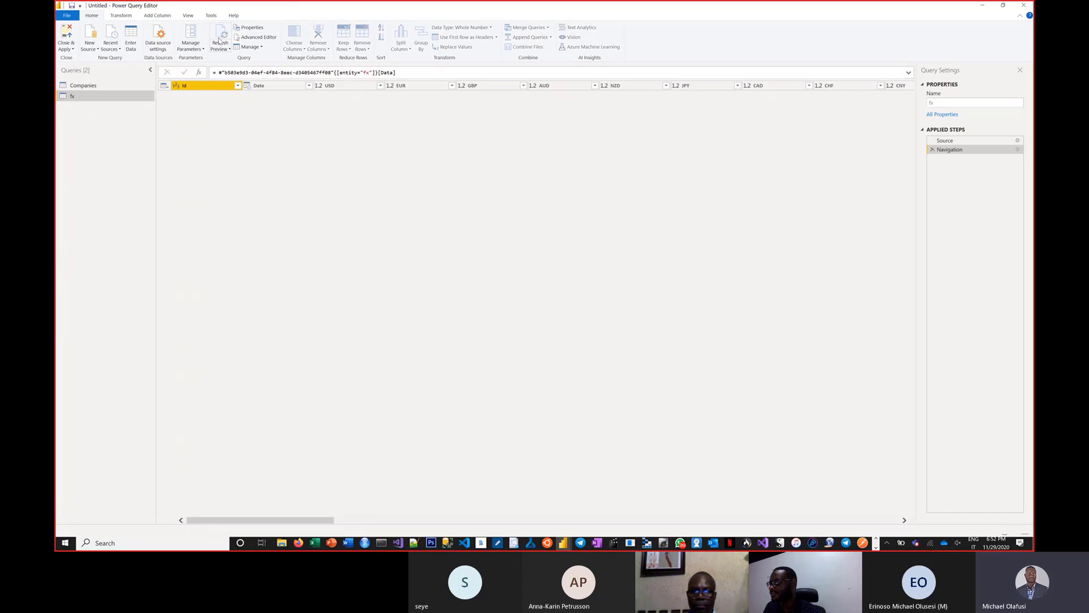
left_click(219, 41)
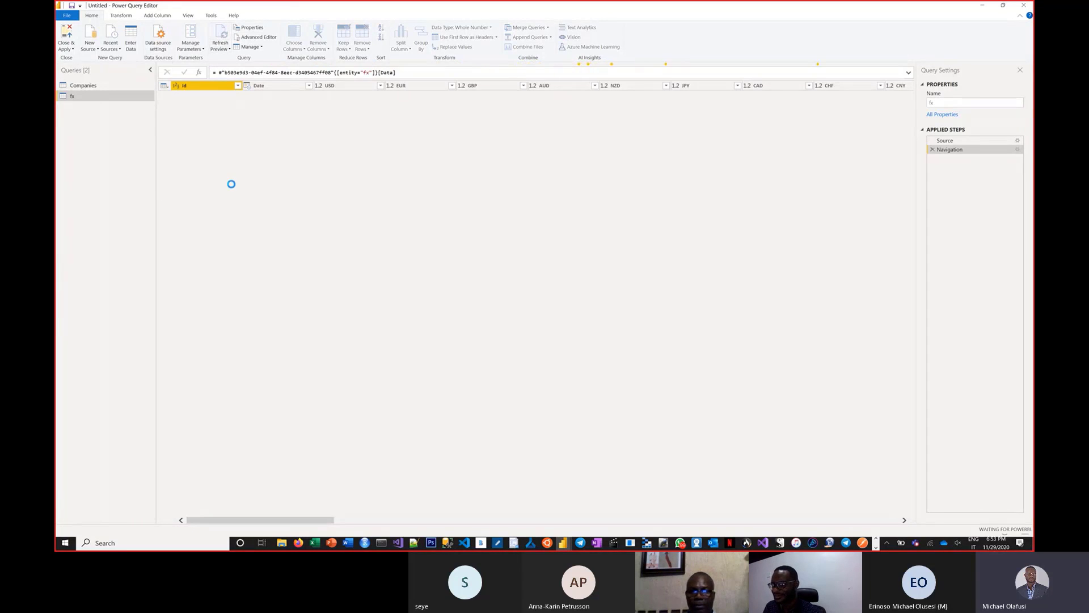
left_click(114, 87)
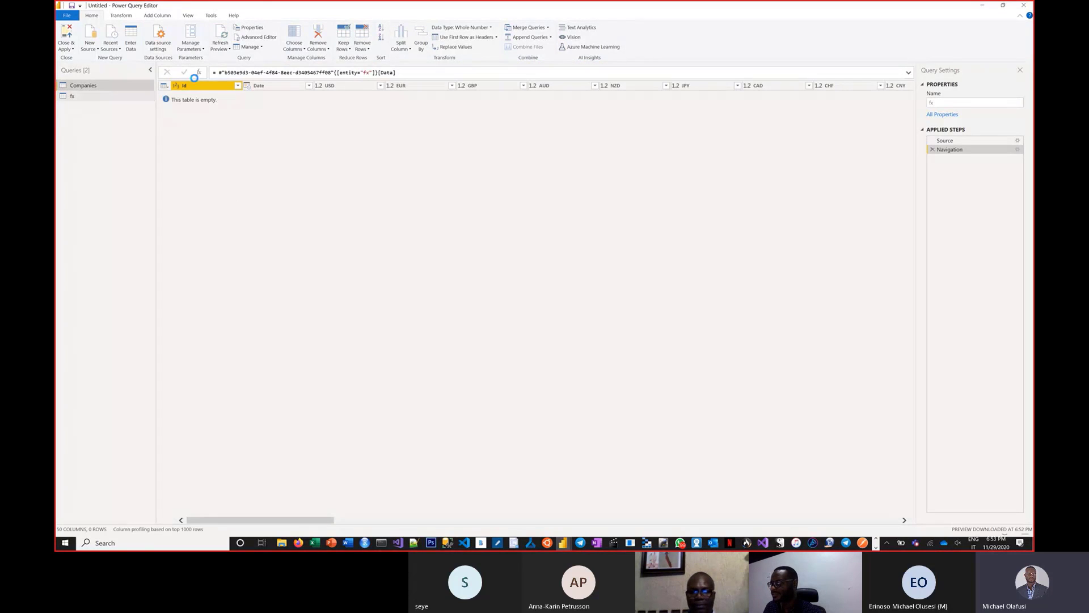
left_click(223, 37)
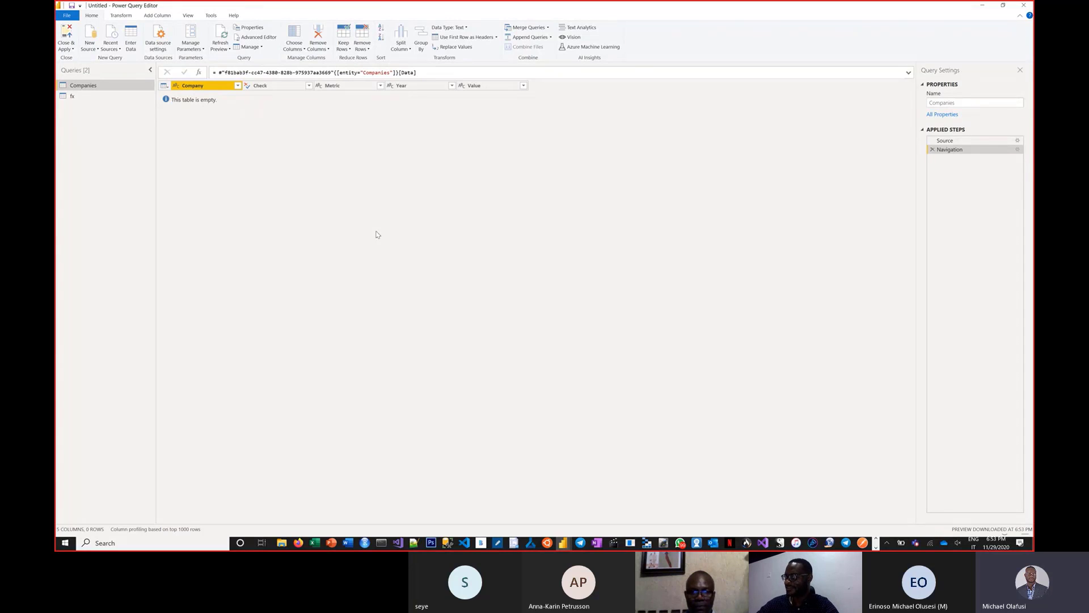
key("alt")
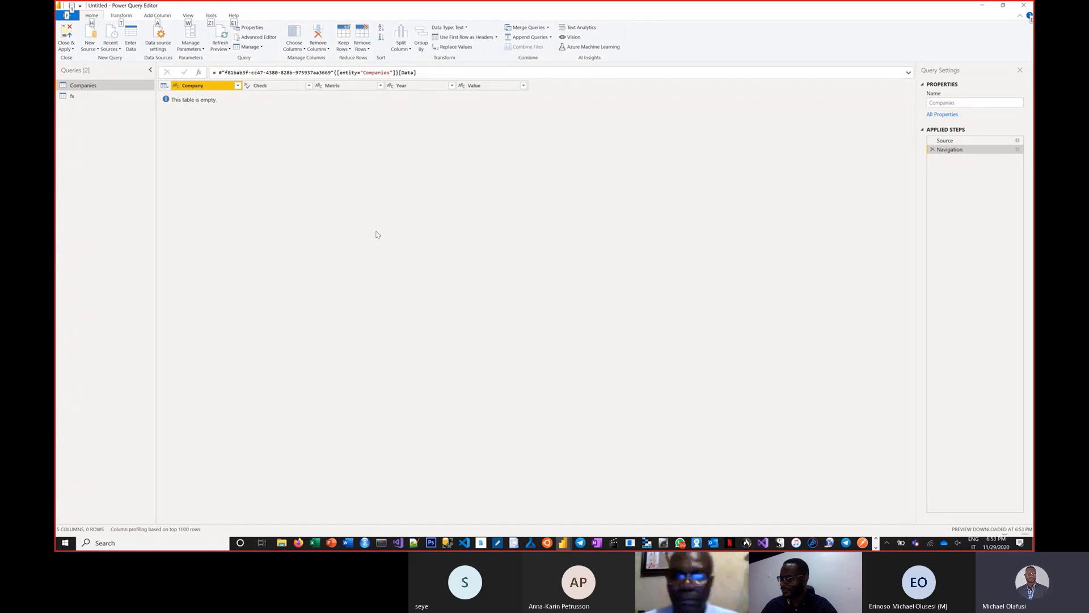
key("ctrl+1")
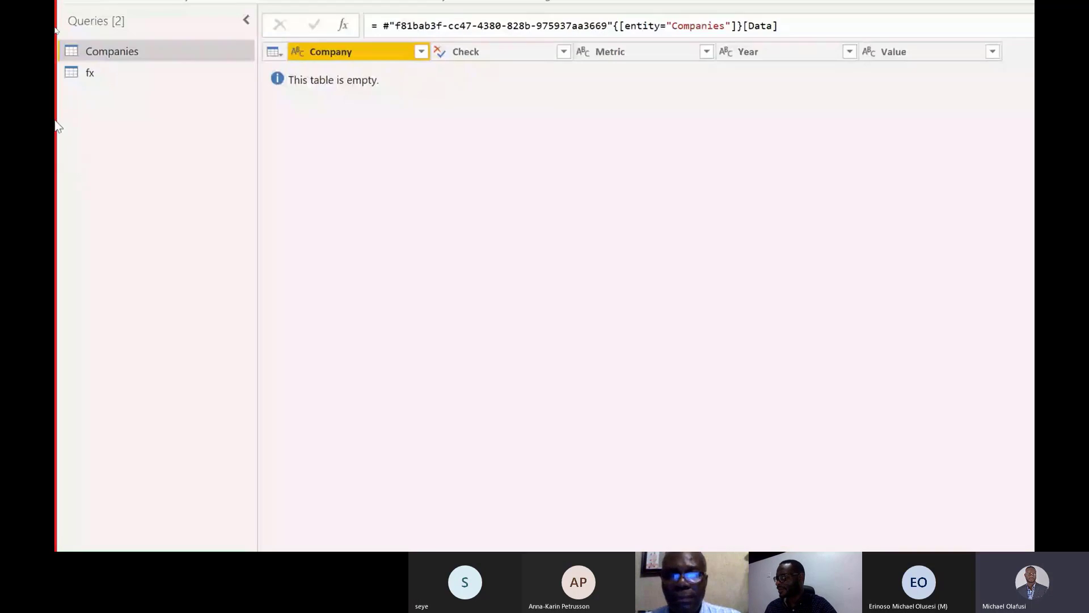
Step: Check the Companies table in the main Power BI Desktop window, and switch back to the NMD dataflow in Chrome
left_click(532, 380)
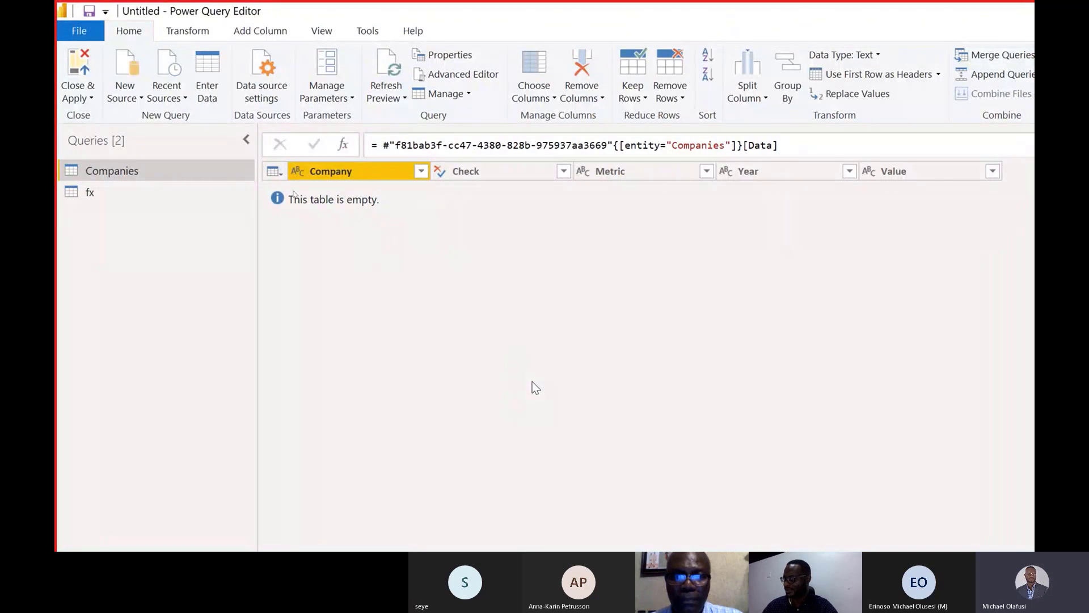
key("alt+Tab")
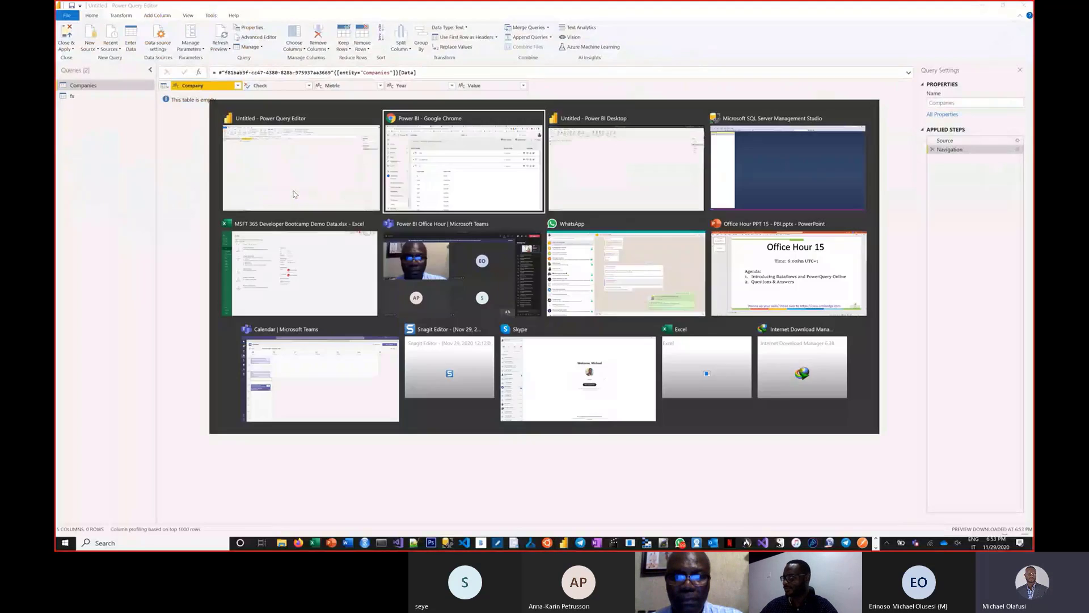
key("alt+Tab")
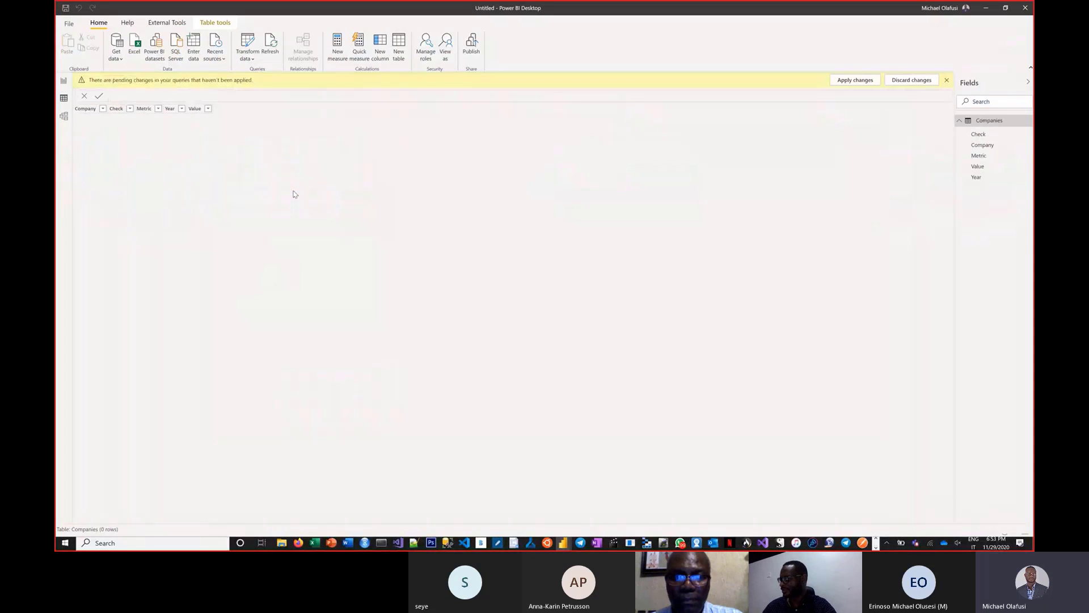
key("alt+Tab")
key("alt+Tab")
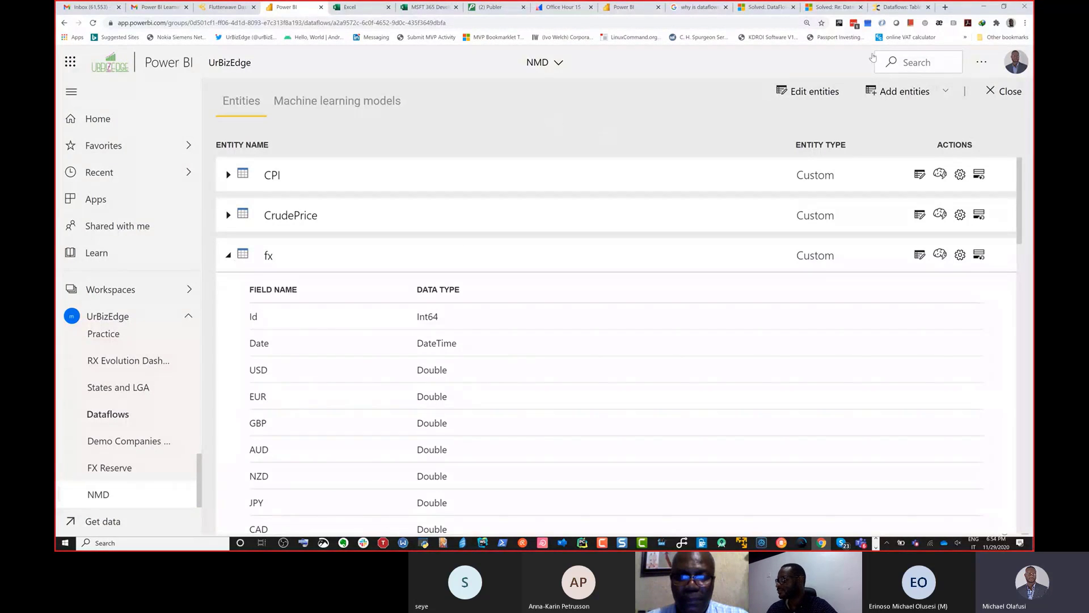
Step: Read the Power BI Exchange thread "Dataflows: Table are empty in PB Desktop" and its replies for possible causes of the empty tables
left_click(893, 8)
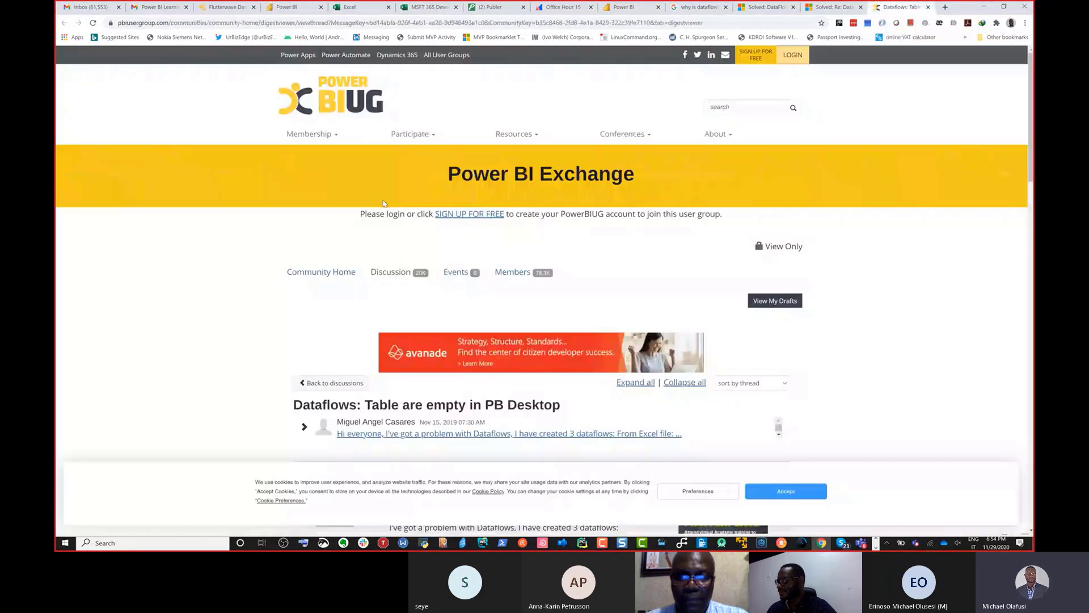
scroll(409, 259, "down", 3)
scroll(408, 260, "down", 4)
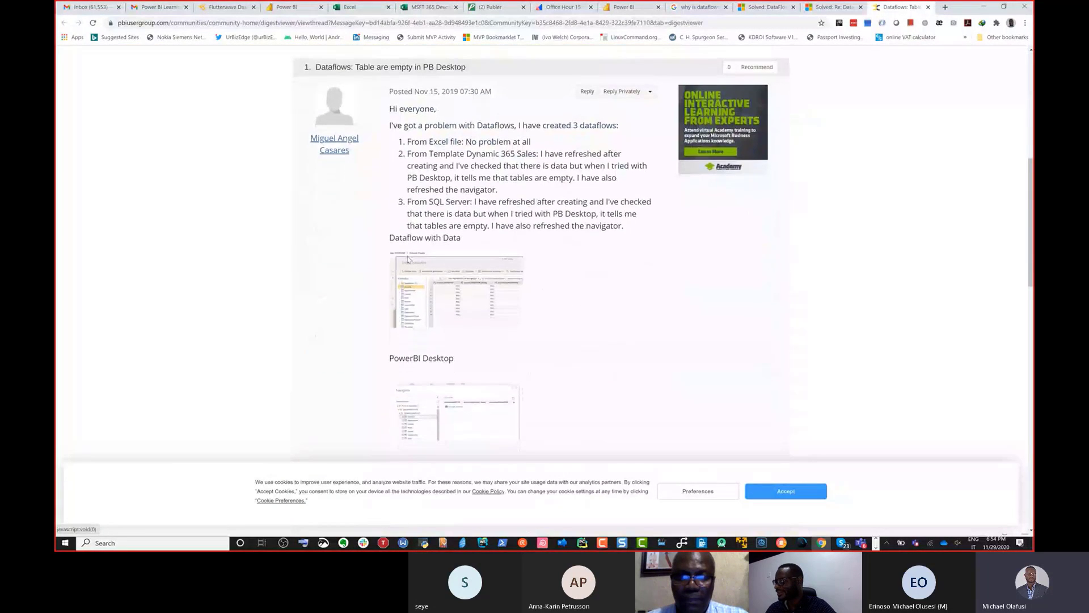
scroll(390, 276, "down", 1)
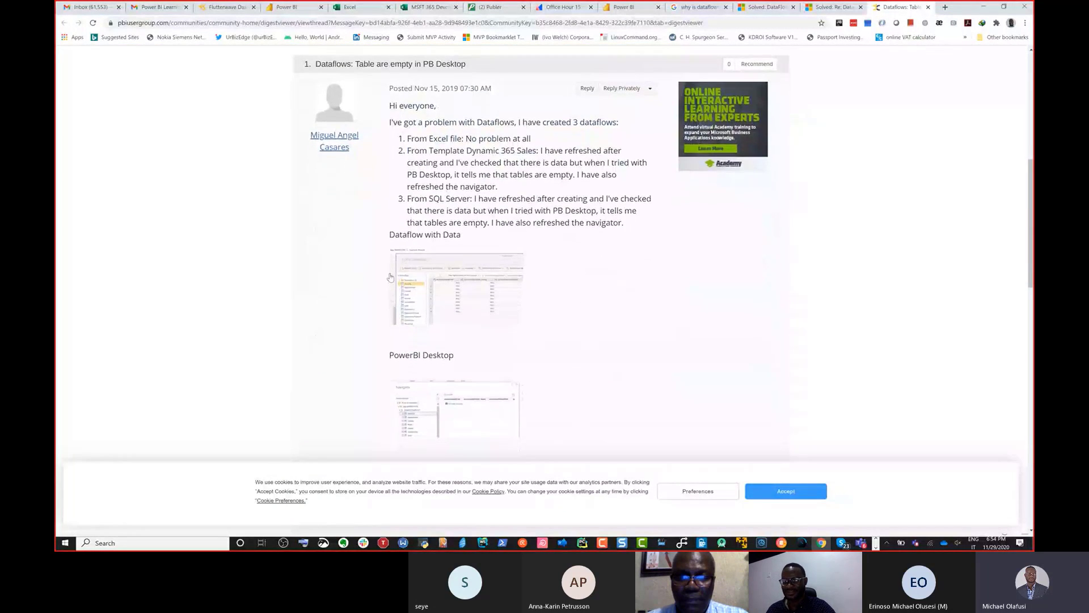
scroll(390, 276, "down", 3)
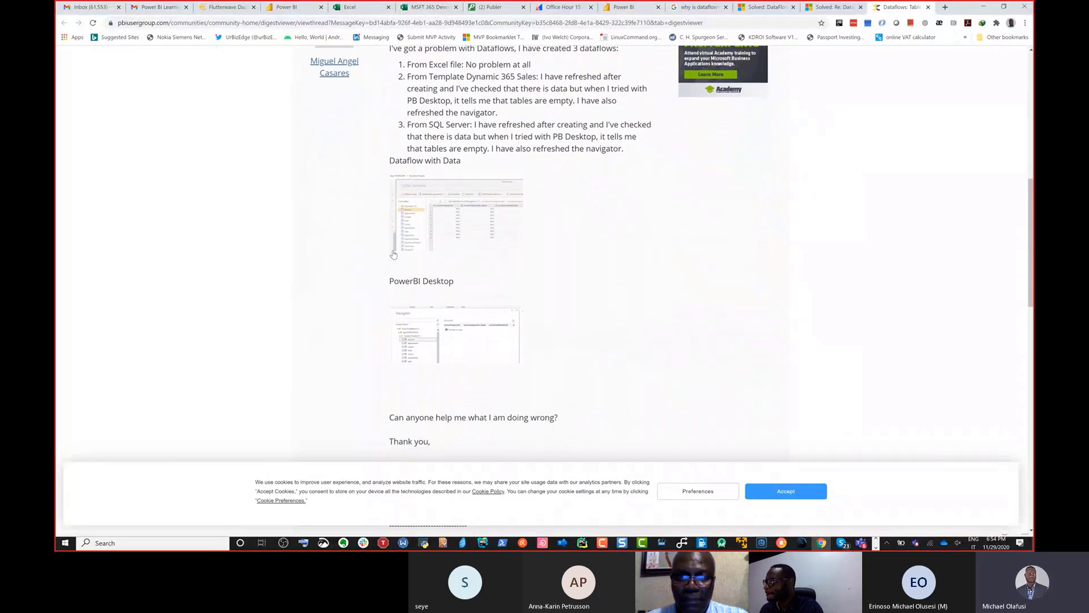
scroll(386, 276, "down", 8)
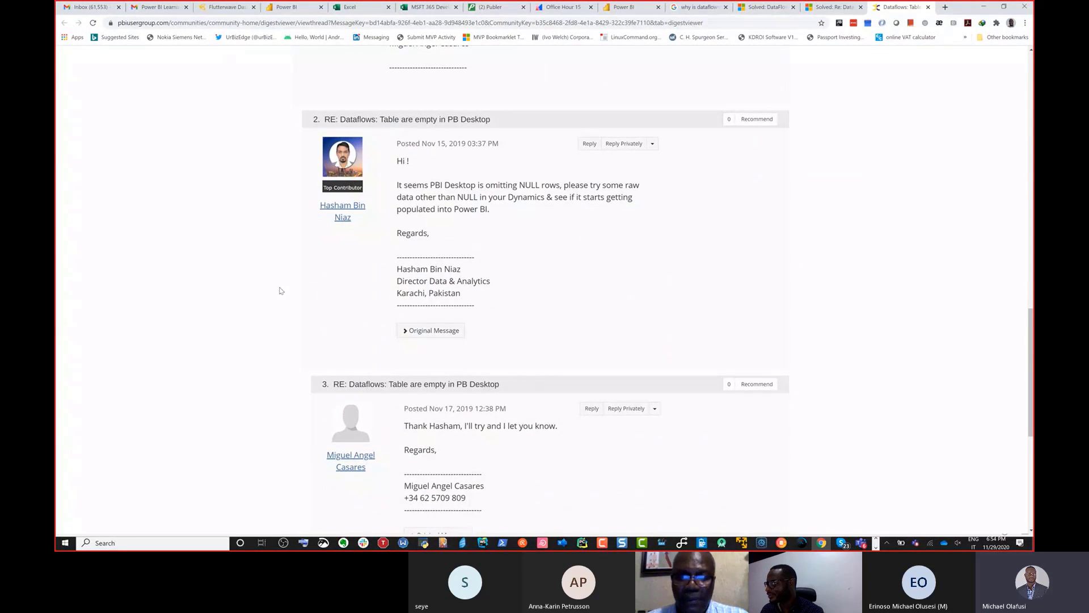
scroll(280, 291, "down", 4)
scroll(280, 291, "up", 20)
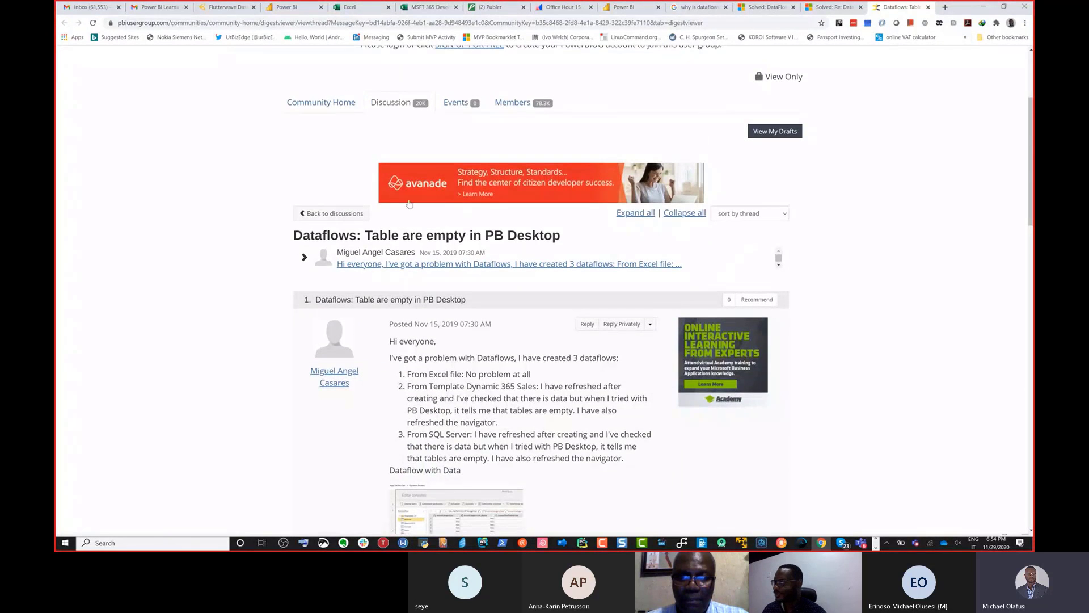
scroll(237, 258, "down", 5)
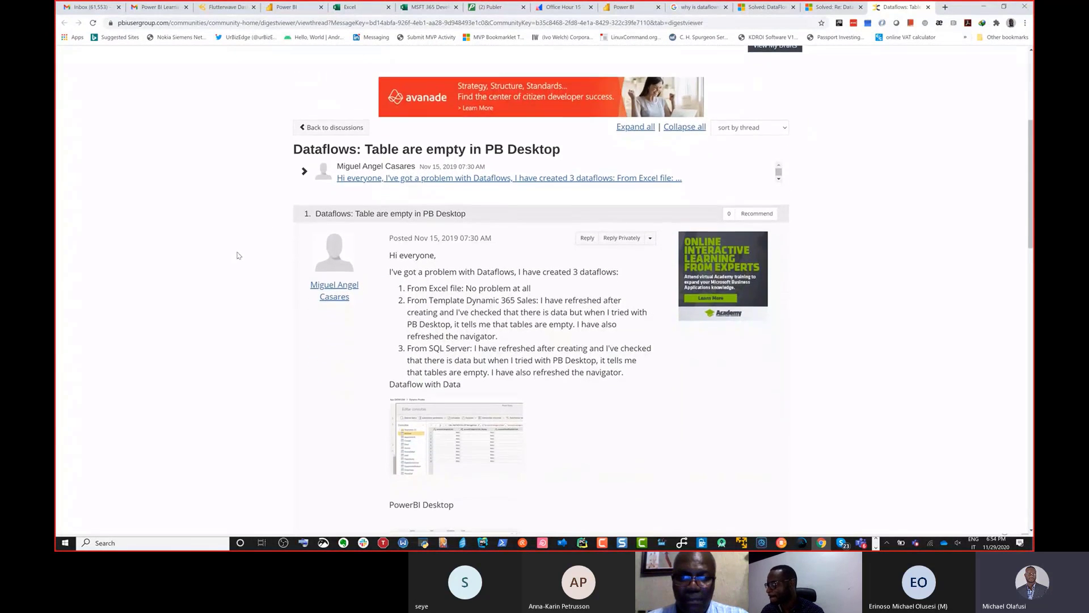
scroll(238, 256, "down", 8)
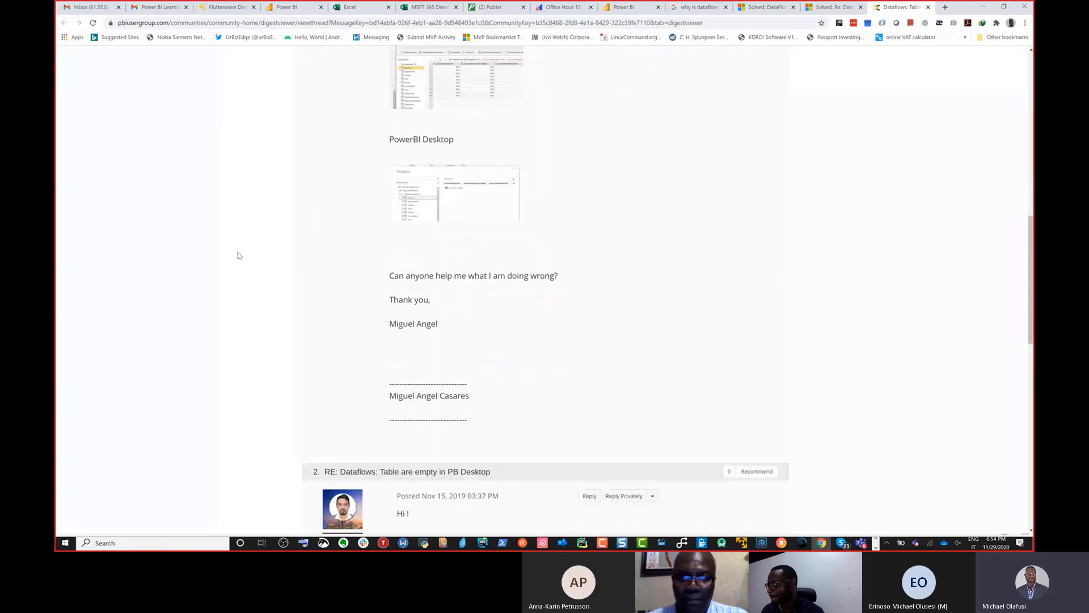